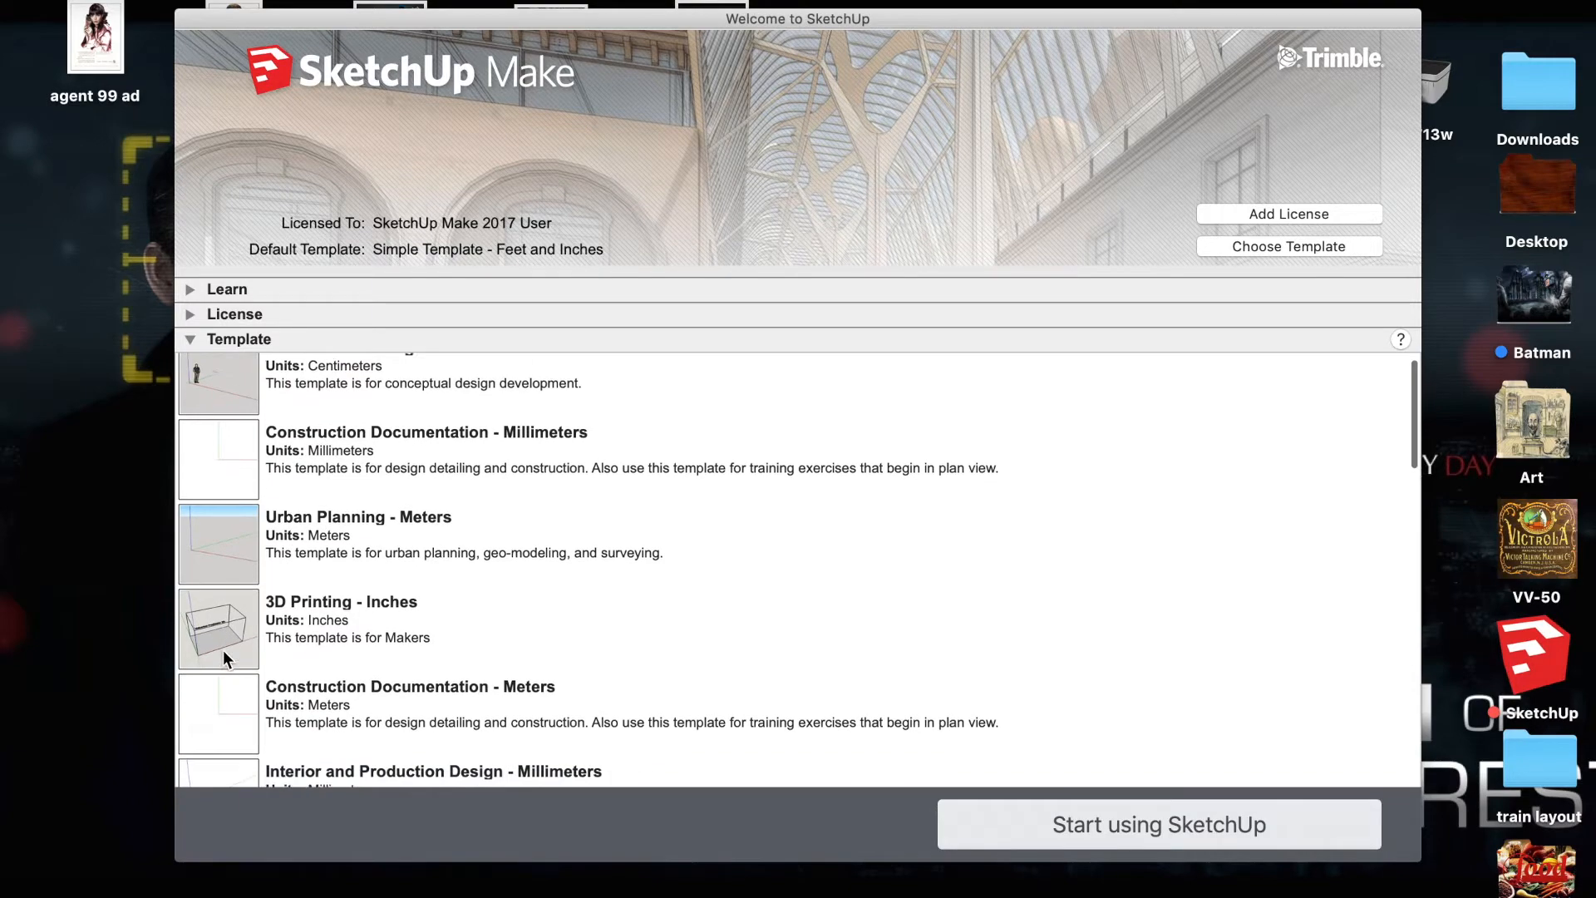
# Step: Choose the Simple Template - Feet and Inches and start a new model with it
pyautogui.scroll(-6, 223, 650)
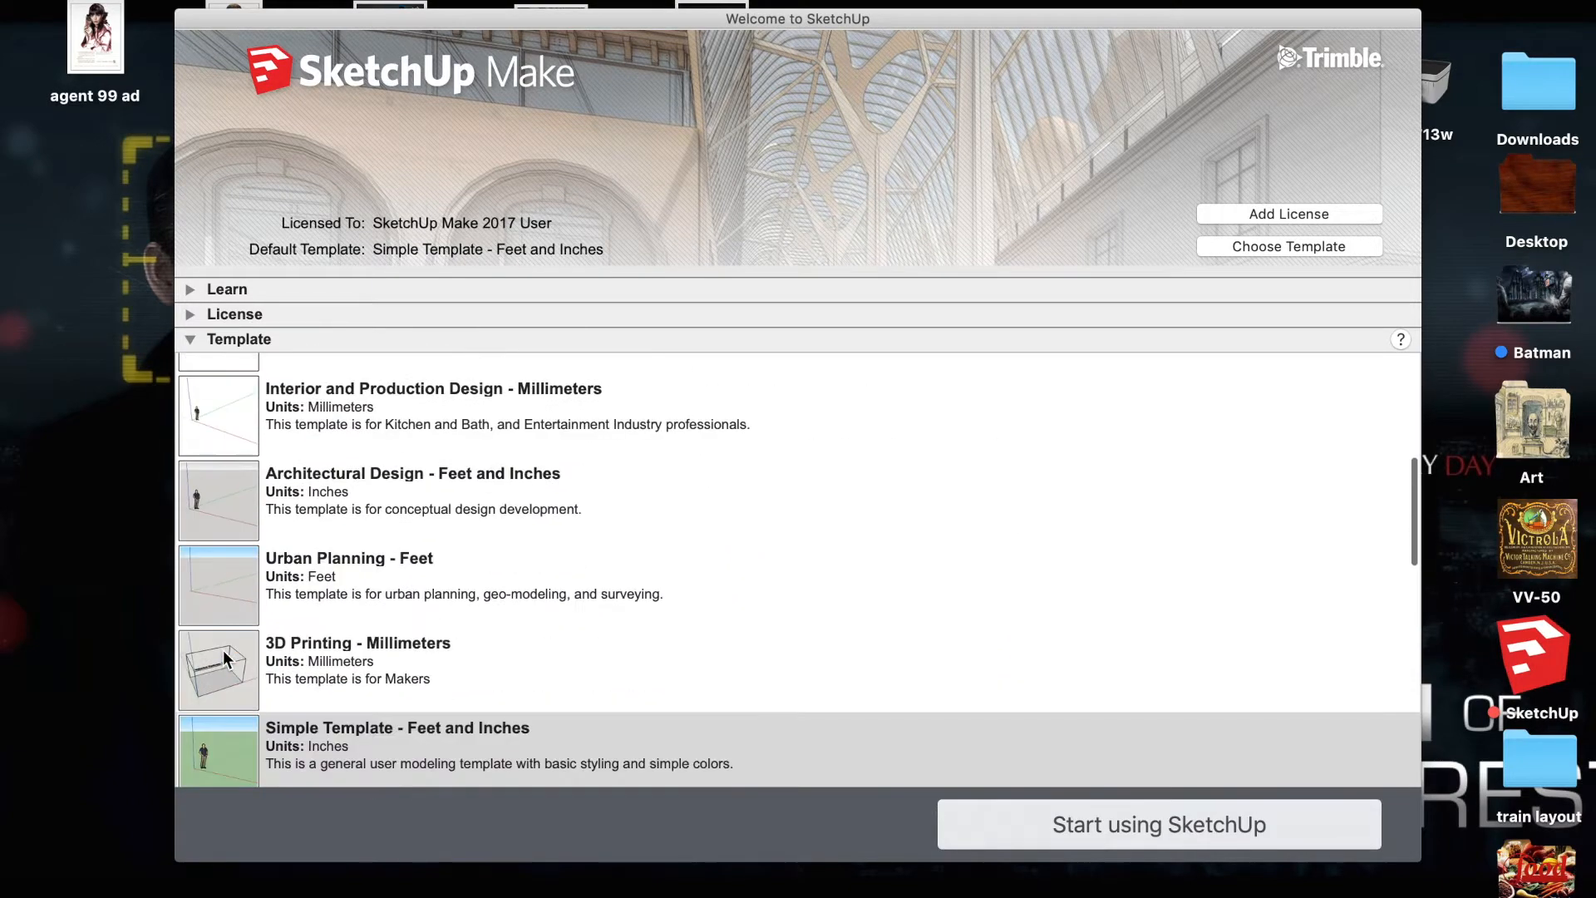
pyautogui.scroll(-15, 222, 583)
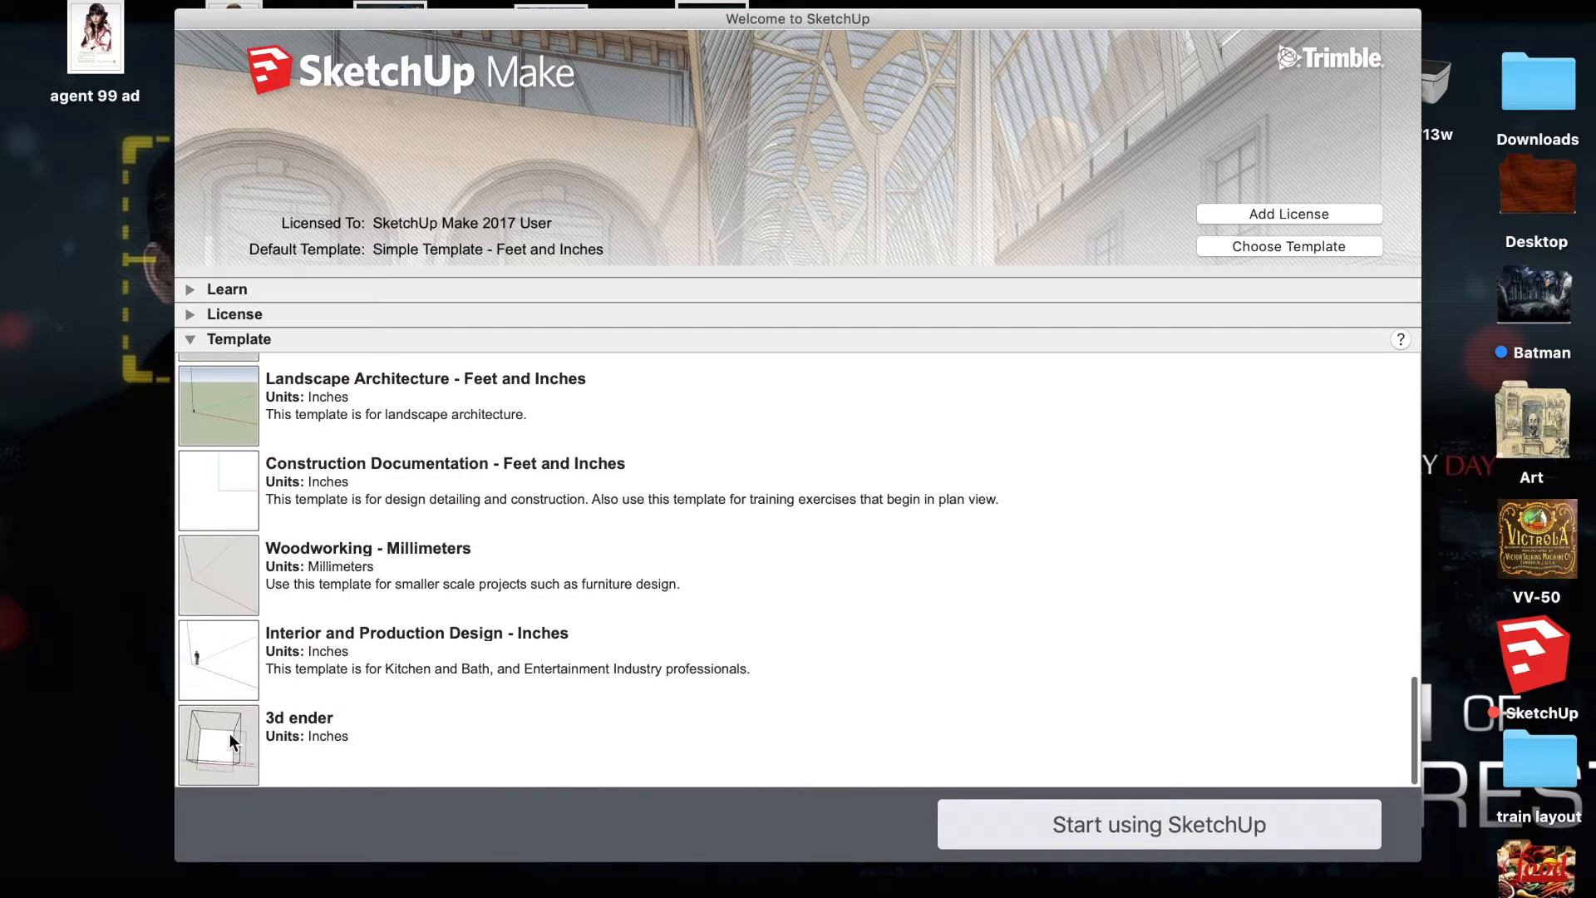
pyautogui.scroll(13, 224, 730)
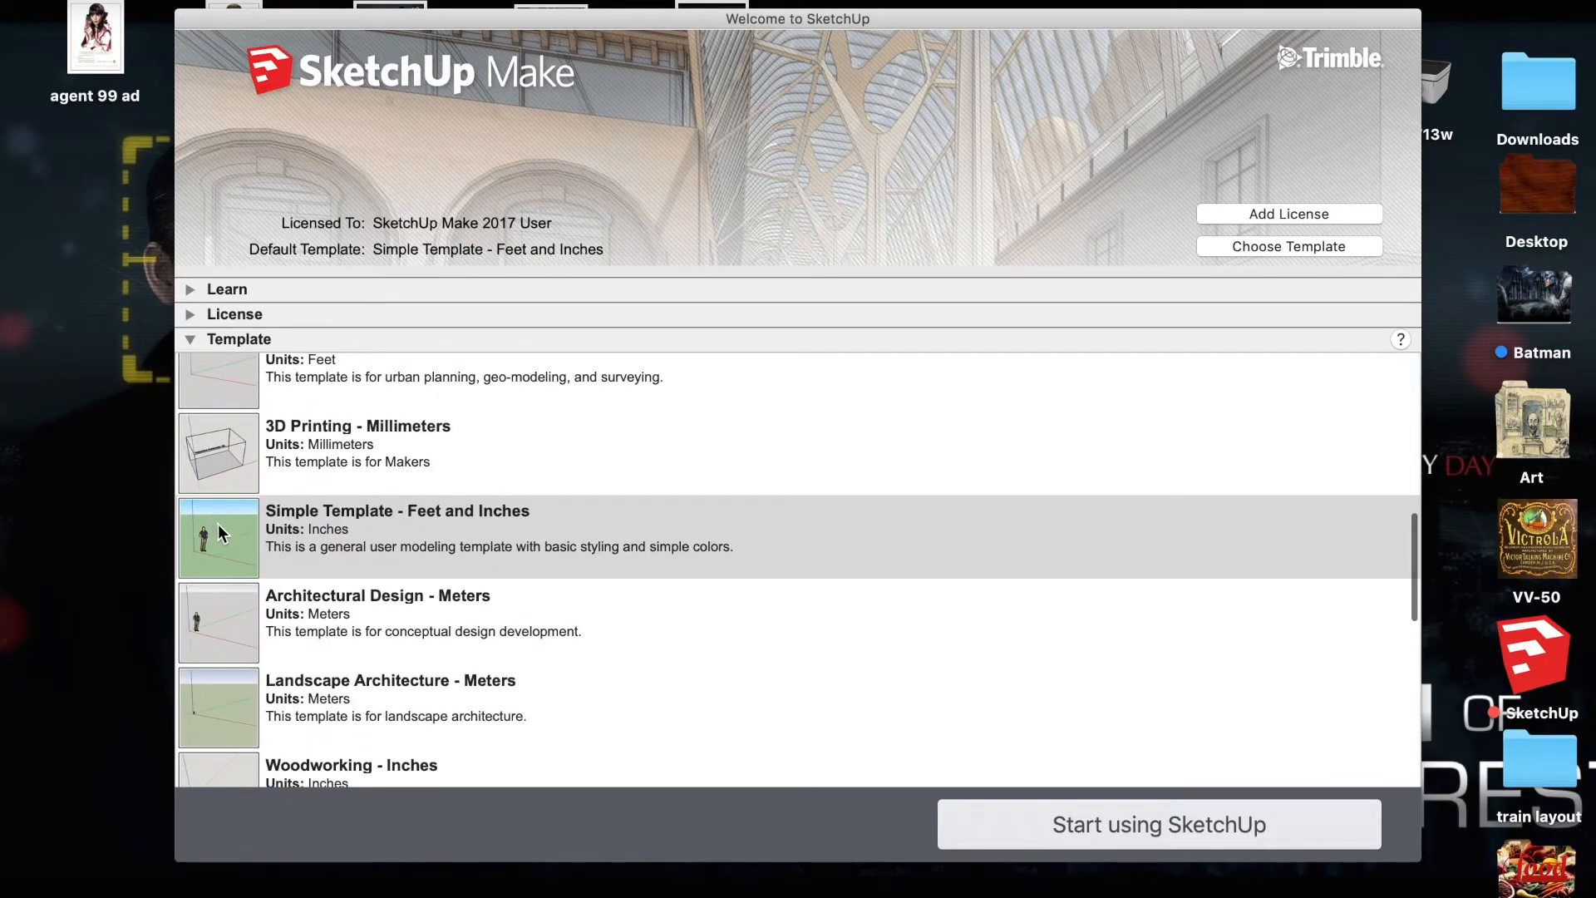
pyautogui.click(223, 532)
pyautogui.click(1127, 817)
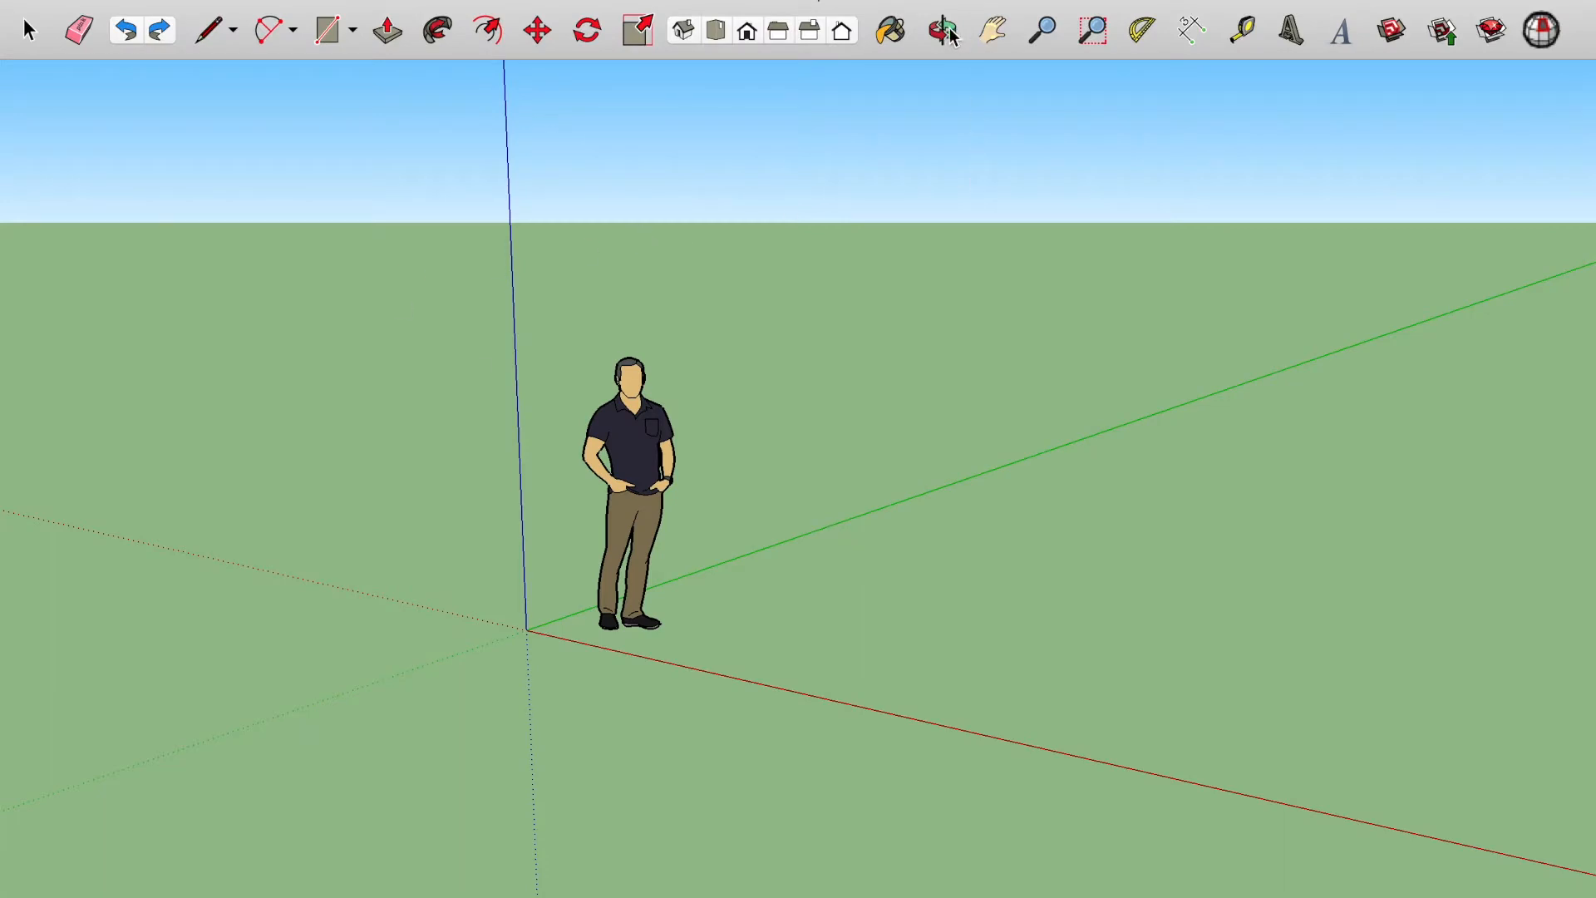
# Step: Import the recent file Screen Shot 2020-07-27 at 10.42.03 AM as an image, with the format All Supported Image Types
pyautogui.moveTo(575, 362); pyautogui.dragTo(914, 437)
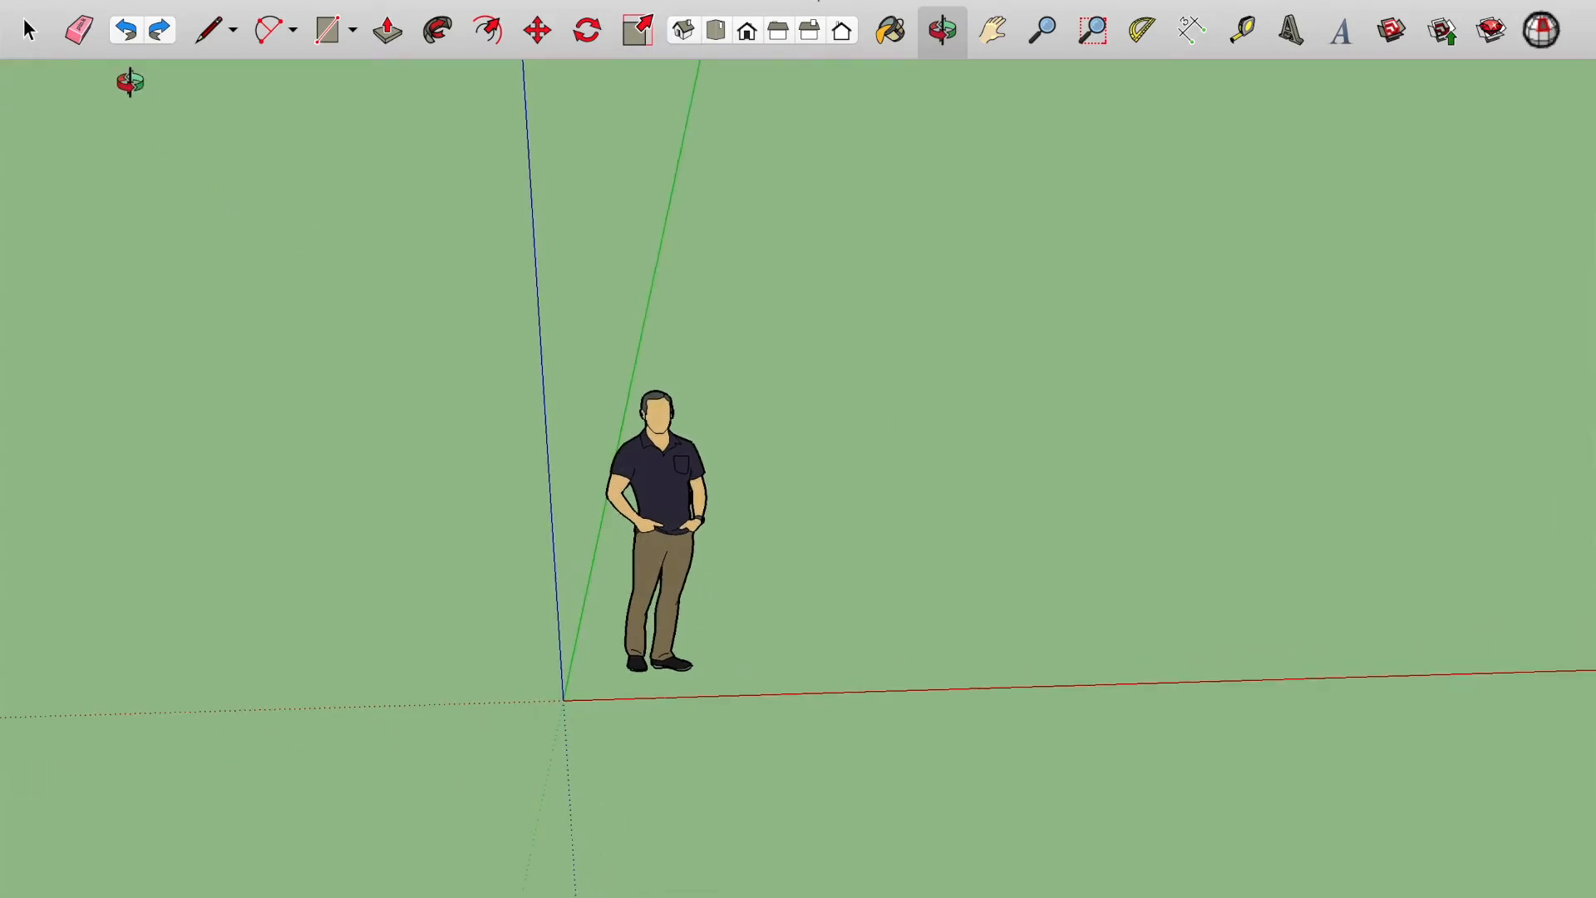
pyautogui.click(646, 389)
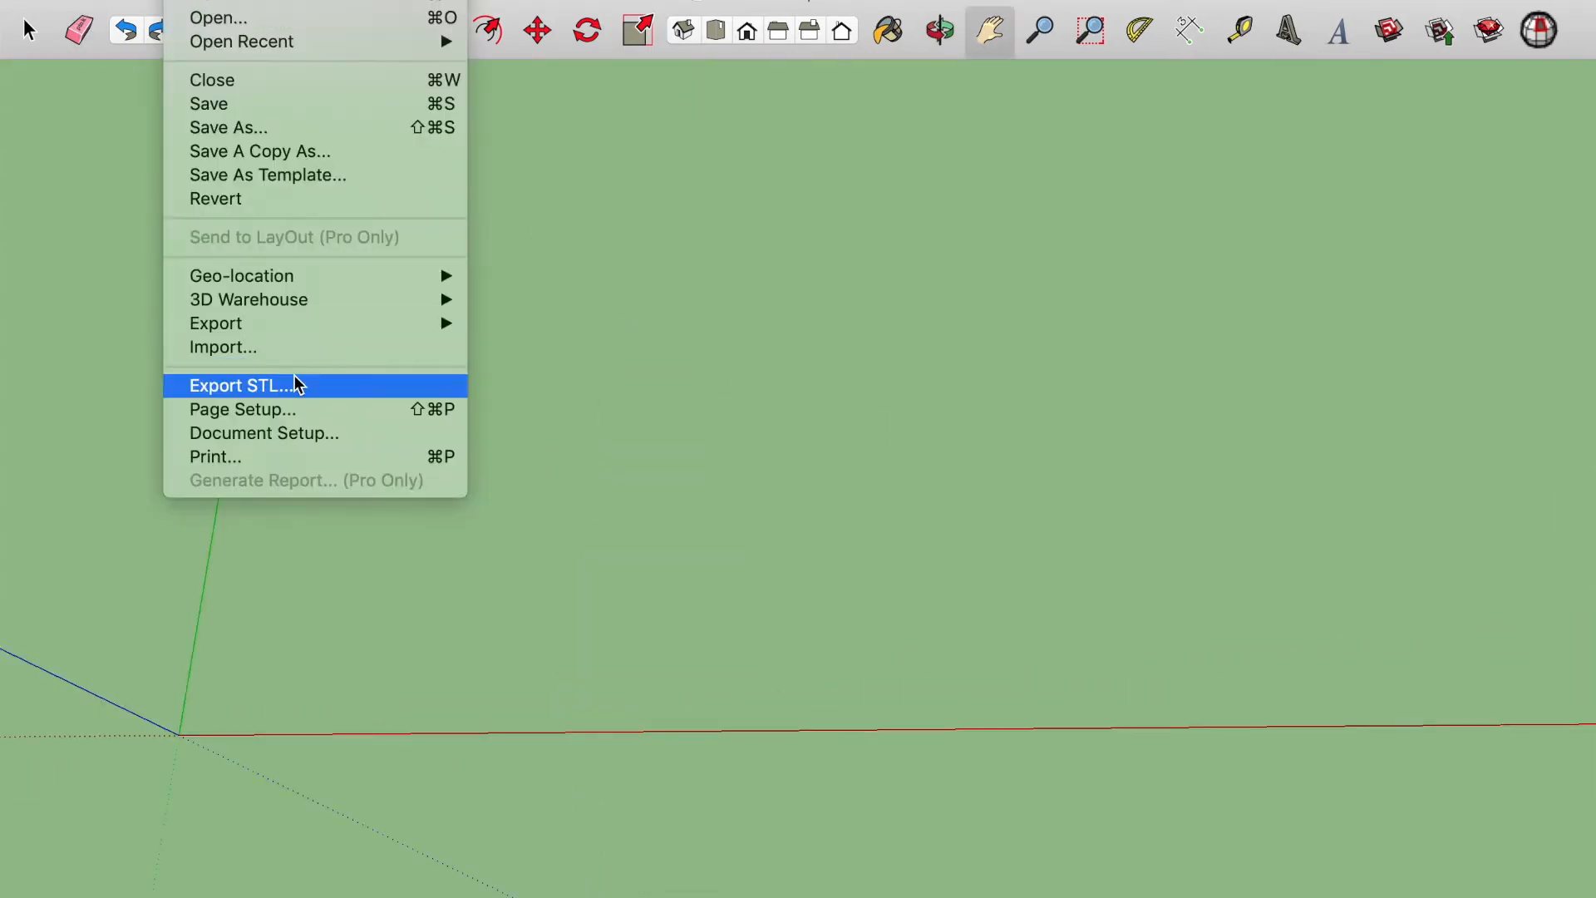
pyautogui.click(296, 352)
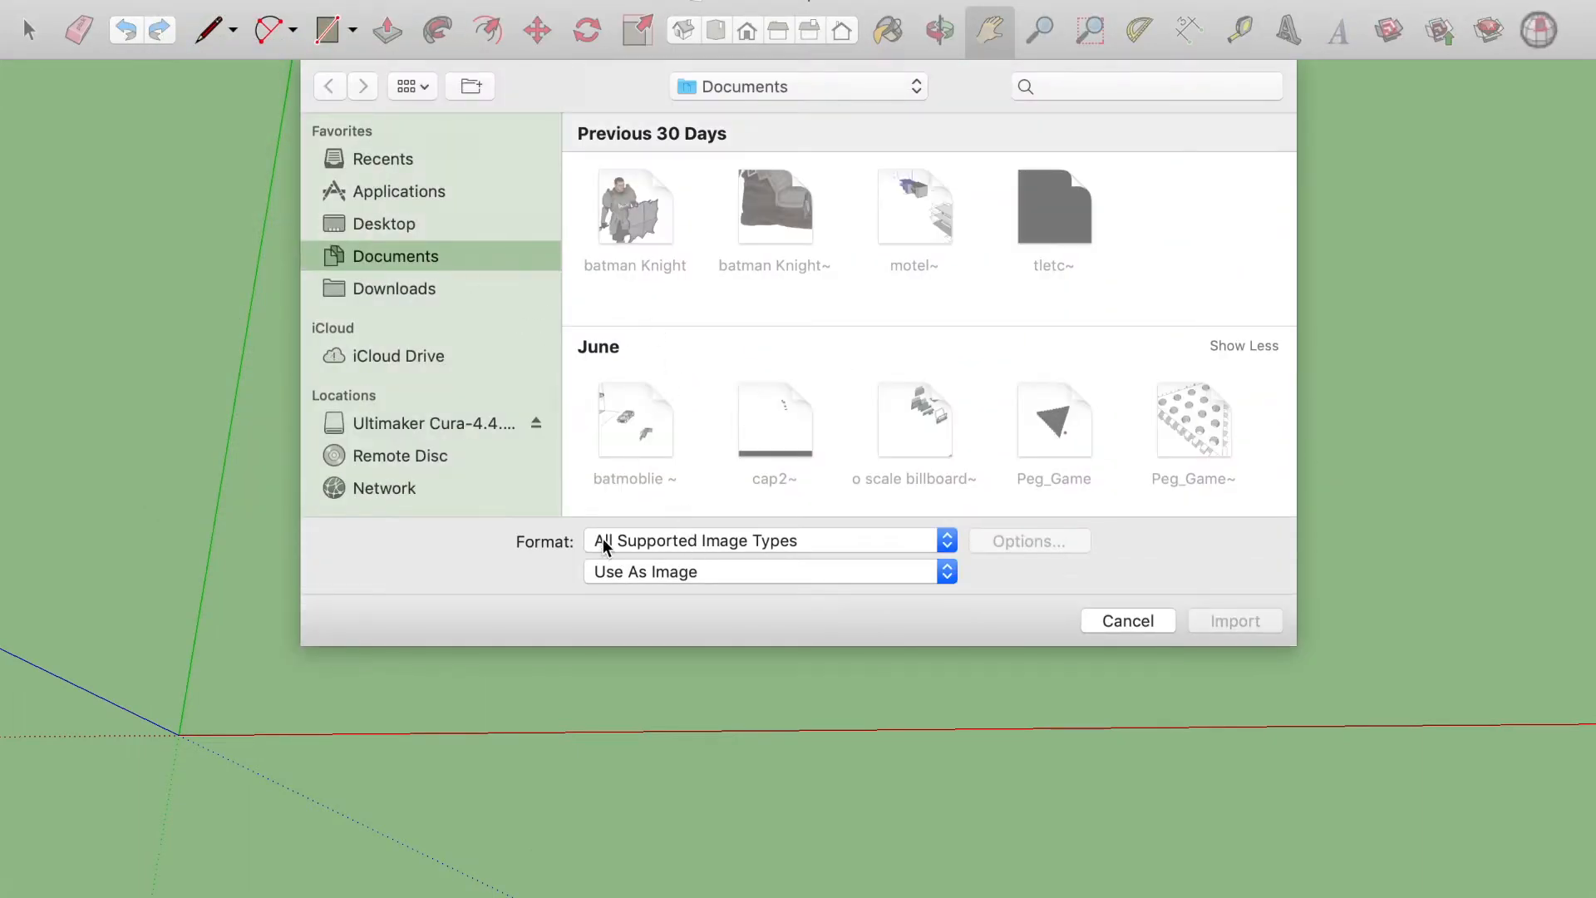
pyautogui.click(605, 545)
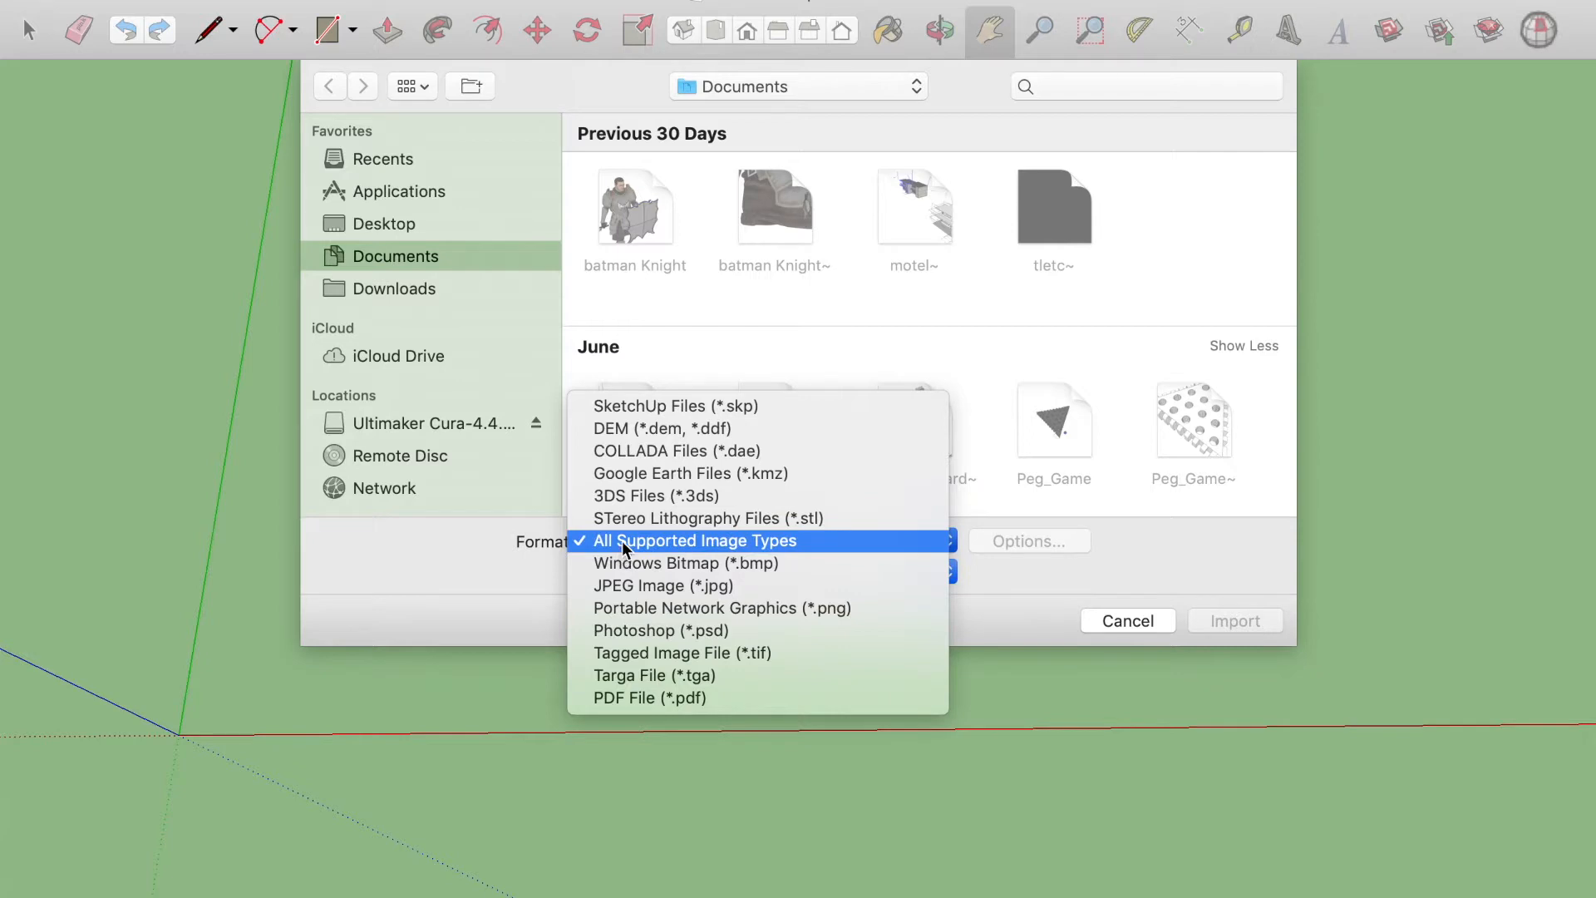
pyautogui.click(623, 548)
pyautogui.click(402, 159)
pyautogui.click(623, 332)
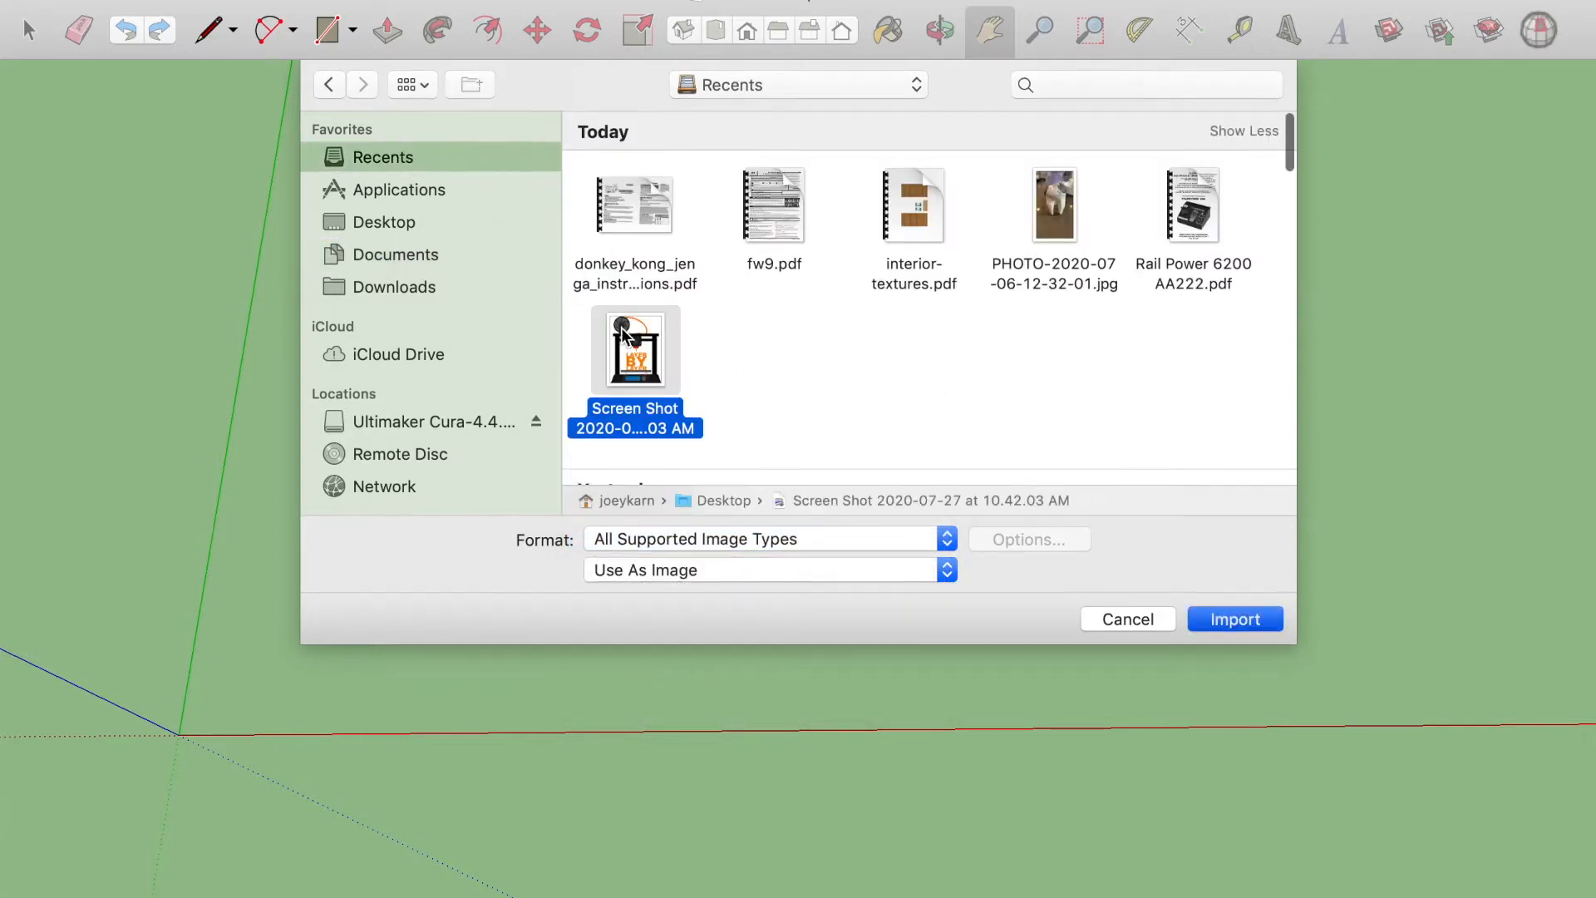
pyautogui.doubleClick(623, 333)
# Step: Place the printer image flat on the ground with its lower corner at the origin and its bottom edge along the red axis
pyautogui.click(180, 734)
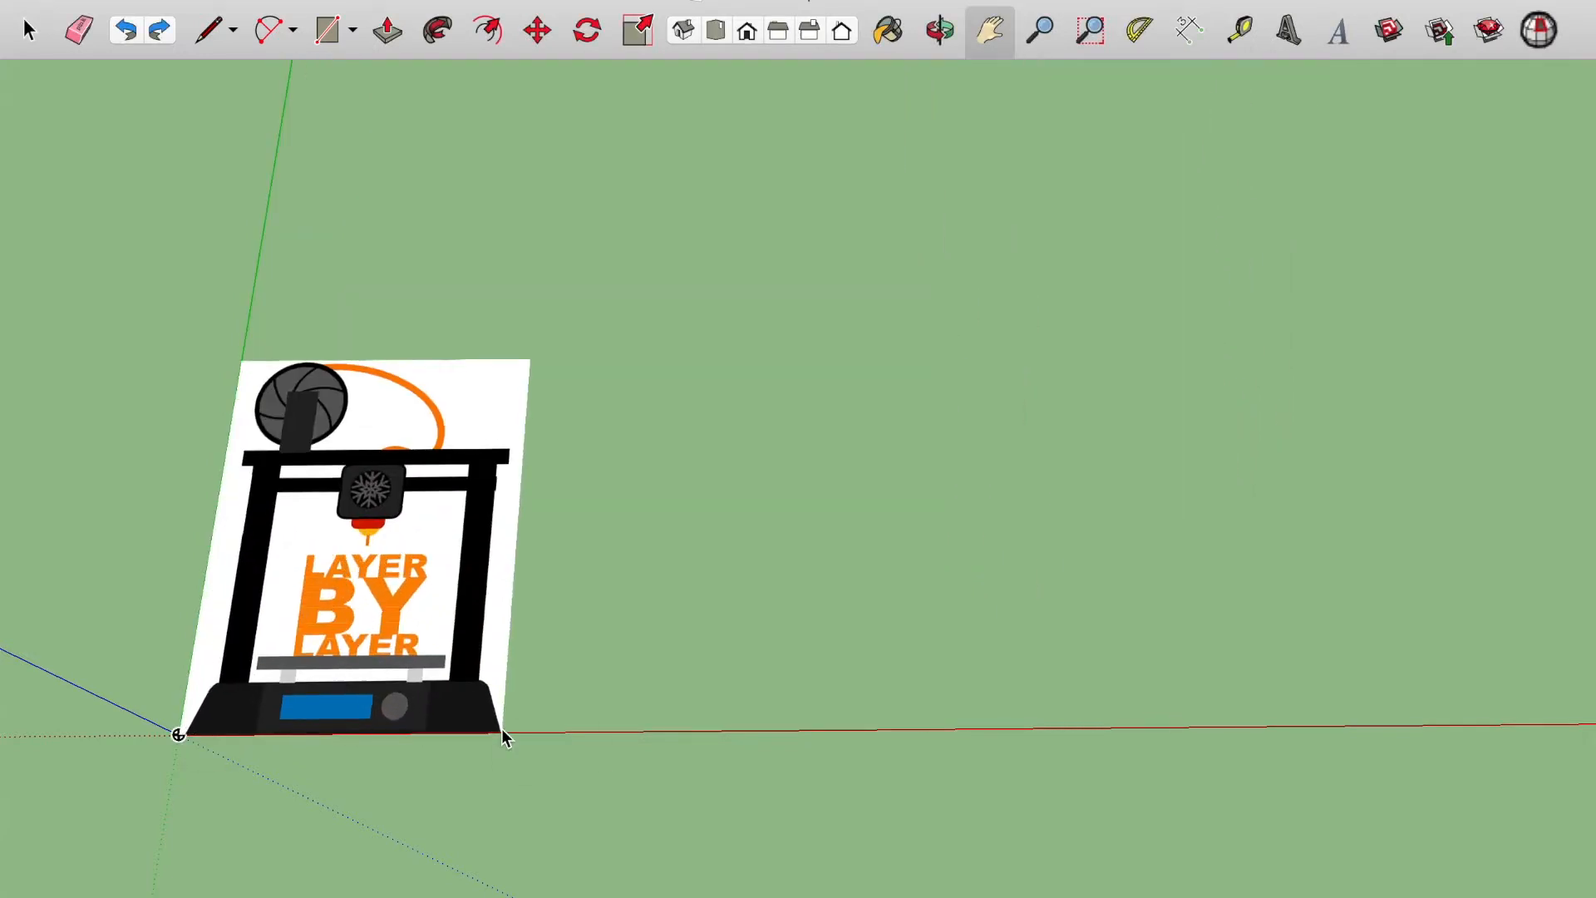
pyautogui.click(481, 725)
pyautogui.keyDown('shift'); pyautogui.moveTo(816, 381); pyautogui.dragTo(933, 394, button='middle'); pyautogui.keyUp('shift')
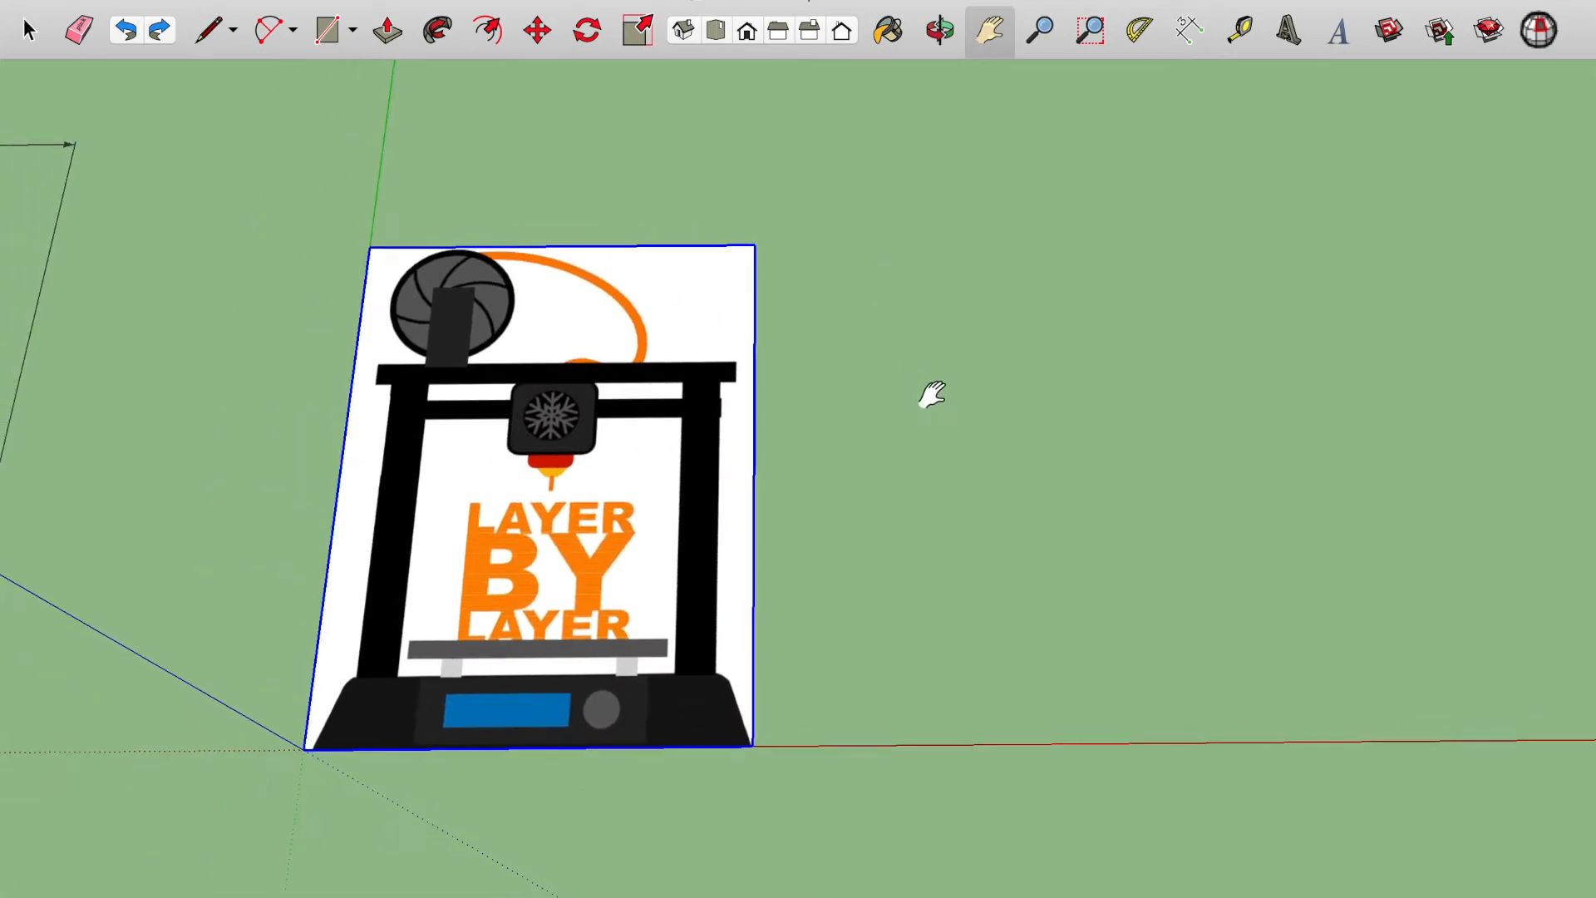
# Step: Dimension the bottom edge of the imported image
pyautogui.press('l')
pyautogui.scroll(3, 374, 723)
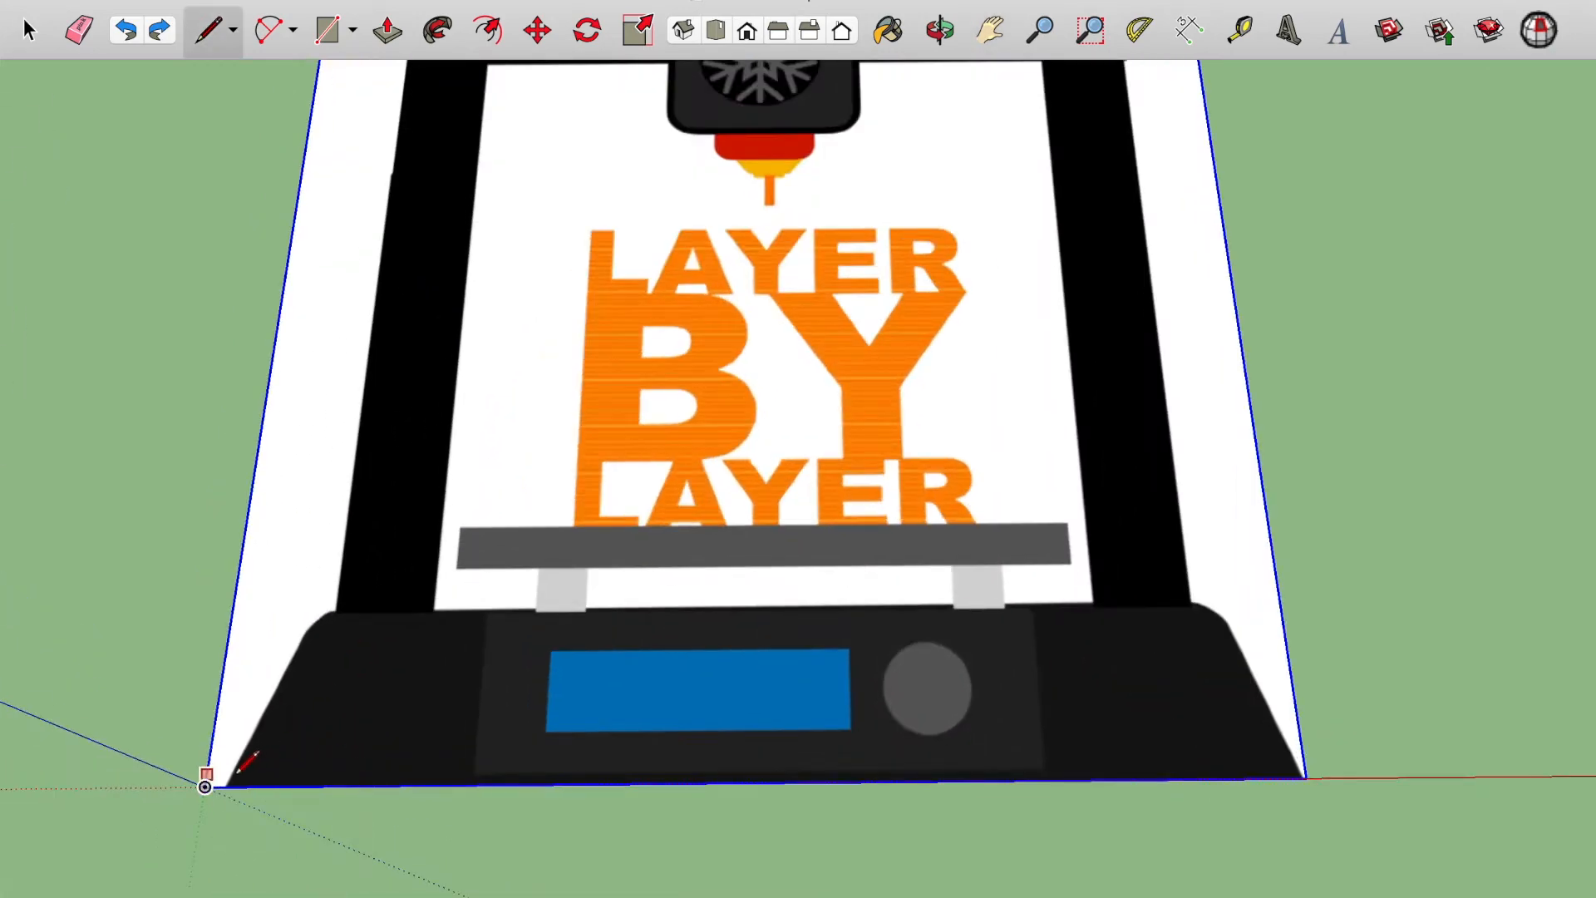
pyautogui.scroll(5, 239, 771)
pyautogui.scroll(-5, 208, 777)
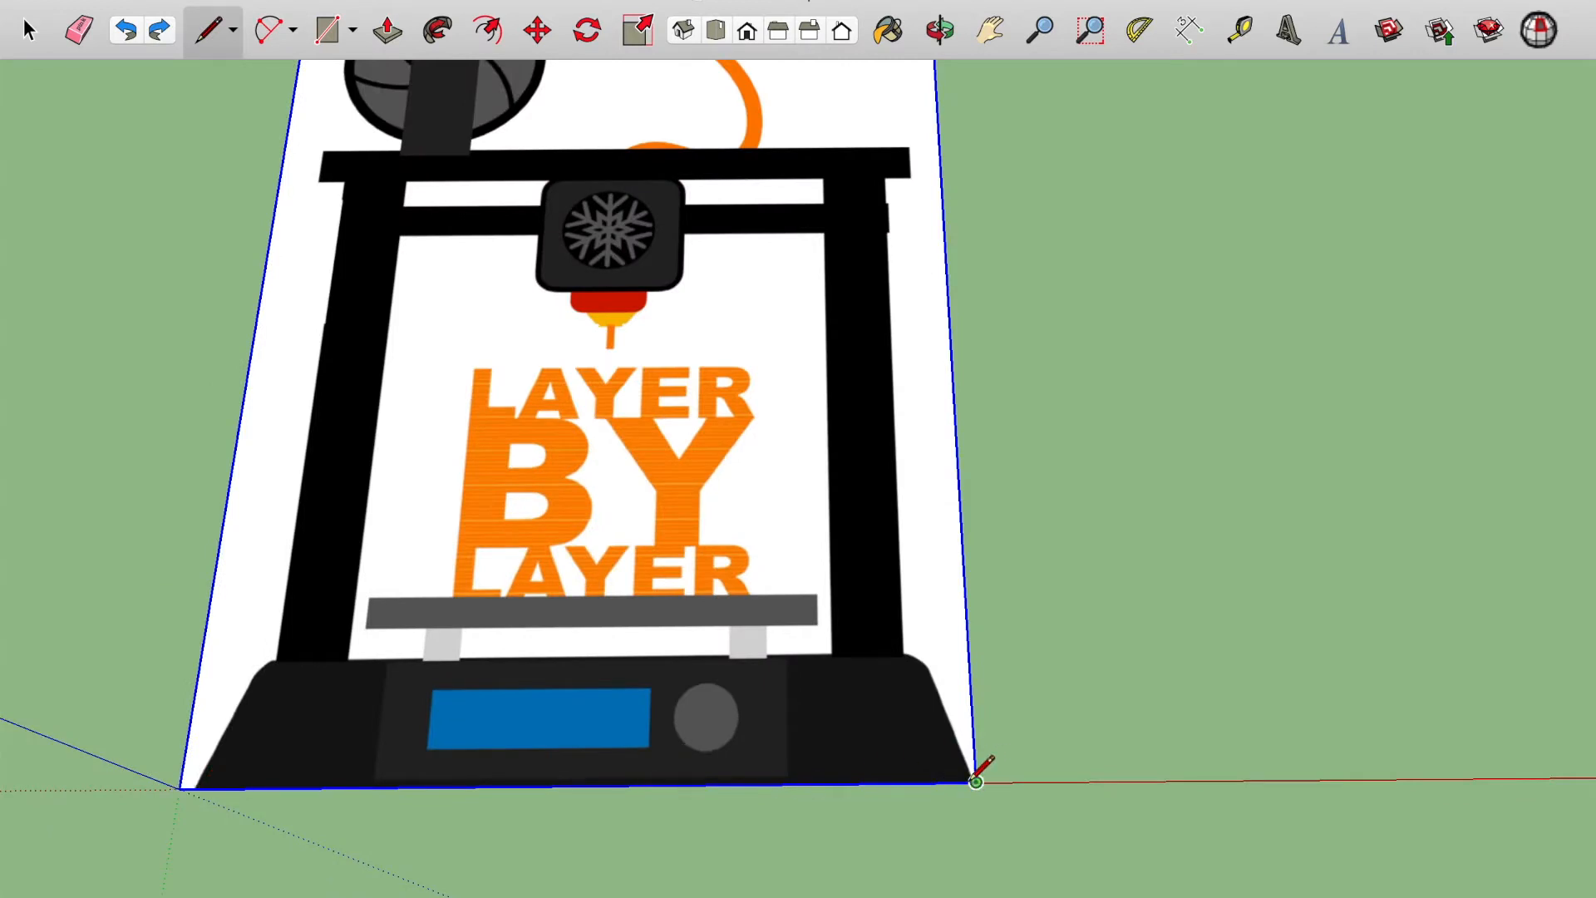
pyautogui.press('s')
pyautogui.press('t')
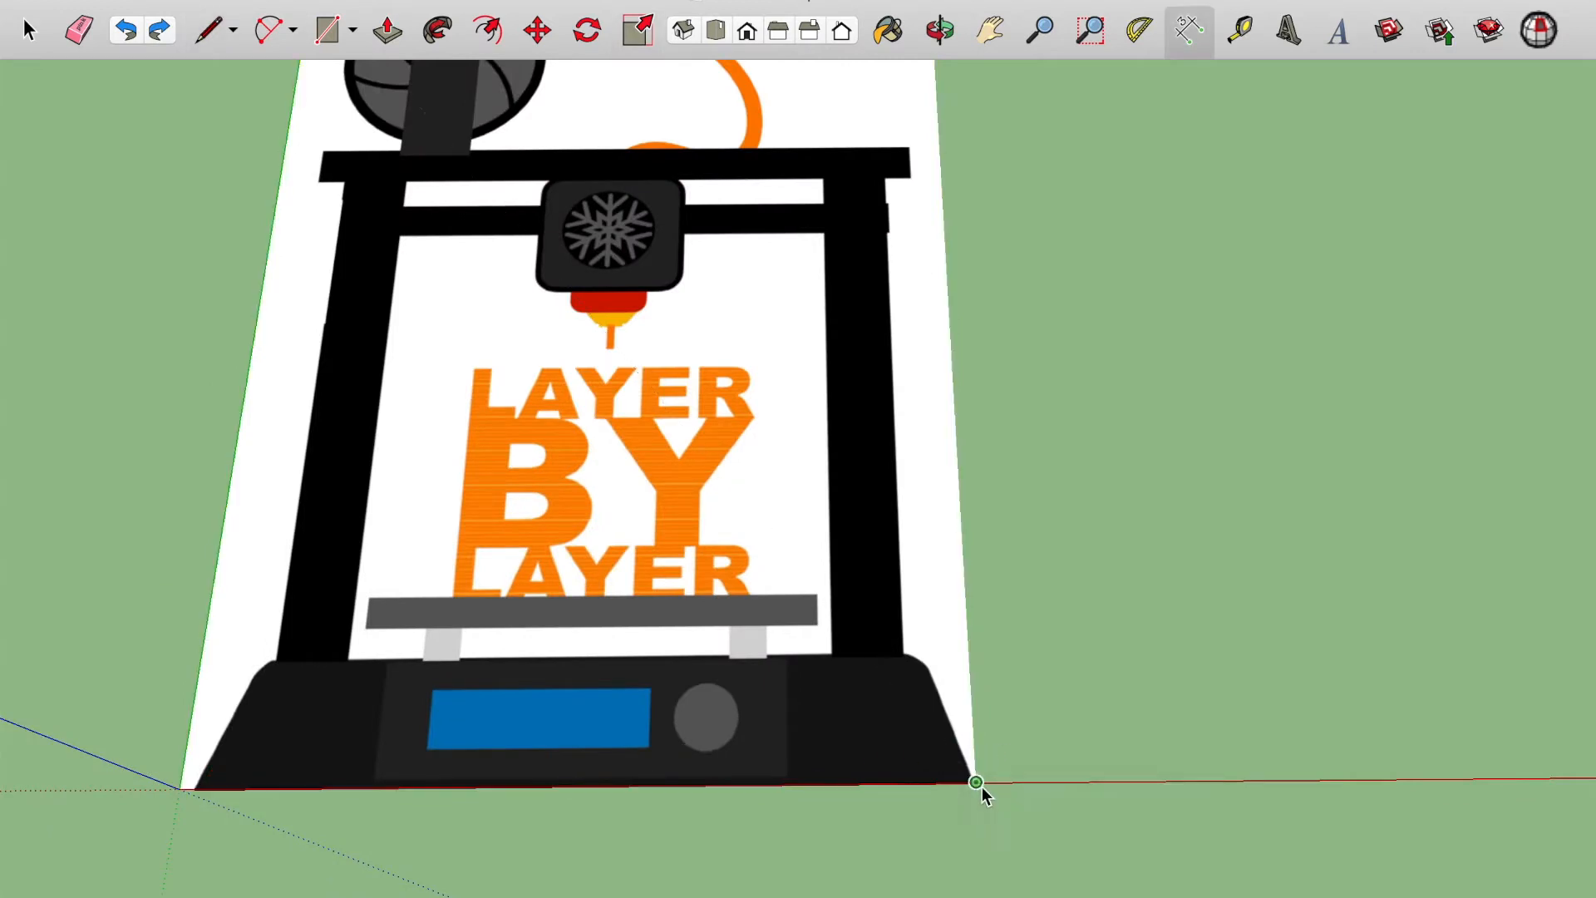
pyautogui.click(189, 799)
# Step: Scale the image together with its dimension from the far corner to a width of 6"
pyautogui.press('space')
pyautogui.moveTo(1003, 831); pyautogui.dragTo(682, 640)
pyautogui.press('s')
pyautogui.scroll(-5, 889, 554)
pyautogui.click(916, 167)
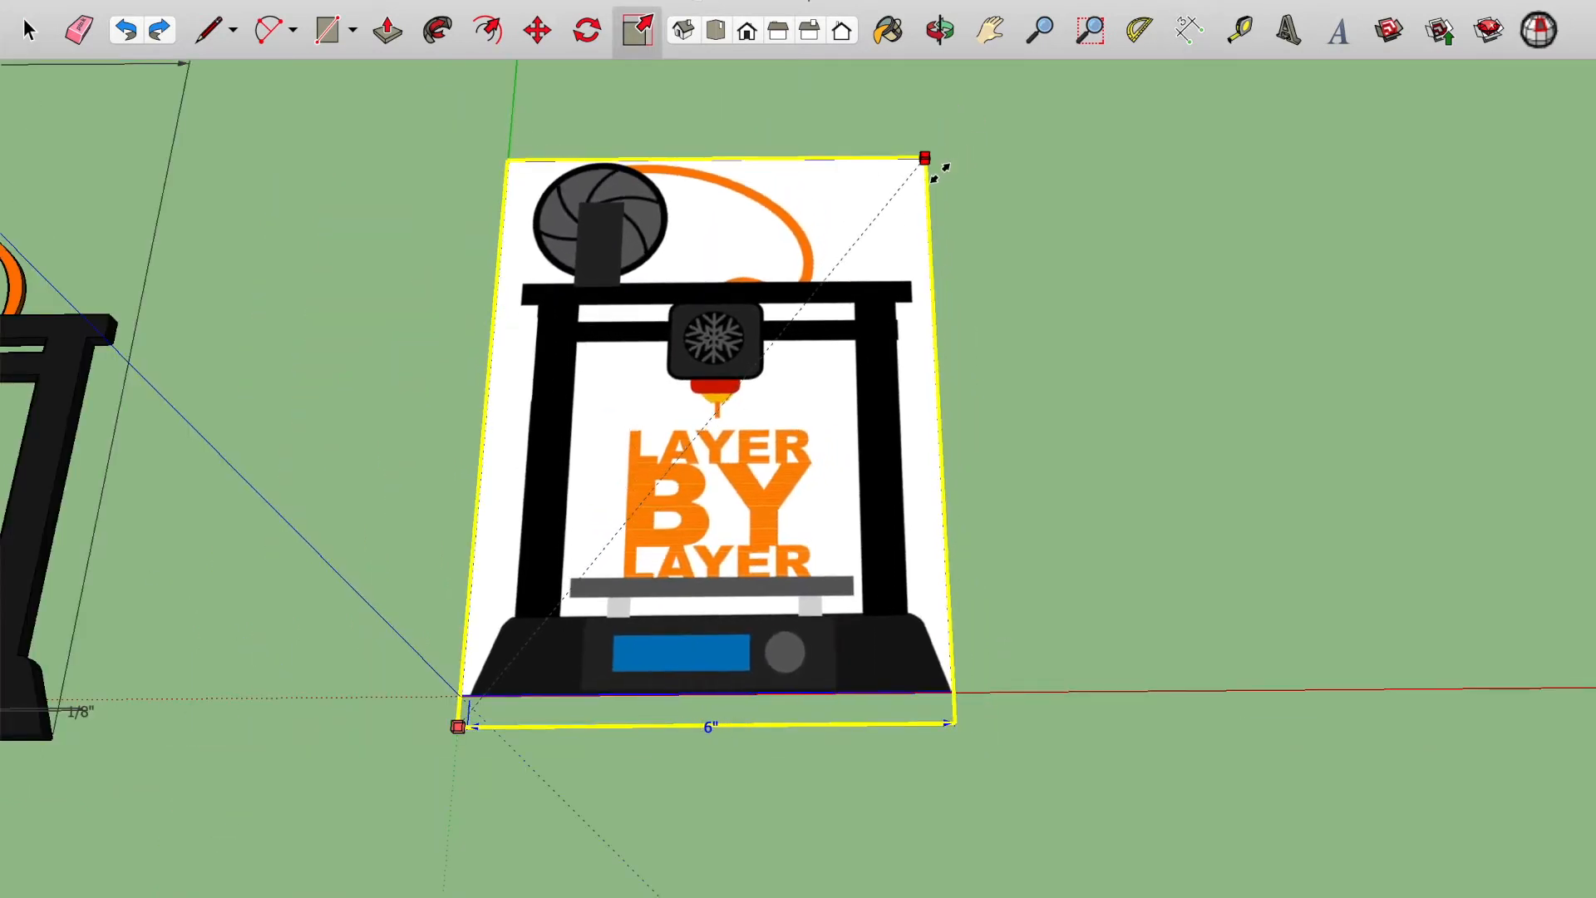
pyautogui.click(926, 159)
pyautogui.press('space')
# Step: Move the image and its dimension away from the origin, keeping the bottom edge on the red axis
pyautogui.press('m')
pyautogui.click(851, 332)
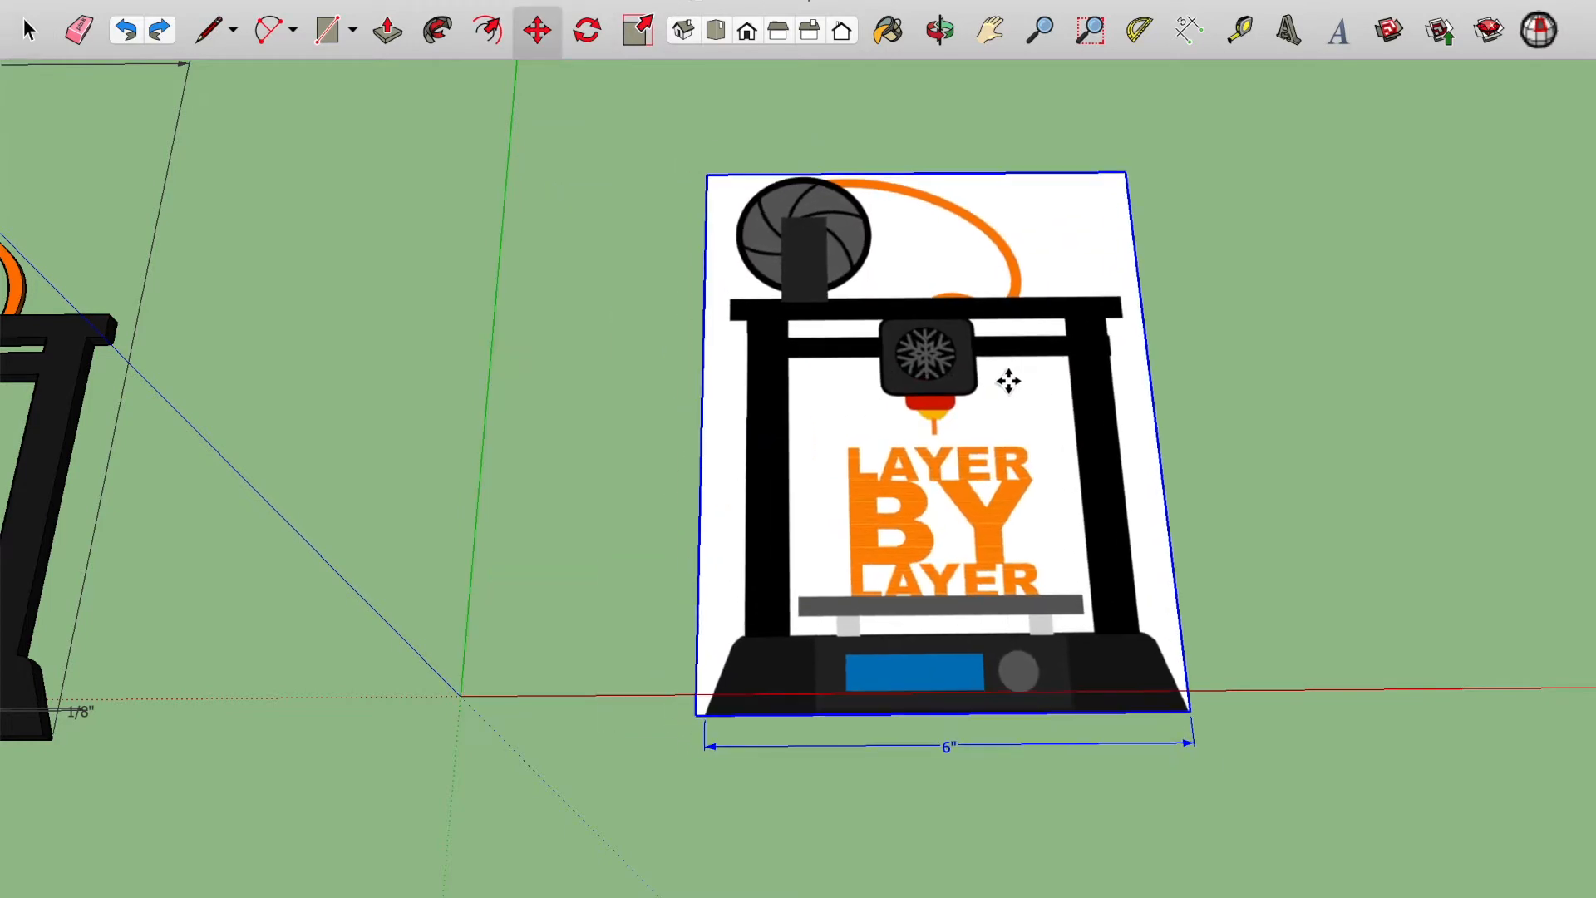
pyautogui.click(1010, 369)
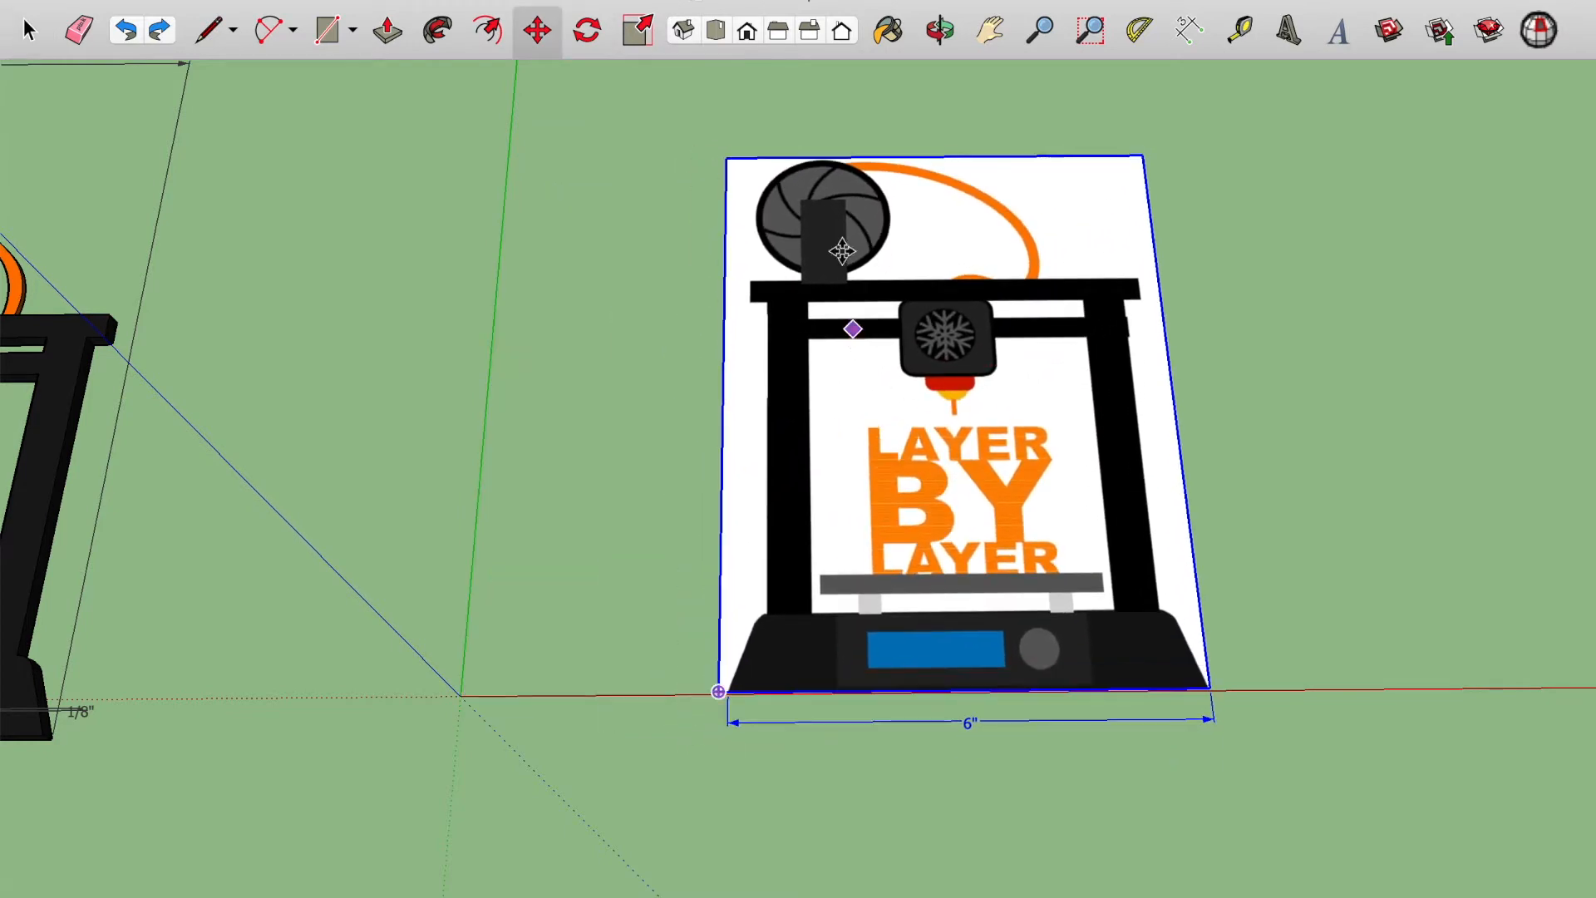
# Step: Trace the printer's blue display screen with a rectangle
pyautogui.press('h')
pyautogui.scroll(5, 930, 460)
pyautogui.scroll(-8, 930, 460)
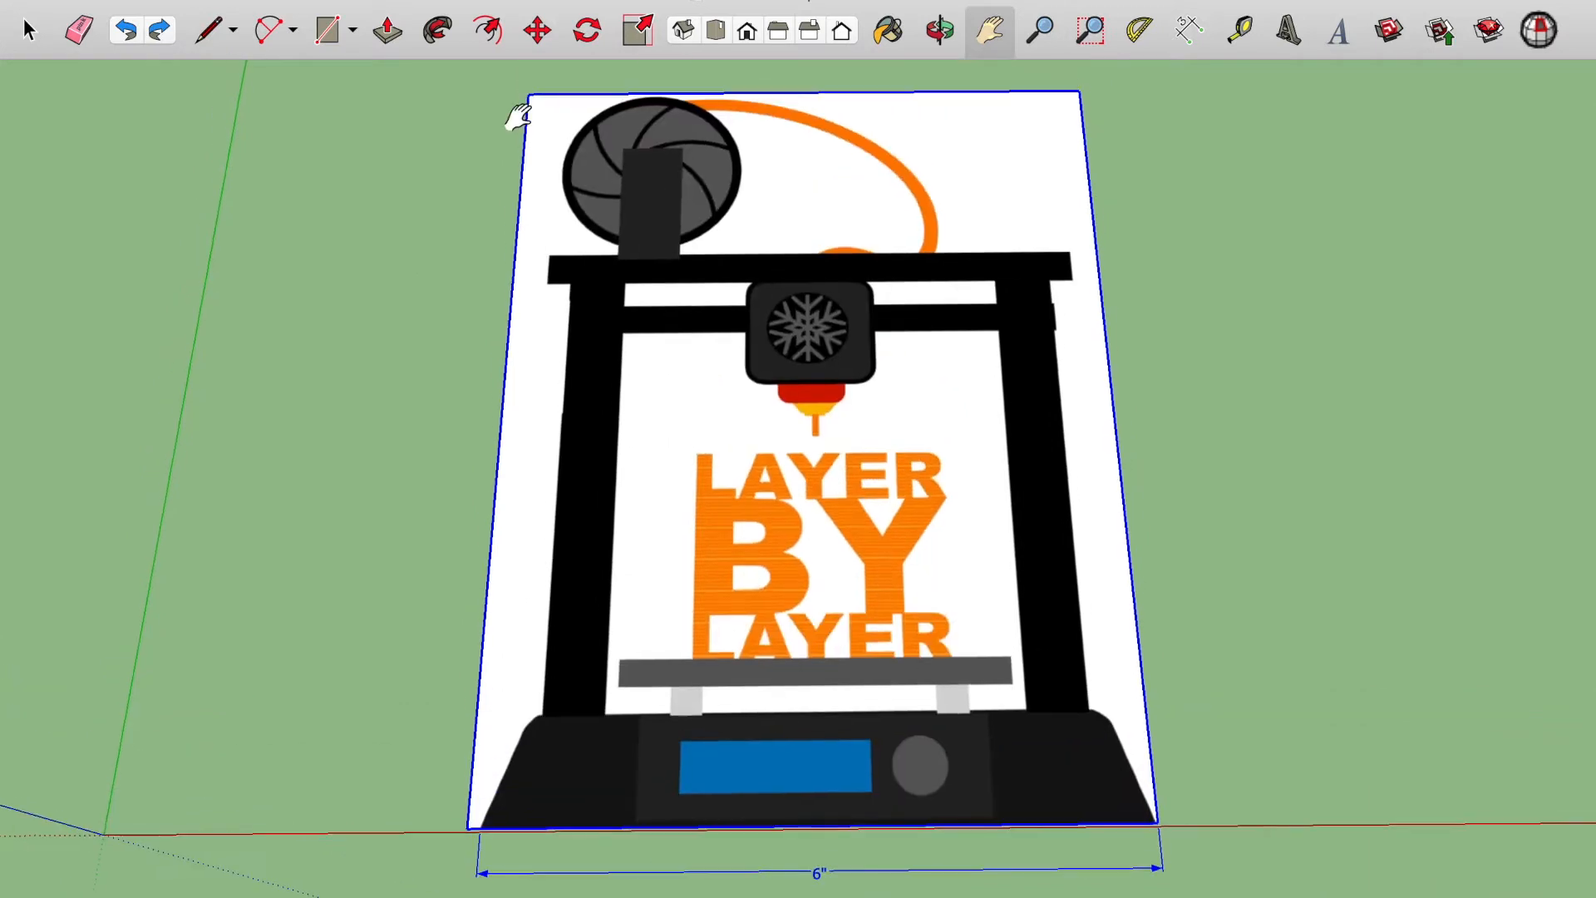
pyautogui.press('l')
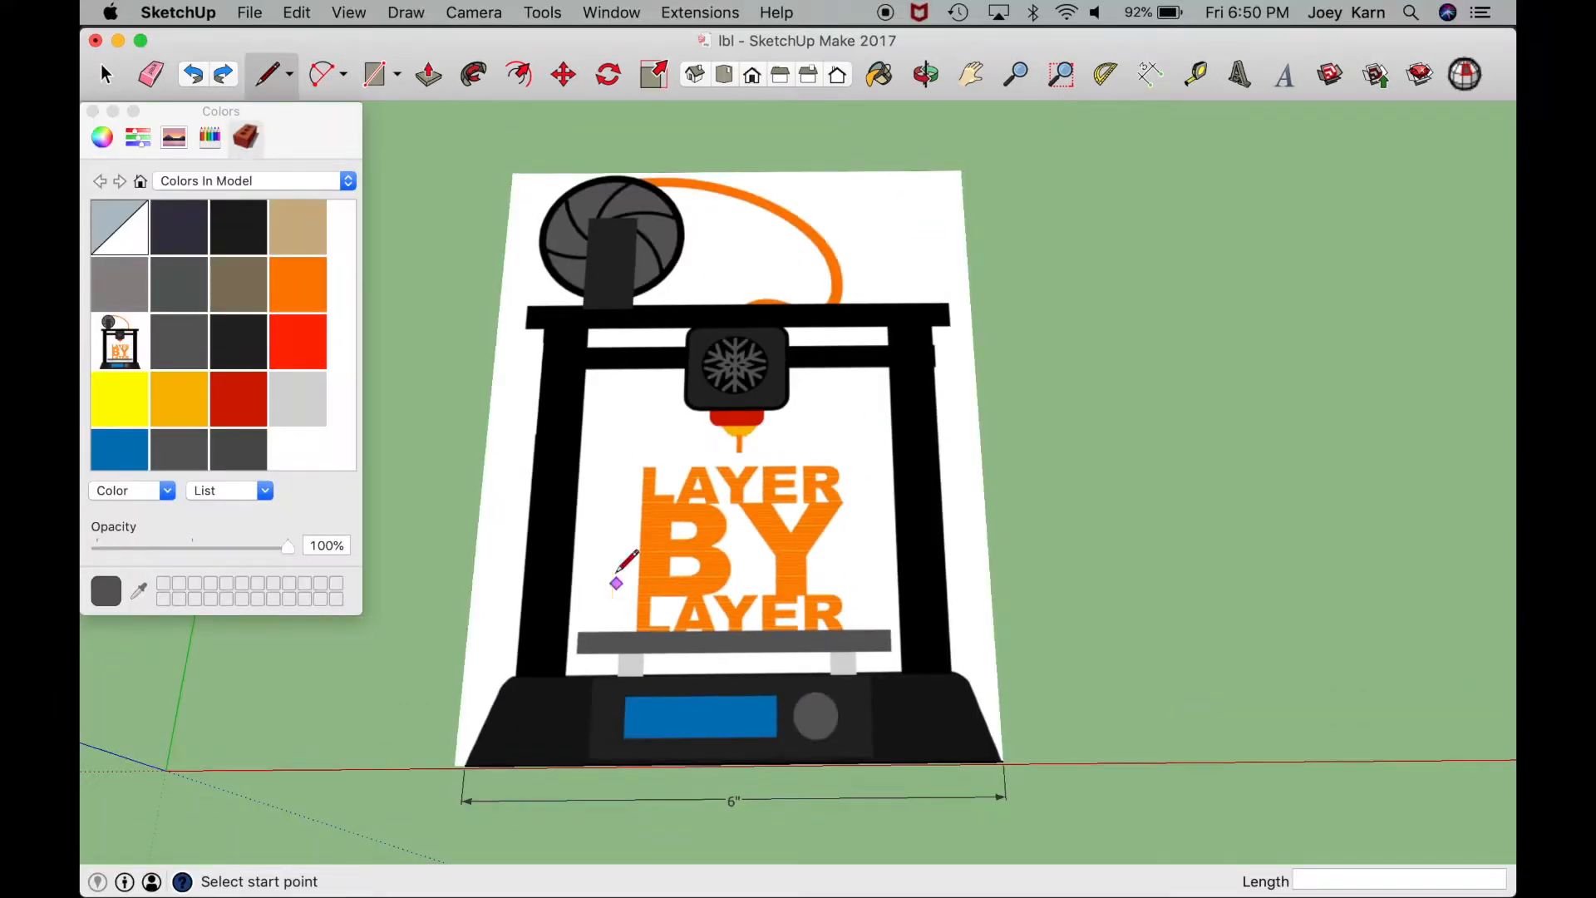
pyautogui.press('r')
pyautogui.click(623, 696)
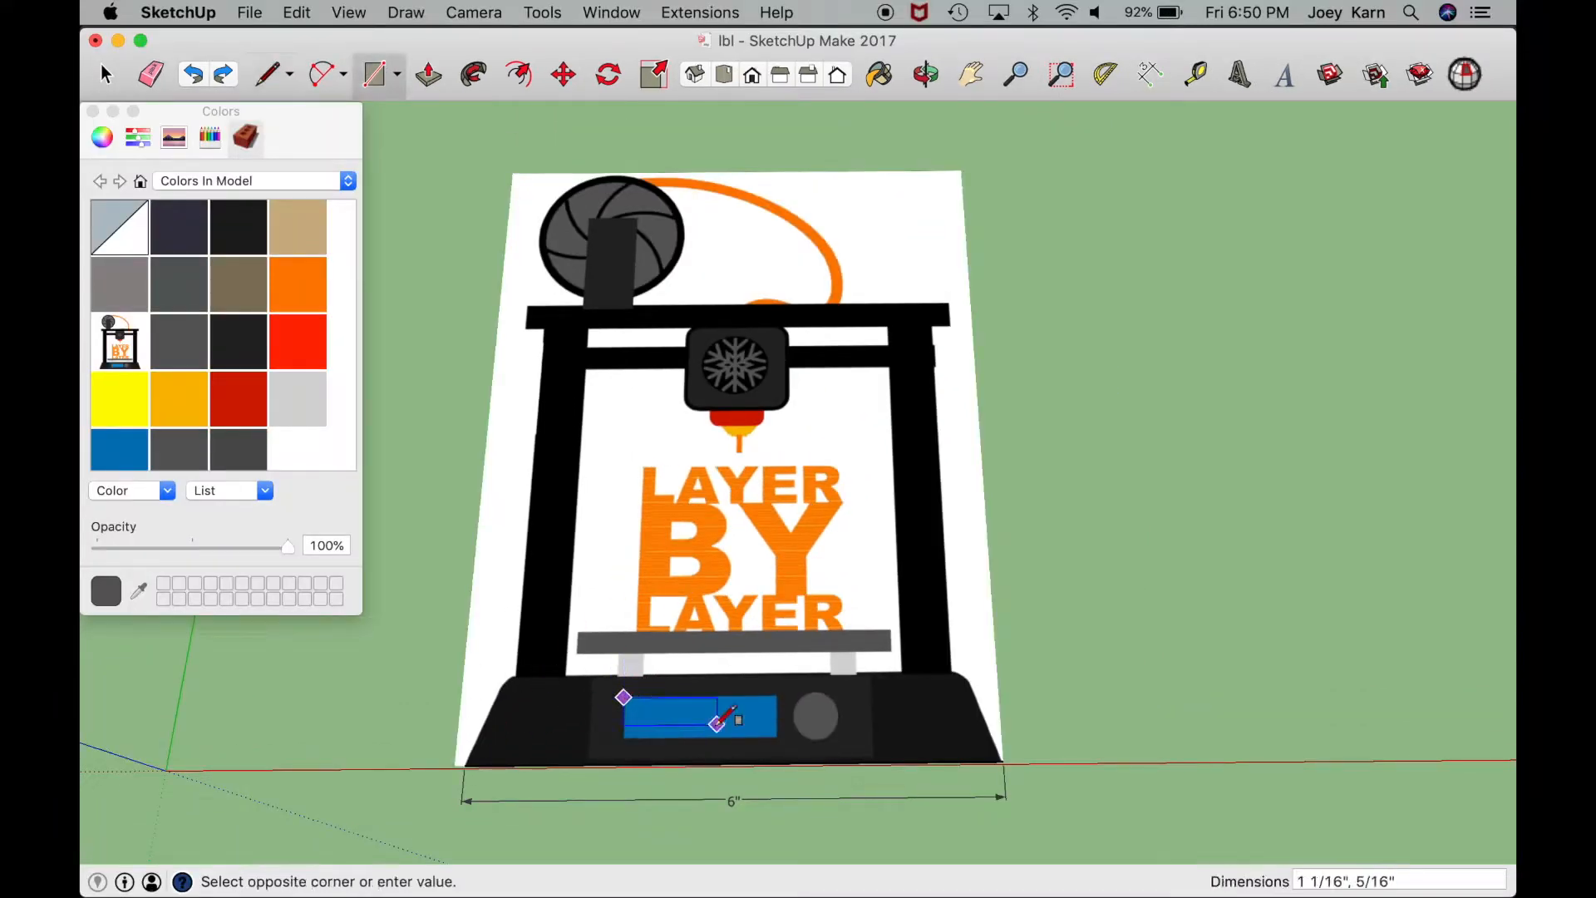
pyautogui.click(778, 734)
# Step: Trace the grey control knob beside the display with a circle
pyautogui.press('c')
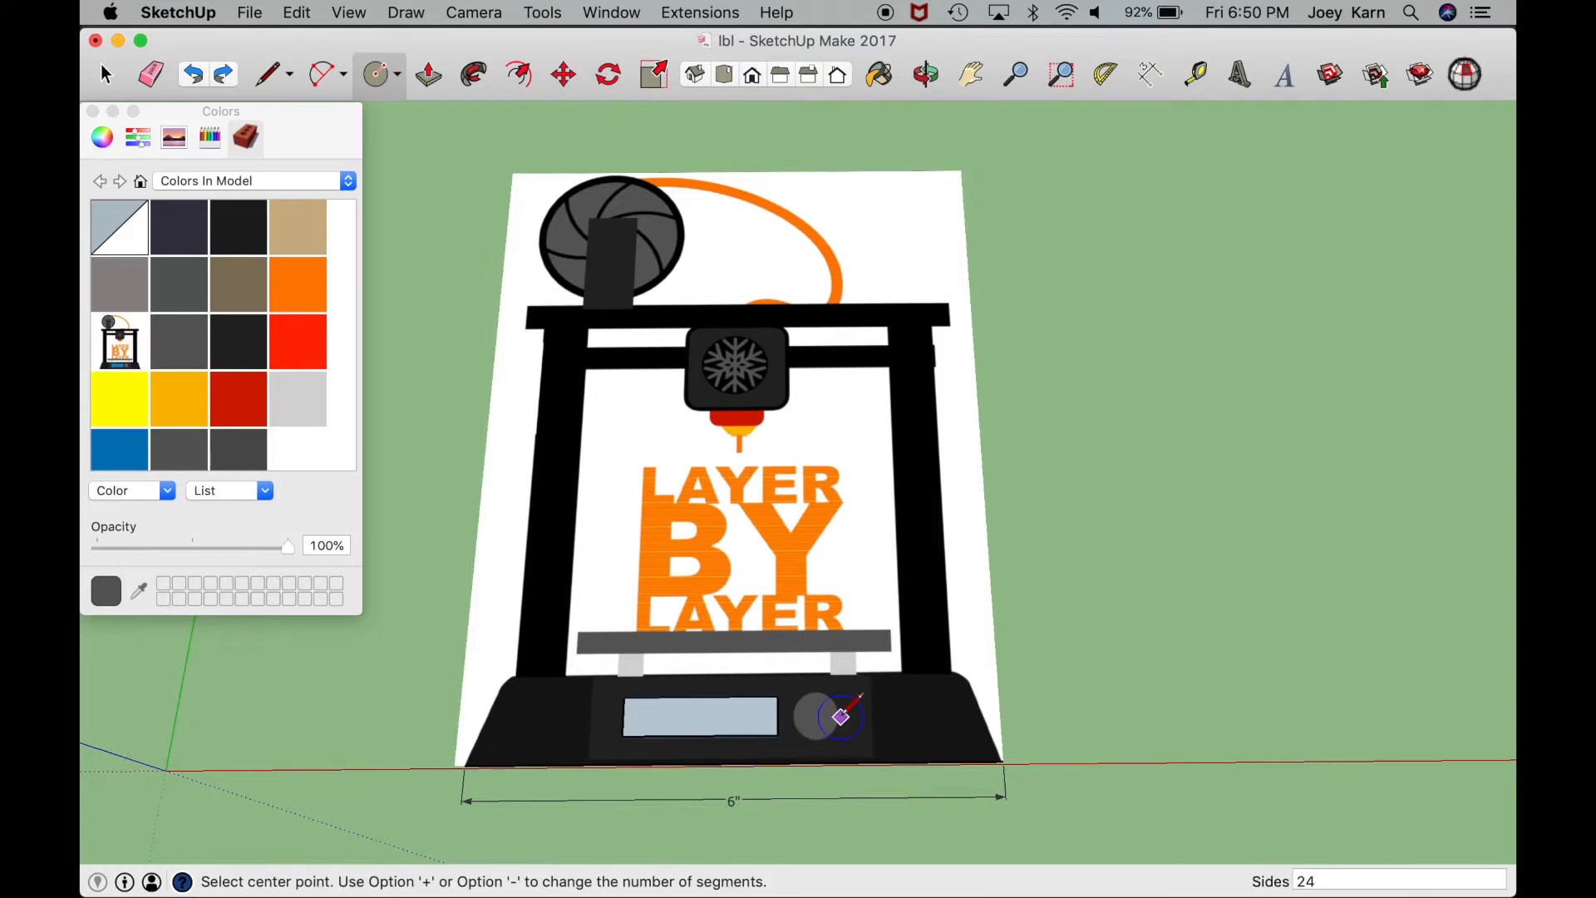
pyautogui.scroll(4, 817, 719)
pyautogui.click(815, 711)
pyautogui.click(852, 703)
# Step: Trace the control panel around the display and knob with a rectangle
pyautogui.press('r')
pyautogui.click(433, 784)
pyautogui.scroll(4, 941, 599)
pyautogui.click(936, 601)
pyautogui.scroll(-5, 936, 601)
# Step: Trace the bottom edge and both slanted sides of the printer base with lines
pyautogui.press('l')
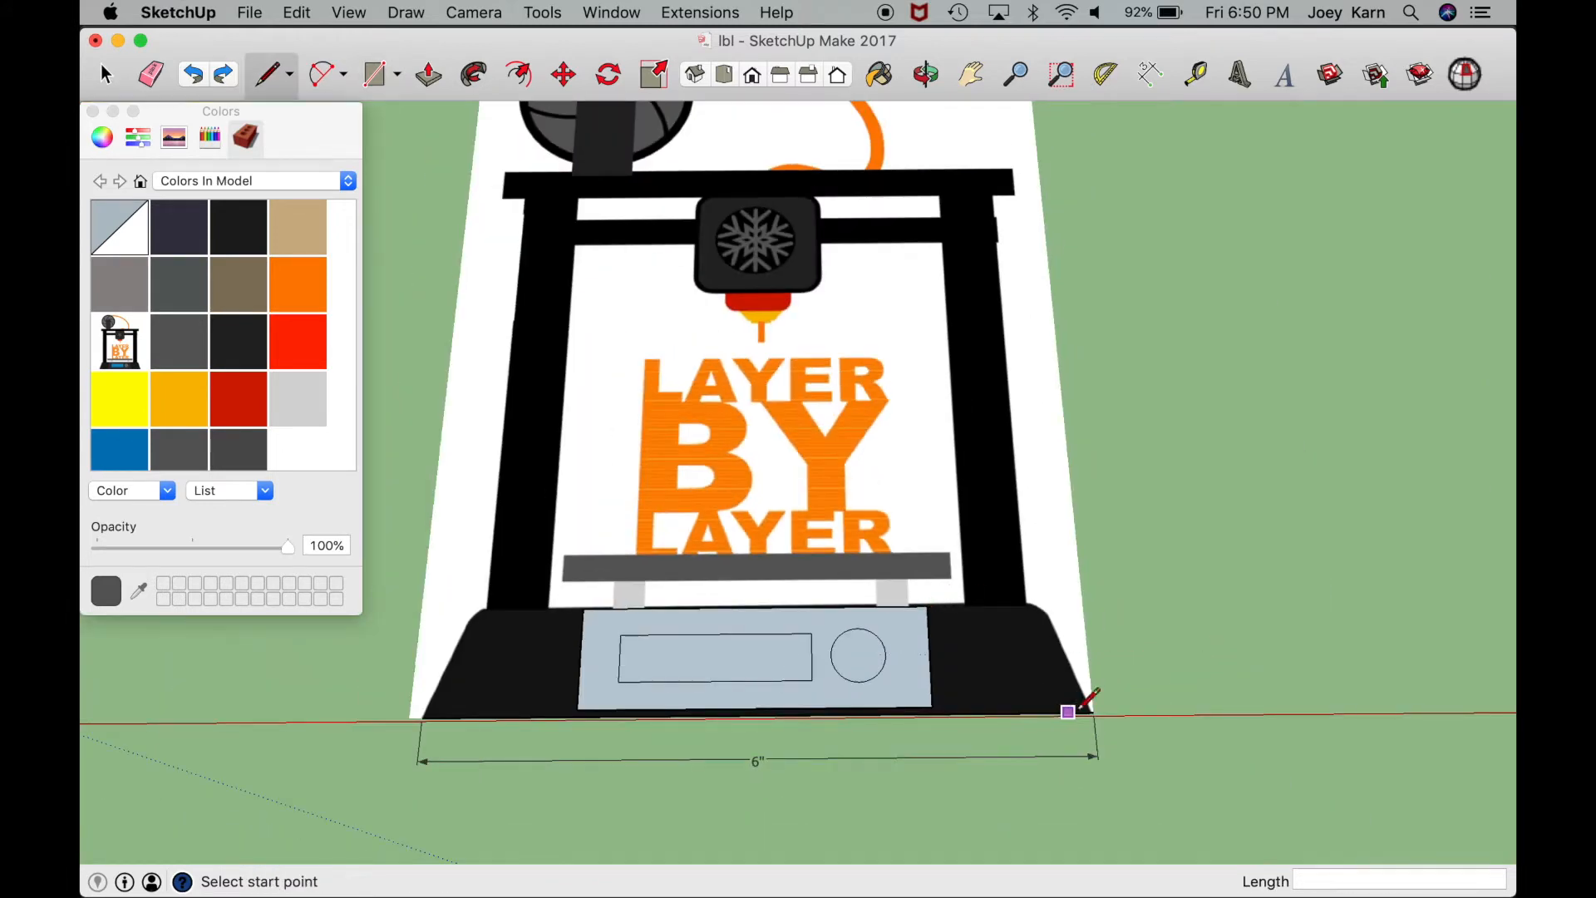
pyautogui.scroll(6, 1031, 612)
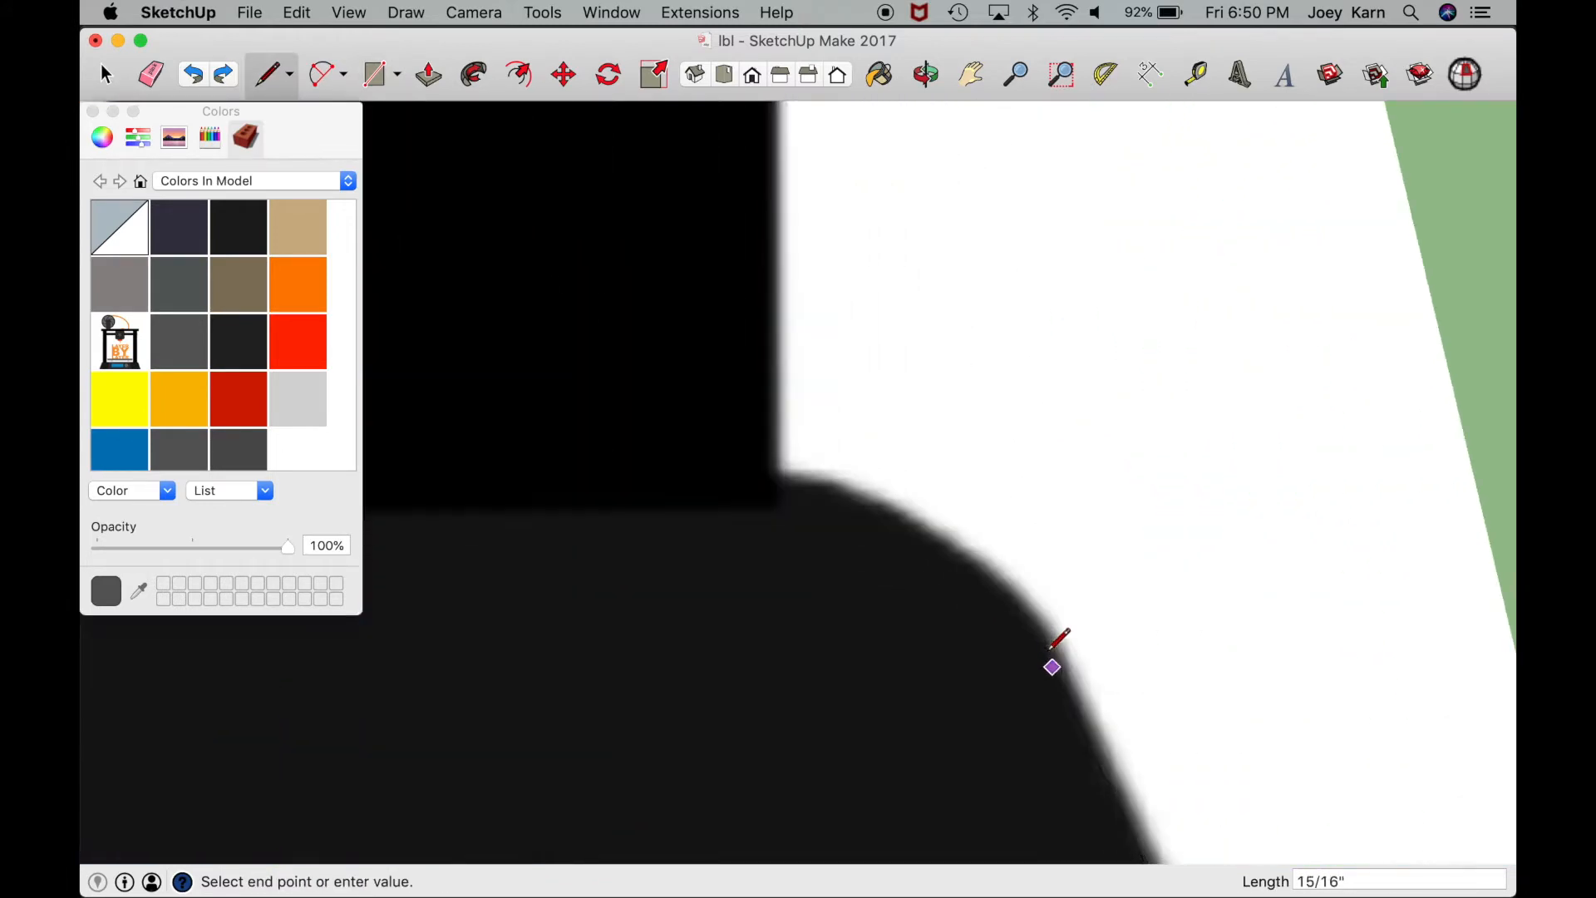
pyautogui.scroll(-6, 1059, 641)
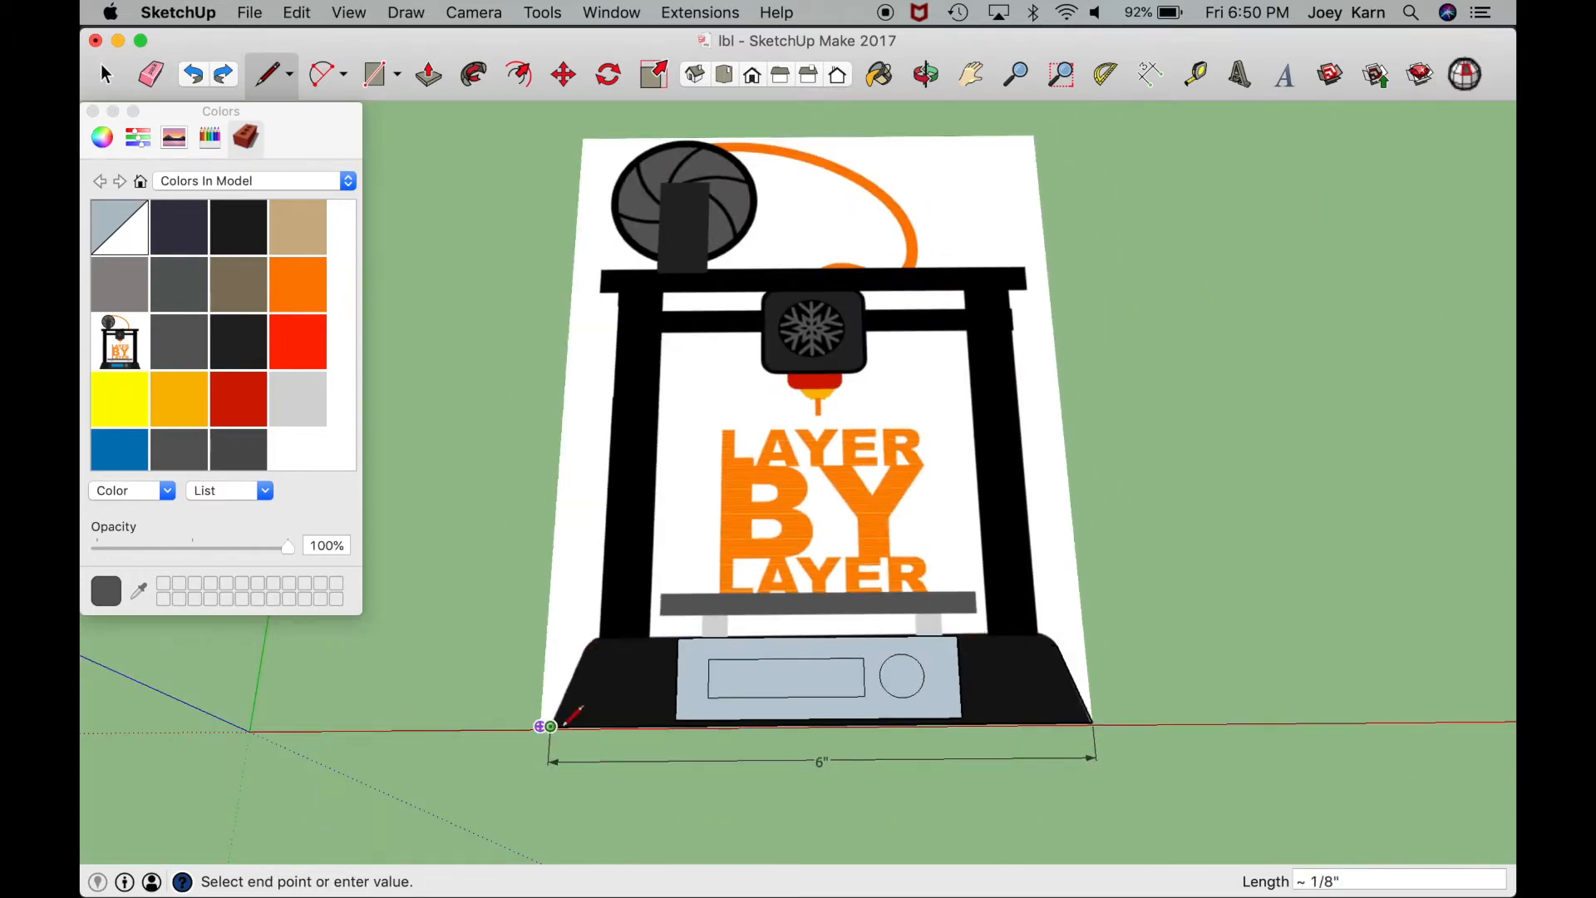
pyautogui.scroll(3, 564, 723)
pyautogui.click(541, 723)
pyautogui.scroll(3, 604, 634)
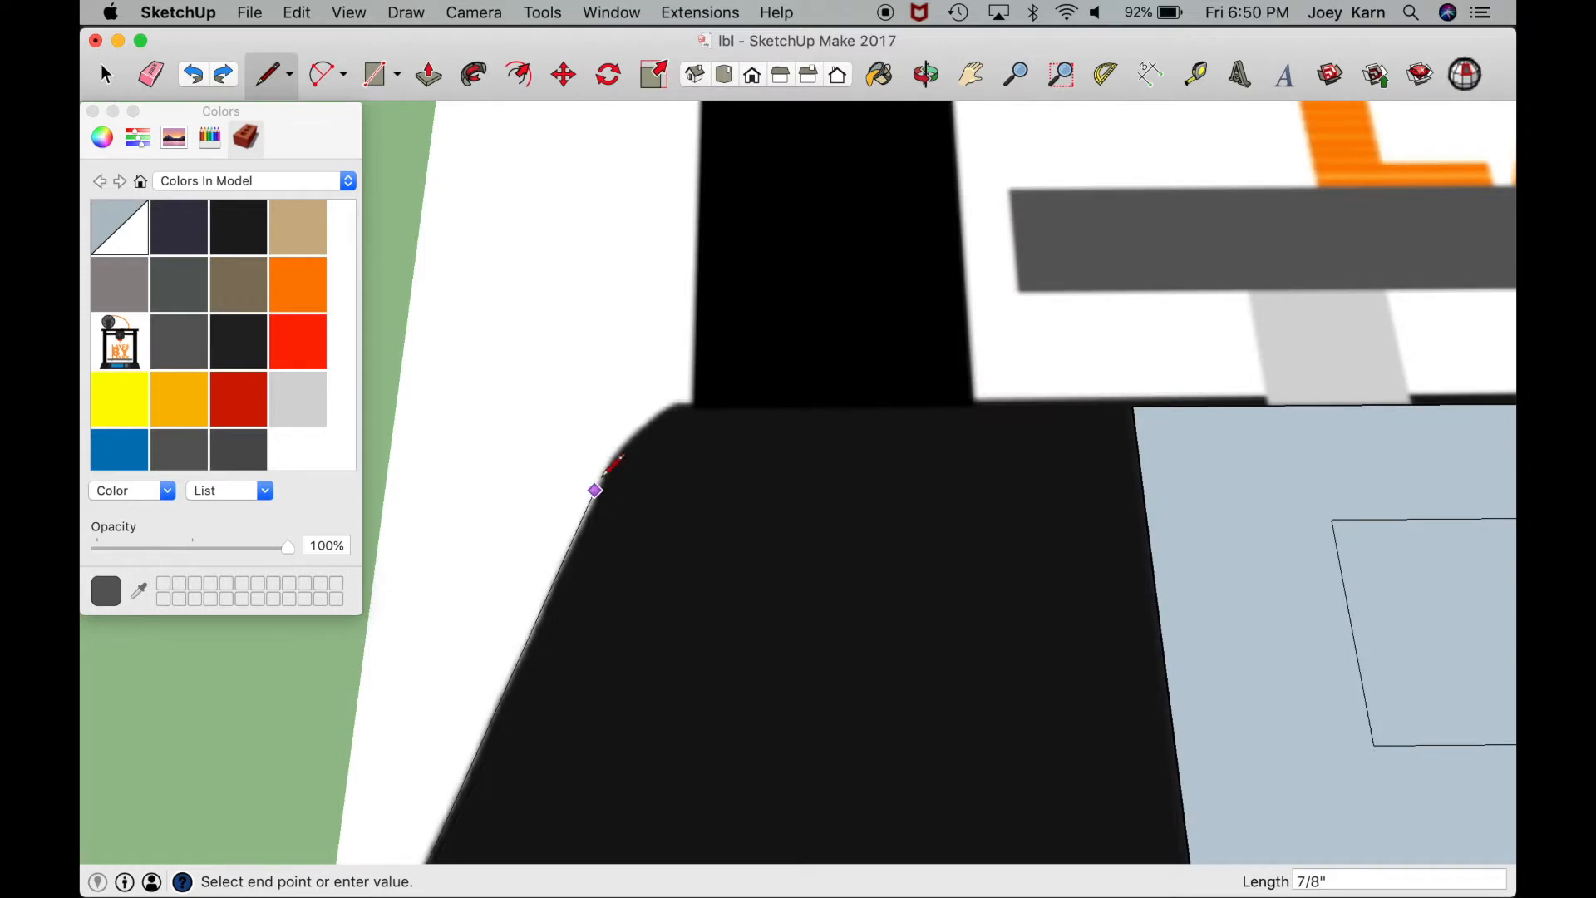
pyautogui.press('Escape')
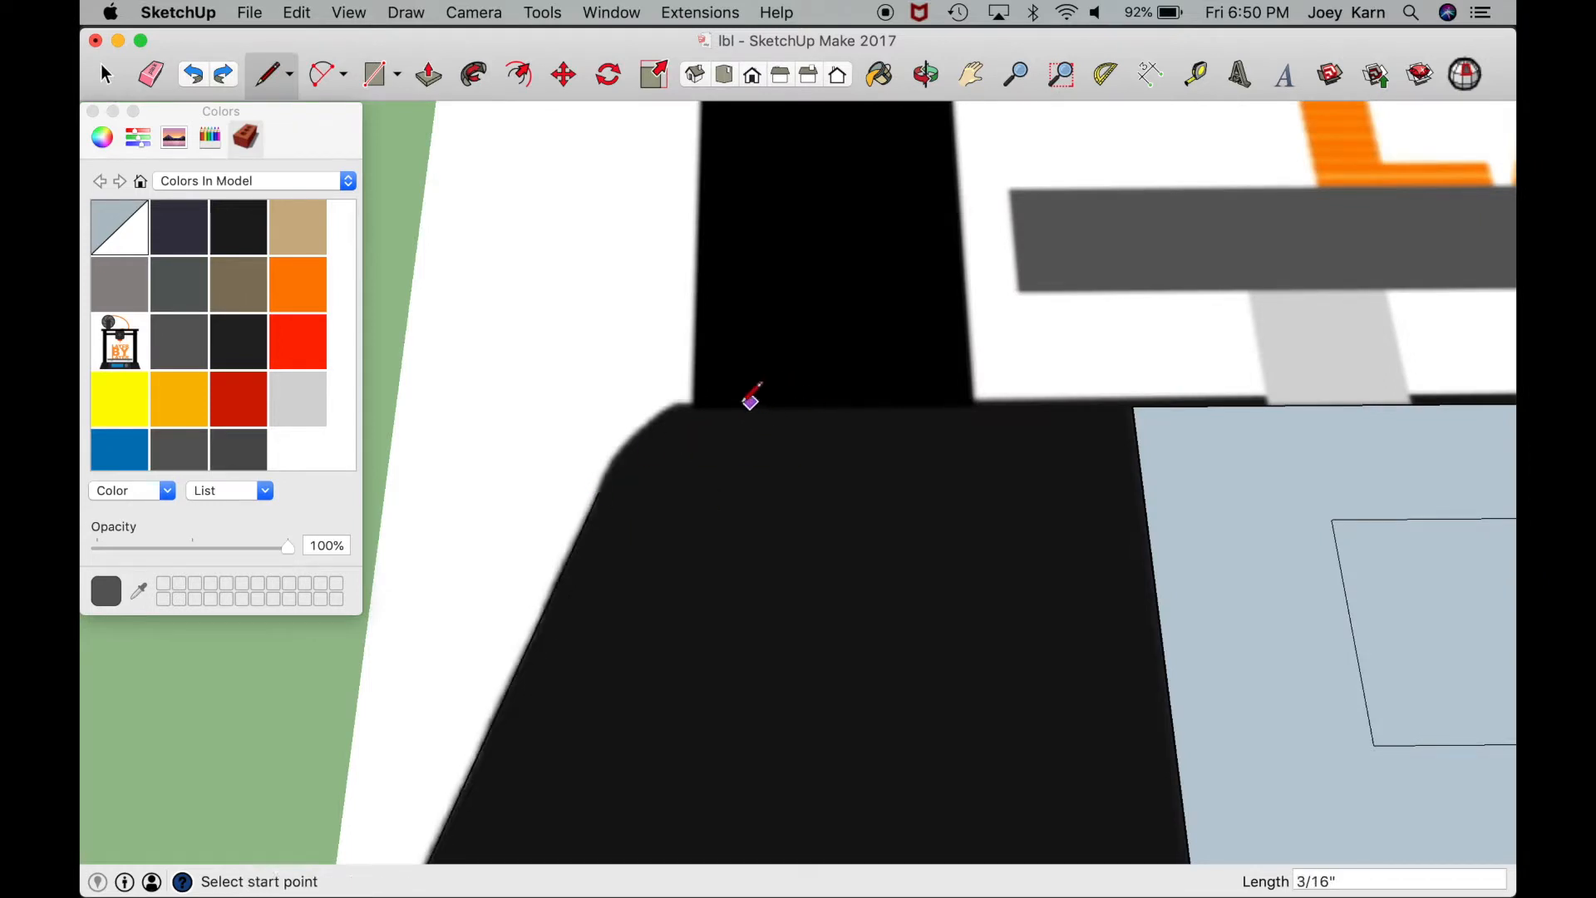
# Step: Try to trace the rounded upper left corner of the printer base with an arc
pyautogui.press('a')
pyautogui.click(601, 491)
pyautogui.doubleClick(693, 411)
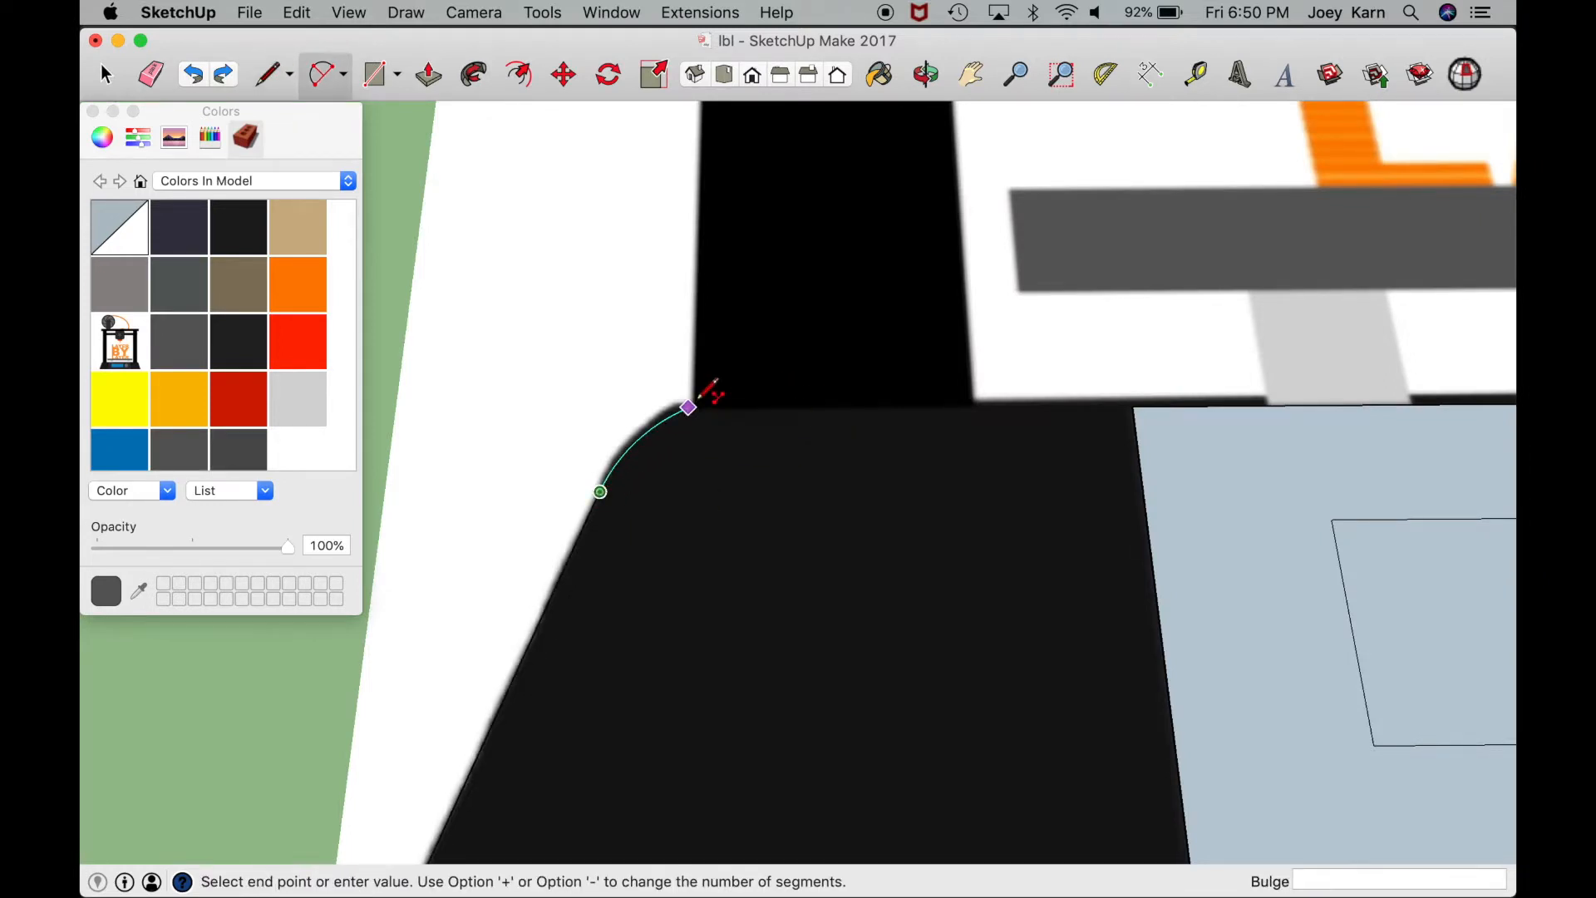
pyautogui.click(944, 334)
# Step: Draw a line about 5" long along the base's top edge between its two rounded corners
pyautogui.press('l')
pyautogui.click(684, 405)
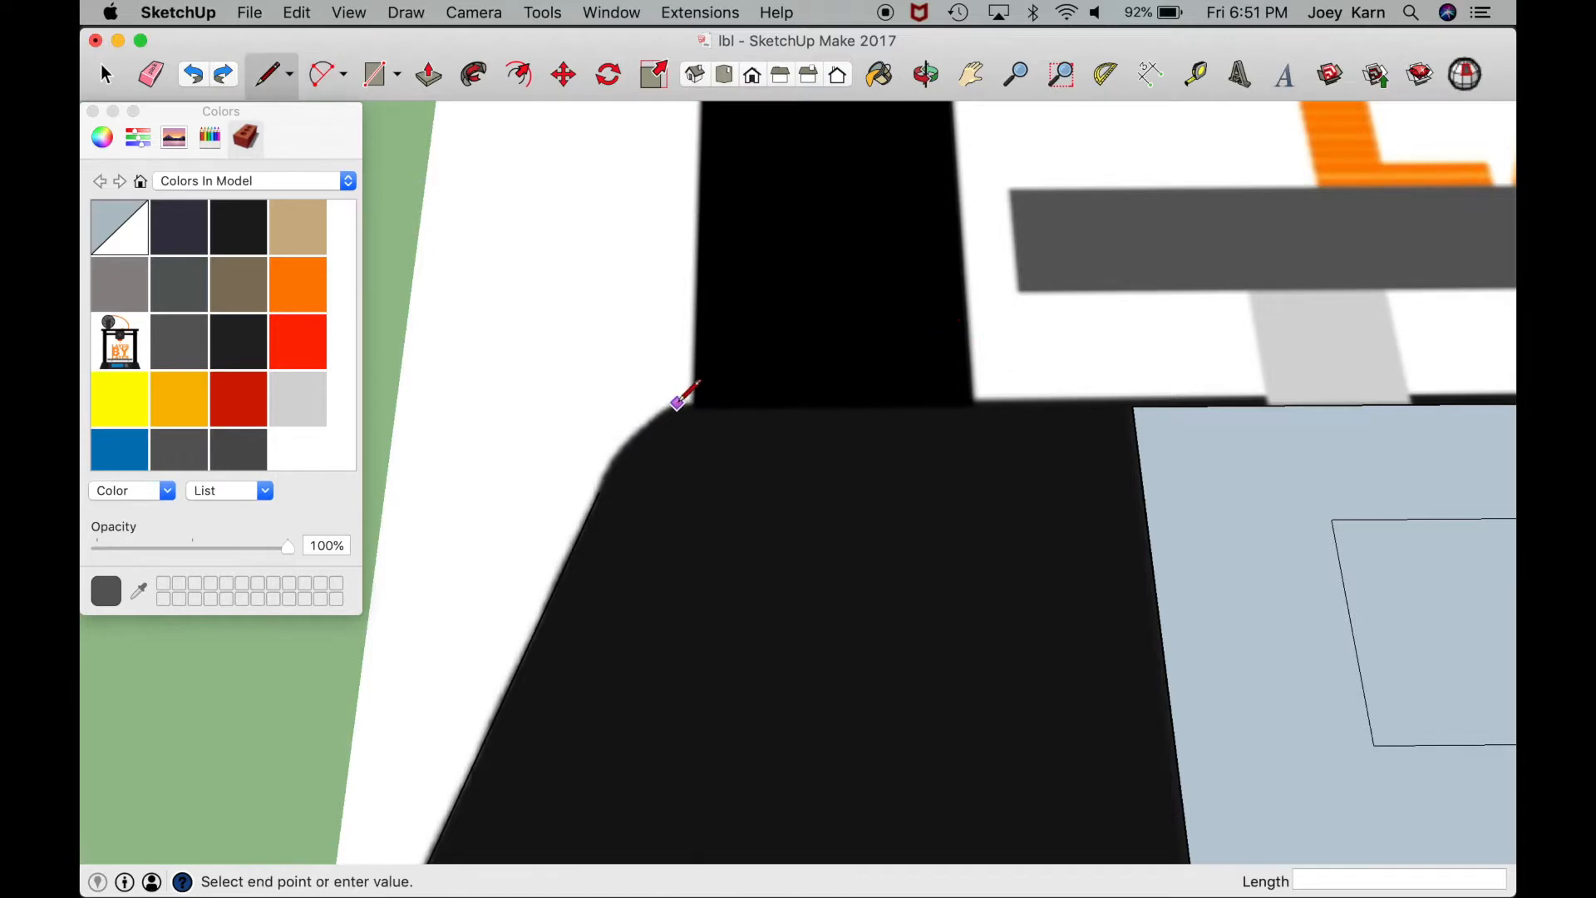
pyautogui.scroll(-5, 1147, 350)
pyautogui.scroll(5, 1044, 402)
pyautogui.click(1144, 303)
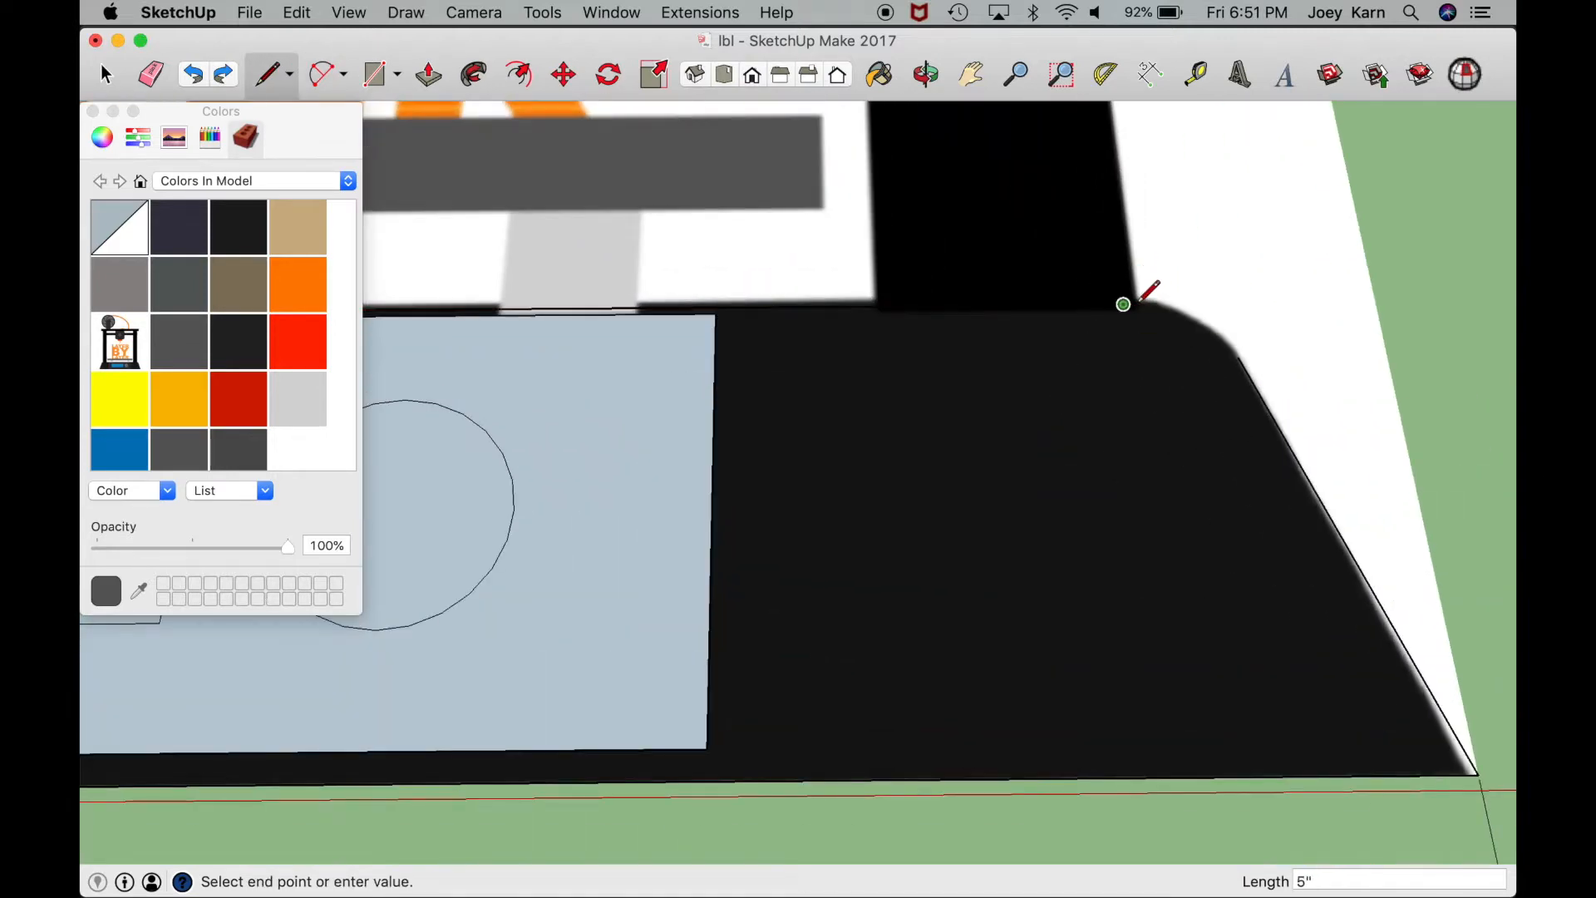
# Step: Trace the rounded upper right corner of the printer base with an arc
pyautogui.press('a')
pyautogui.click(1139, 302)
pyautogui.press('Escape')
pyautogui.scroll(-2, 1247, 358)
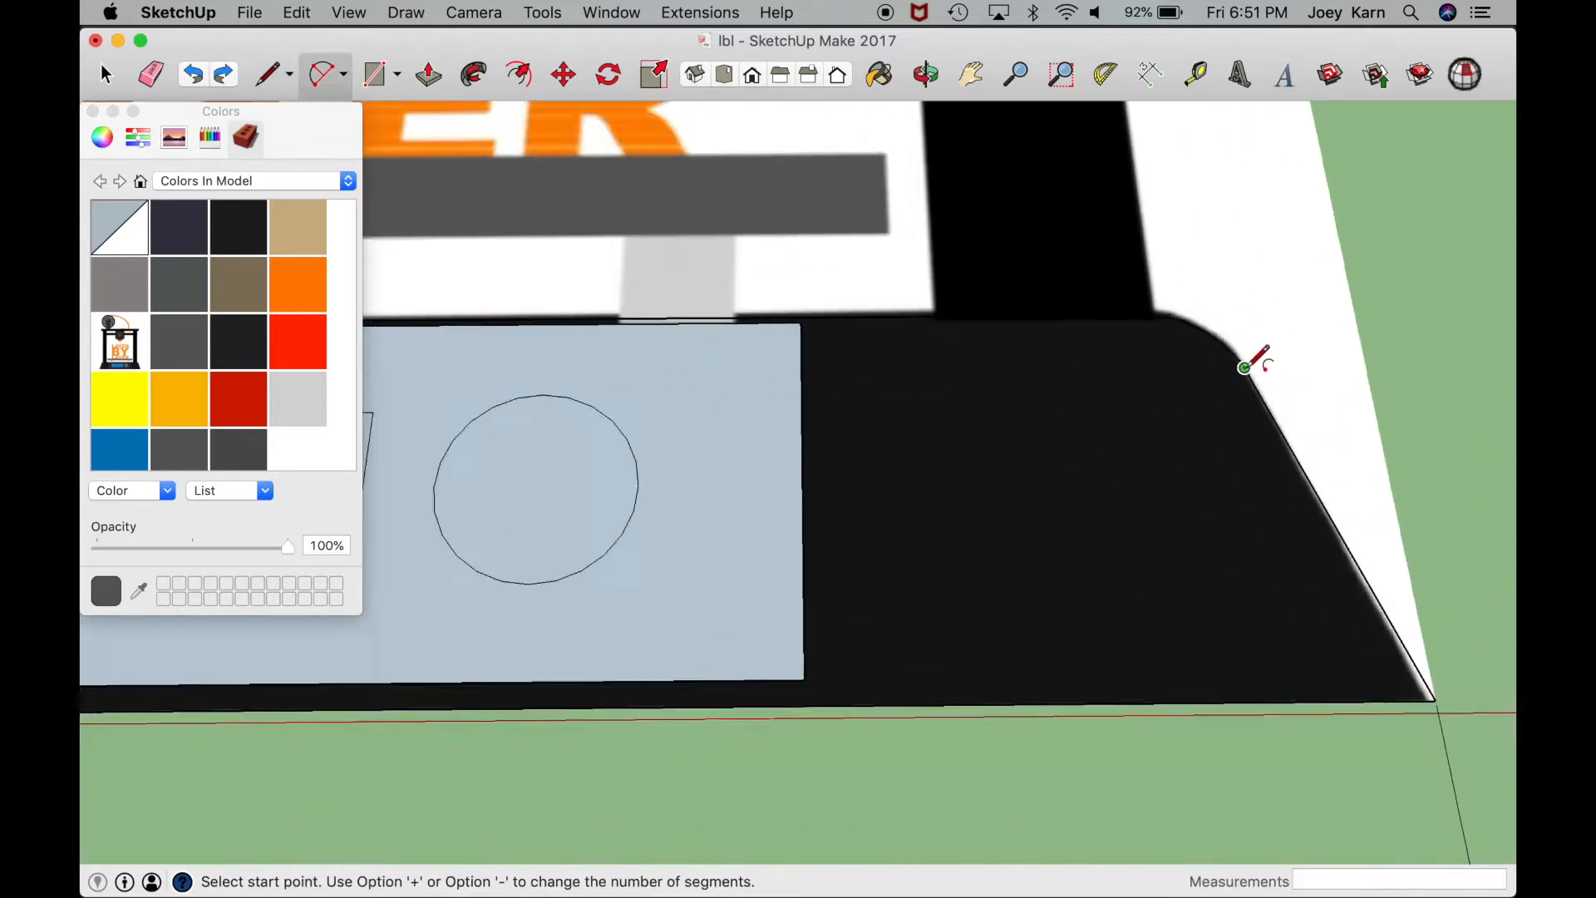
# Step: Try again to trace the base's left rounded corner, using an arc about 1/4" long with a bulge of about 1/16"
pyautogui.scroll(-4, 542, 357)
pyautogui.click(520, 376)
pyautogui.scroll(8, 521, 379)
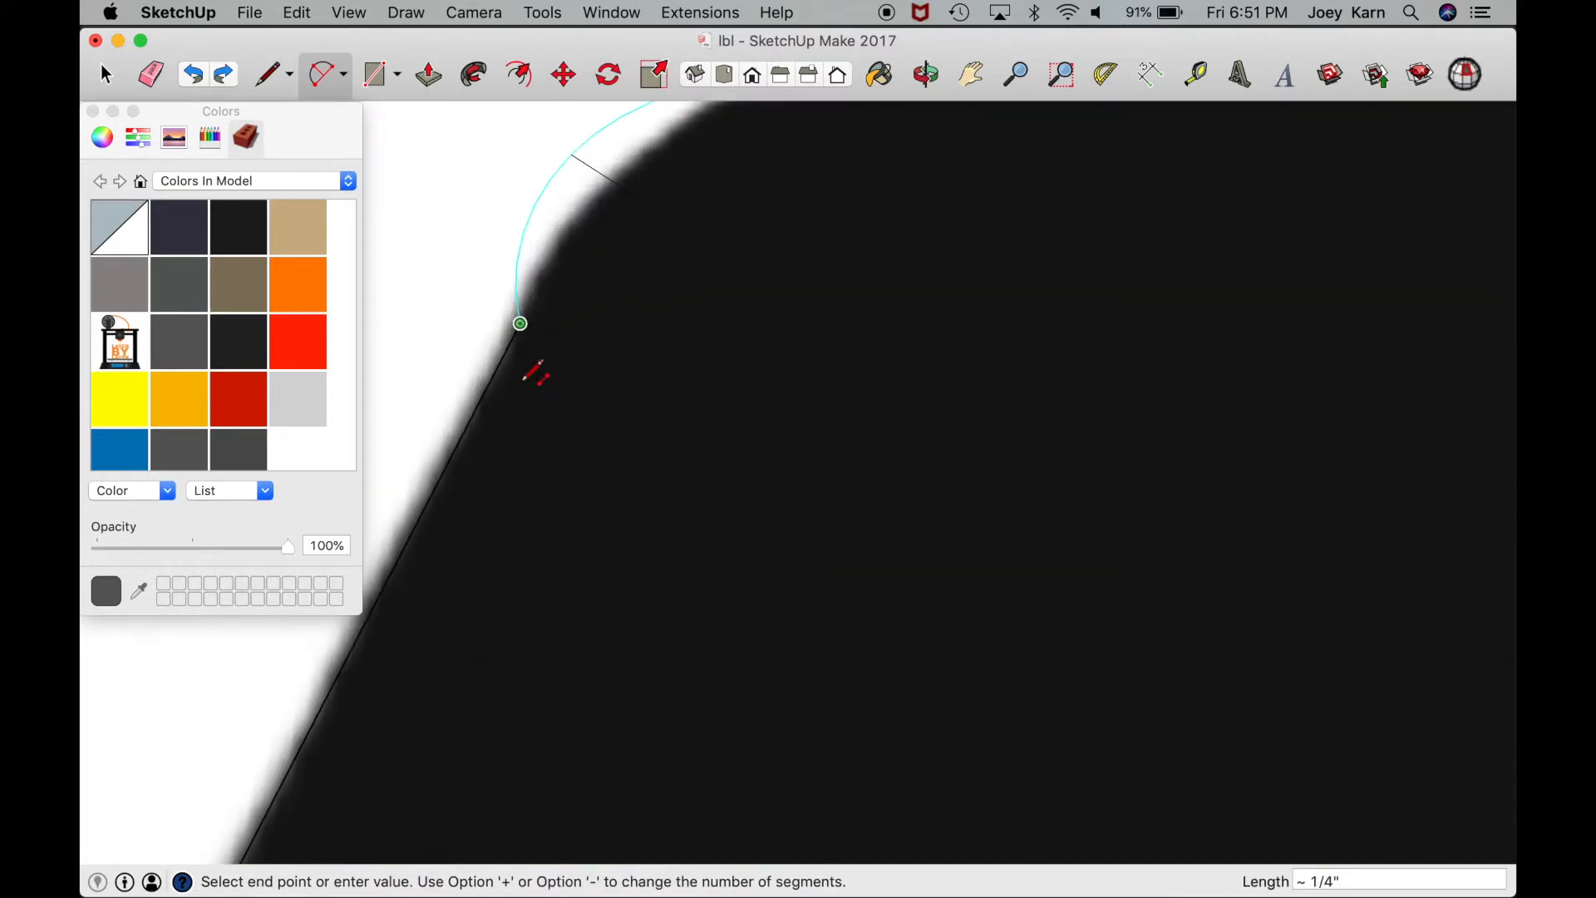
pyautogui.click(520, 325)
pyautogui.scroll(-10, 586, 189)
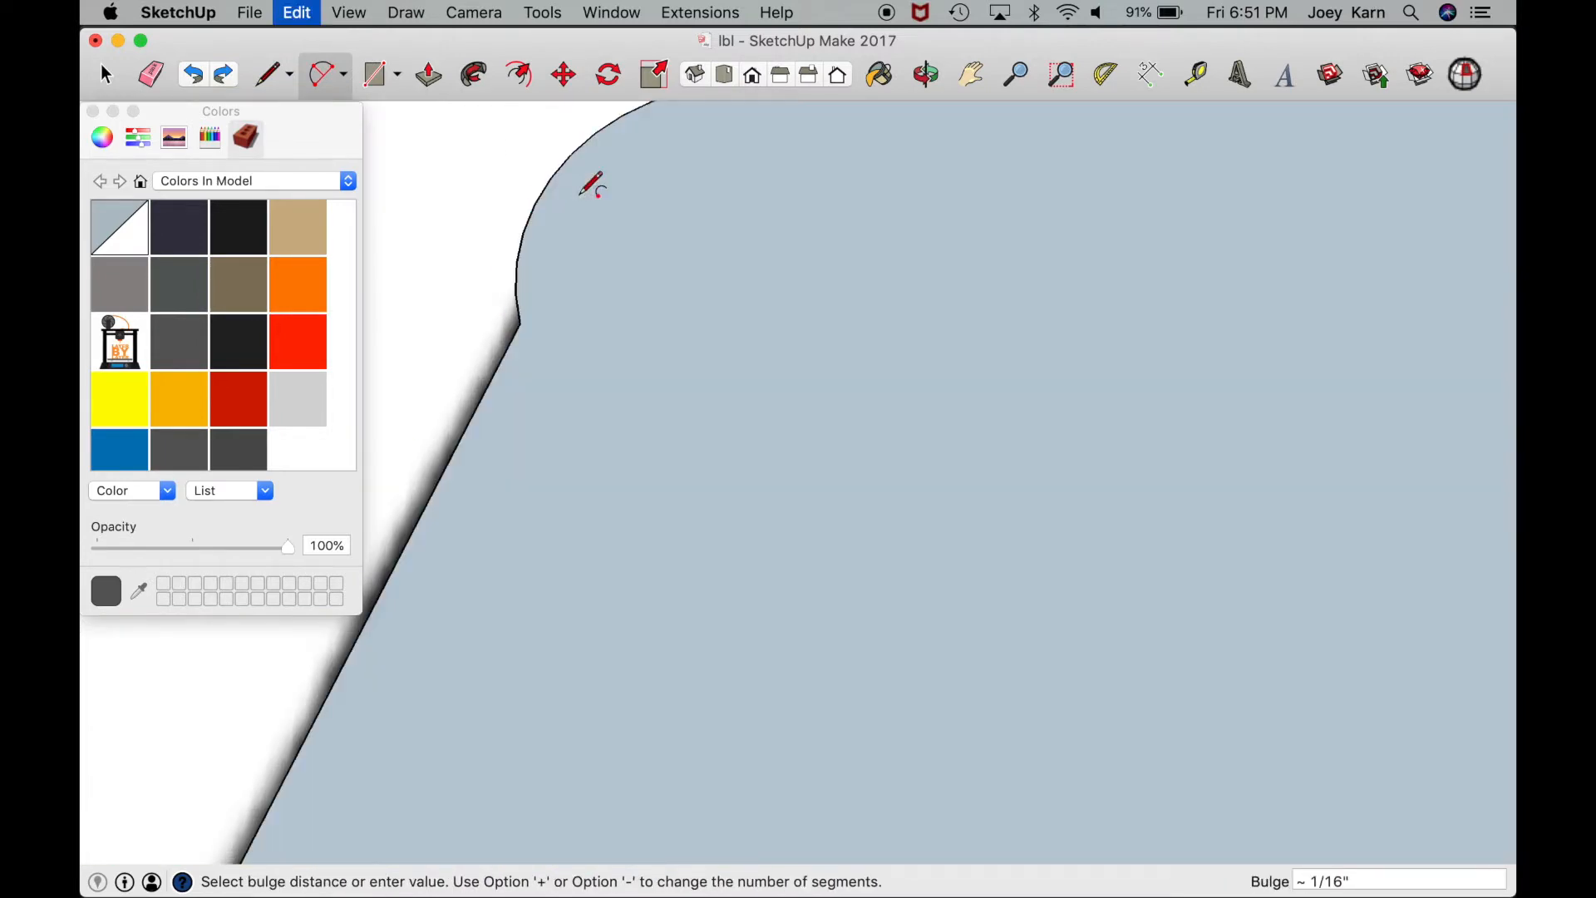
pyautogui.press('Escape')
# Step: Draw a line from the right post's outer lower corner to the base's bottom edge, closing off the right end piece
pyautogui.press('l')
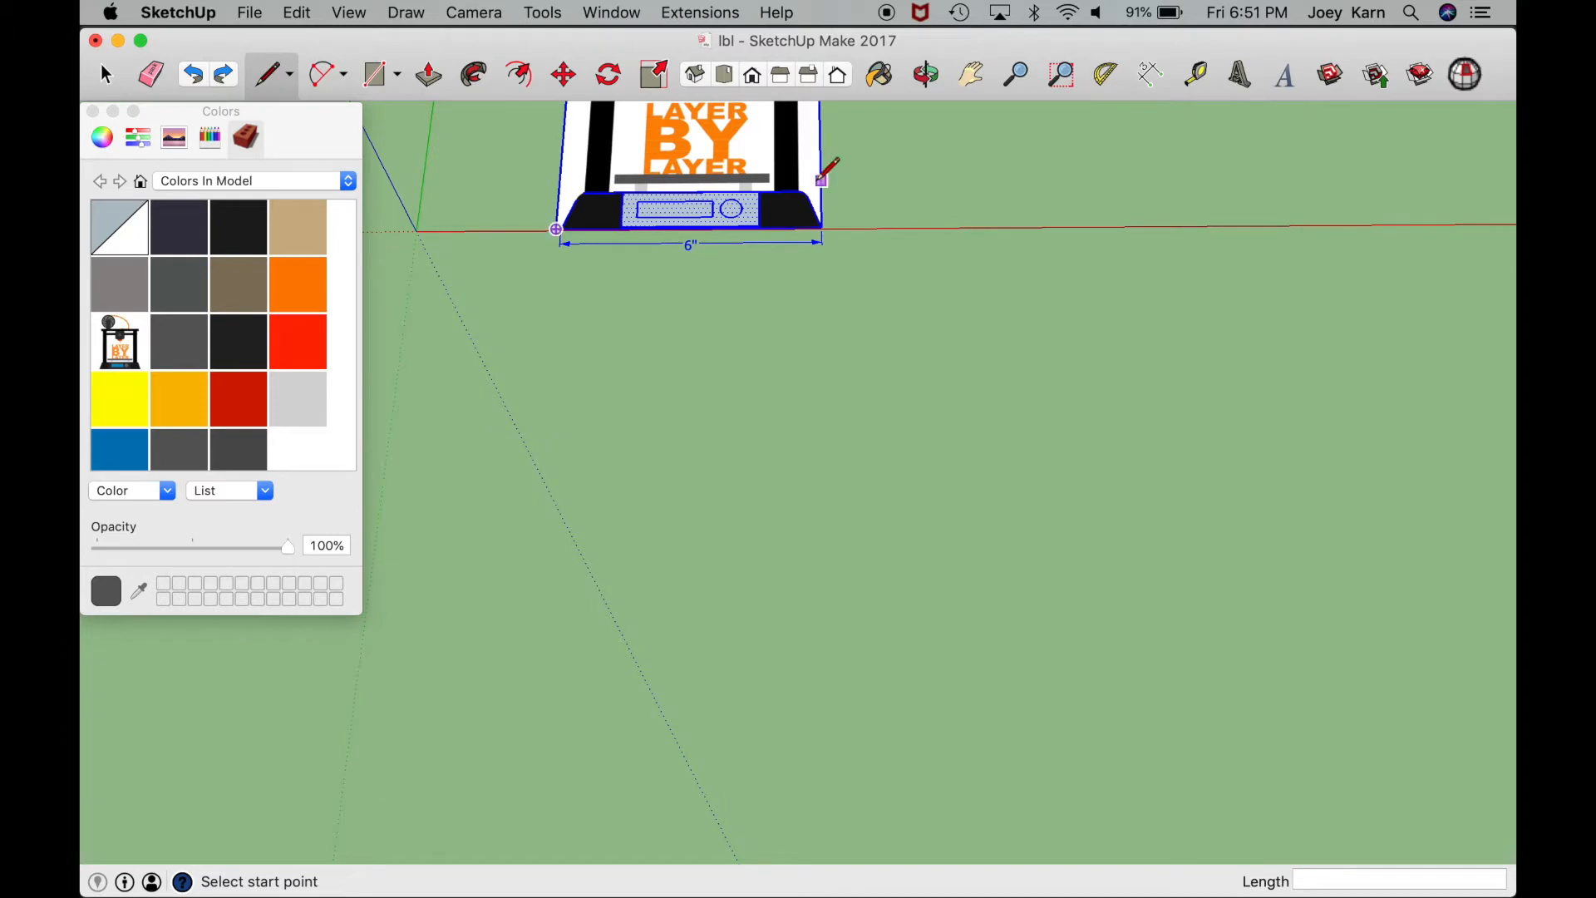
pyautogui.scroll(8, 822, 170)
pyautogui.click(744, 407)
# Step: Cut the base's right end piece and paste it in the empty area below the image
pyautogui.press('space')
pyautogui.click(783, 394)
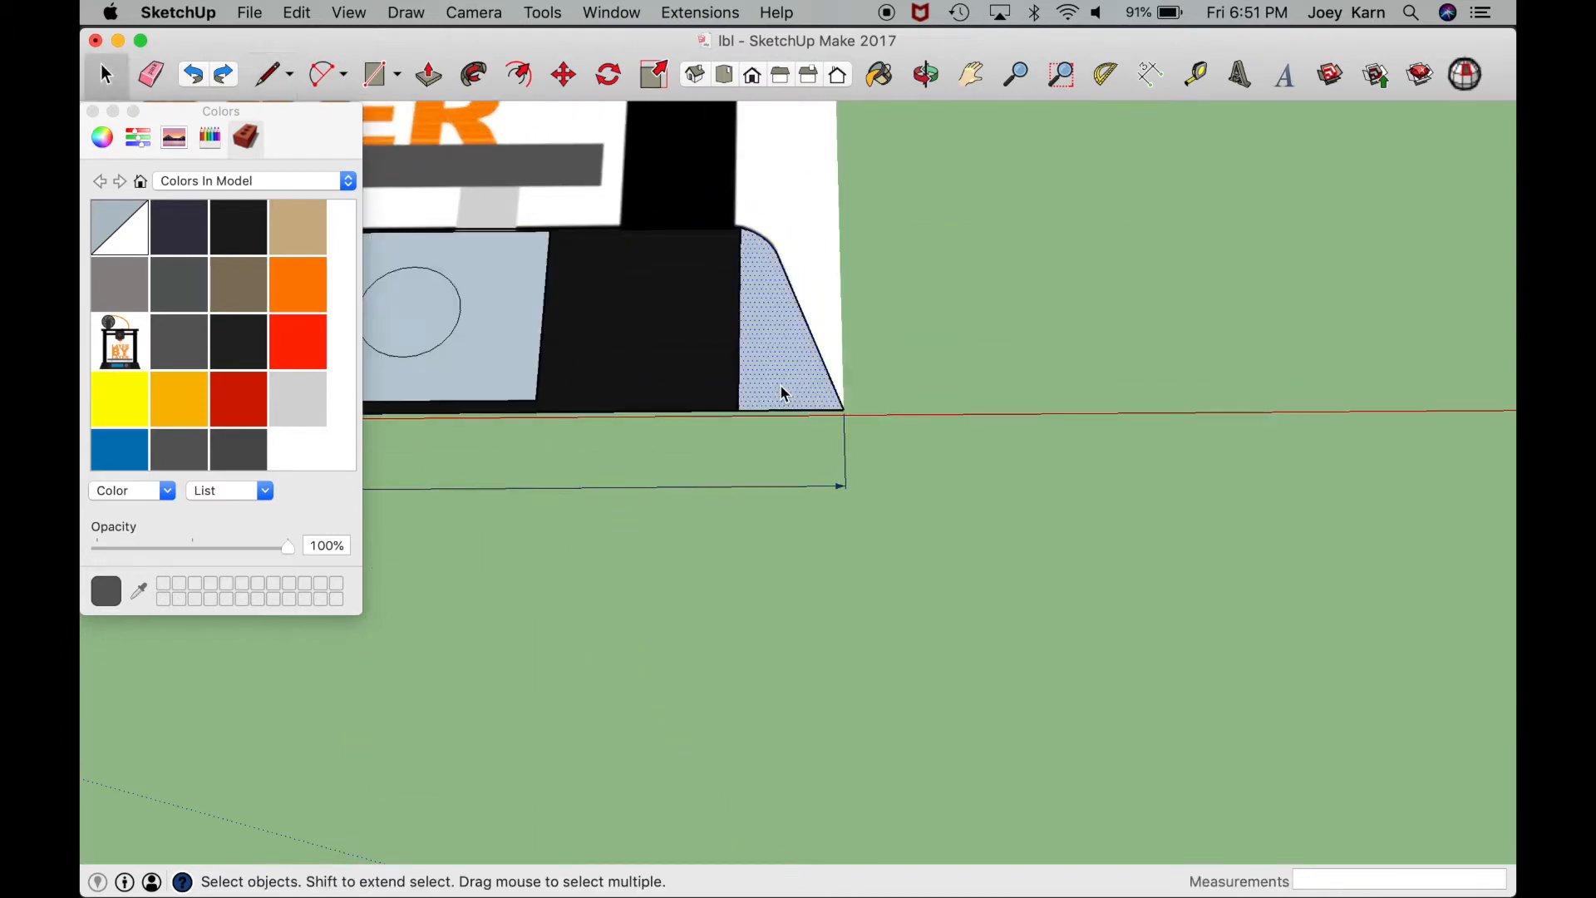
pyautogui.press('super+x')
pyautogui.press('super+v')
pyautogui.scroll(-3, 780, 385)
pyautogui.scroll(-7, 762, 570)
pyautogui.click(480, 613)
# Step: Try to flip the pasted end piece along the green direction
pyautogui.click(297, 13)
pyautogui.moveTo(428, 515)
pyautogui.moveTo(635, 662)
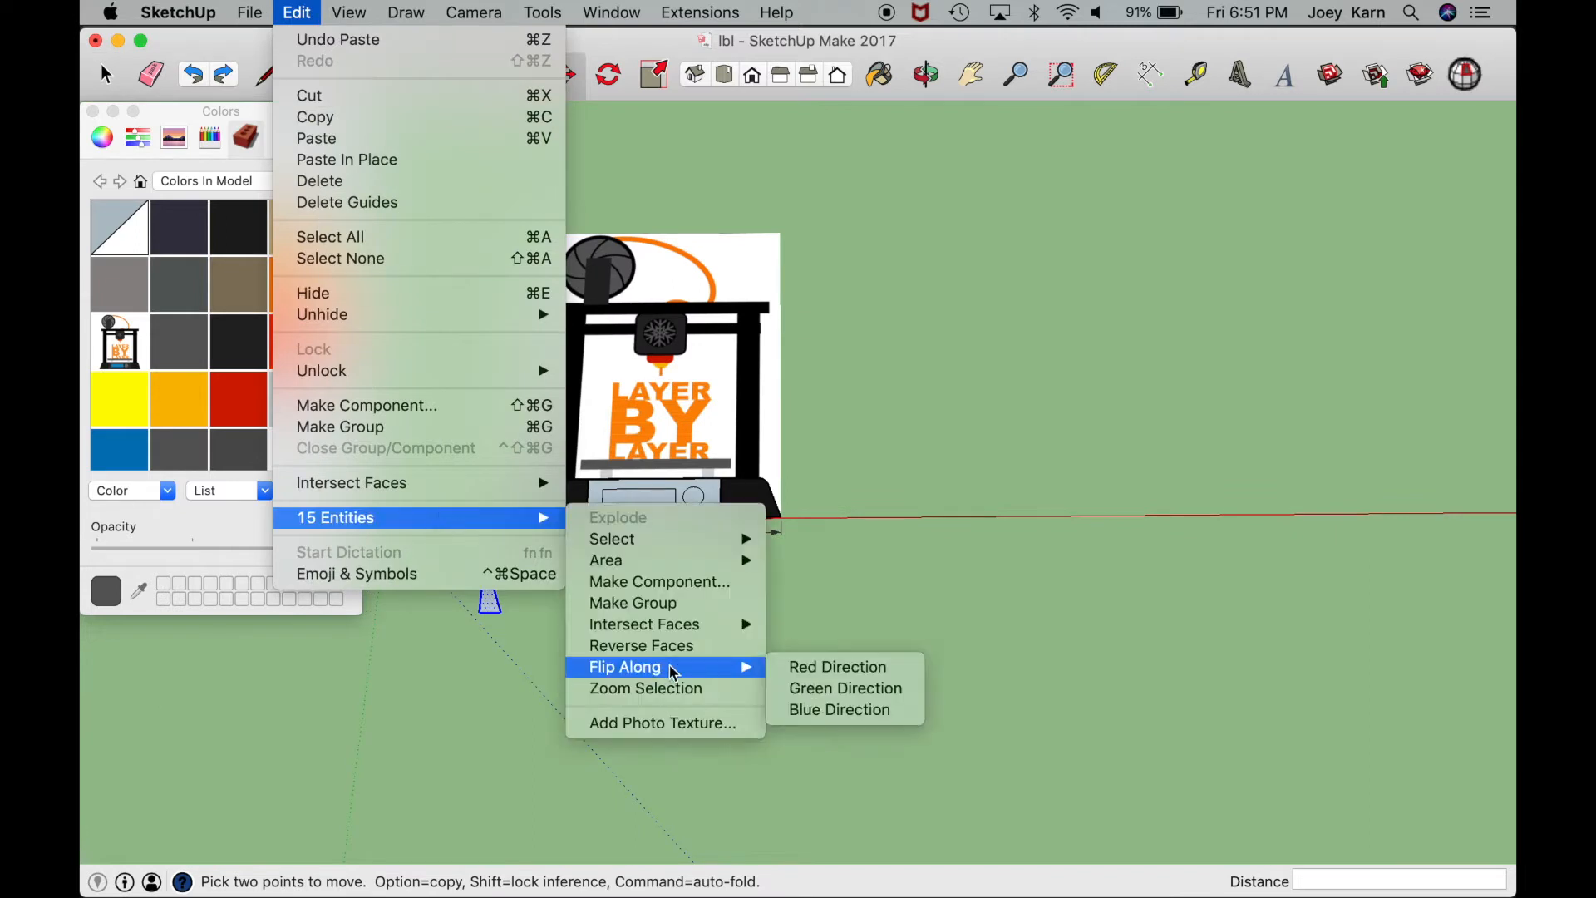
pyautogui.click(843, 687)
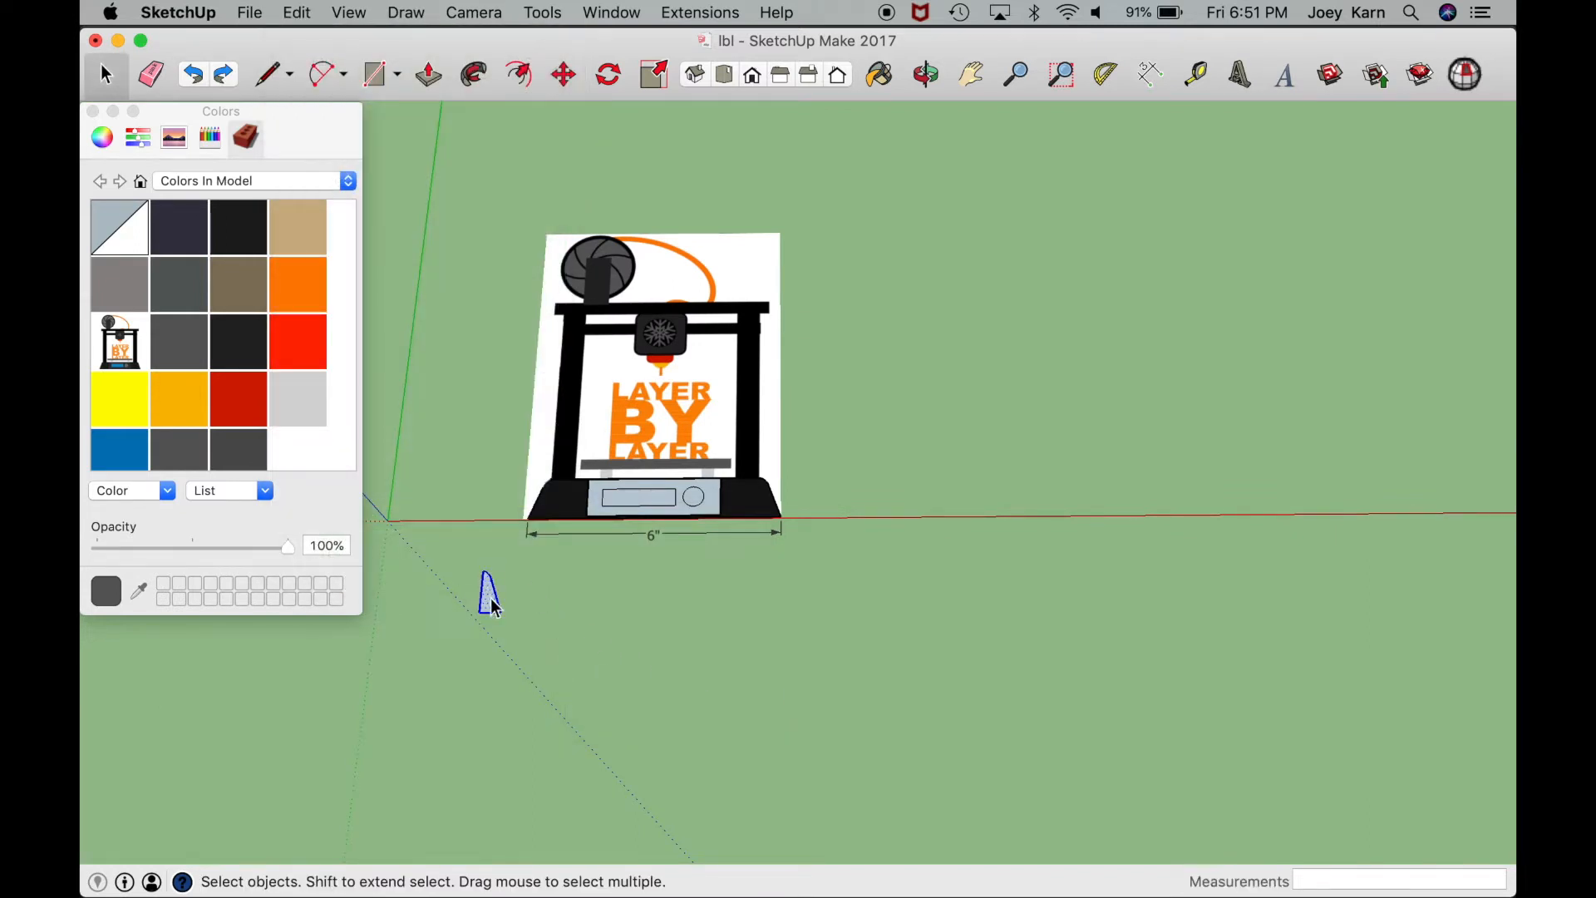
# Step: Flip the pasted end piece along the red direction and move it onto the base's left end, matching the lower outer corner
pyautogui.click(297, 13)
pyautogui.moveTo(429, 517)
pyautogui.moveTo(676, 667)
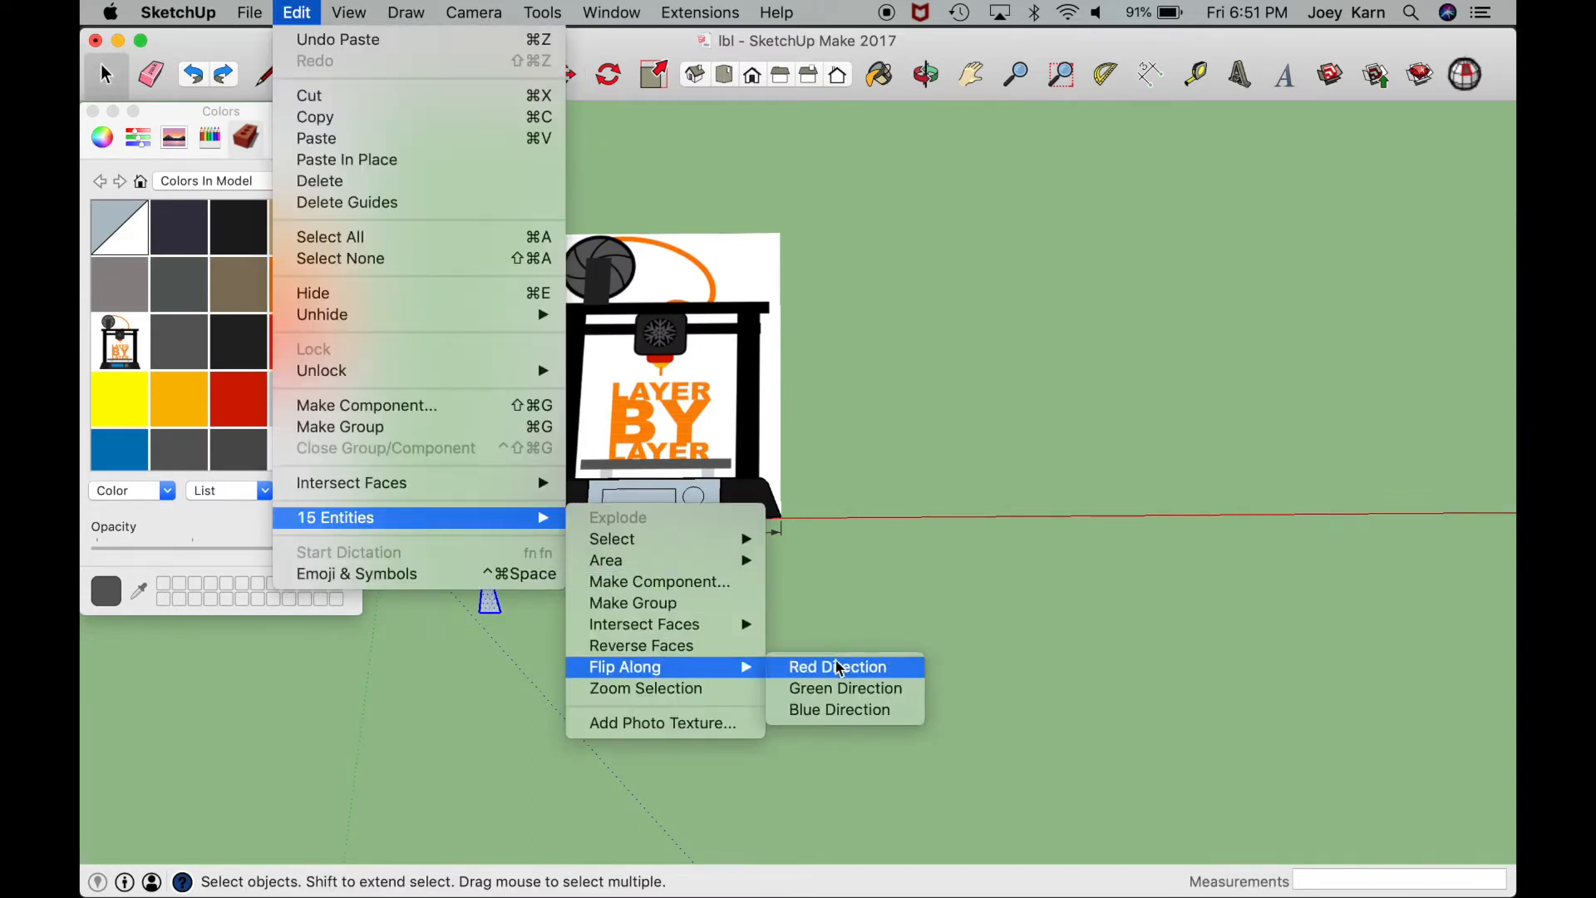
pyautogui.click(810, 666)
pyautogui.press('m')
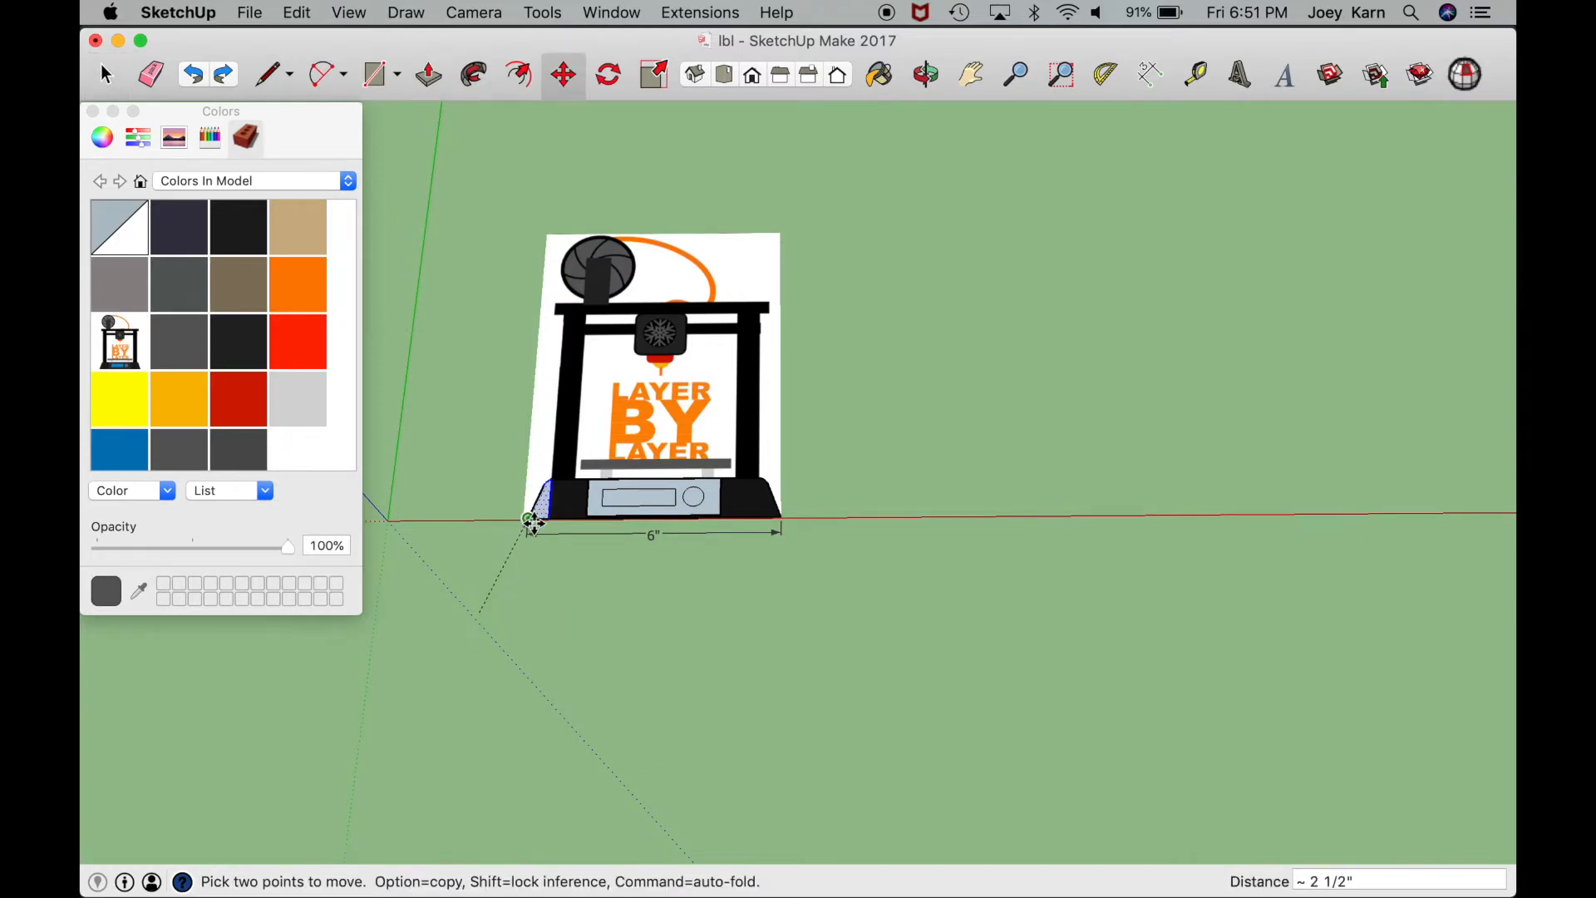
# Step: Erase the old traced edge that runs alongside the flipped piece's slope at the base's left end
pyautogui.scroll(6, 532, 522)
pyautogui.press('e')
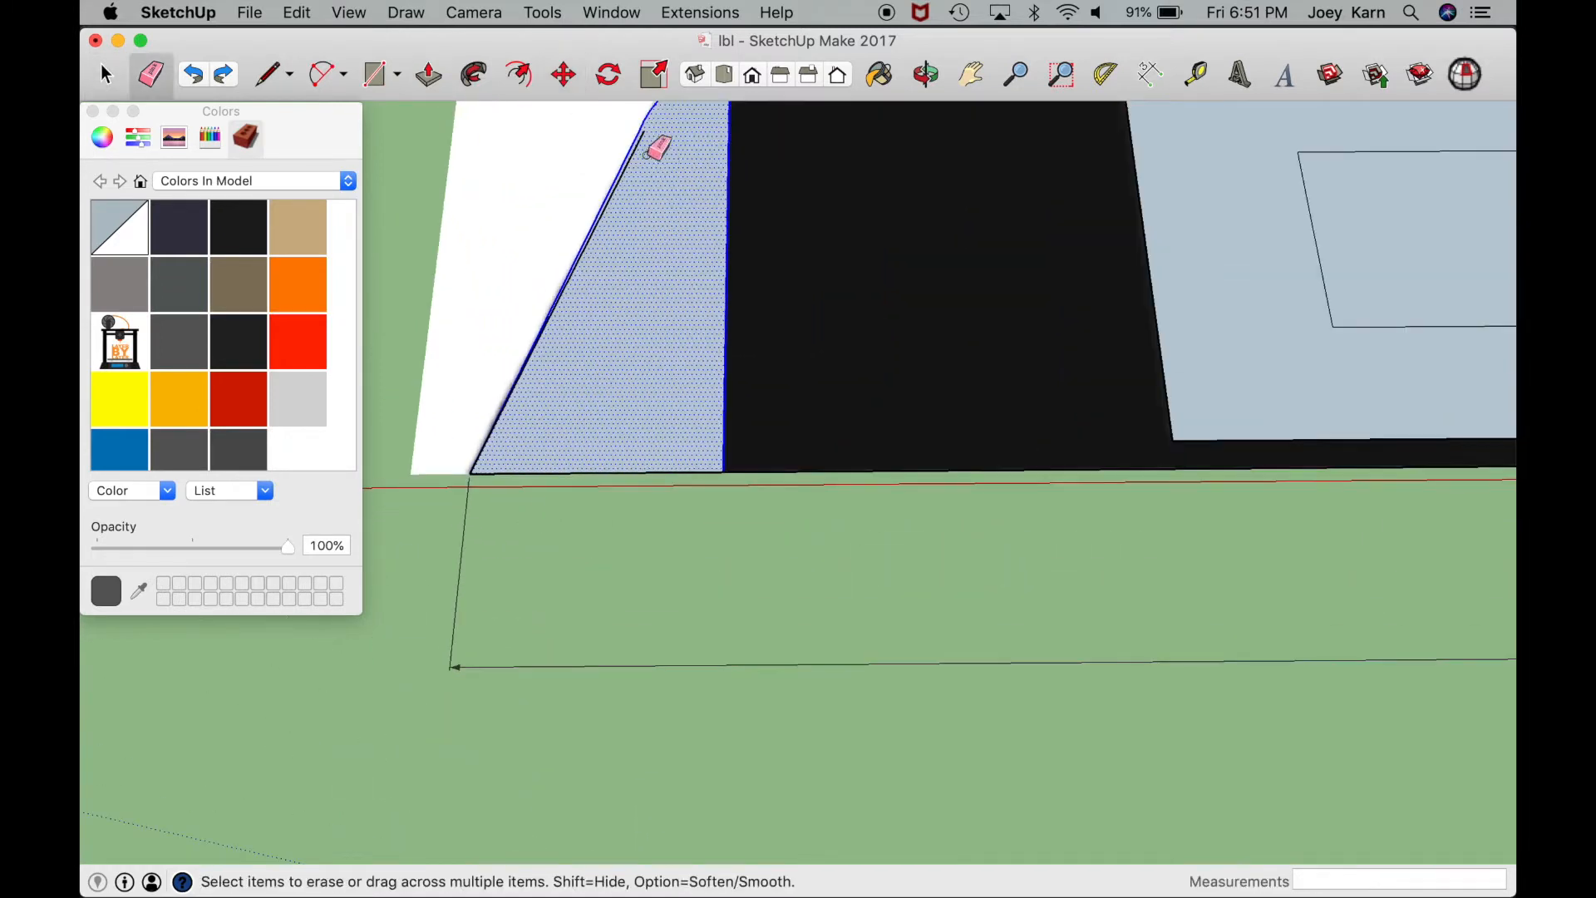
pyautogui.scroll(-6, 695, 141)
pyautogui.press('h')
pyautogui.scroll(6, 746, 259)
# Step: Draw a line about 1/8" long at the upper end of the left rounded corner and erase the stray edge overhanging it
pyautogui.press('l')
pyautogui.click(563, 379)
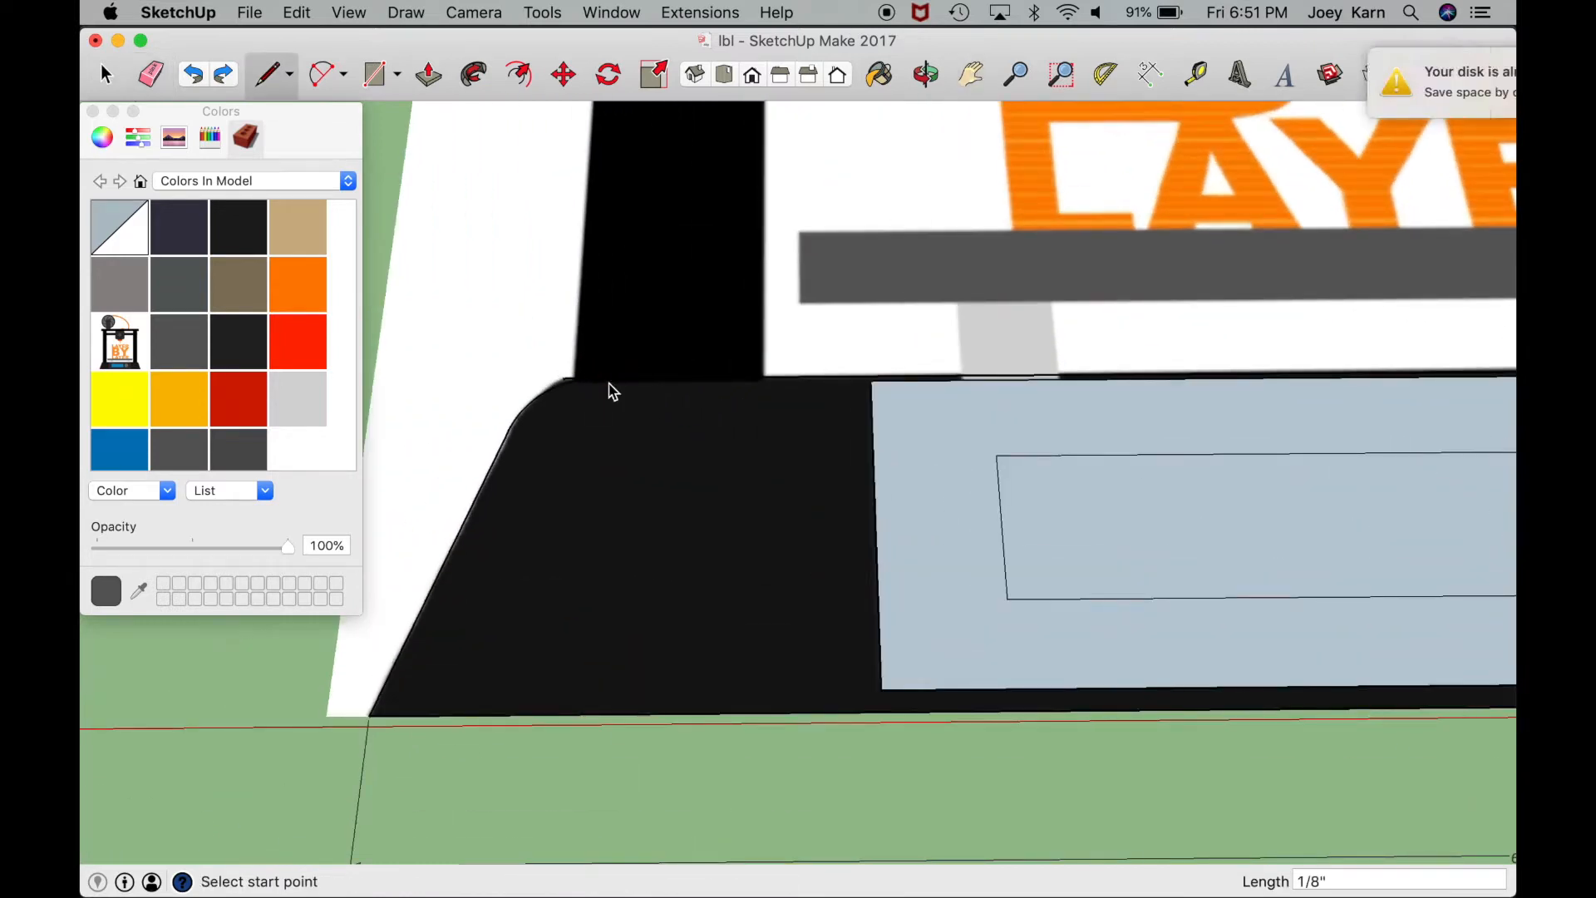
pyautogui.scroll(5, 606, 385)
pyautogui.click(1446, 61)
pyautogui.press('h')
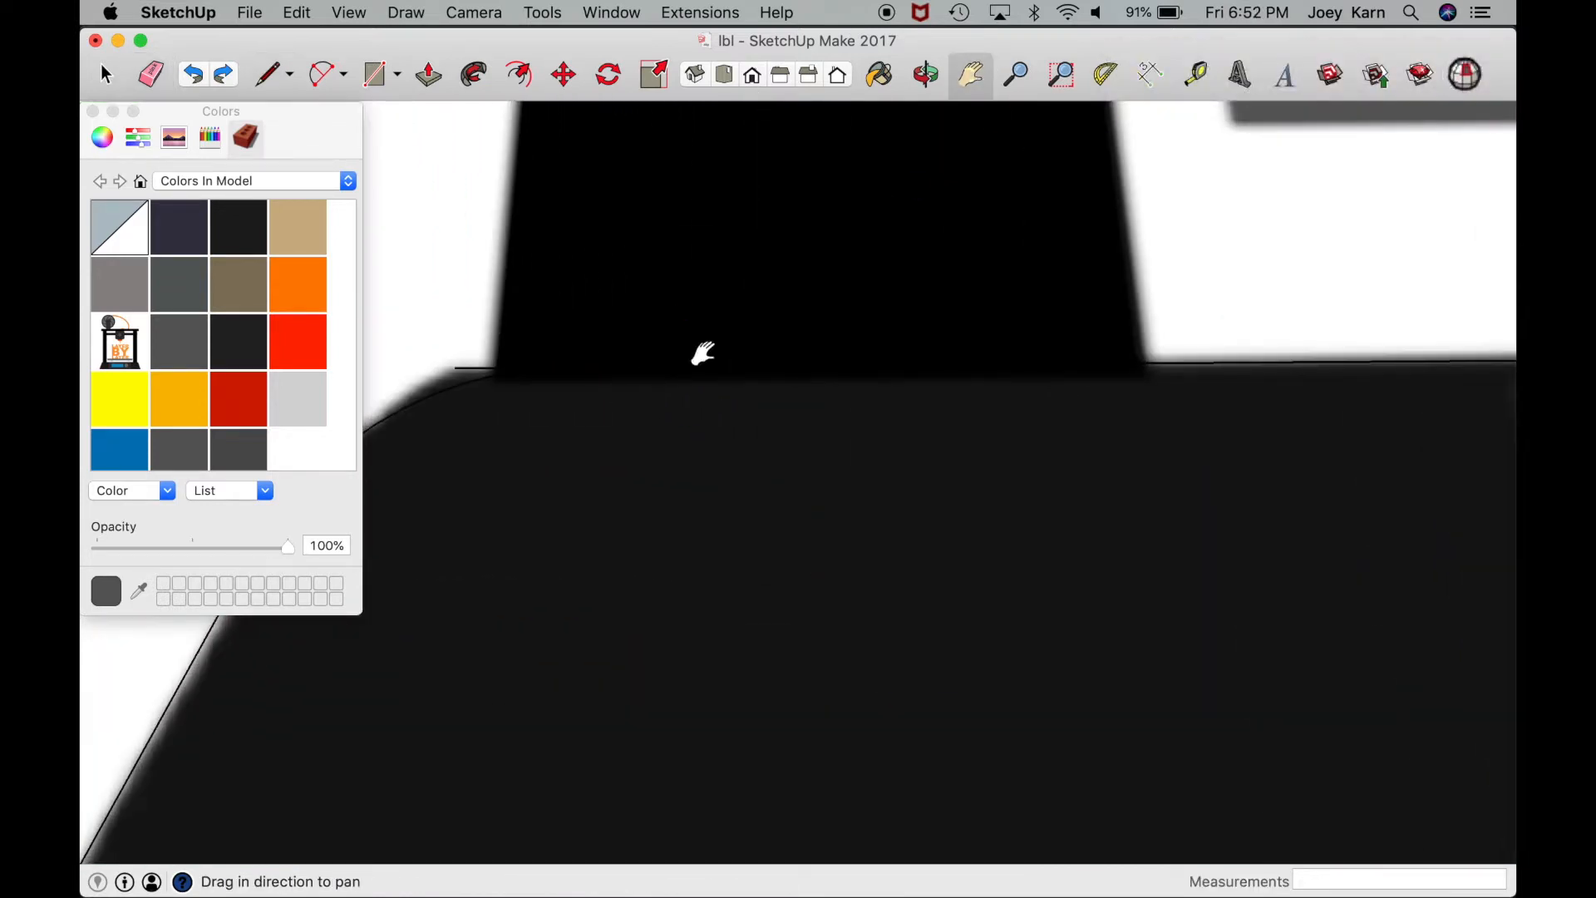
pyautogui.moveTo(702, 352); pyautogui.dragTo(866, 528)
pyautogui.press('e')
# Step: Draw the base's top edge, about 4 11/16" long, between the left and right rounded corners
pyautogui.press('l')
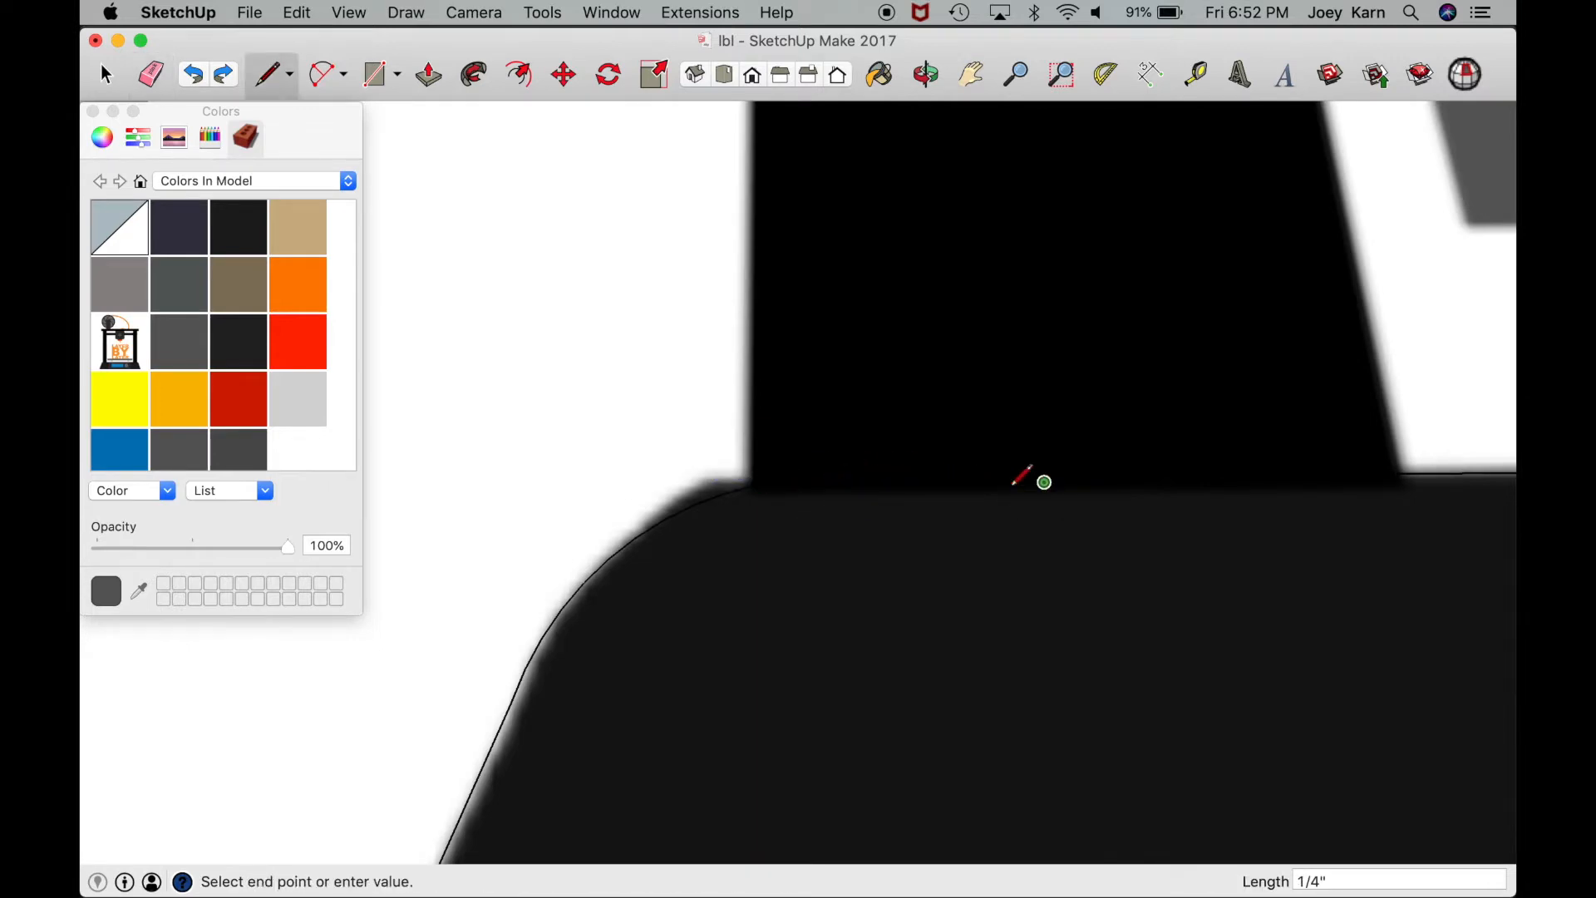
pyautogui.scroll(-10, 1022, 472)
pyautogui.scroll(10, 1368, 465)
pyautogui.press('Escape')
pyautogui.scroll(-8, 1372, 465)
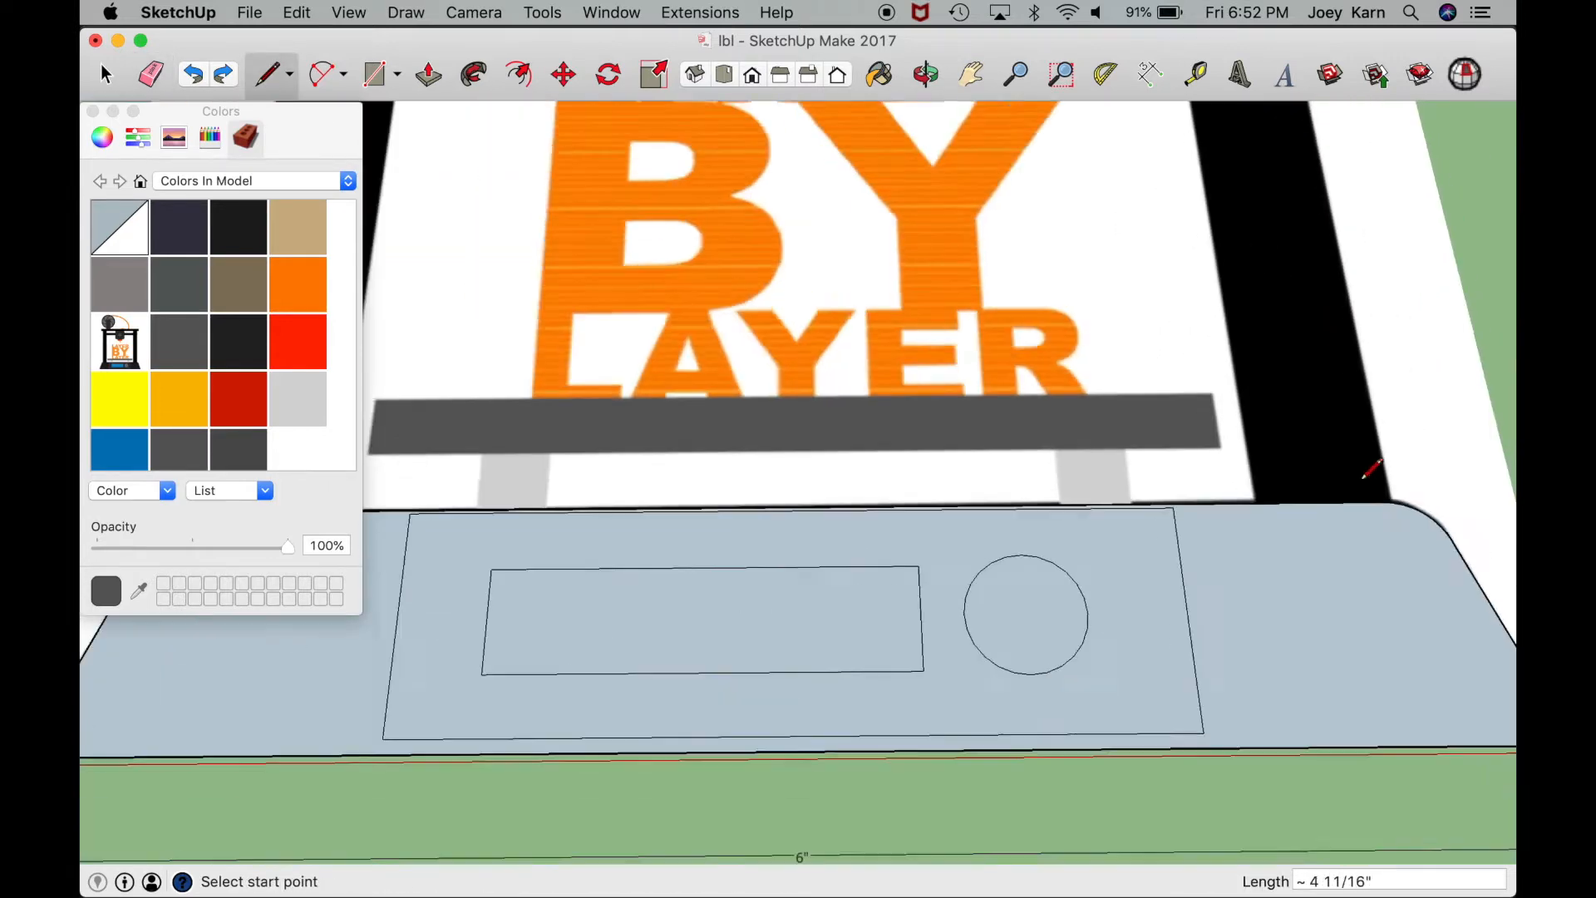
pyautogui.scroll(8, 463, 510)
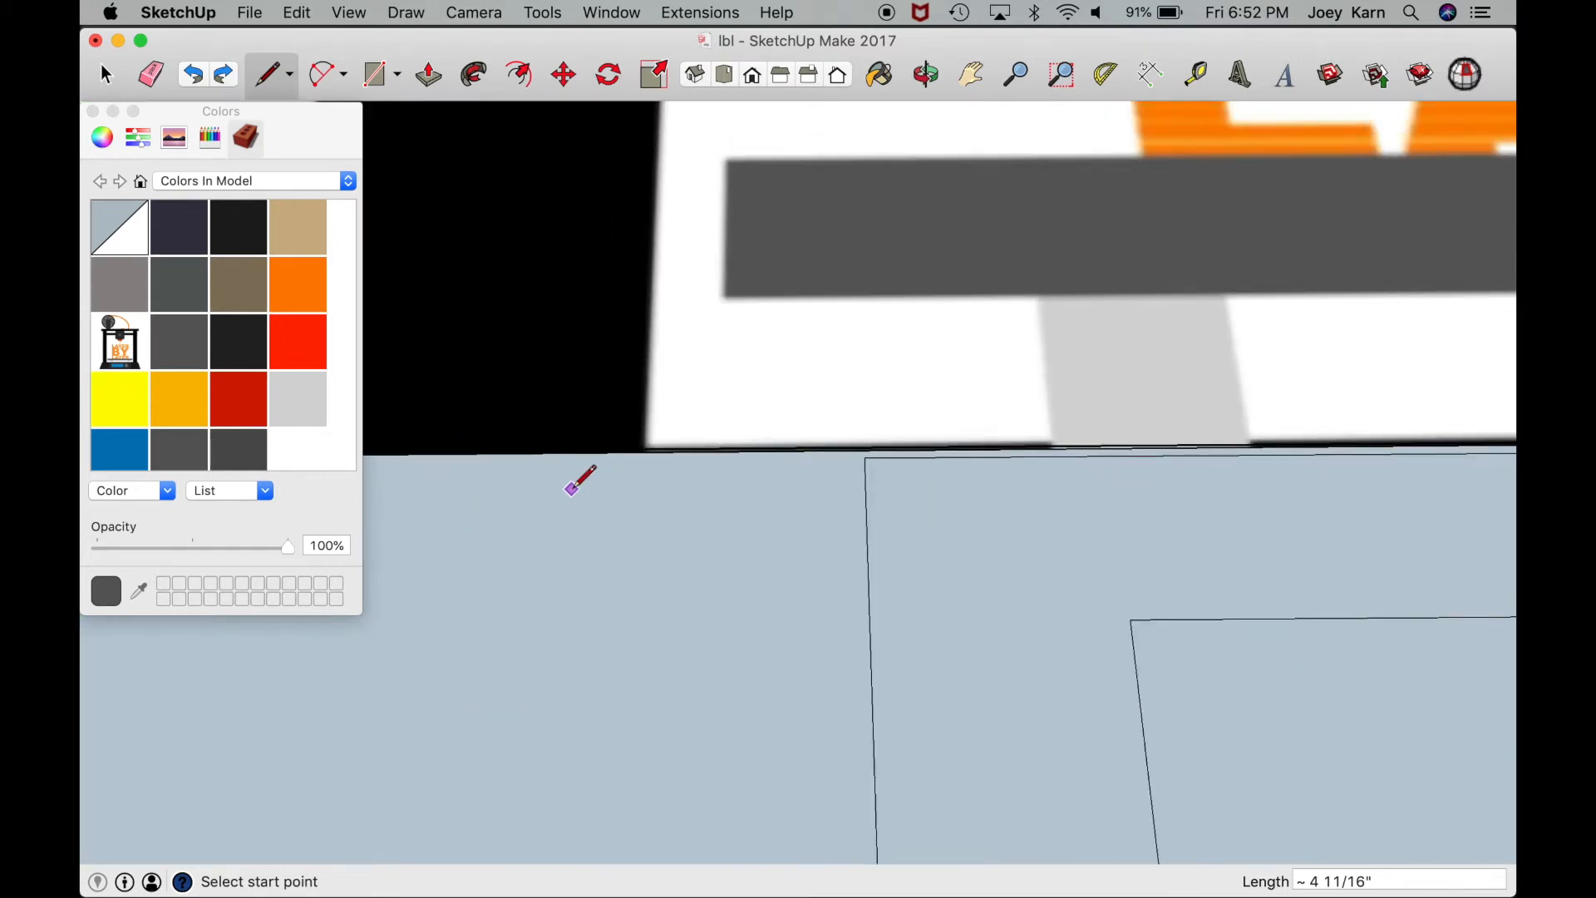
# Step: Erase the duplicate line just above the base's top edge
pyautogui.scroll(-2, 572, 489)
pyautogui.press('e')
pyautogui.scroll(5, 918, 443)
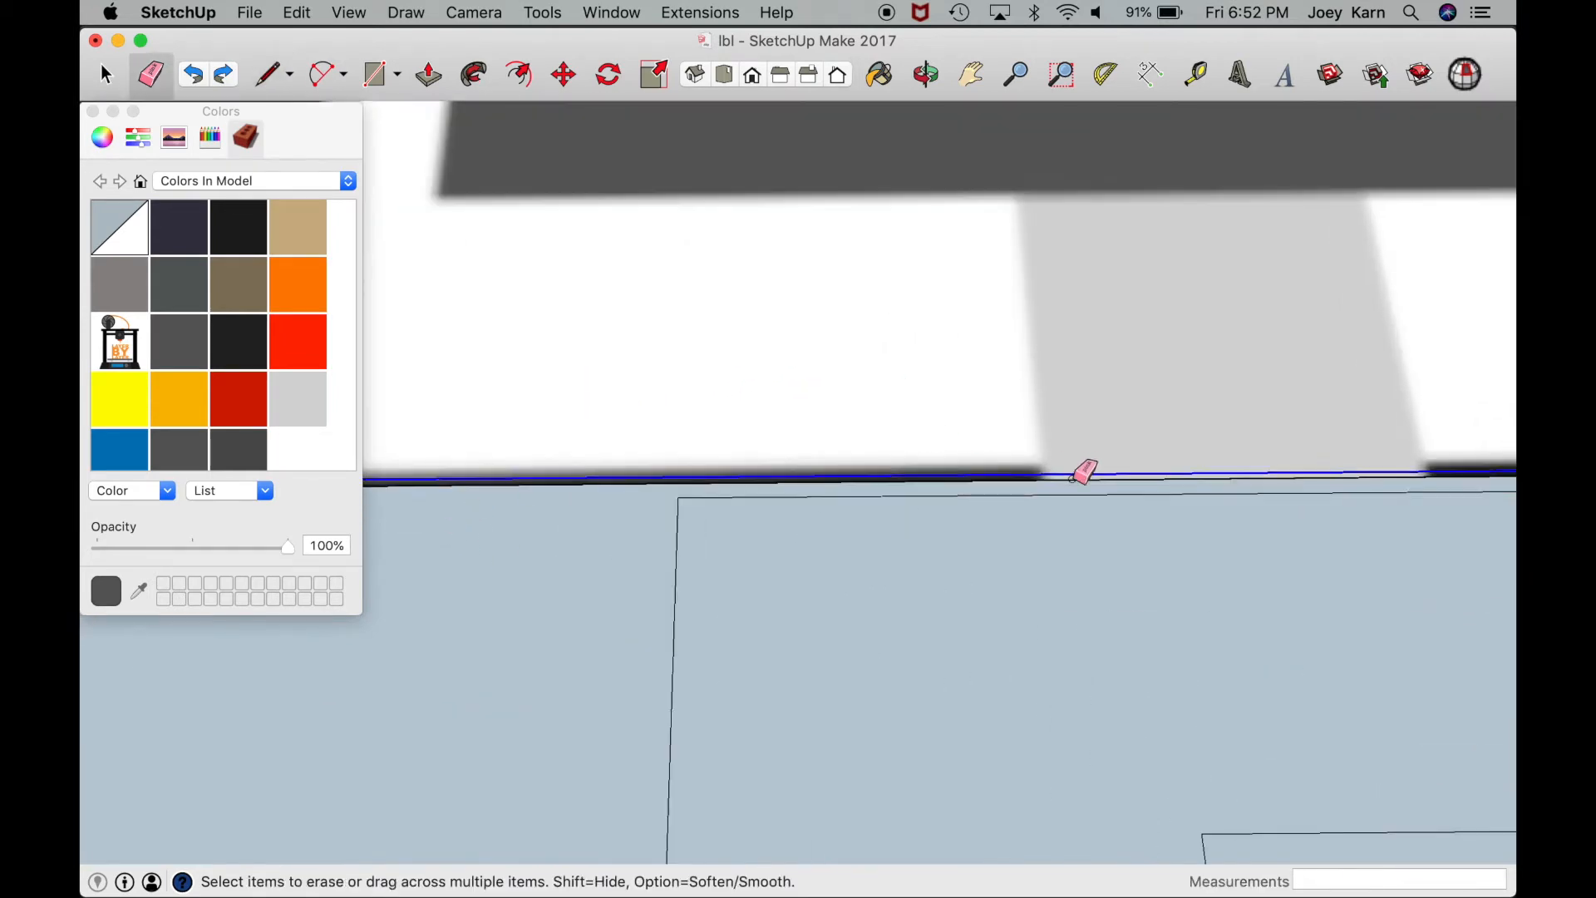
pyautogui.scroll(-5, 1083, 463)
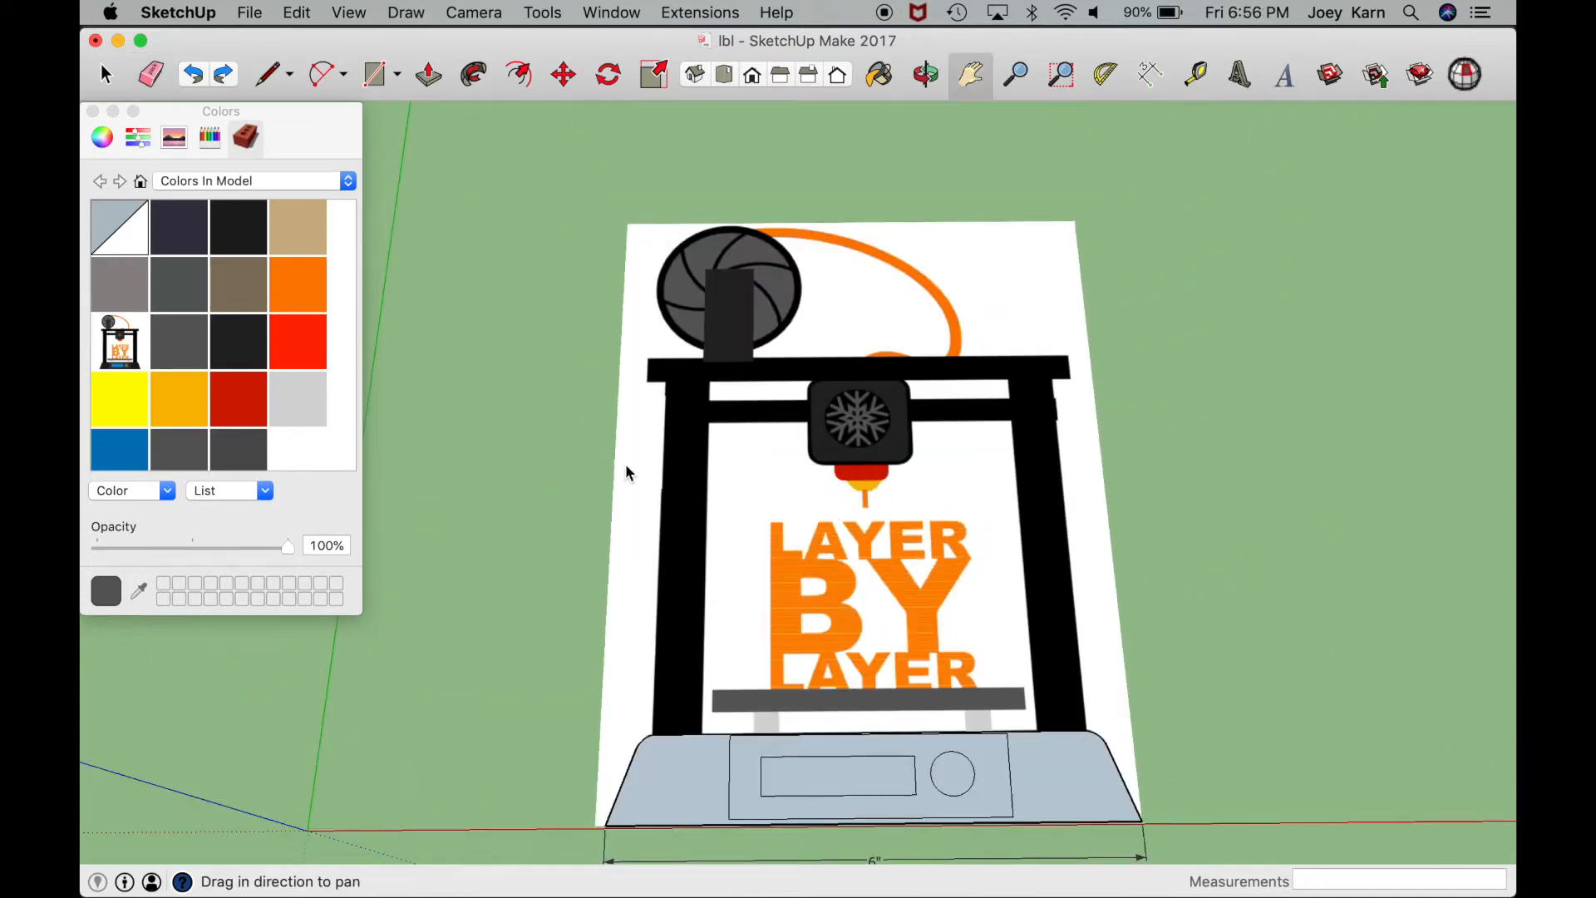
# Step: Trace the left post's outer edge from the base up to the top beam with a line about 4 9/16" long
pyautogui.press('l')
pyautogui.scroll(3, 748, 709)
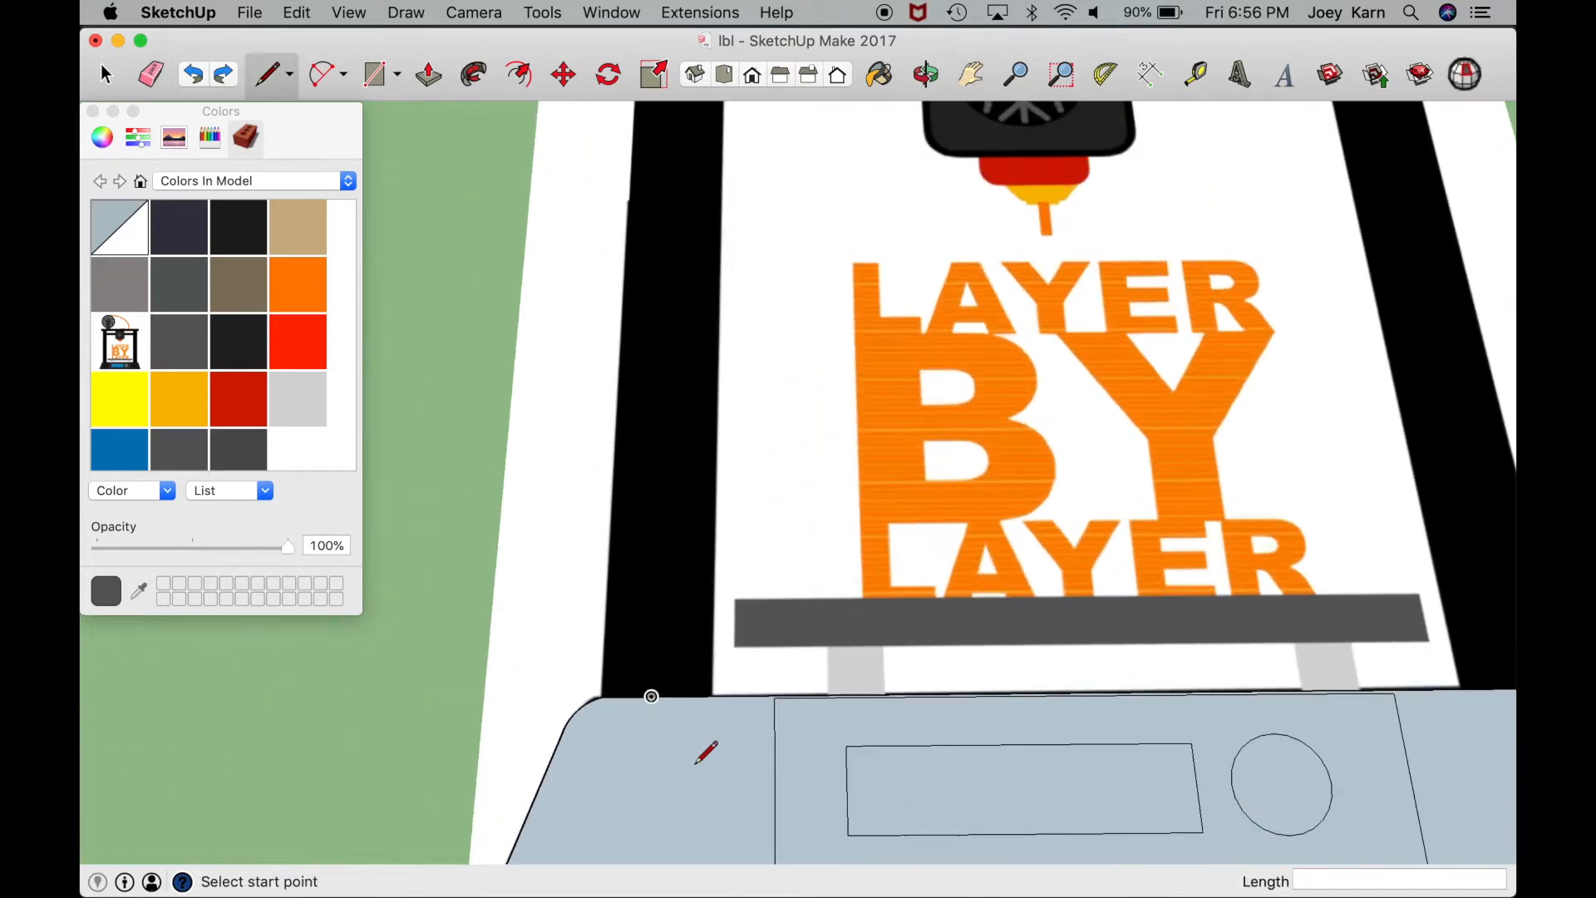
pyautogui.click(605, 700)
pyautogui.scroll(-4, 628, 358)
pyautogui.scroll(8, 625, 412)
pyautogui.scroll(2, 657, 384)
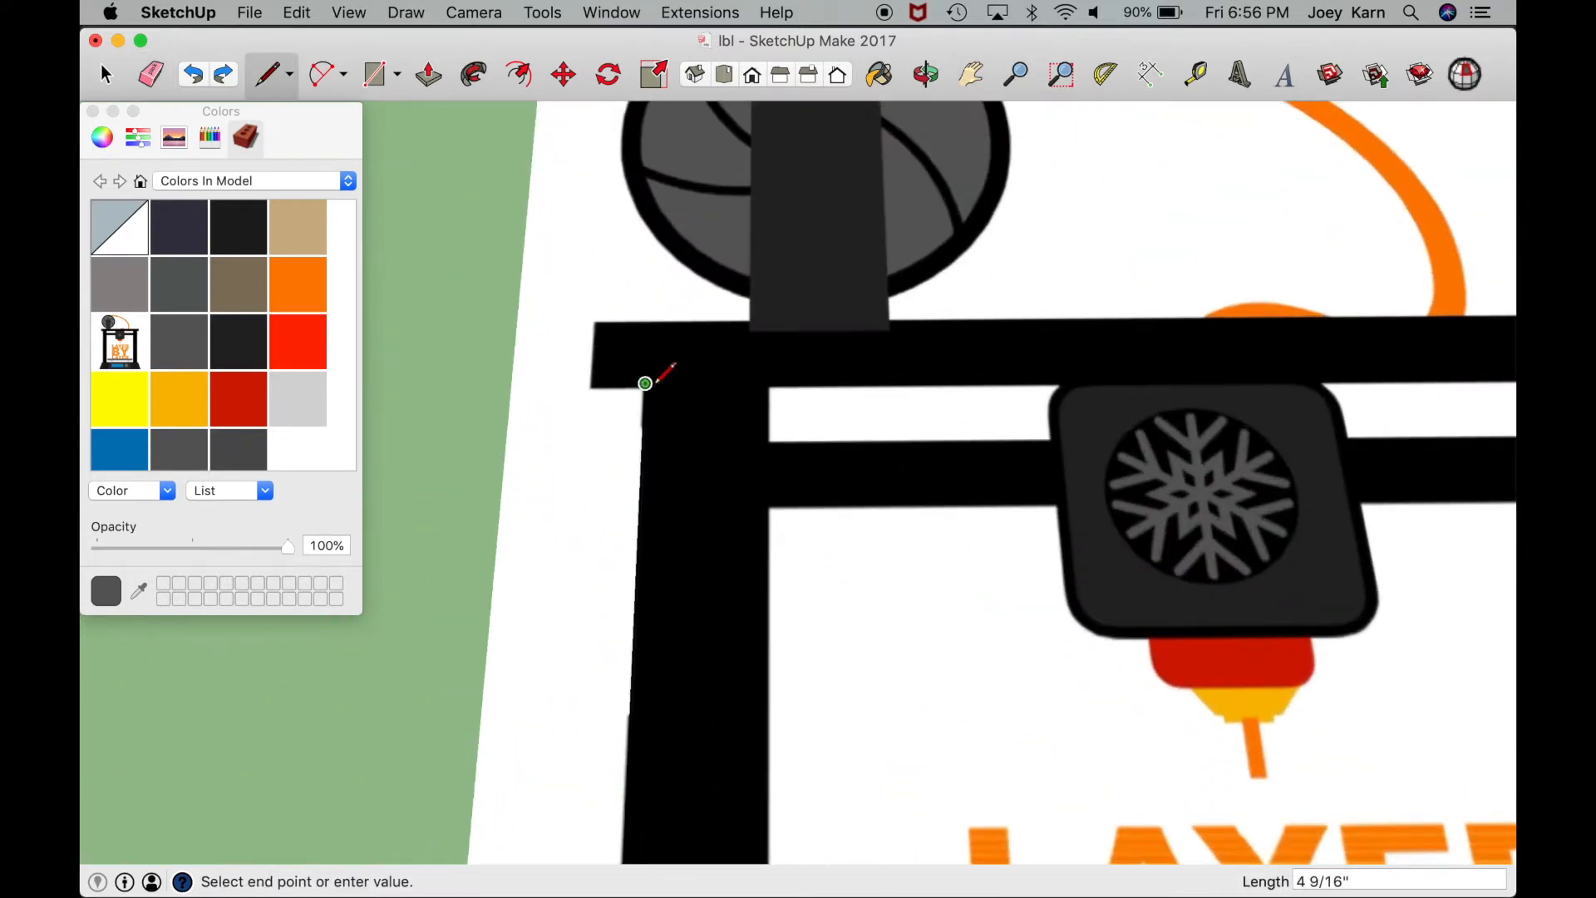
# Step: Trace the top beam's outline and the right post's outer edge down to the base, and delete the face covering the frame
pyautogui.scroll(-5, 595, 324)
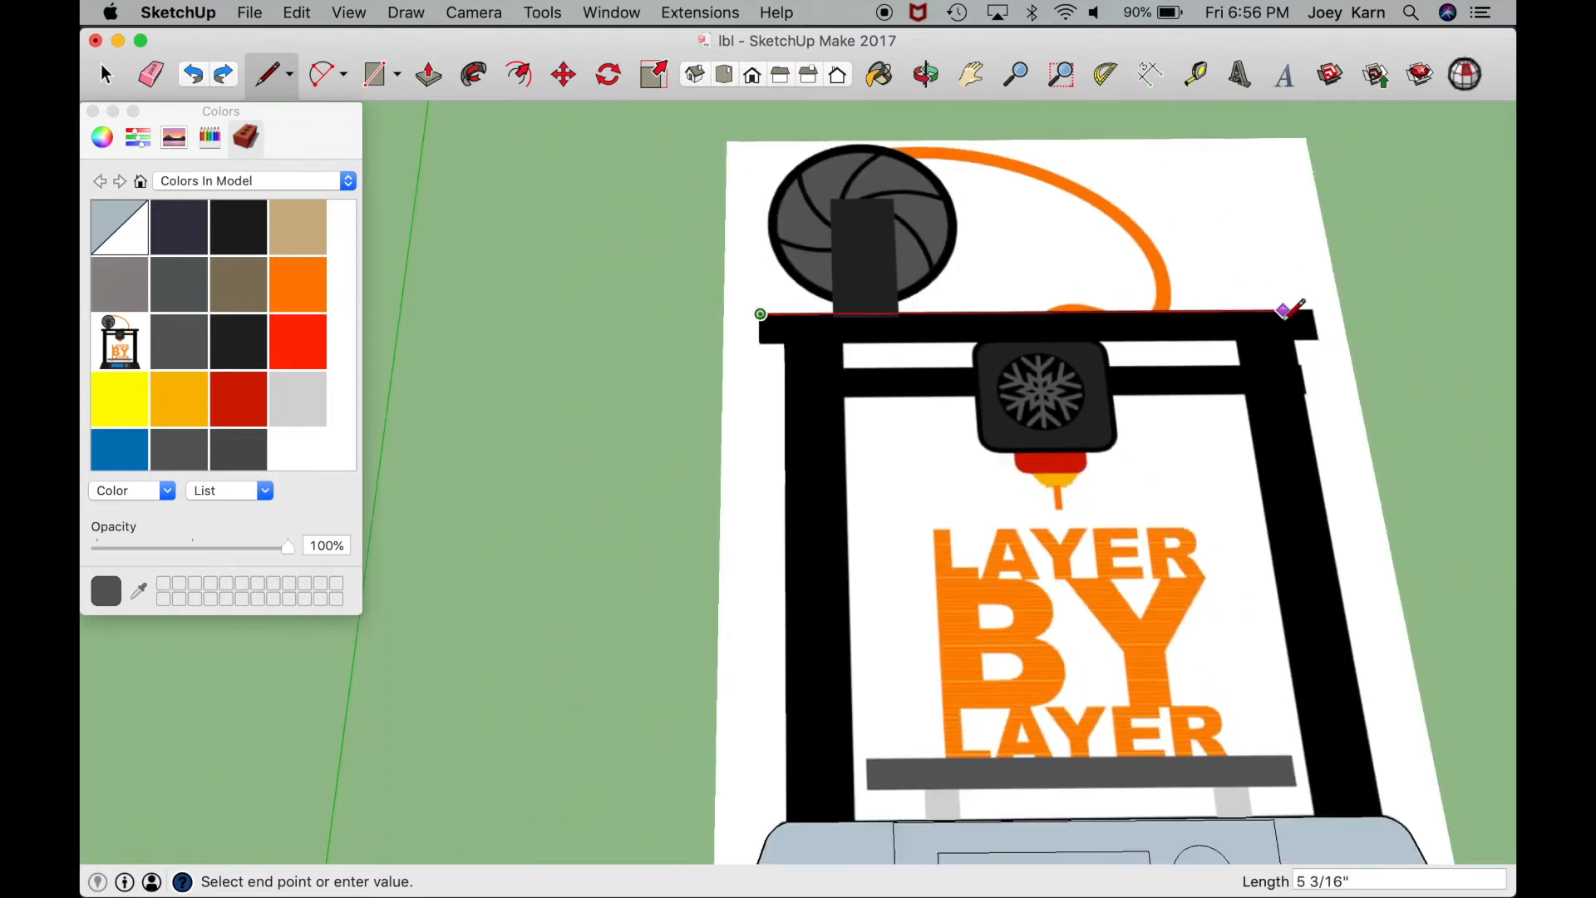
pyautogui.click(1320, 336)
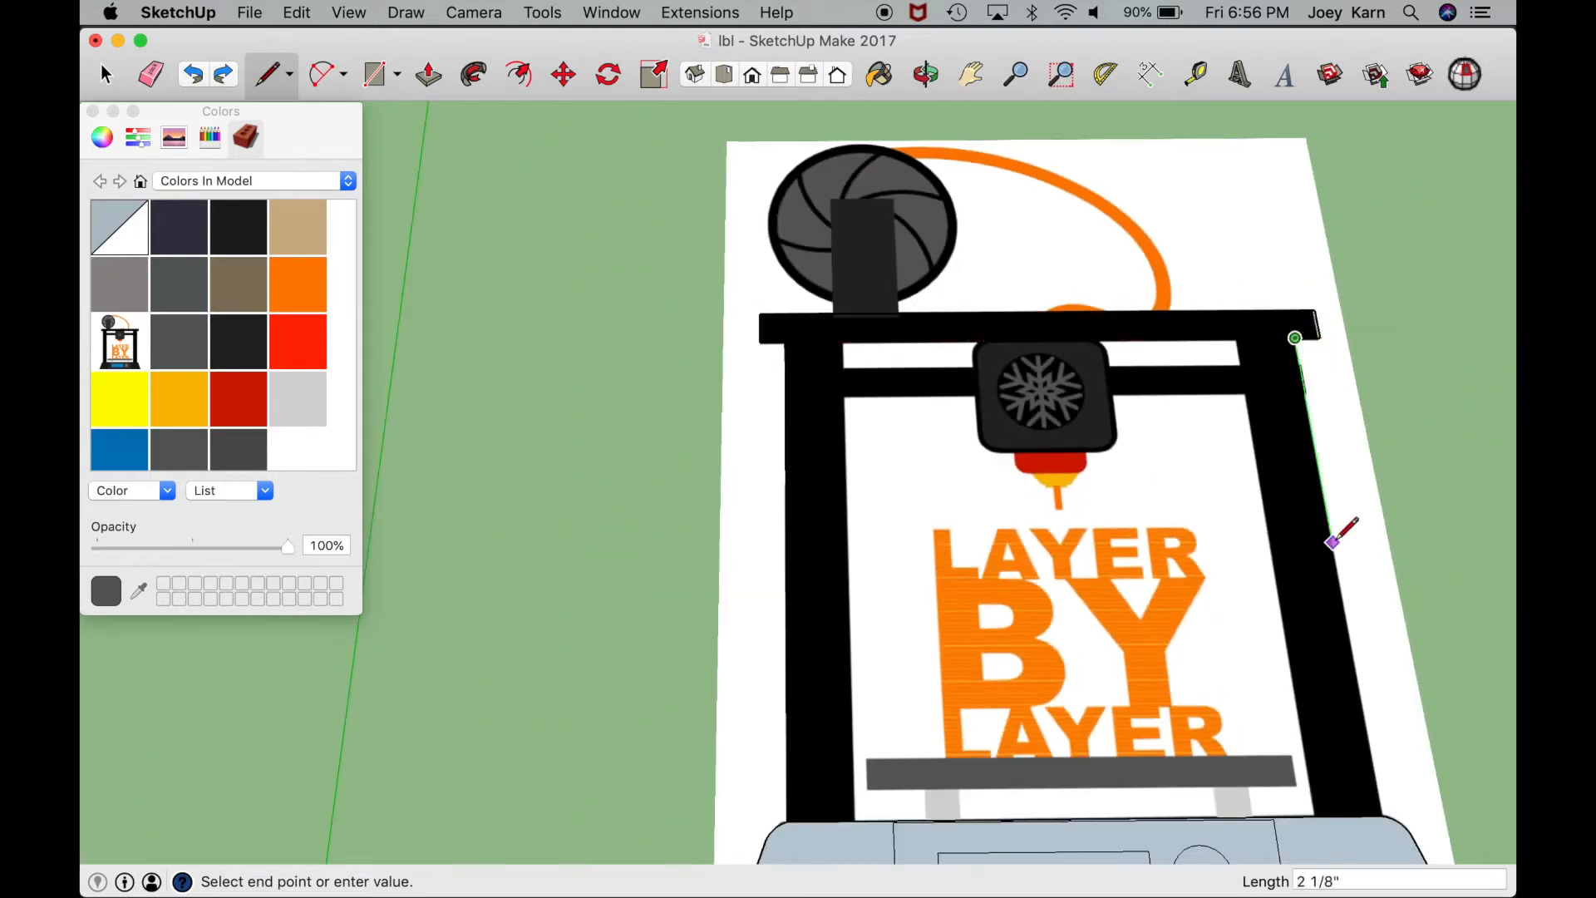
pyautogui.click(1385, 818)
pyautogui.press('e')
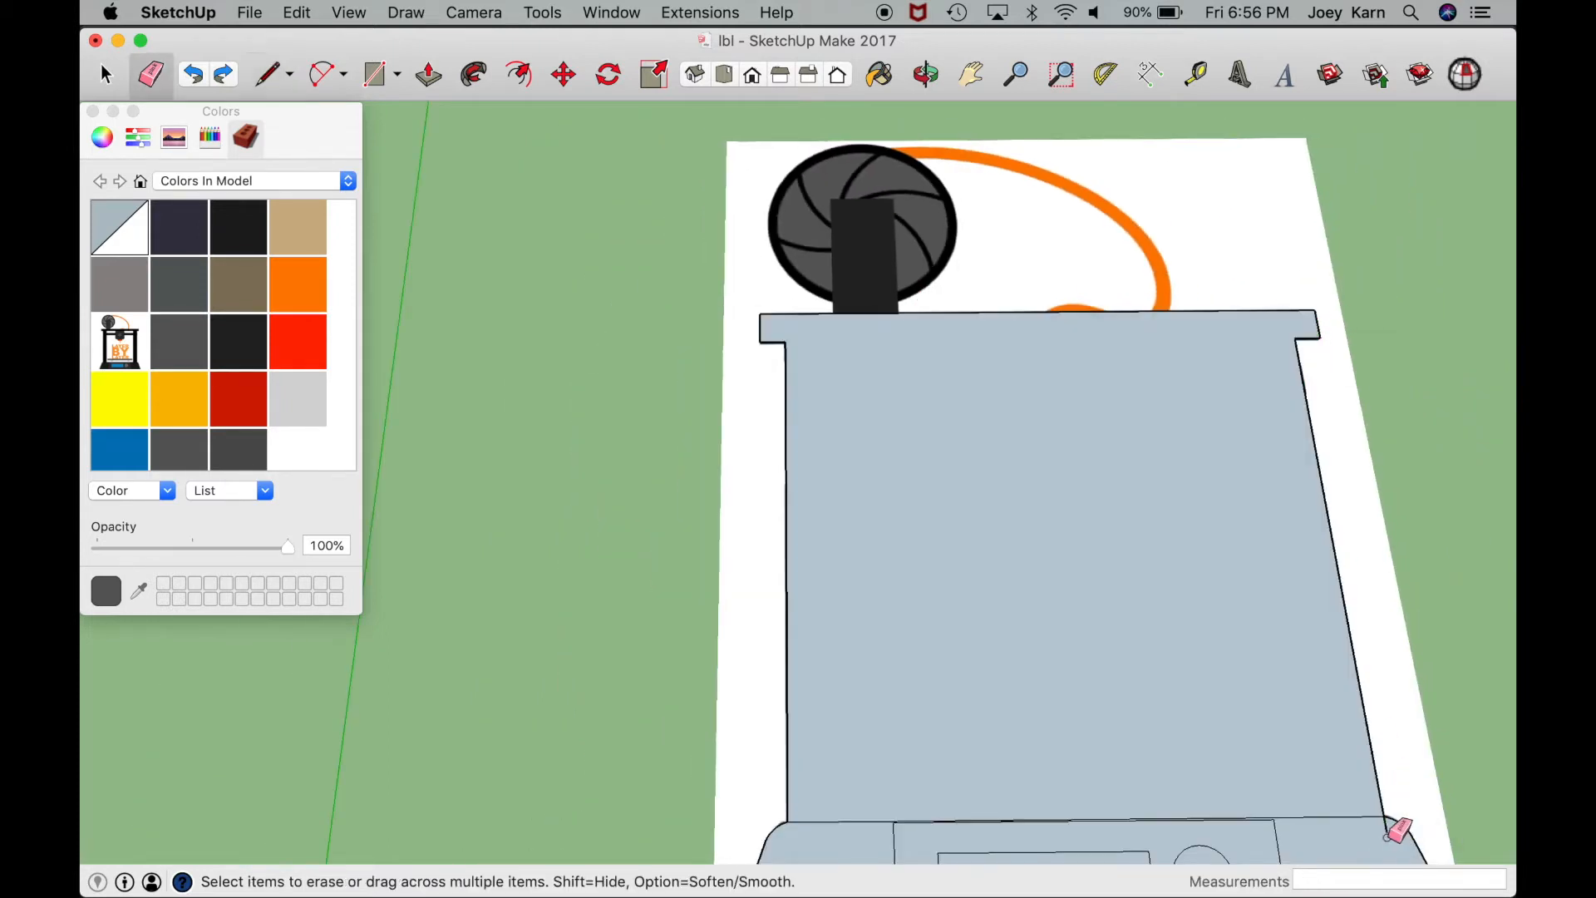
pyautogui.press('space')
pyautogui.click(1319, 784)
pyautogui.press('Delete')
# Step: Trace the inner edges of both posts and the top beam, and delete the face filling the opening
pyautogui.scroll(4, 867, 798)
pyautogui.click(970, 75)
pyautogui.moveTo(900, 655); pyautogui.dragTo(883, 455)
pyautogui.press('l')
pyautogui.click(834, 650)
pyautogui.scroll(-5, 834, 650)
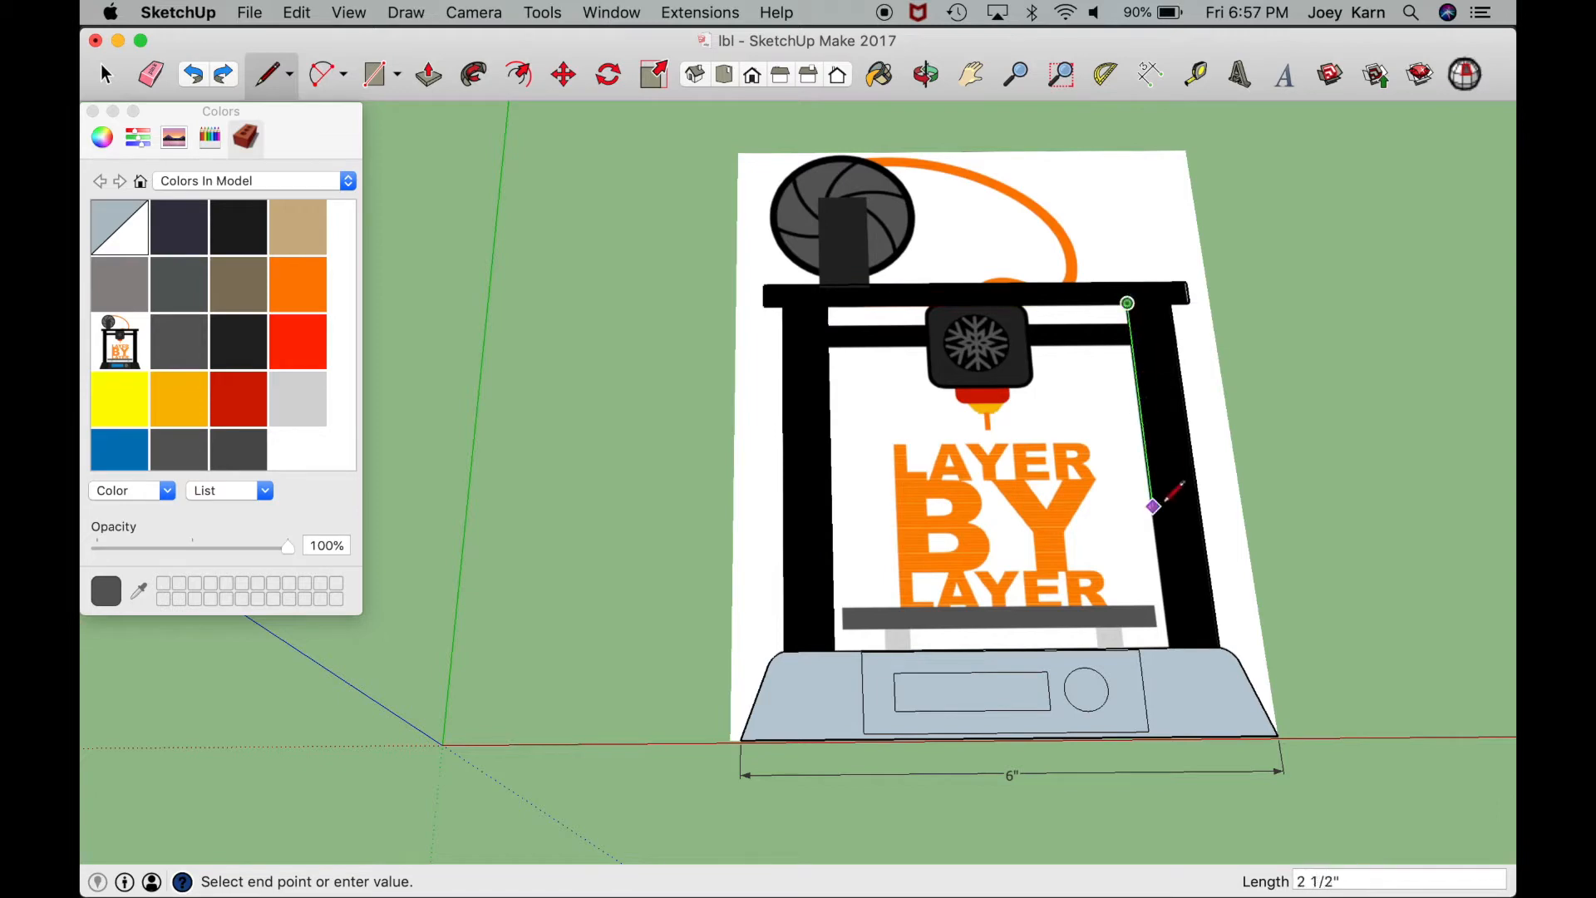
pyautogui.click(1172, 647)
pyautogui.press('space')
pyautogui.click(1021, 538)
pyautogui.press('Delete')
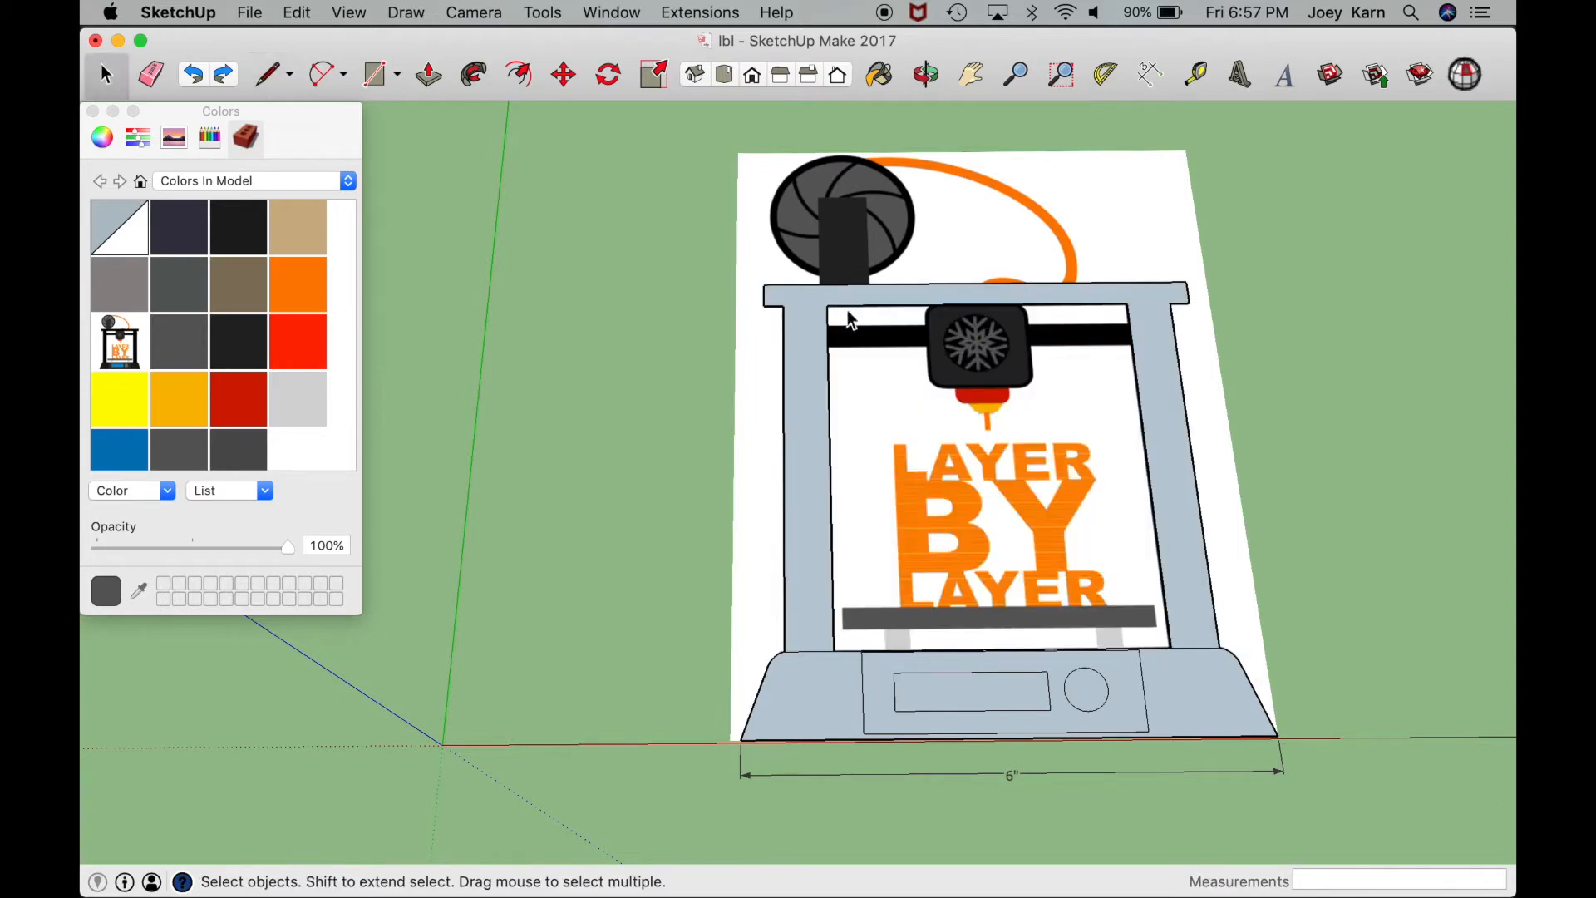
# Step: Draw the crossbar's upper edge from post to post and delete the face below it
pyautogui.scroll(2, 888, 220)
pyautogui.scroll(3, 887, 220)
pyautogui.press('l')
pyautogui.click(749, 487)
pyautogui.click(1471, 482)
pyautogui.press('space')
pyautogui.click(811, 540)
pyautogui.press('Delete')
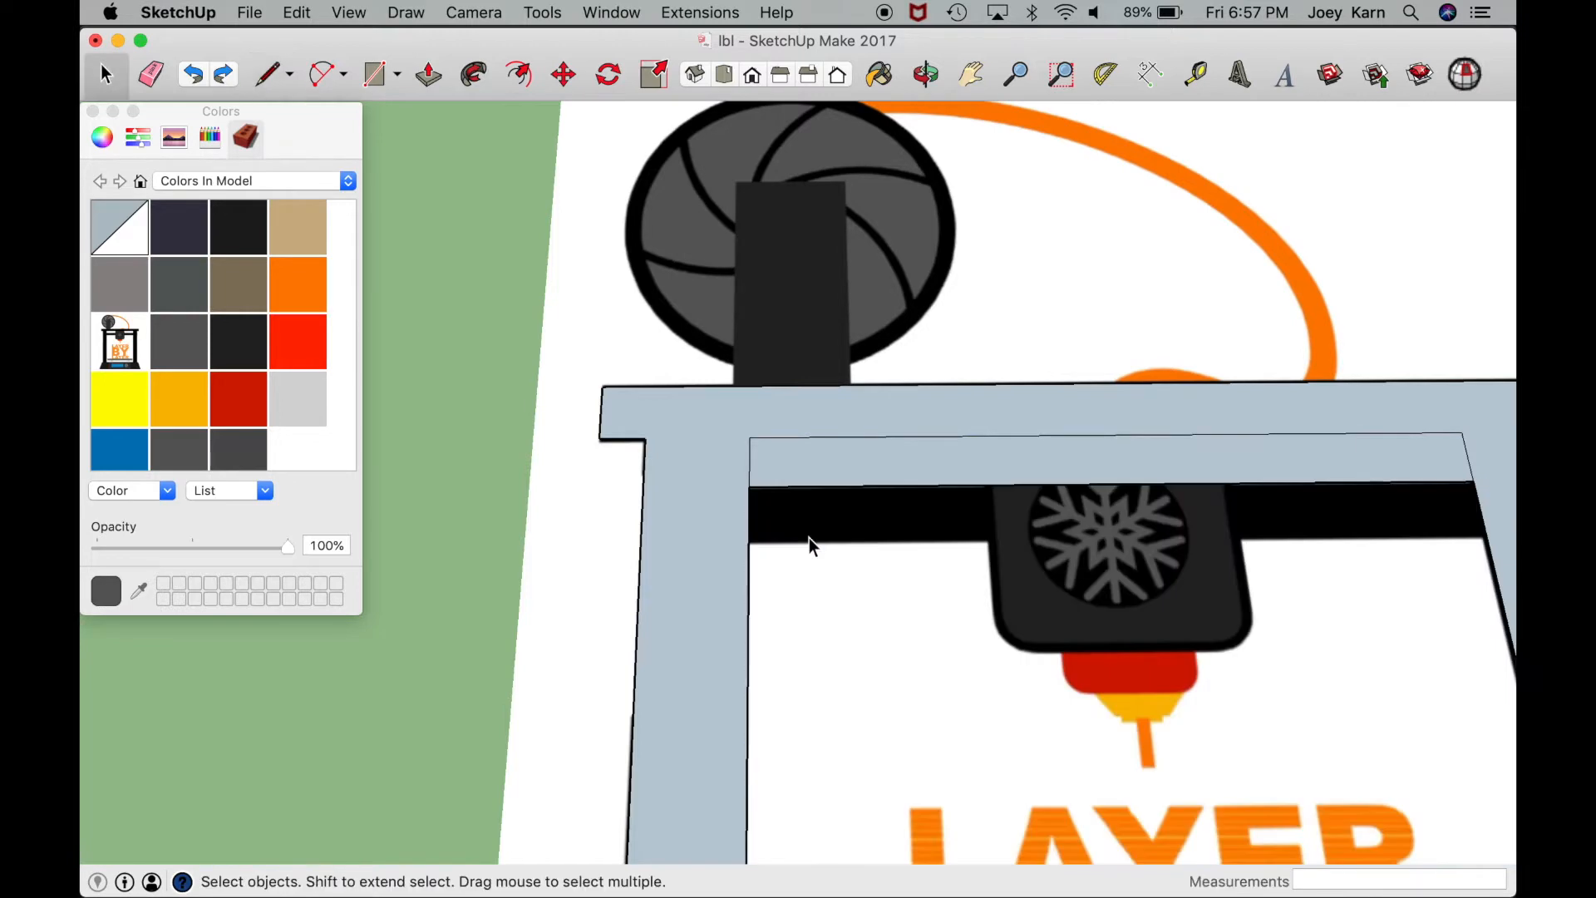
# Step: Draw the crossbar's lower edge from post to post and delete the face filling the opening below it
pyautogui.press('l')
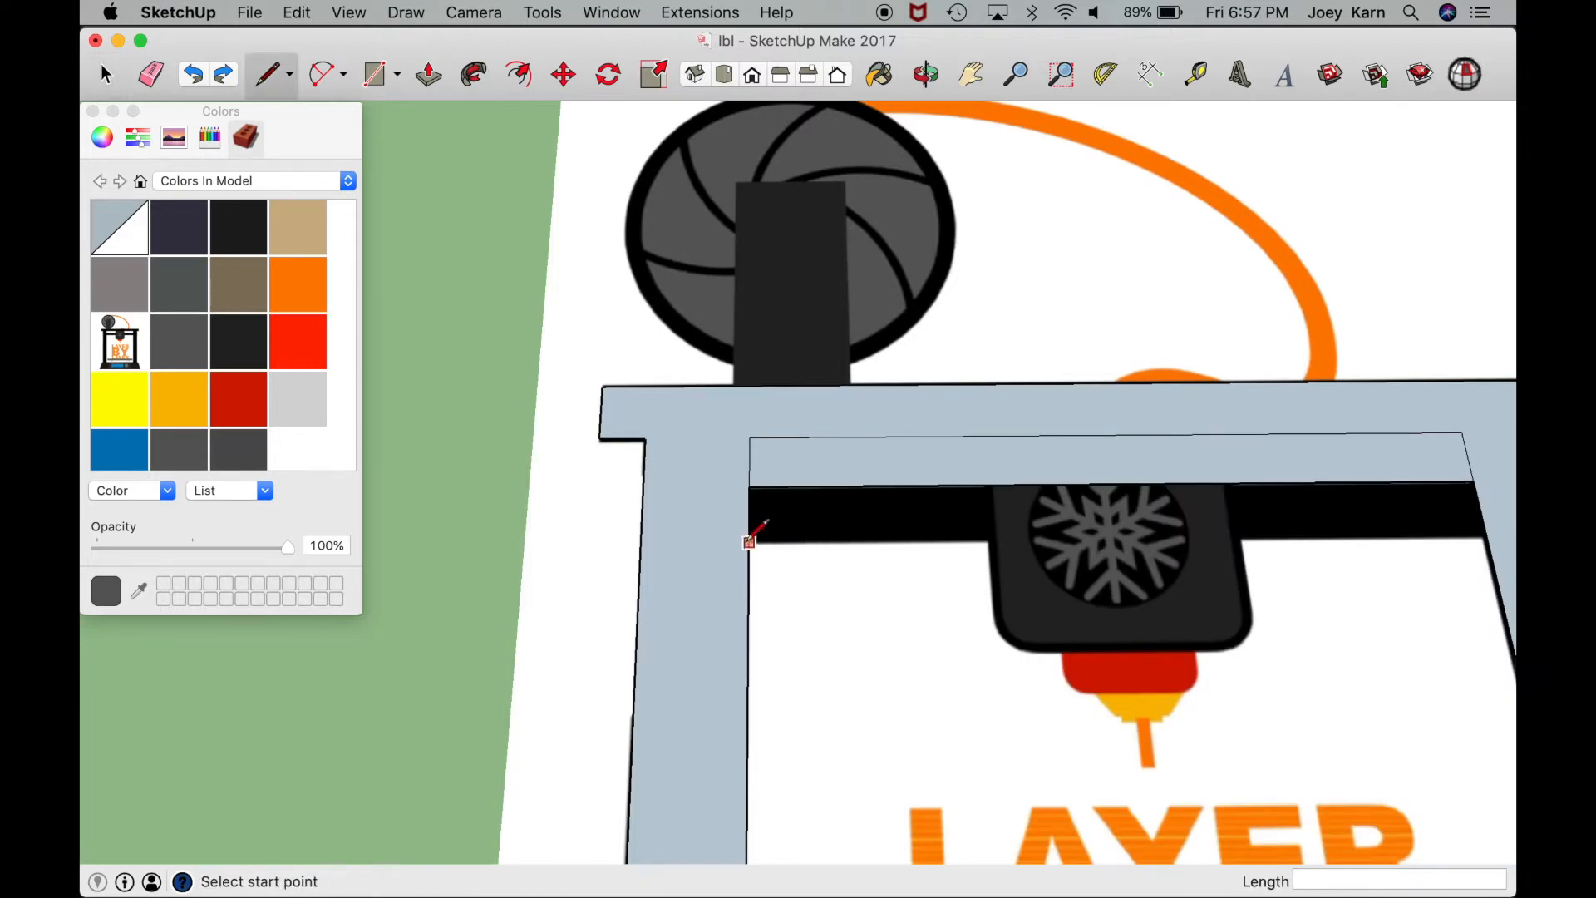
pyautogui.click(1488, 538)
pyautogui.press('space')
pyautogui.click(1432, 606)
pyautogui.press('Delete')
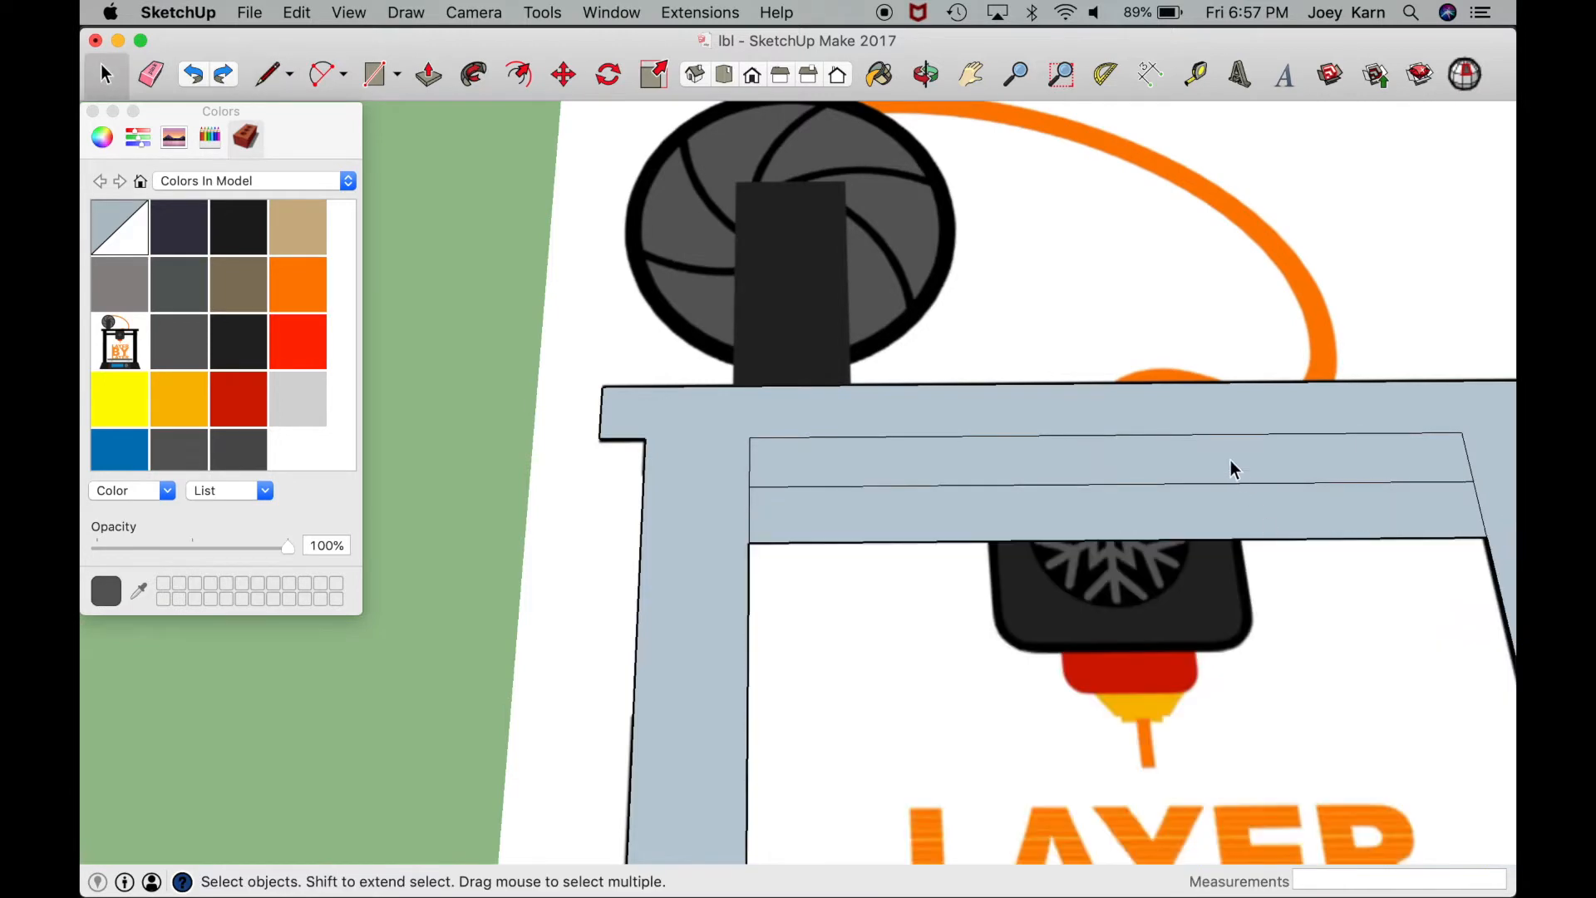
# Step: Delete the face between the top beam and the crossbar, and erase the edges dividing the crossbar from the posts
pyautogui.click(1233, 463)
pyautogui.press('Delete')
pyautogui.scroll(-3, 1227, 500)
pyautogui.press('e')
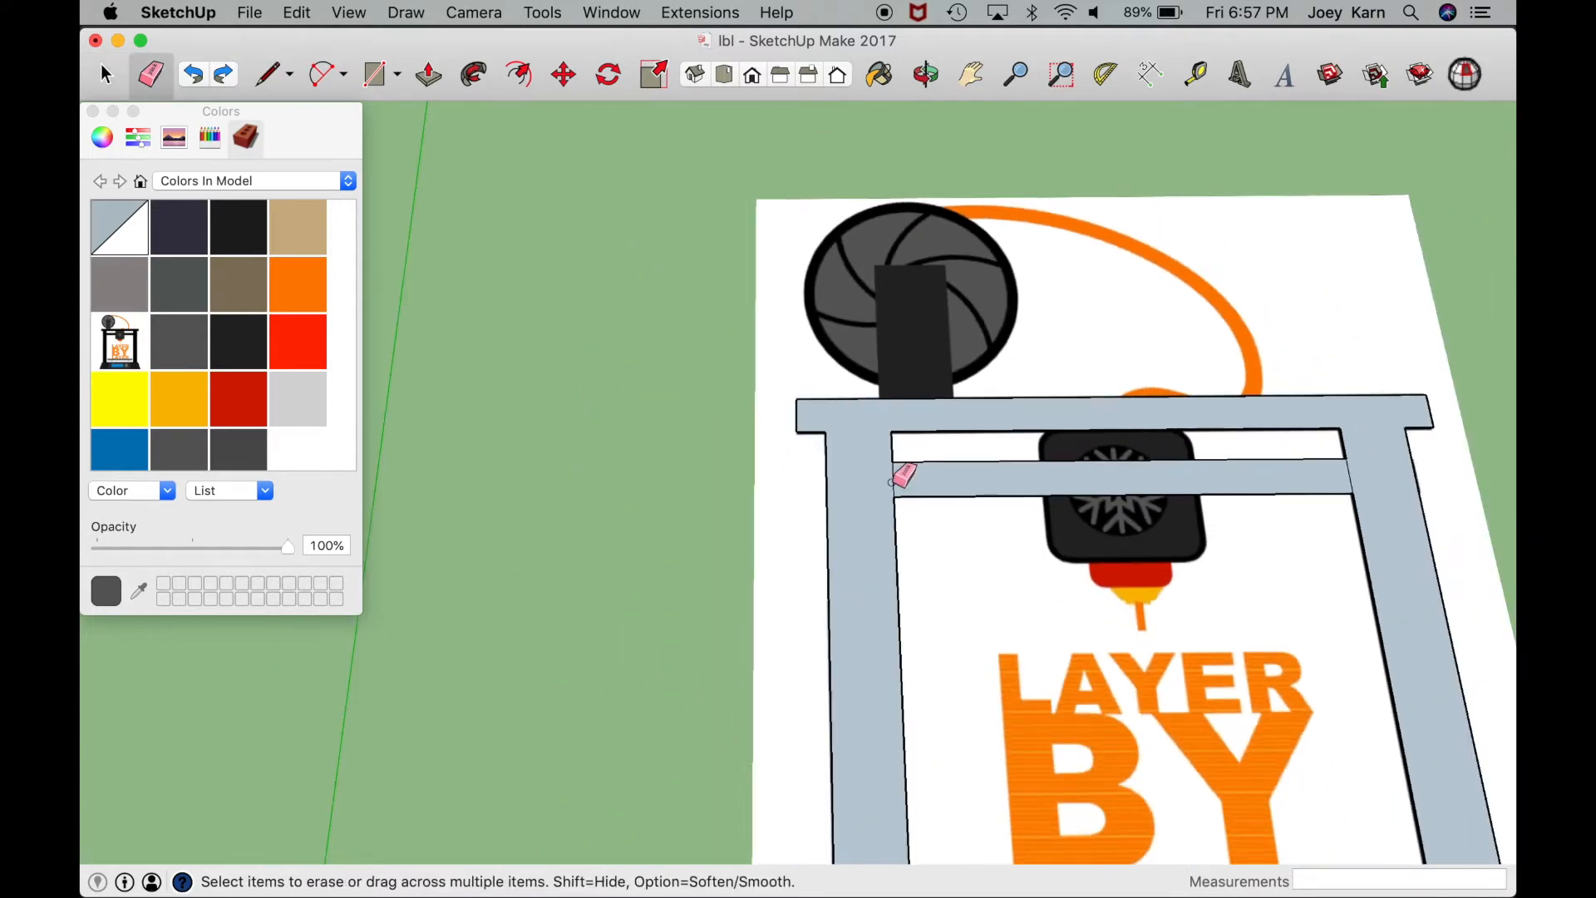
pyautogui.press('z')
pyautogui.press('h')
pyautogui.moveTo(1214, 523); pyautogui.dragTo(937, 254)
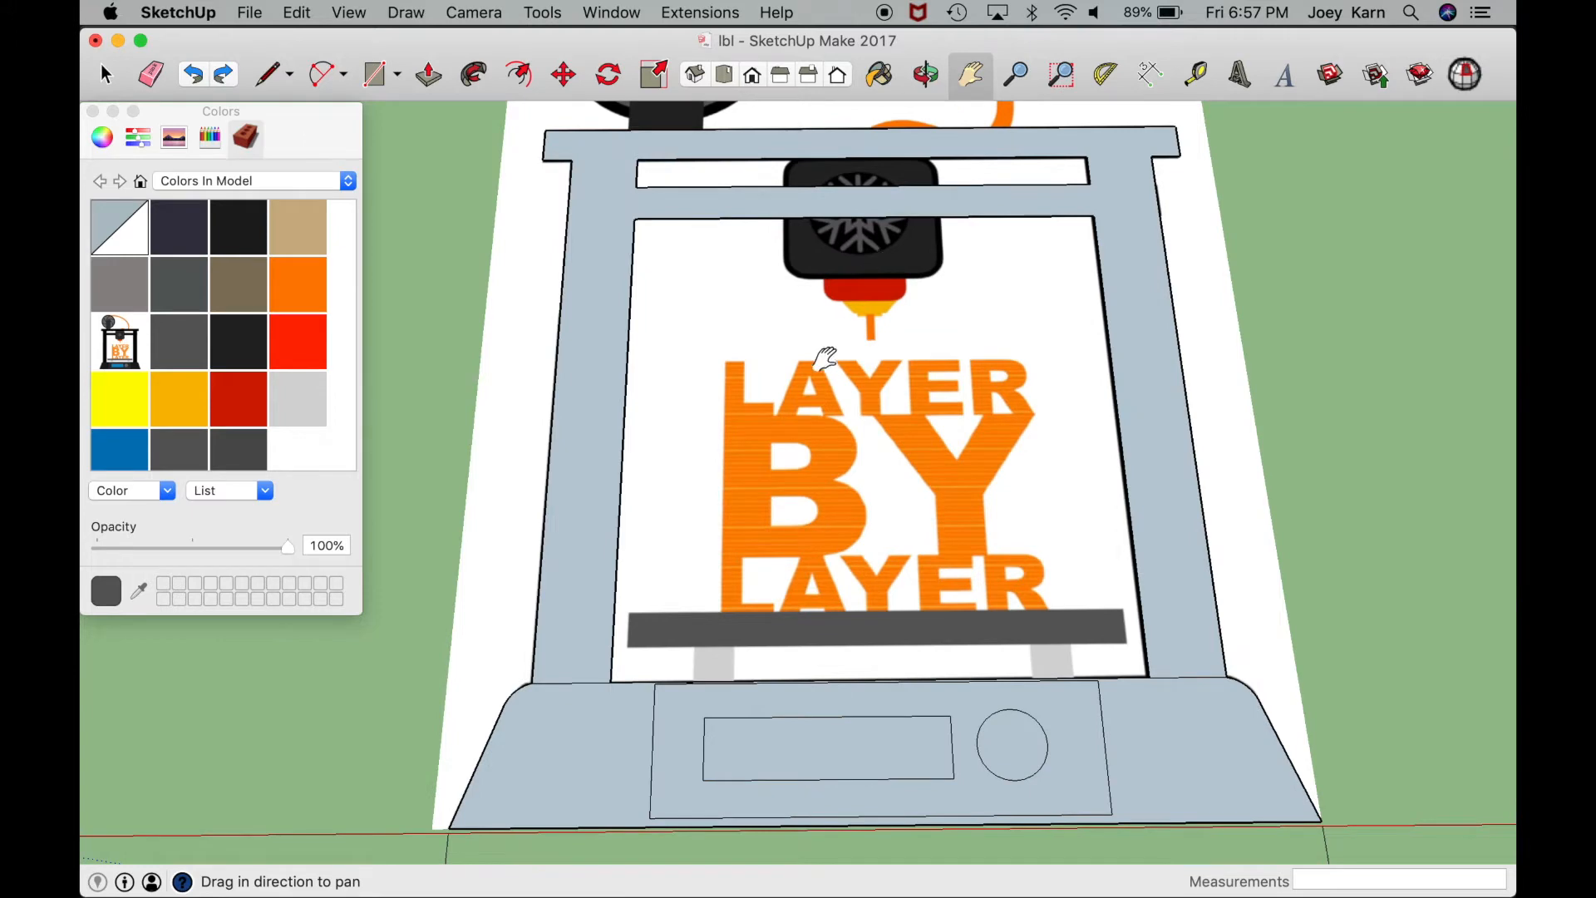
# Step: Trace the left print-bed support above the base with lines, making it about 1/4" high
pyautogui.scroll(5, 736, 665)
pyautogui.press('l')
pyautogui.click(525, 690)
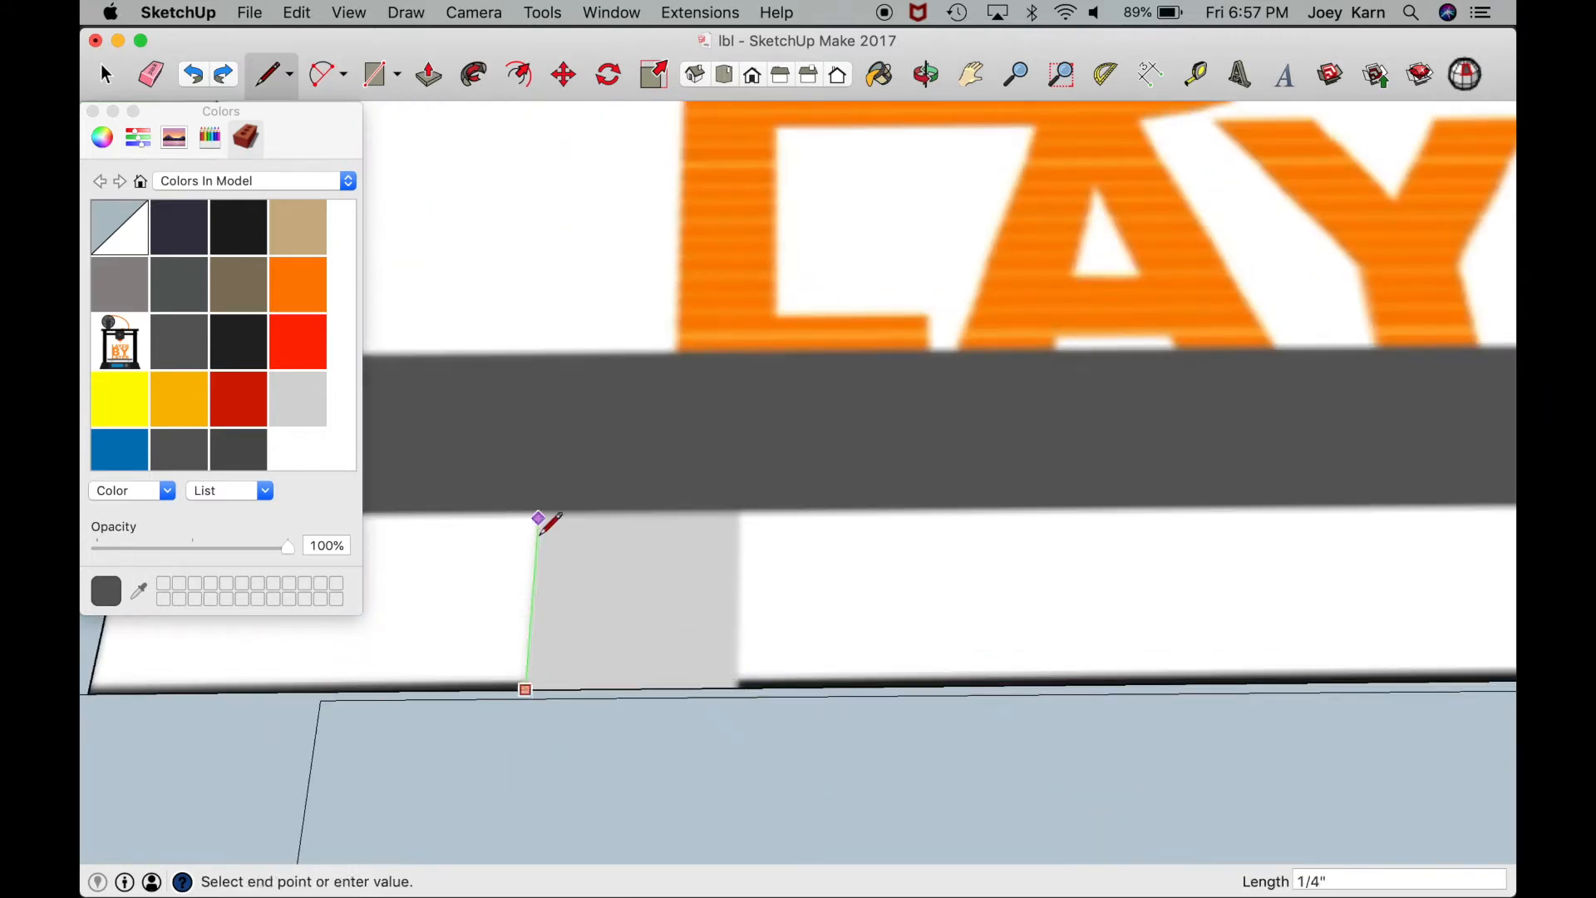
pyautogui.click(755, 516)
pyautogui.click(753, 687)
# Step: Copy the left bed support and paste it over the right support on the base's top edge
pyautogui.press('space')
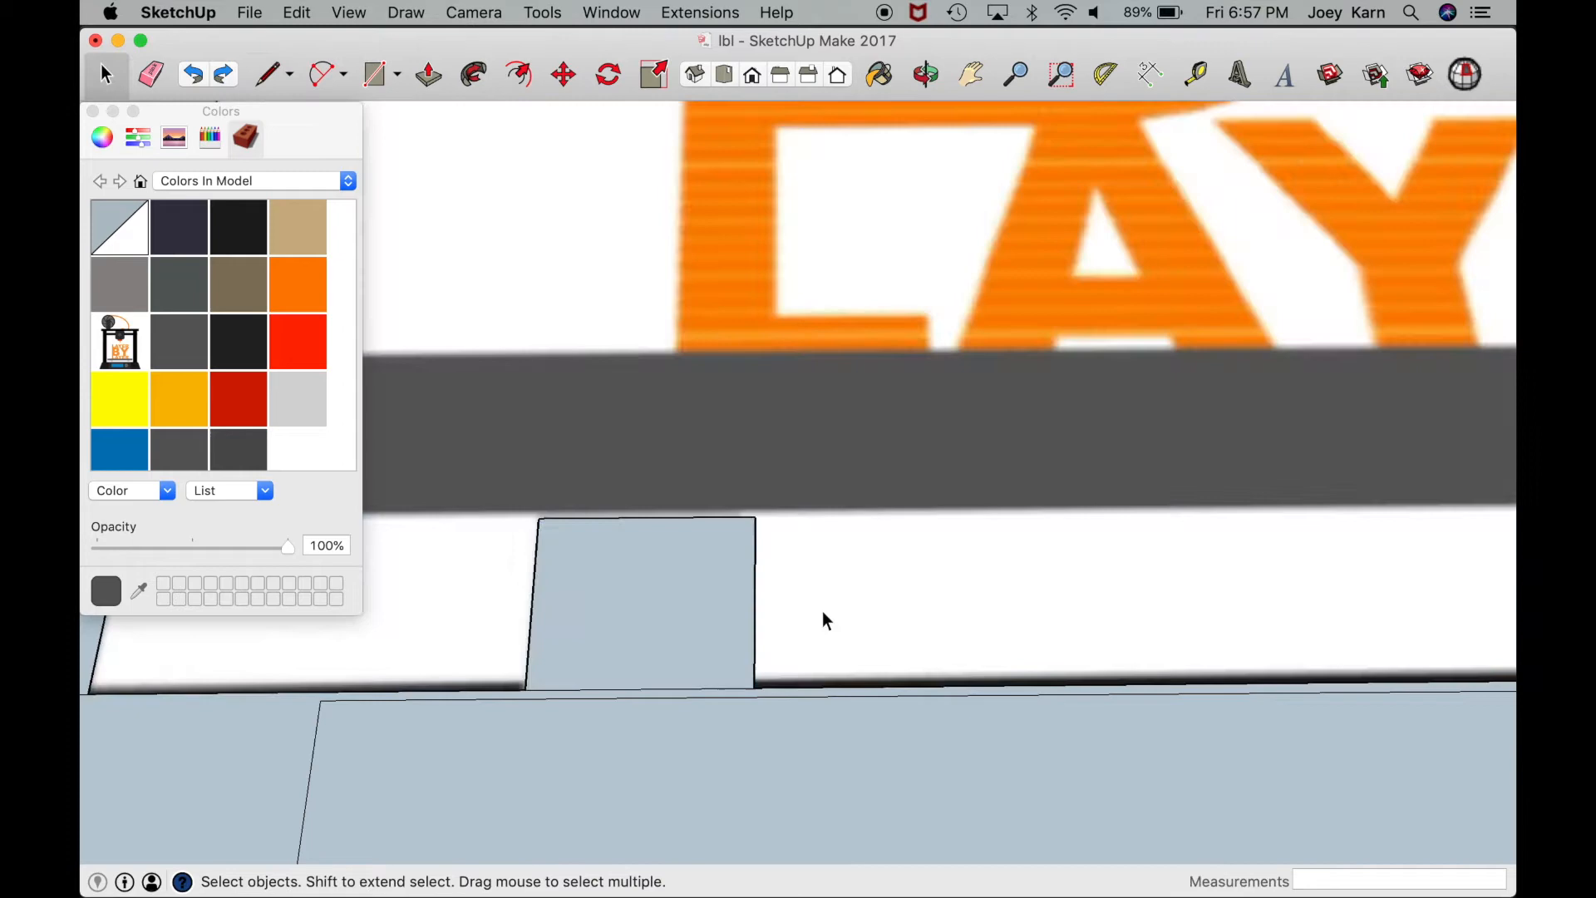
pyautogui.scroll(-5, 823, 613)
pyautogui.click(968, 75)
pyautogui.moveTo(851, 441); pyautogui.dragTo(441, 399)
pyautogui.press('super+v')
pyautogui.scroll(5, 831, 586)
pyautogui.click(789, 610)
pyautogui.scroll(-6, 790, 613)
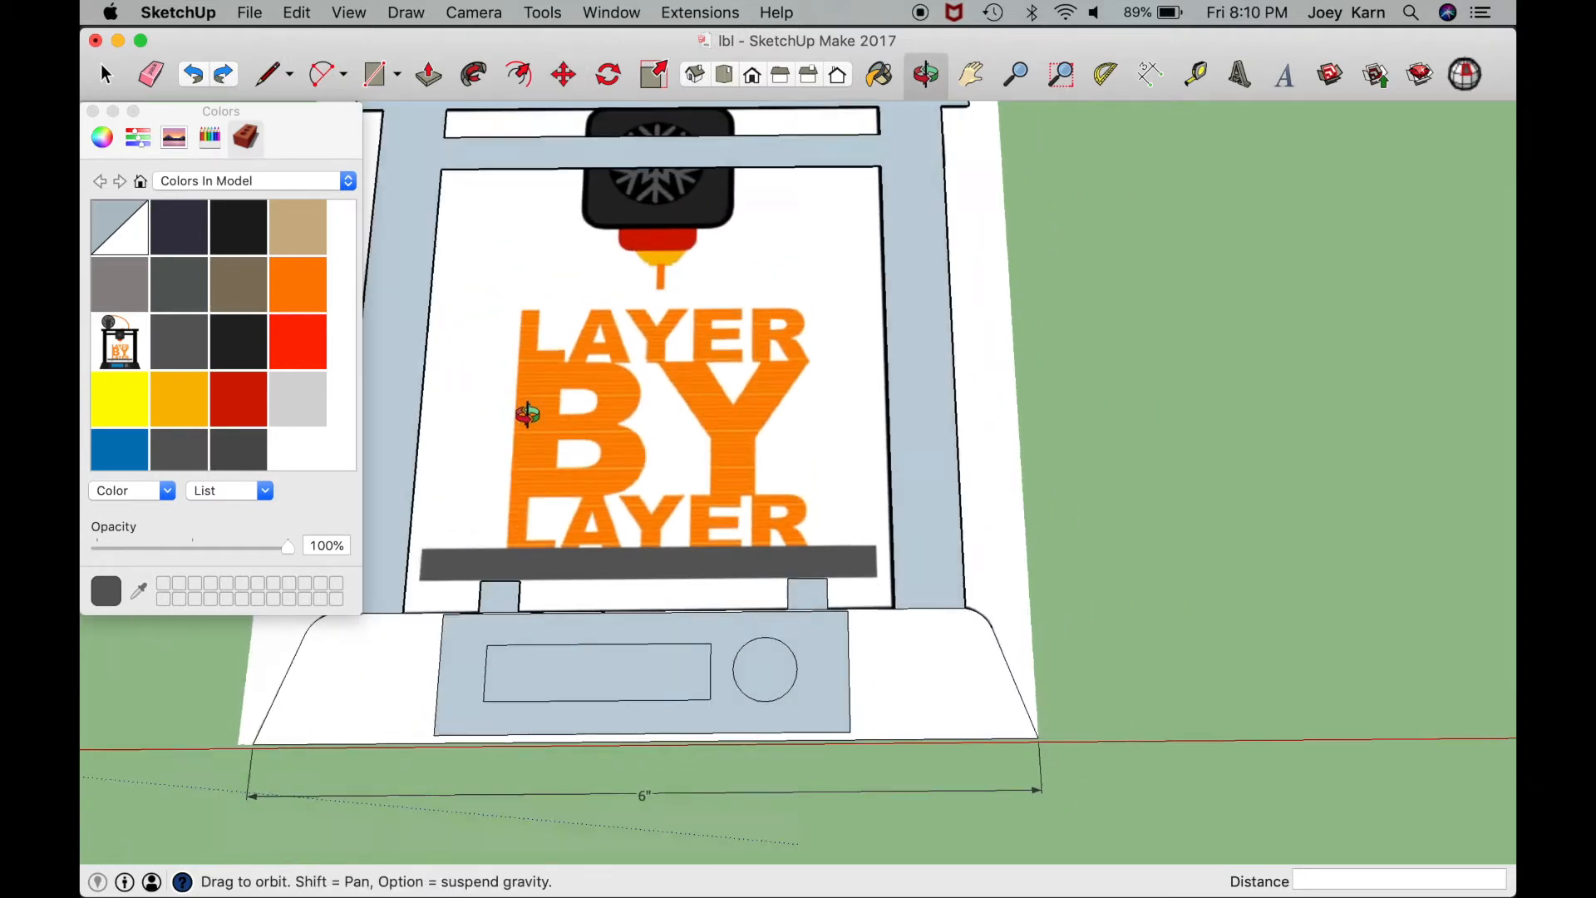
# Step: Draw a rectangle about 1 3/8" by 1 1/4" around the extruder block, starting at the top beam's lower edge
pyautogui.press('h')
pyautogui.scroll(6, 1012, 552)
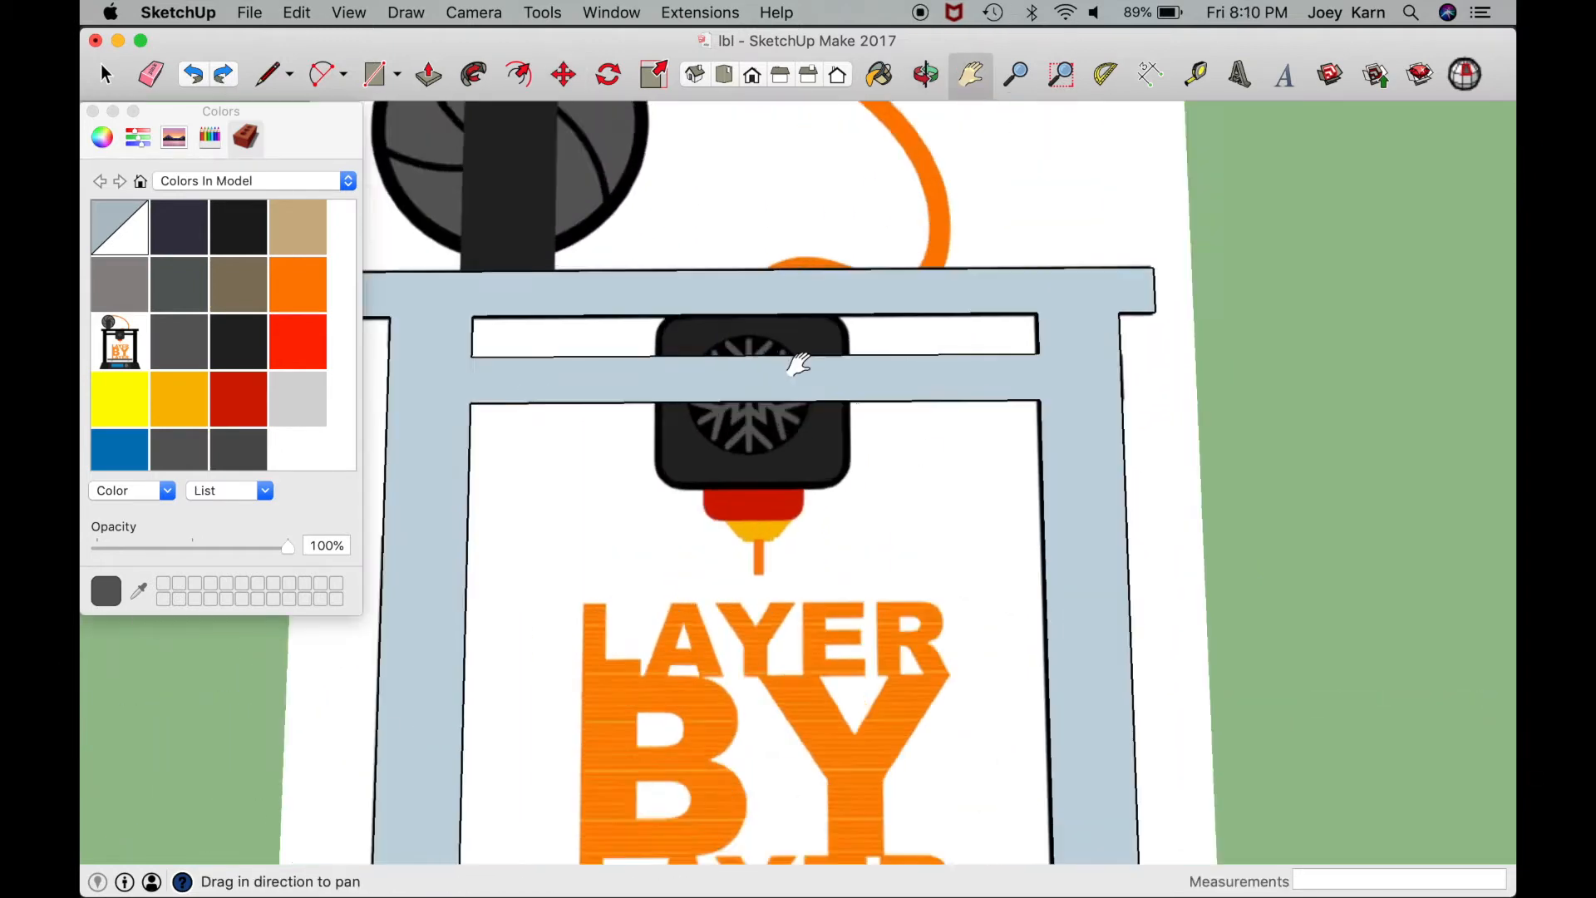
pyautogui.scroll(4, 798, 364)
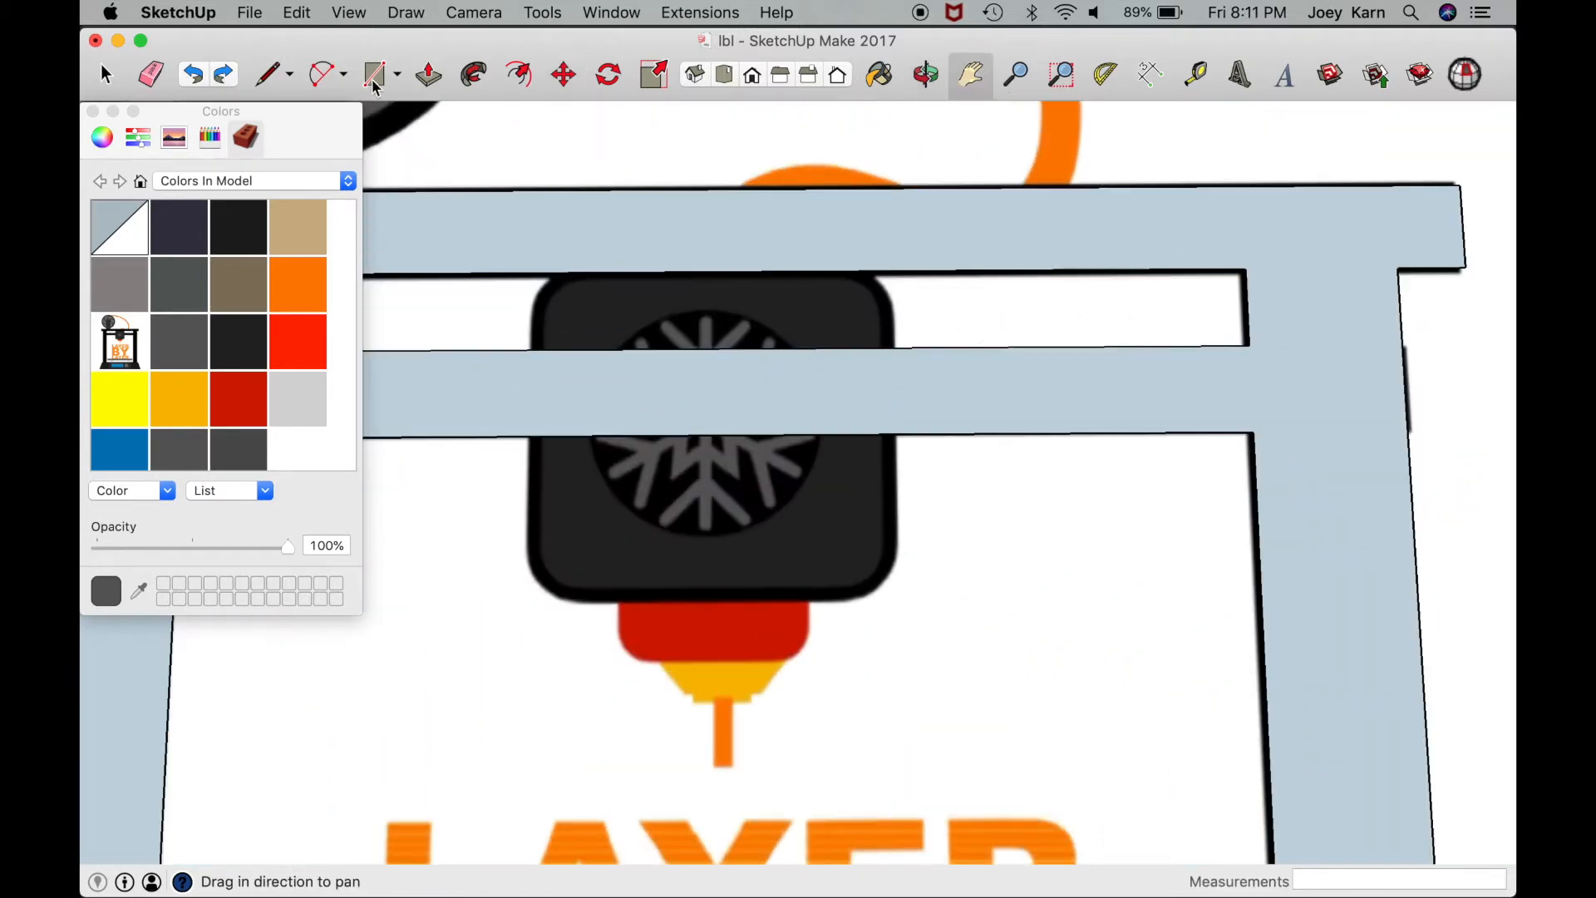
pyautogui.press('r')
pyautogui.click(529, 271)
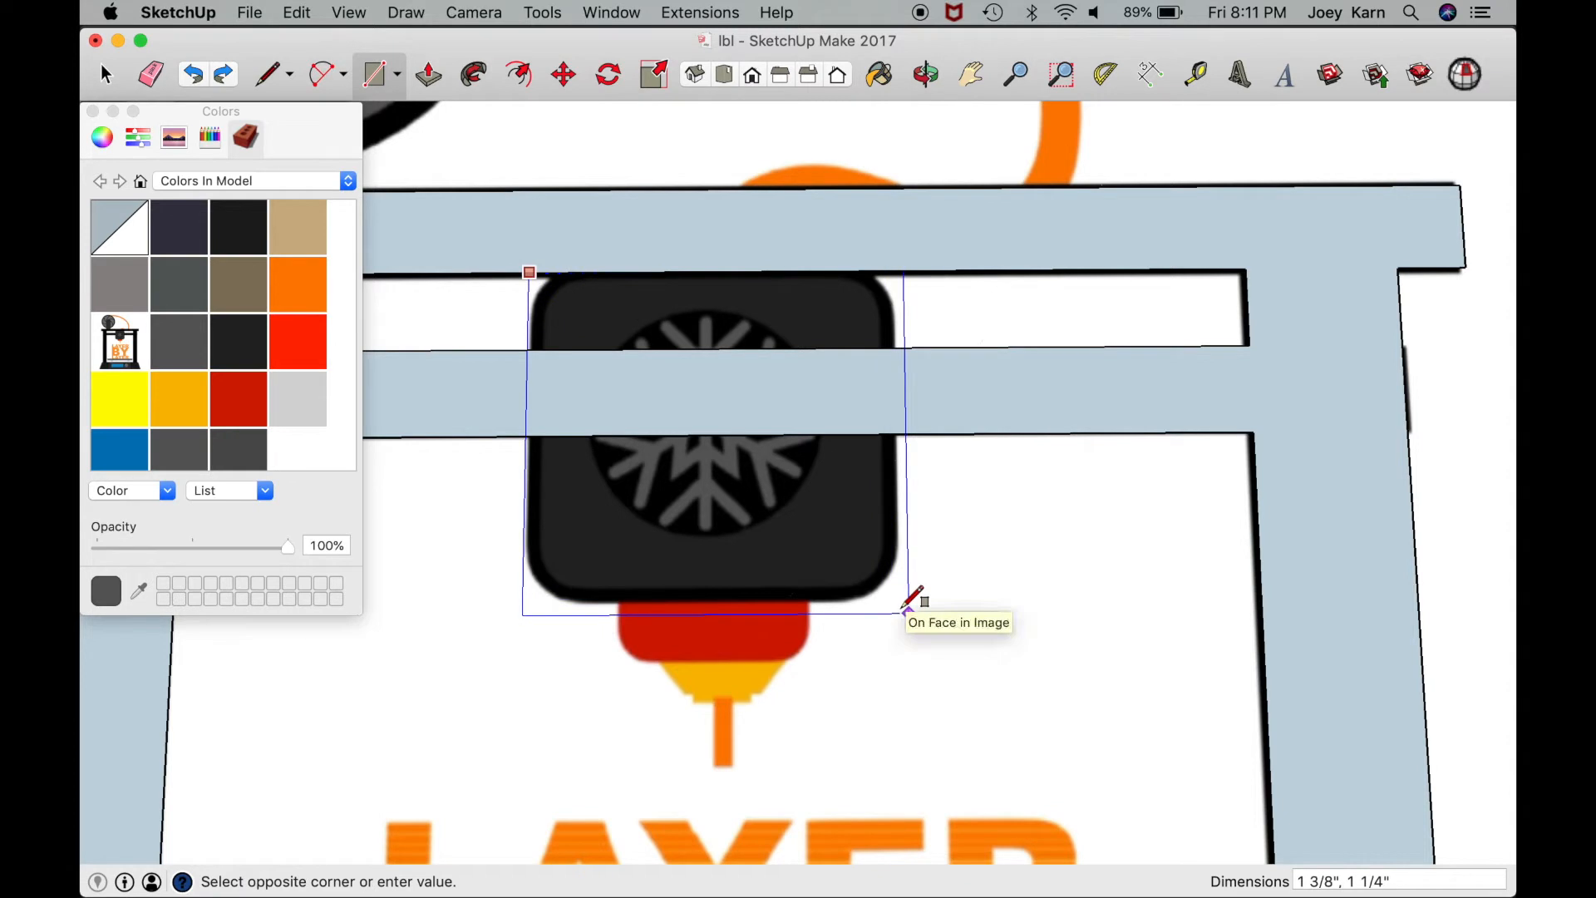
pyautogui.click(909, 613)
# Step: Delete the rectangle's faces above and below the crossbar to expose the extruder image
pyautogui.press('l')
pyautogui.press('space')
pyautogui.click(885, 307)
pyautogui.press('Delete')
pyautogui.click(878, 502)
pyautogui.press('Delete')
# Step: Redraw the extruder rectangle's right edge along the block's outline and erase the old right edge
pyautogui.press('l')
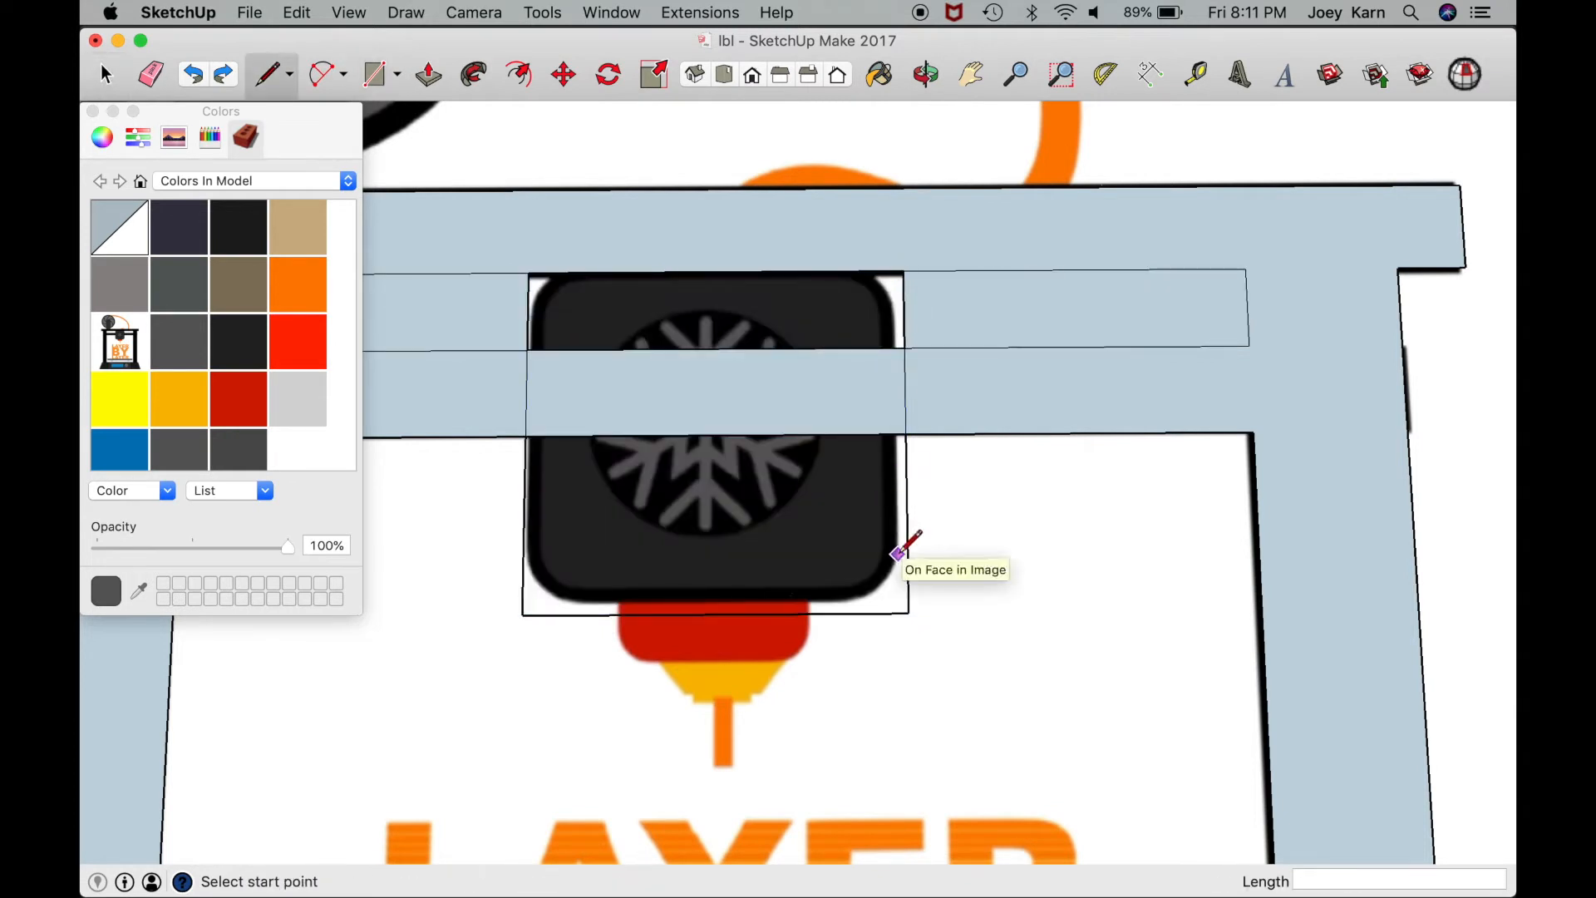
pyautogui.click(898, 613)
pyautogui.click(895, 272)
pyautogui.press('e')
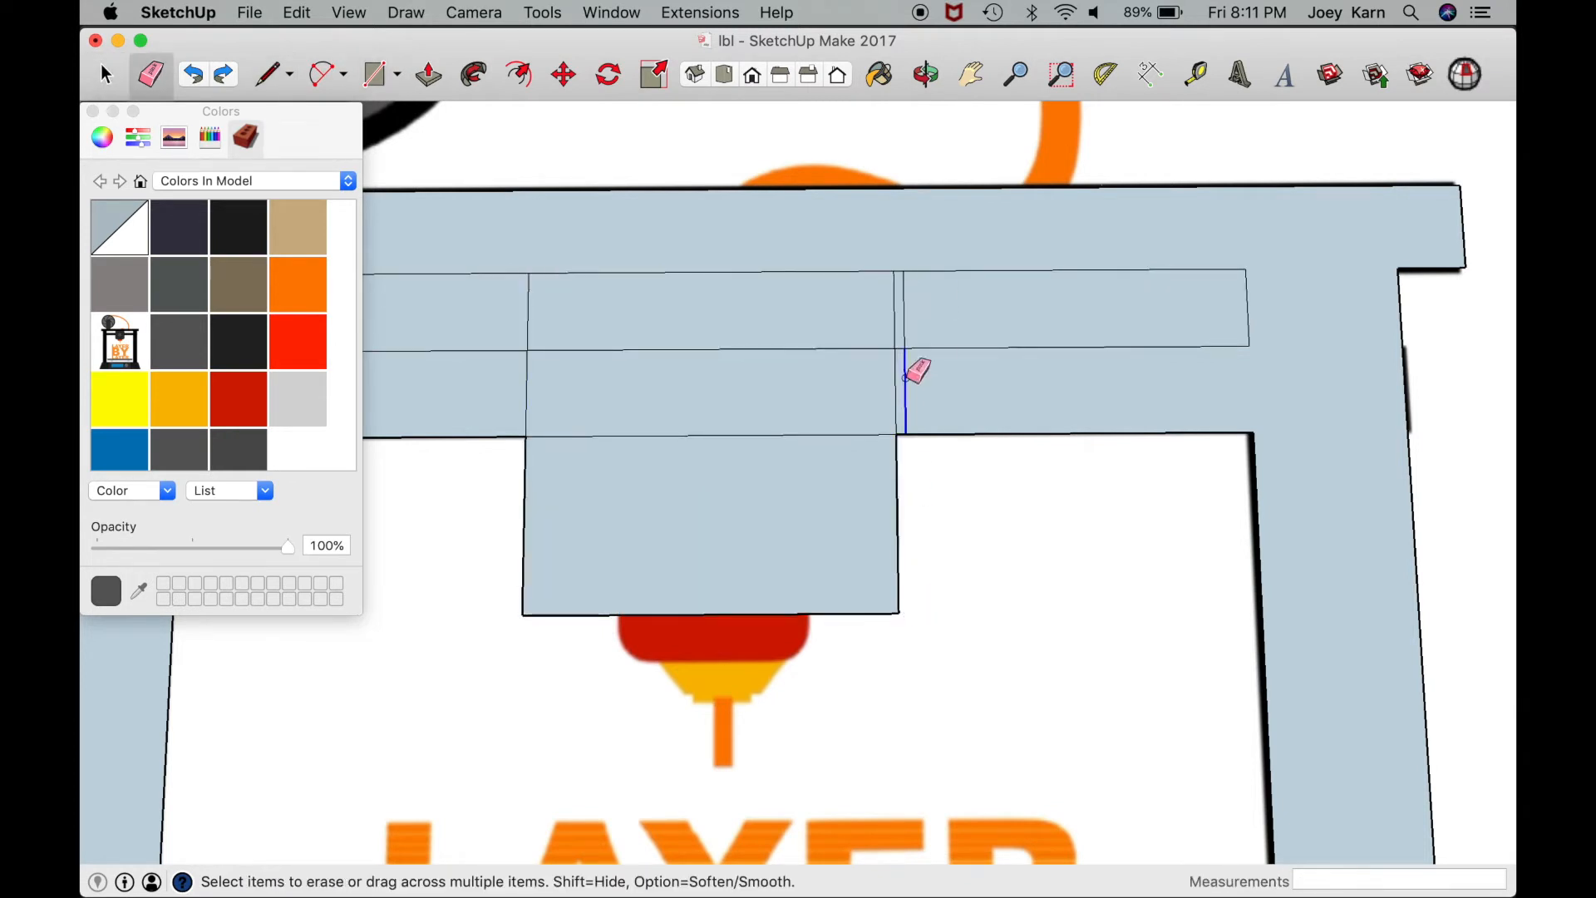
pyautogui.click(905, 376)
# Step: Delete the extruder face above the crossbar and round the block's upper left corner with an arc about 1/4" long
pyautogui.press('space')
pyautogui.click(827, 324)
pyautogui.press('Delete')
pyautogui.click(620, 474)
pyautogui.scroll(2, 620, 474)
pyautogui.press('a')
pyautogui.click(492, 229)
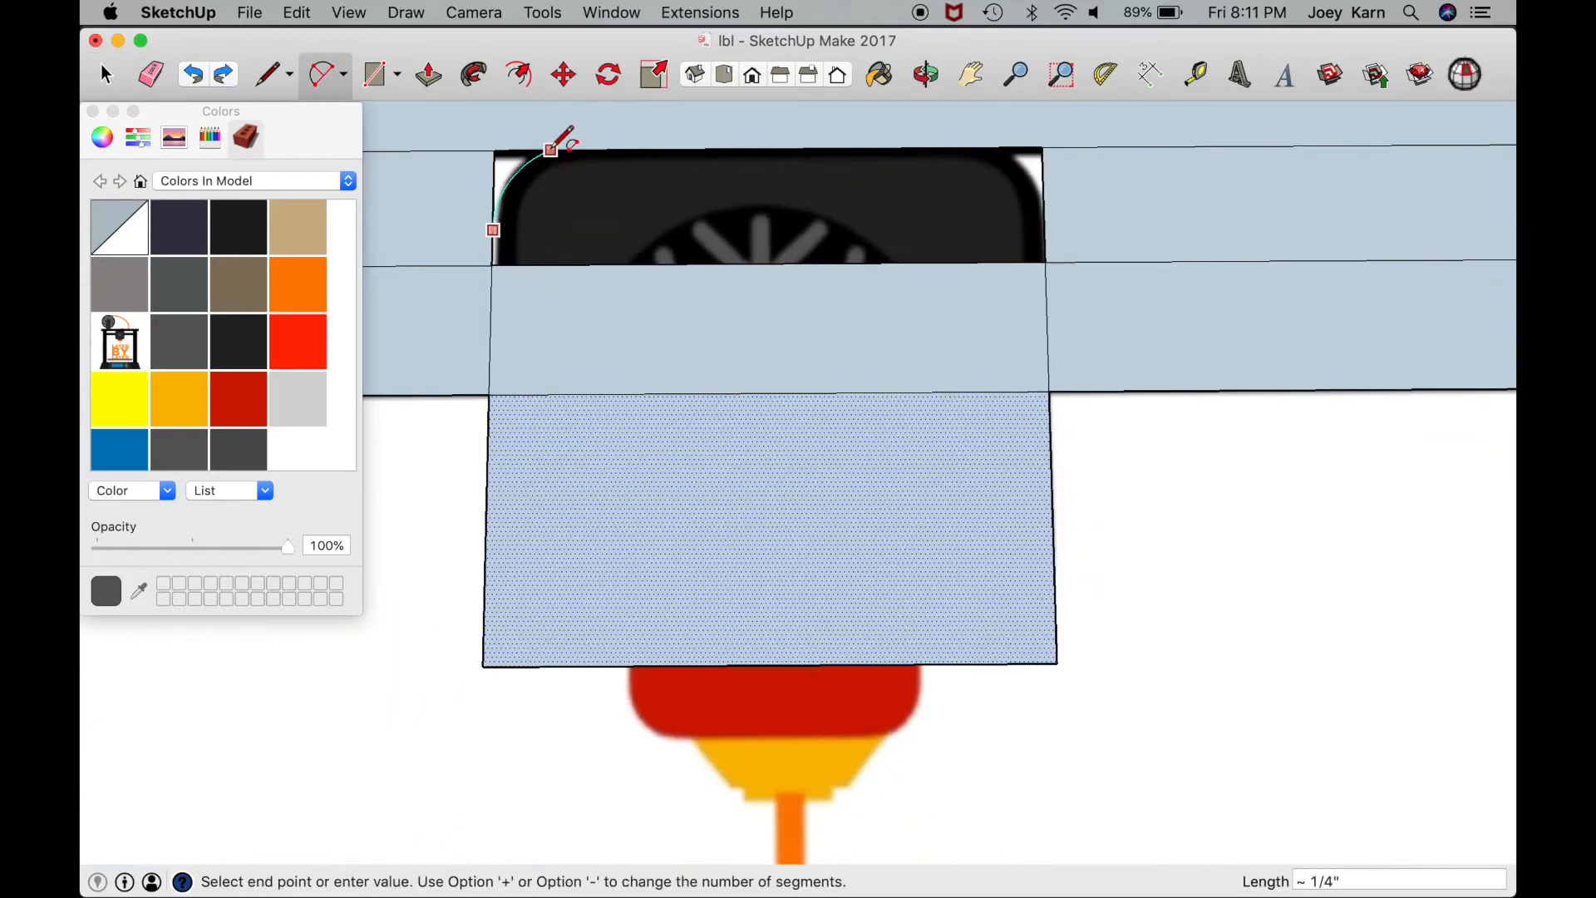
pyautogui.doubleClick(551, 150)
# Step: Copy the small corner piece outside the arc and paste it in the empty area below the extruder block
pyautogui.press('space')
pyautogui.doubleClick(499, 171)
pyautogui.press('super+c')
pyautogui.press('super+v')
pyautogui.click(406, 770)
# Step: Flip the pasted corner piece along the red direction and move it onto the extruder block's upper right corner
pyautogui.click(296, 12)
pyautogui.moveTo(395, 517)
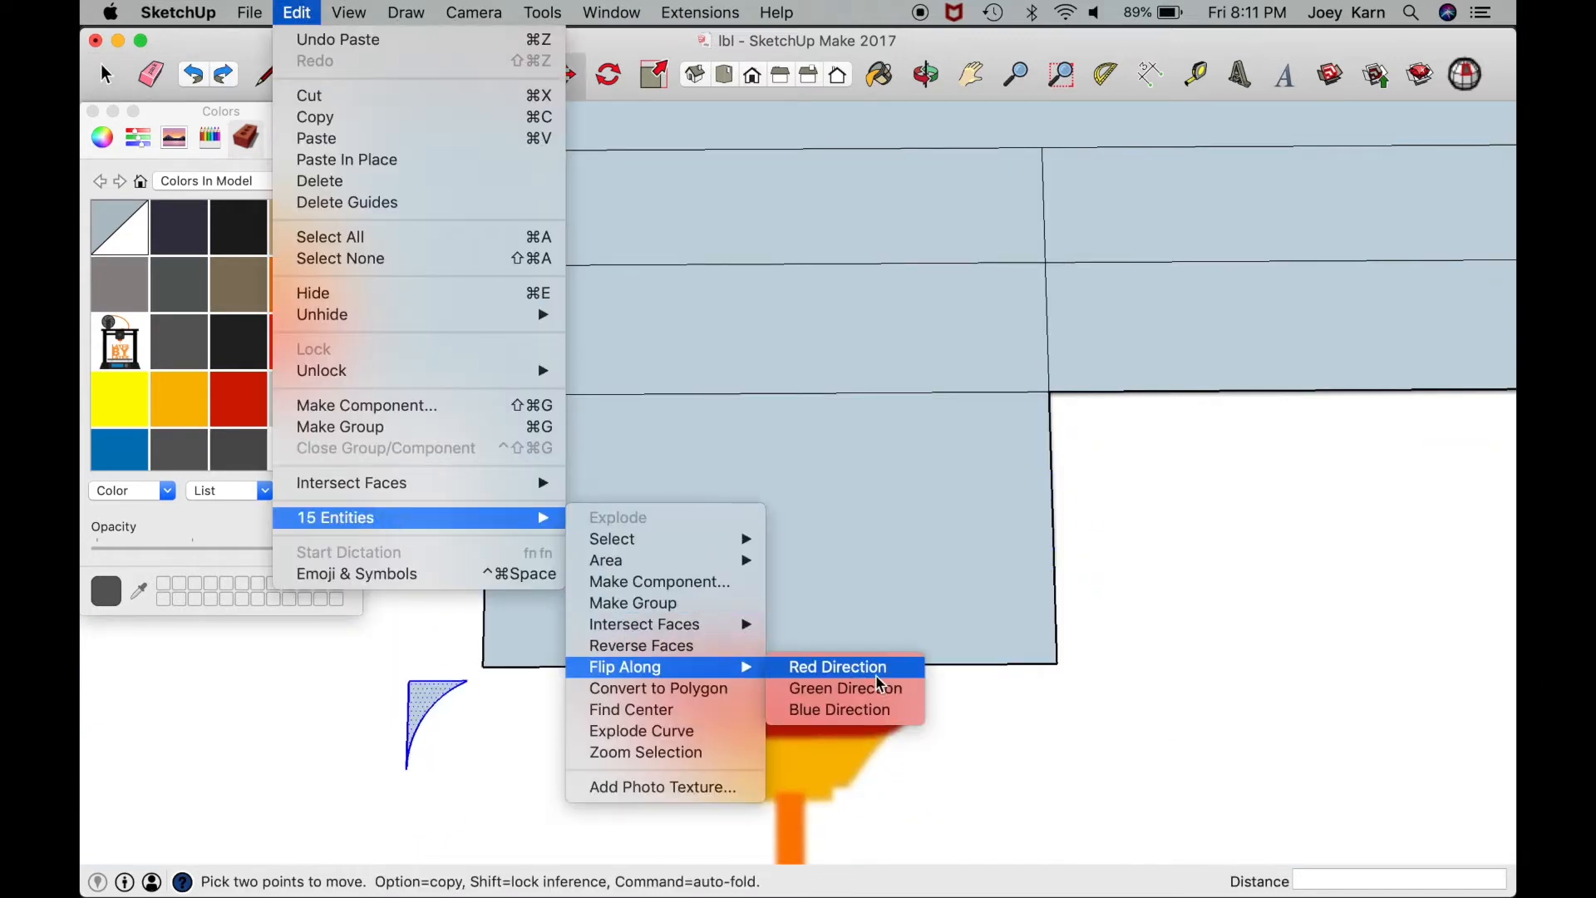
pyautogui.click(877, 675)
pyautogui.click(467, 680)
pyautogui.scroll(-3, 467, 680)
pyautogui.click(807, 364)
pyautogui.press('space')
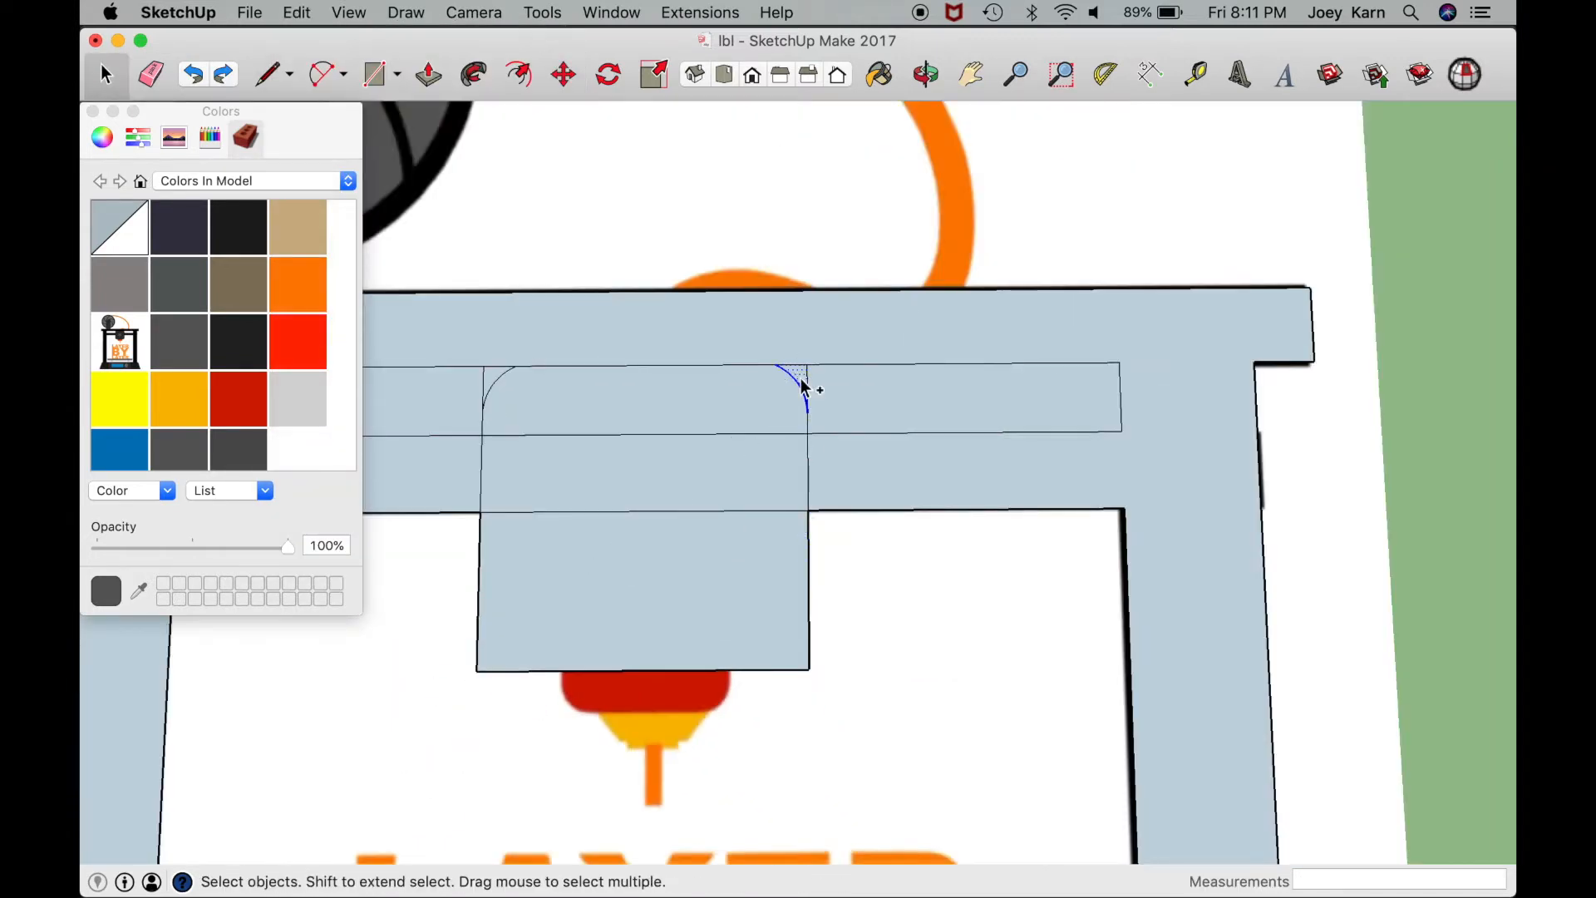
# Step: Copy both upper corner pieces, flip the copy upside down and place it on the extruder block's lower corners
pyautogui.keyDown('shift'); pyautogui.doubleClick(497, 376); pyautogui.keyUp('shift')
pyautogui.press('super+c')
pyautogui.press('super+v')
pyautogui.click(359, 822)
pyautogui.click(297, 12)
pyautogui.moveTo(632, 668)
pyautogui.click(830, 689)
pyautogui.click(694, 821)
pyautogui.click(808, 670)
# Step: Erase the leftover corner and crossing lines around the extruder block and delete the faces in the gaps above the crossbar
pyautogui.press('e')
pyautogui.moveTo(482, 624); pyautogui.dragTo(480, 655)
pyautogui.click(482, 379)
pyautogui.press('space')
pyautogui.click(969, 397)
pyautogui.press('Delete')
pyautogui.scroll(-3, 961, 416)
pyautogui.press('e')
pyautogui.moveTo(817, 431); pyautogui.dragTo(808, 493)
# Step: Delete the extruder block face, draw a line about 1 5/16" long above its rounded bottom, and move the bottom up to the image outline
pyautogui.click(786, 509)
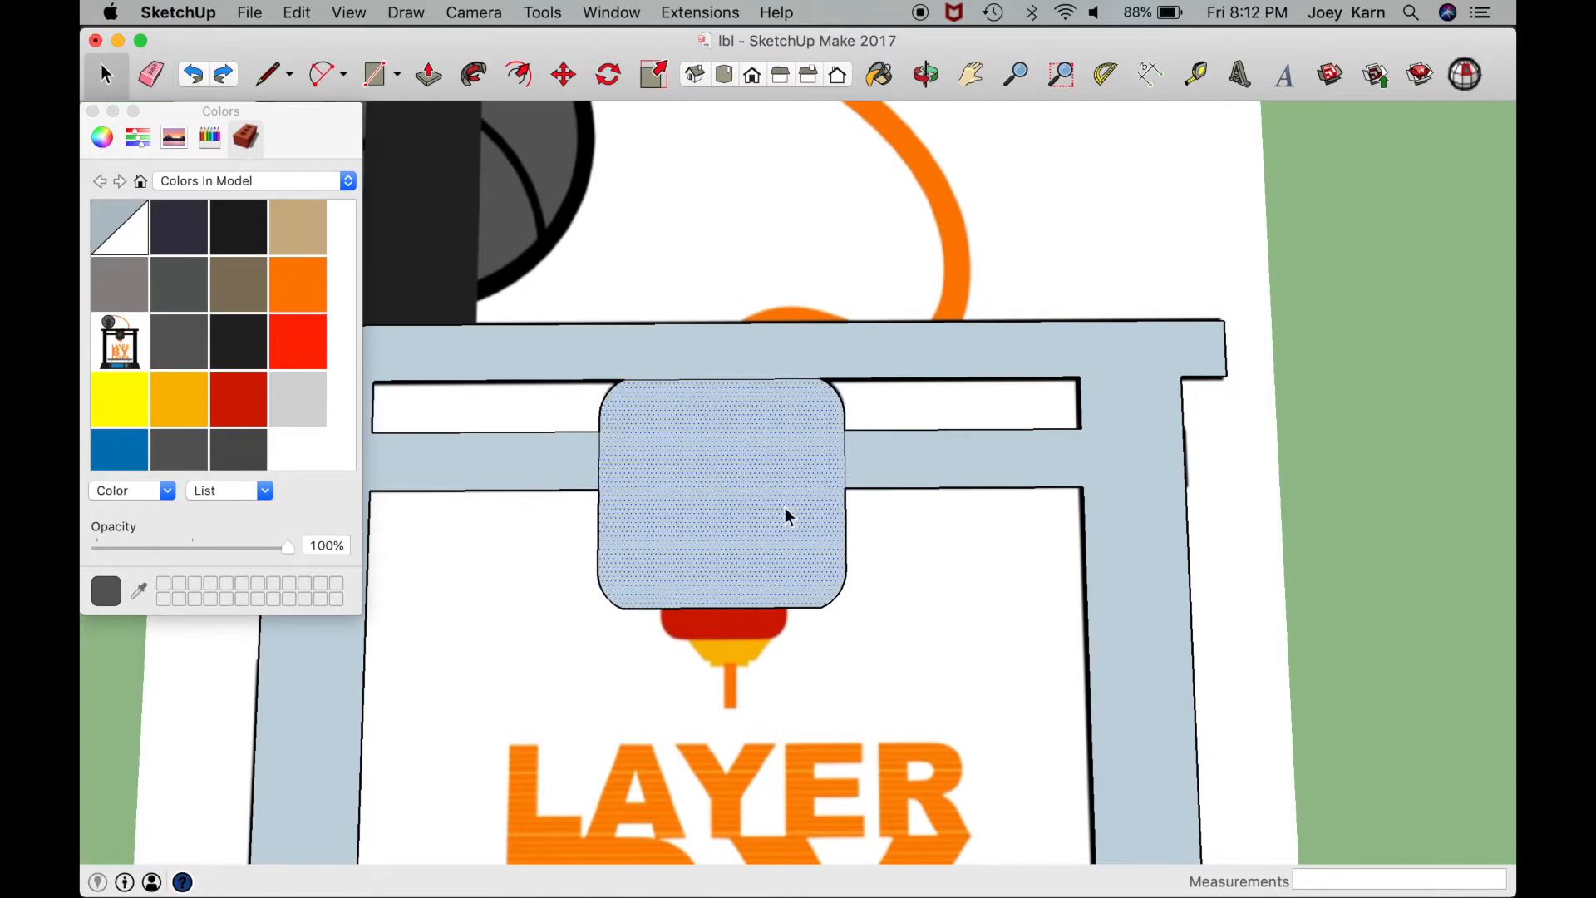
pyautogui.press('Delete')
pyautogui.press('l')
pyautogui.click(599, 571)
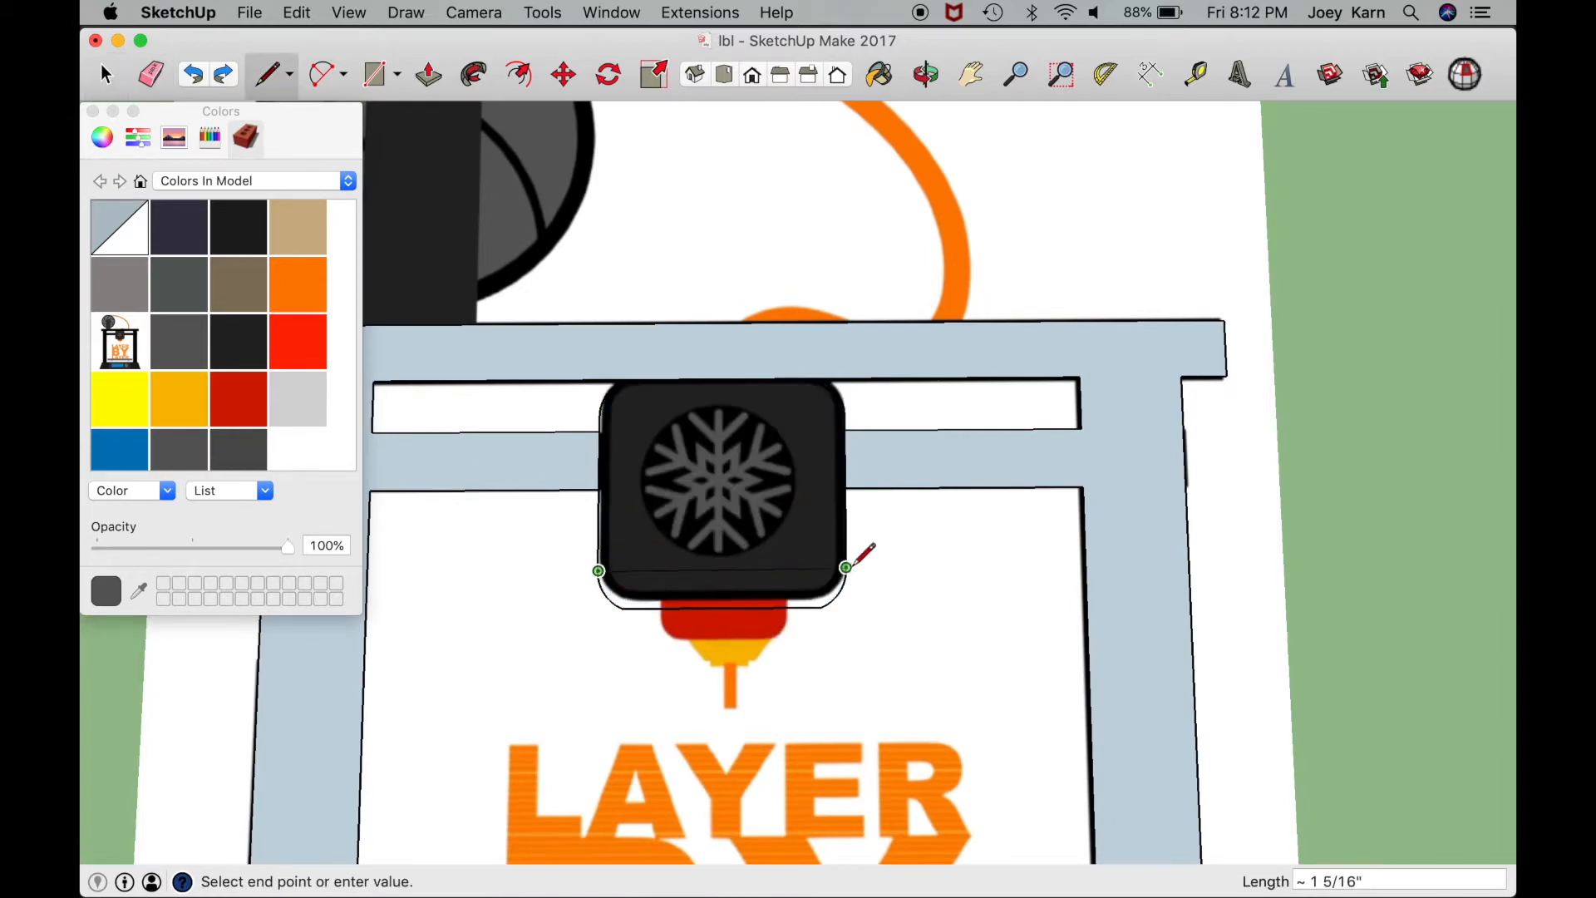
pyautogui.click(846, 567)
pyautogui.press('space')
pyautogui.click(800, 592)
pyautogui.press('m')
pyautogui.press('space')
# Step: Erase the dividing line across the lower part of the extruder block and delete the block's face
pyautogui.press('e')
pyautogui.click(741, 558)
pyautogui.press('space')
pyautogui.click(774, 544)
pyautogui.press('Delete')
# Step: Draw a circle over the extruder block's snowflake emblem, centred on a vertical guide line, and erase the line
pyautogui.press('l')
pyautogui.click(718, 357)
pyautogui.click(719, 596)
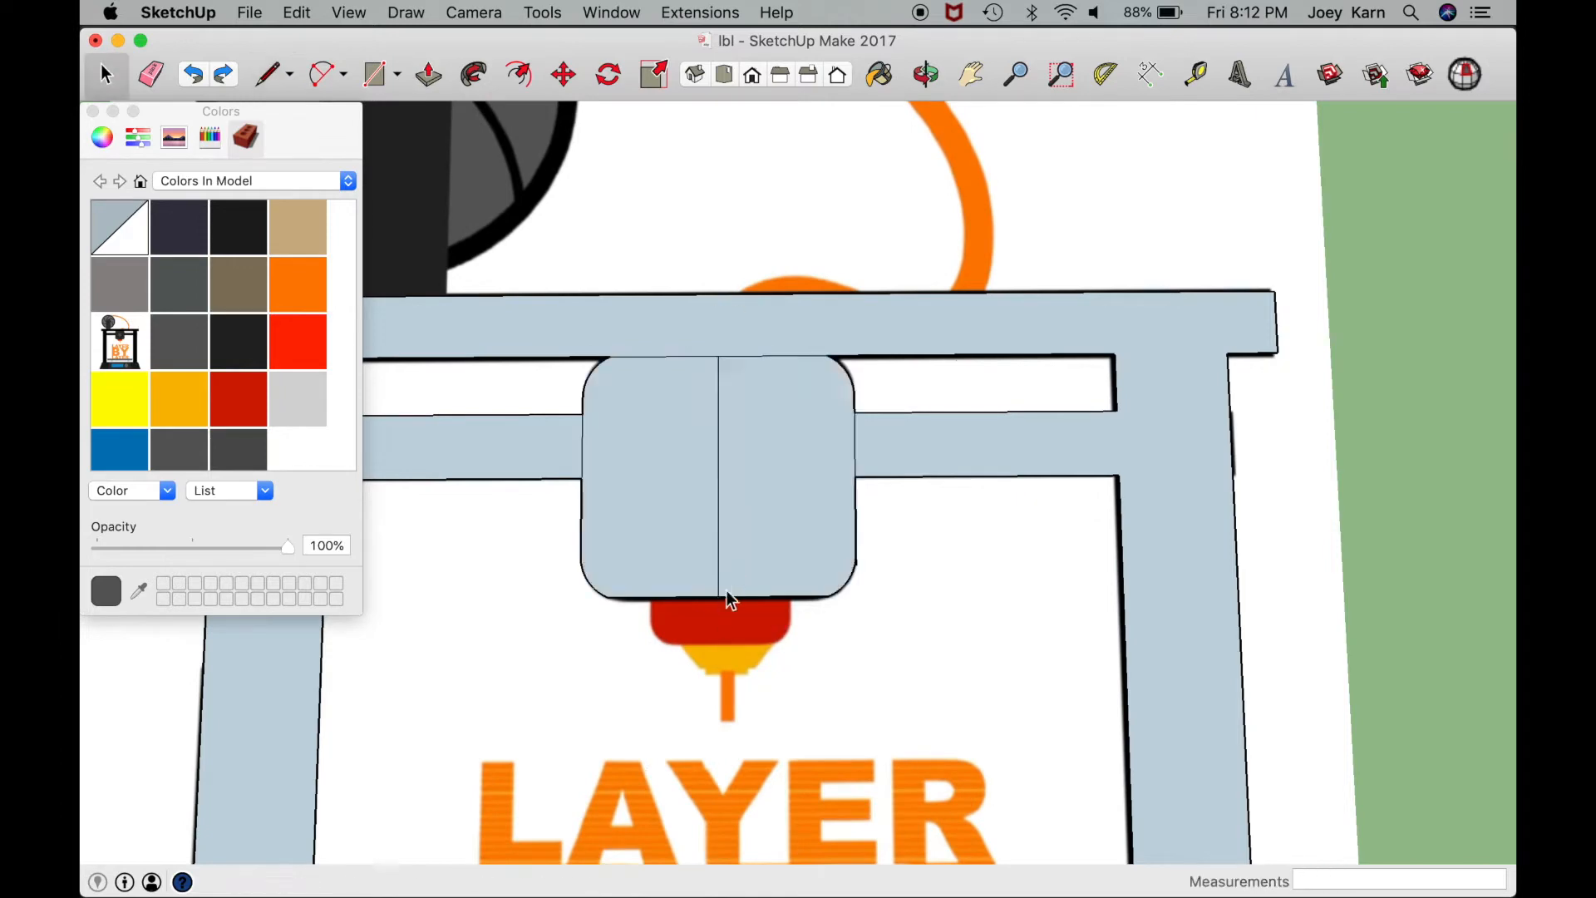
pyautogui.click(726, 593)
pyautogui.press('Delete')
pyautogui.press('c')
pyautogui.click(719, 474)
pyautogui.click(719, 386)
pyautogui.press('e')
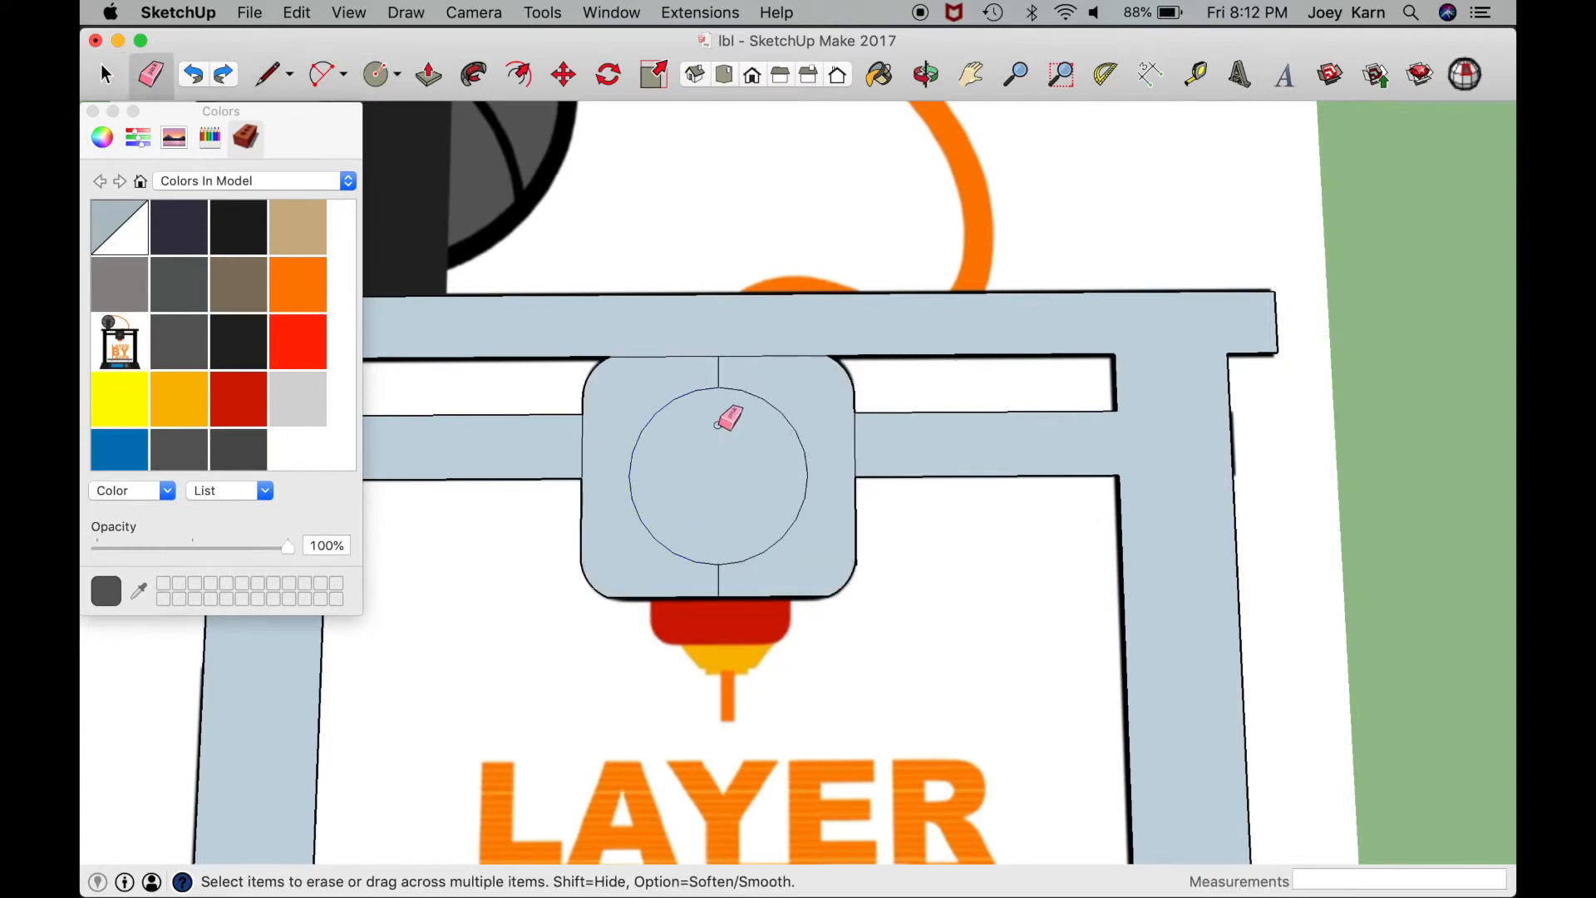
pyautogui.scroll(-5, 716, 579)
pyautogui.press('h')
pyautogui.moveTo(944, 327); pyautogui.dragTo(856, 258)
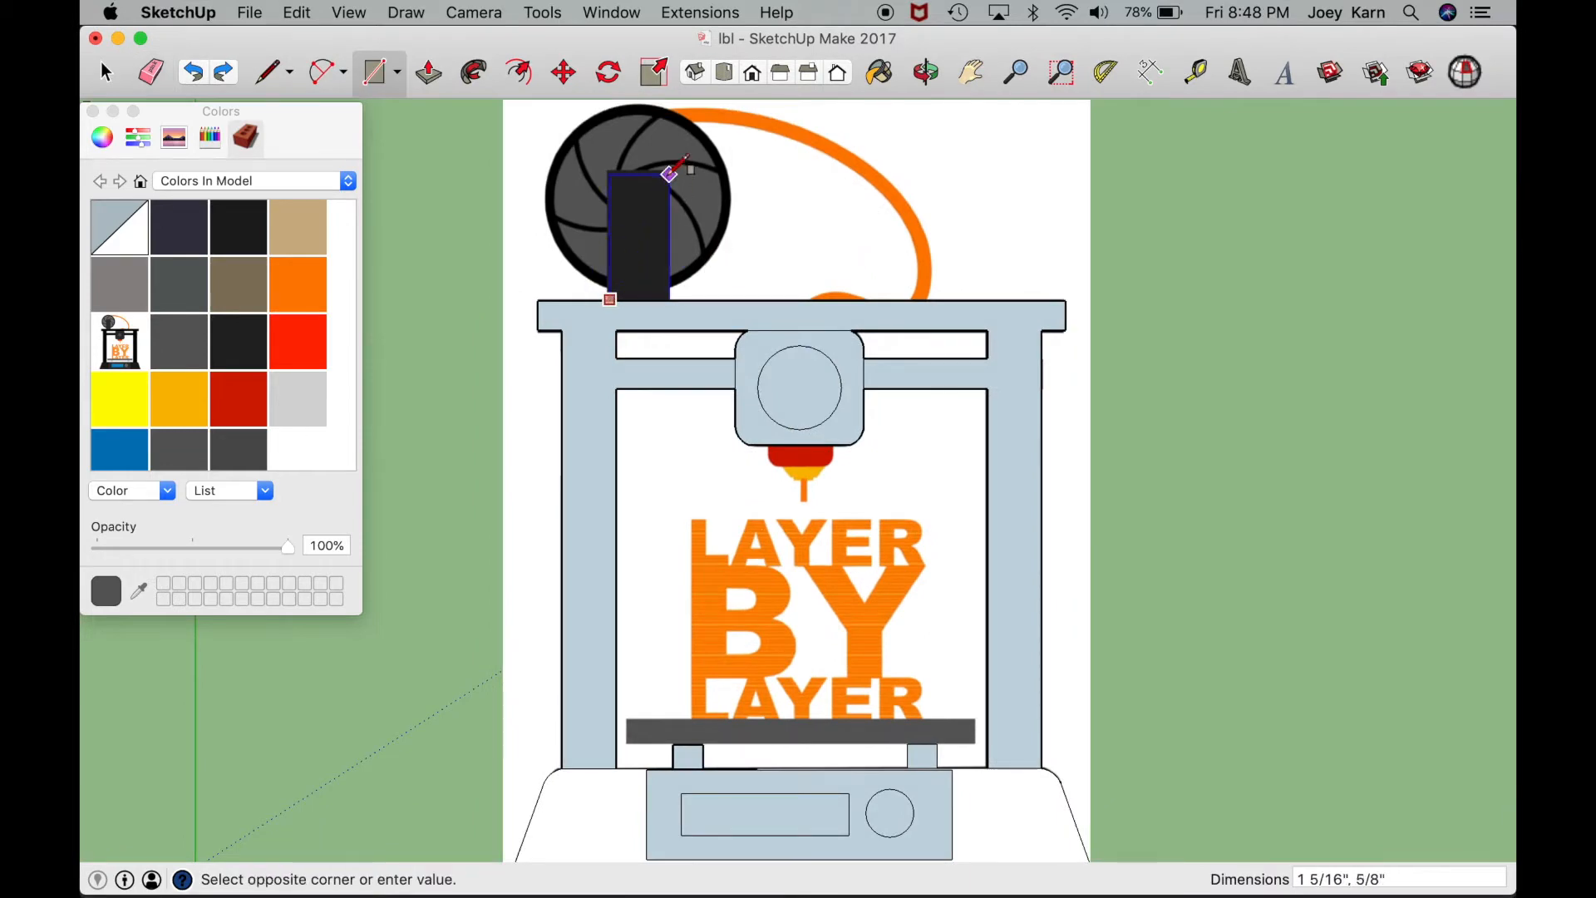
# Step: Trace the spool's support post with a rectangle about 1 5/16" by 5/8" and align its left edge with the image
pyautogui.press('m')
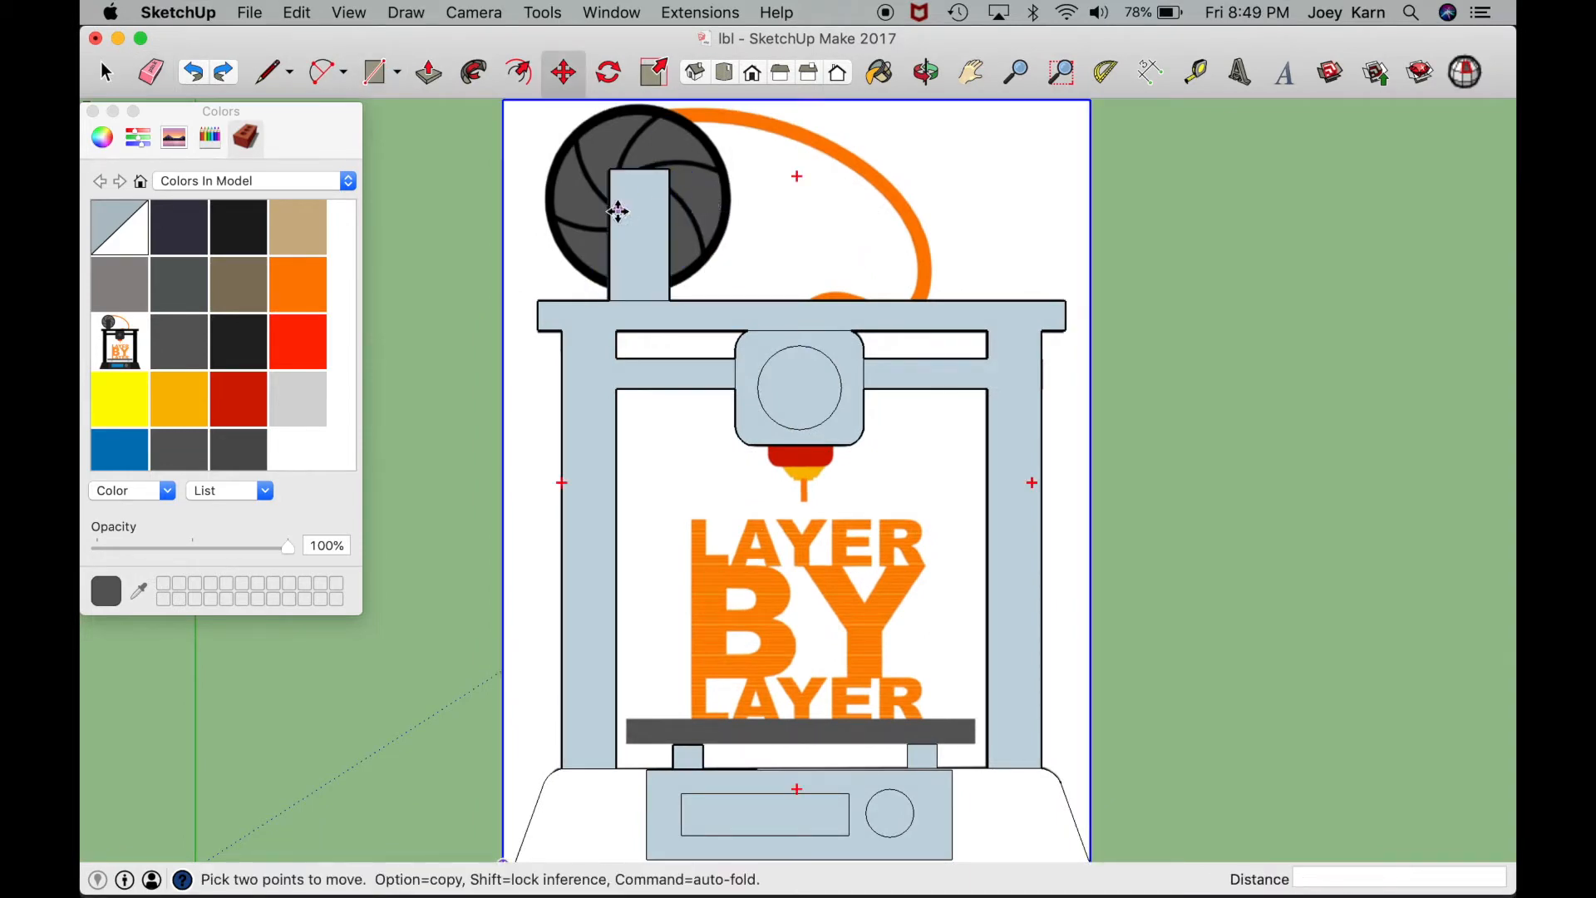
pyautogui.press('space')
pyautogui.click(616, 221)
pyautogui.press('m')
pyautogui.click(610, 213)
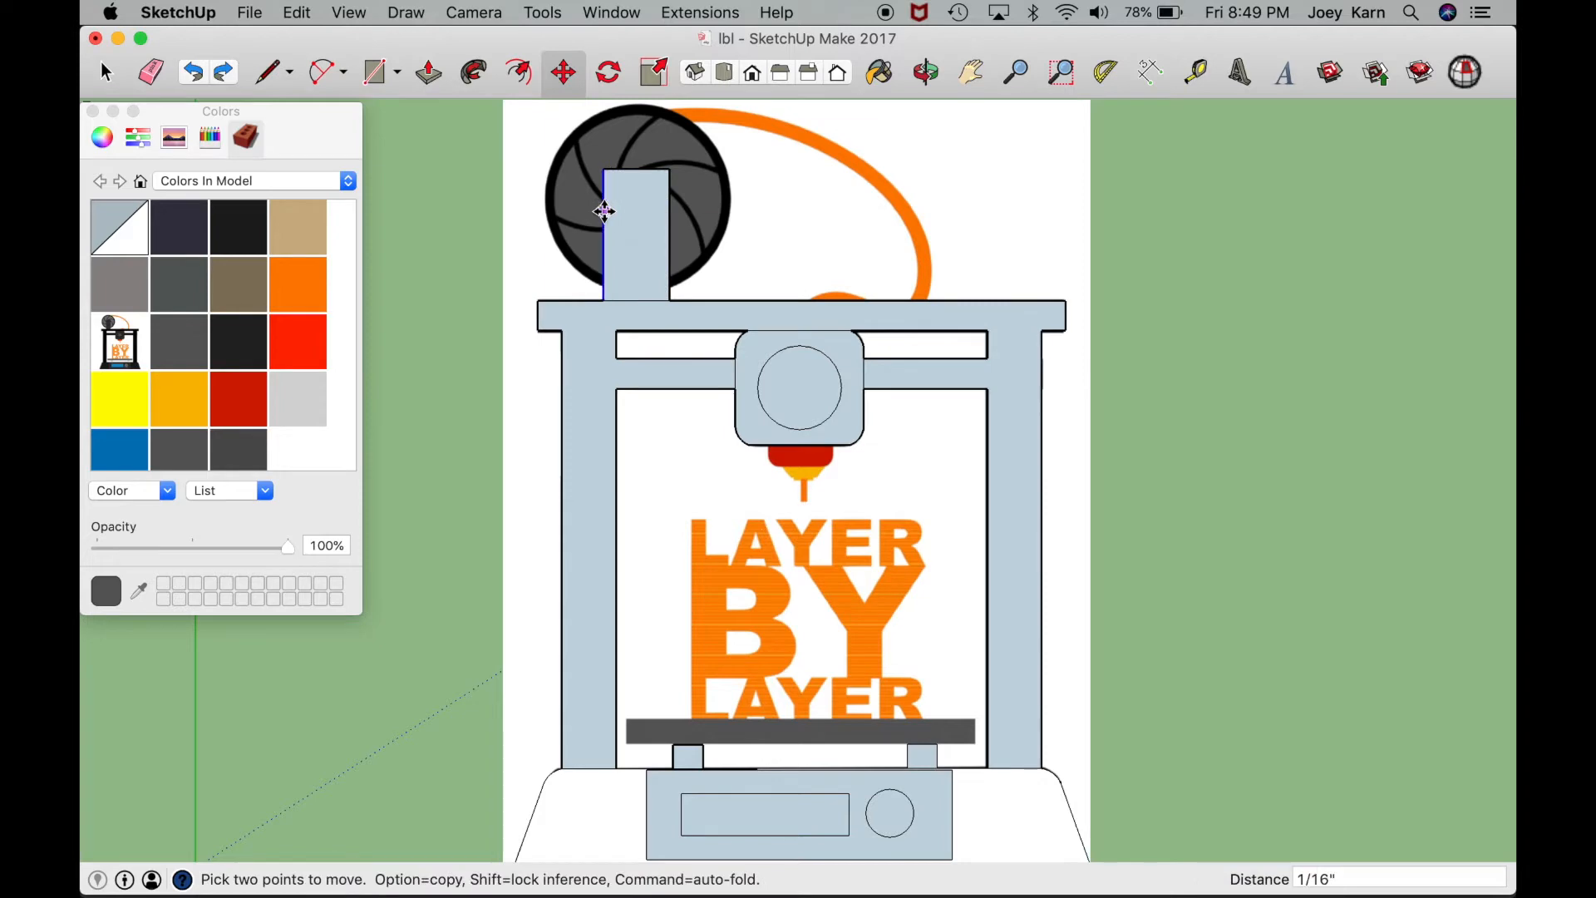
pyautogui.scroll(3, 605, 211)
pyautogui.click(619, 223)
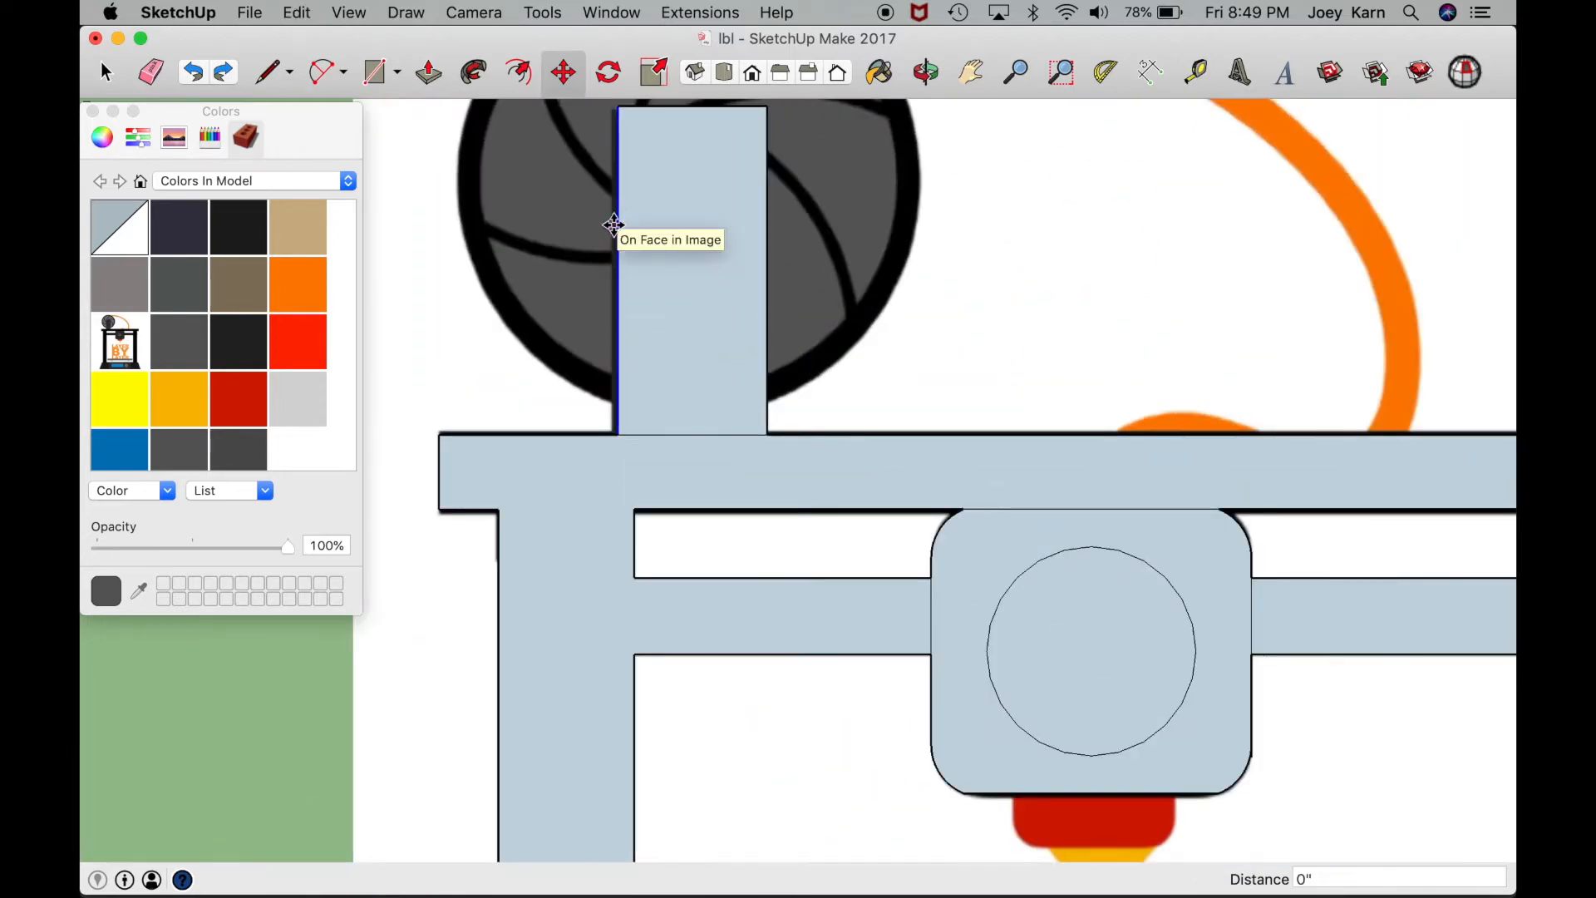
pyautogui.scroll(-4, 611, 235)
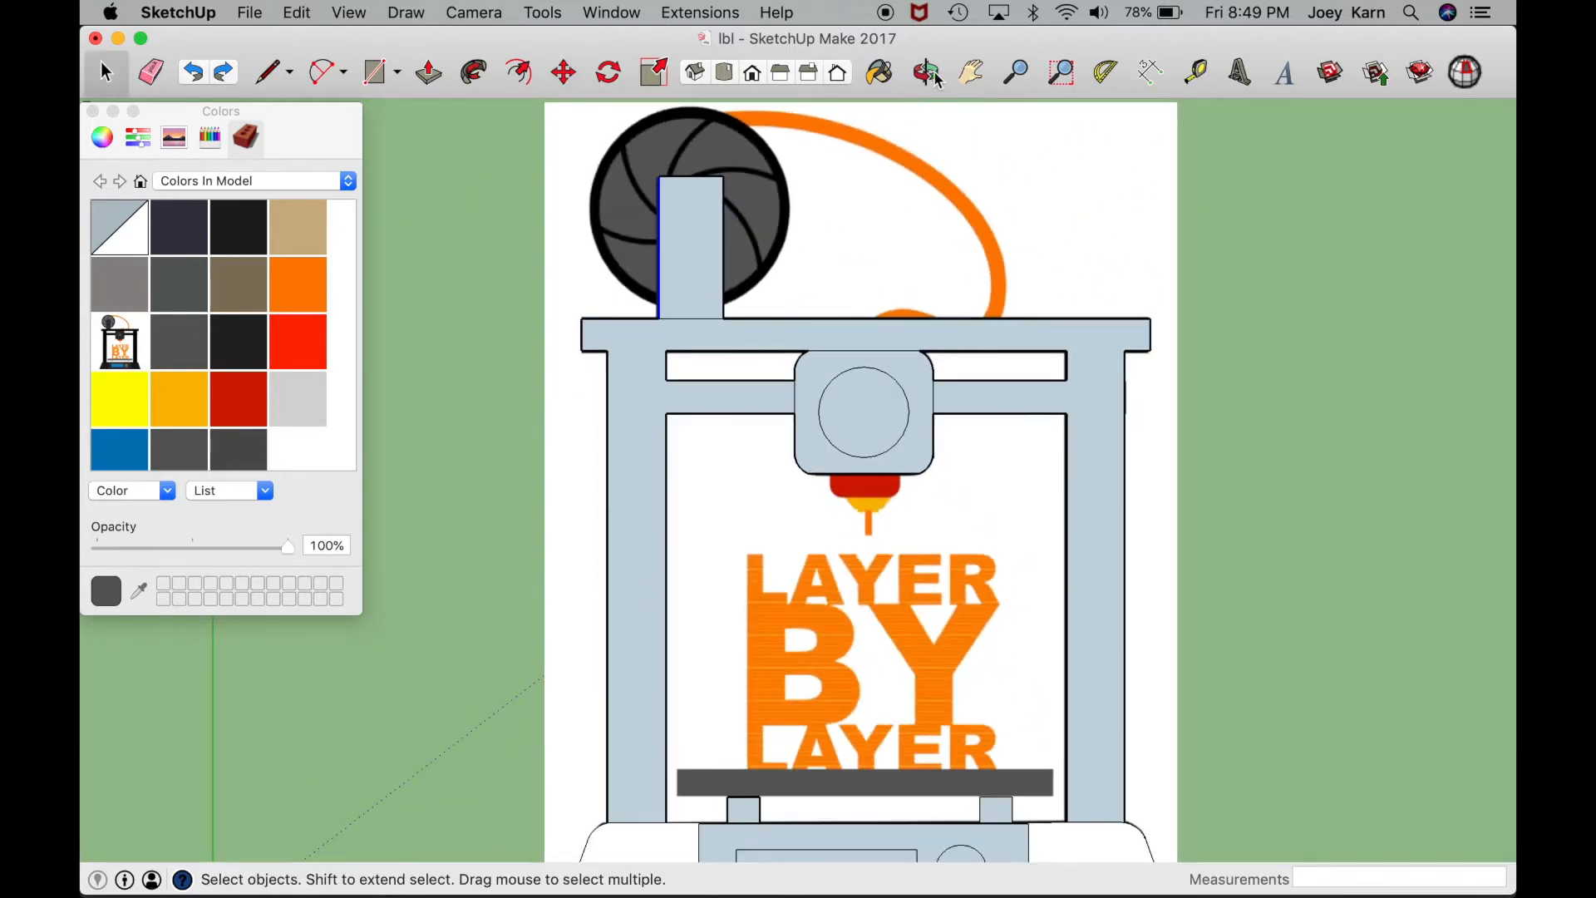
# Step: Trace the spool's outer rim with two concentric circles around its centre
pyautogui.click(970, 73)
pyautogui.moveTo(786, 231); pyautogui.dragTo(798, 331)
pyautogui.click(700, 293)
pyautogui.click(819, 274)
pyautogui.press('h')
pyautogui.moveTo(597, 279); pyautogui.dragTo(790, 518)
pyautogui.scroll(5, 922, 515)
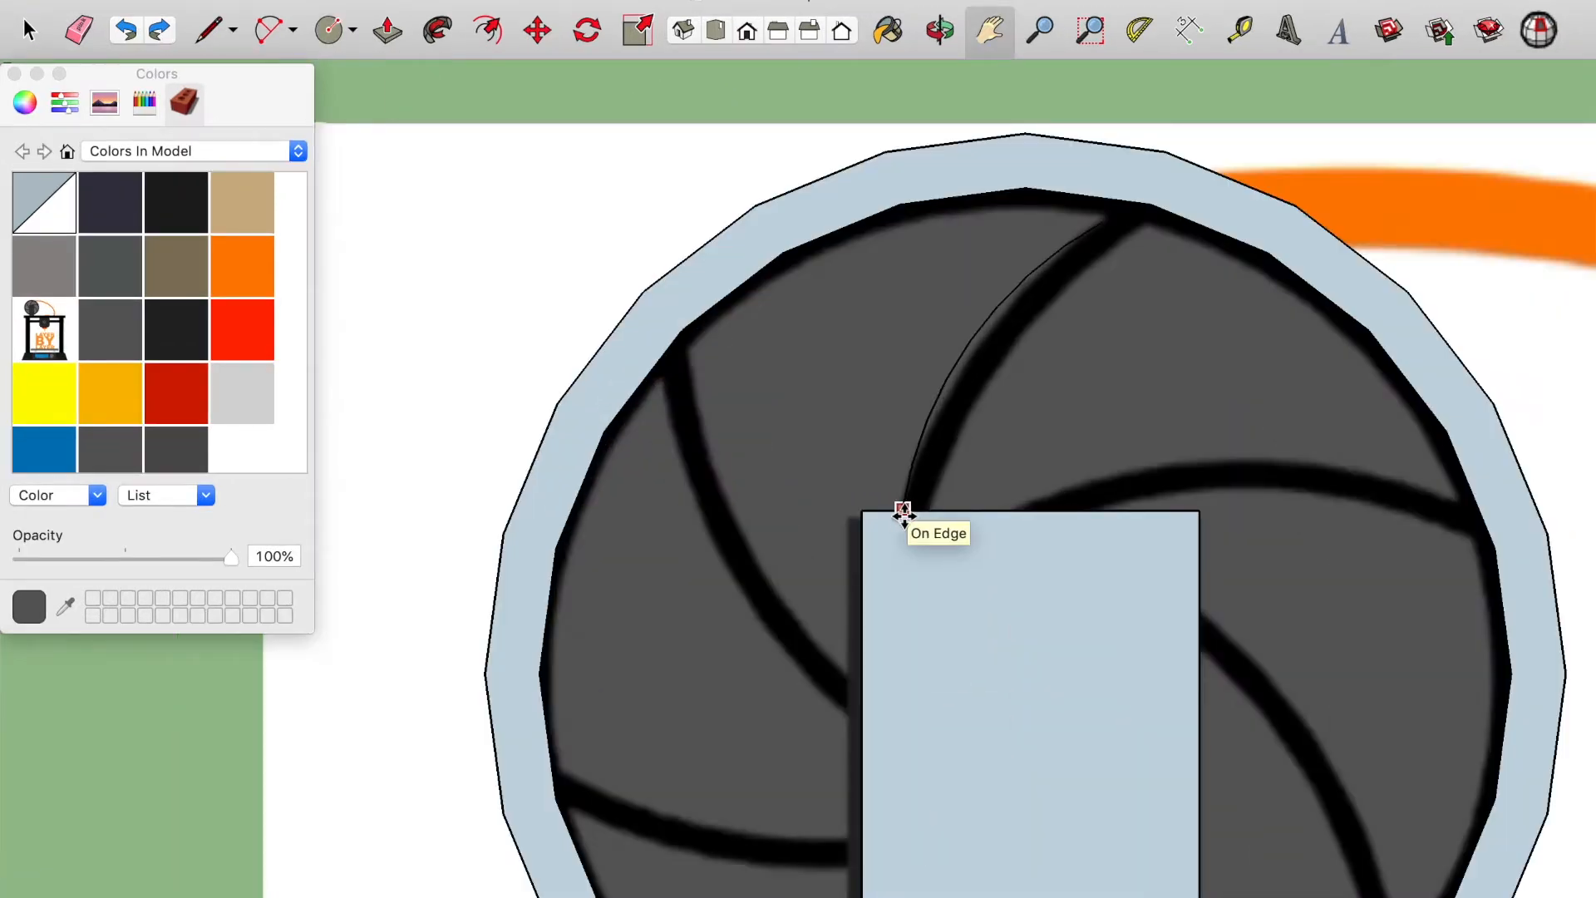
# Step: Trace the other curved side of the spool's upper spoke with an arc from the post's top edge to the inner rim
pyautogui.click(1147, 202)
pyautogui.press('space')
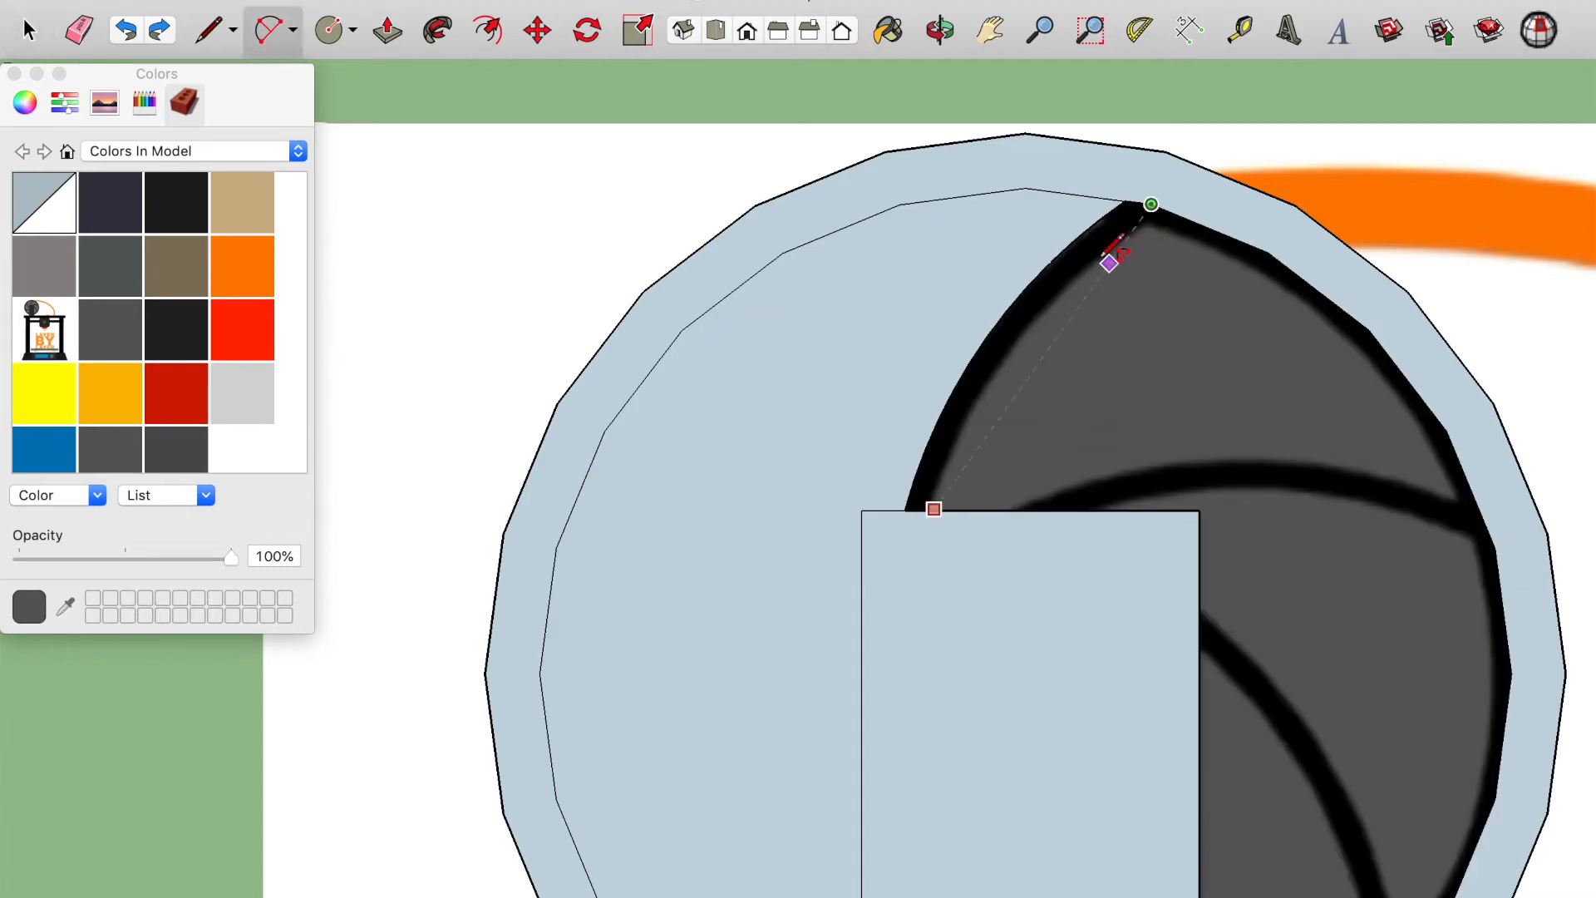
pyautogui.click(1110, 259)
pyautogui.press('space')
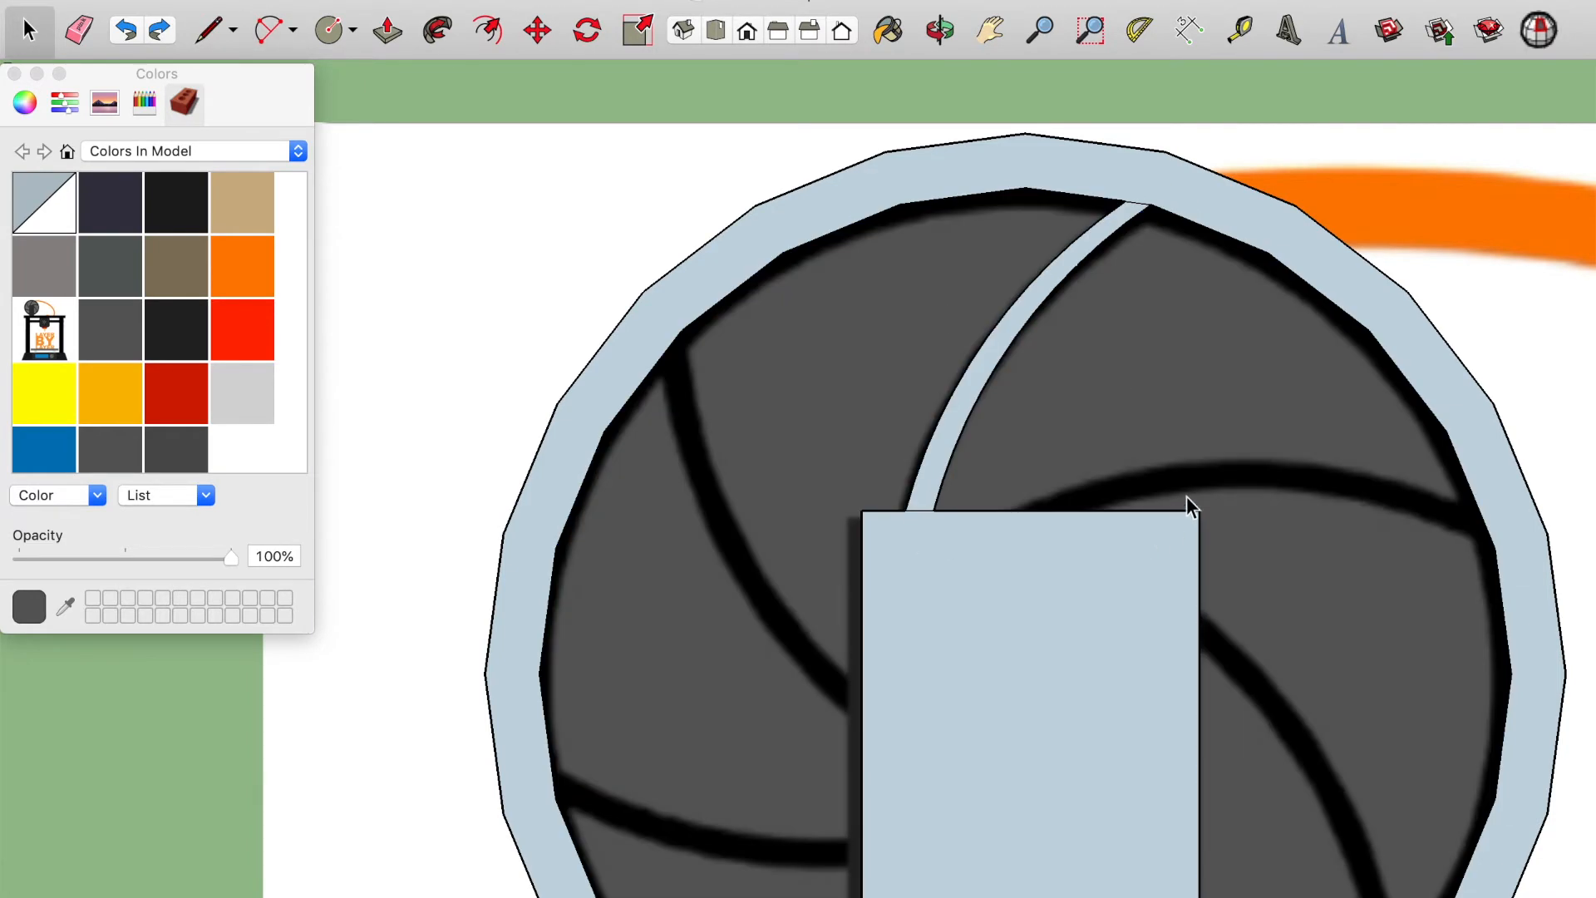
# Step: Draw the upper and lower arcs of the second spoke from the post's top edge to the rim's right side
pyautogui.click(1317, 454)
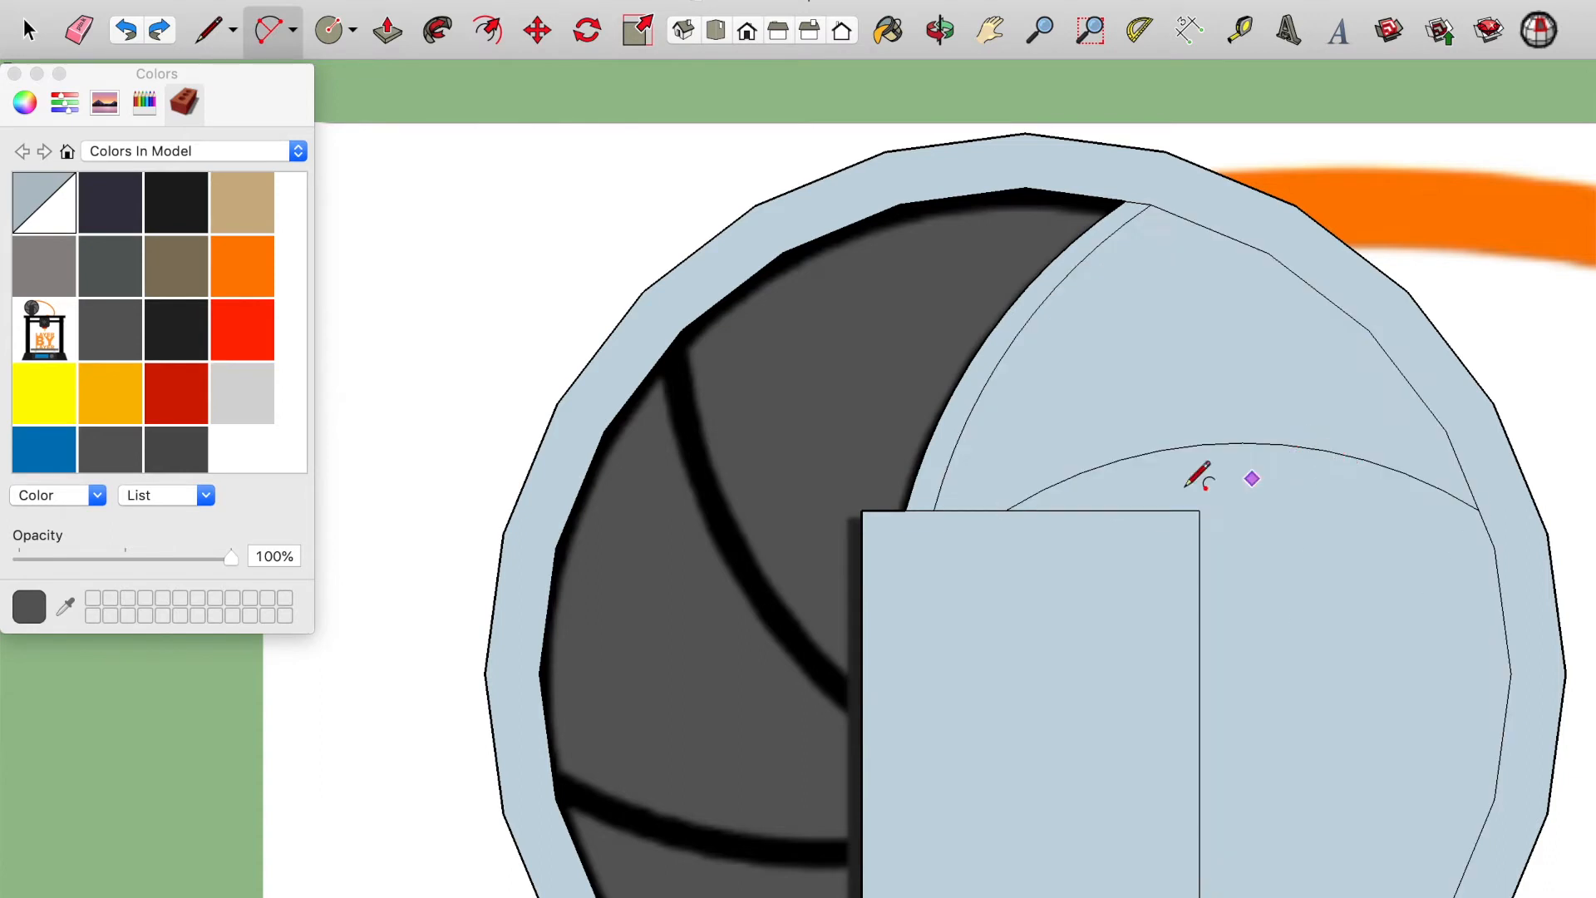
pyautogui.press('a')
pyautogui.click(1493, 547)
pyautogui.click(1361, 488)
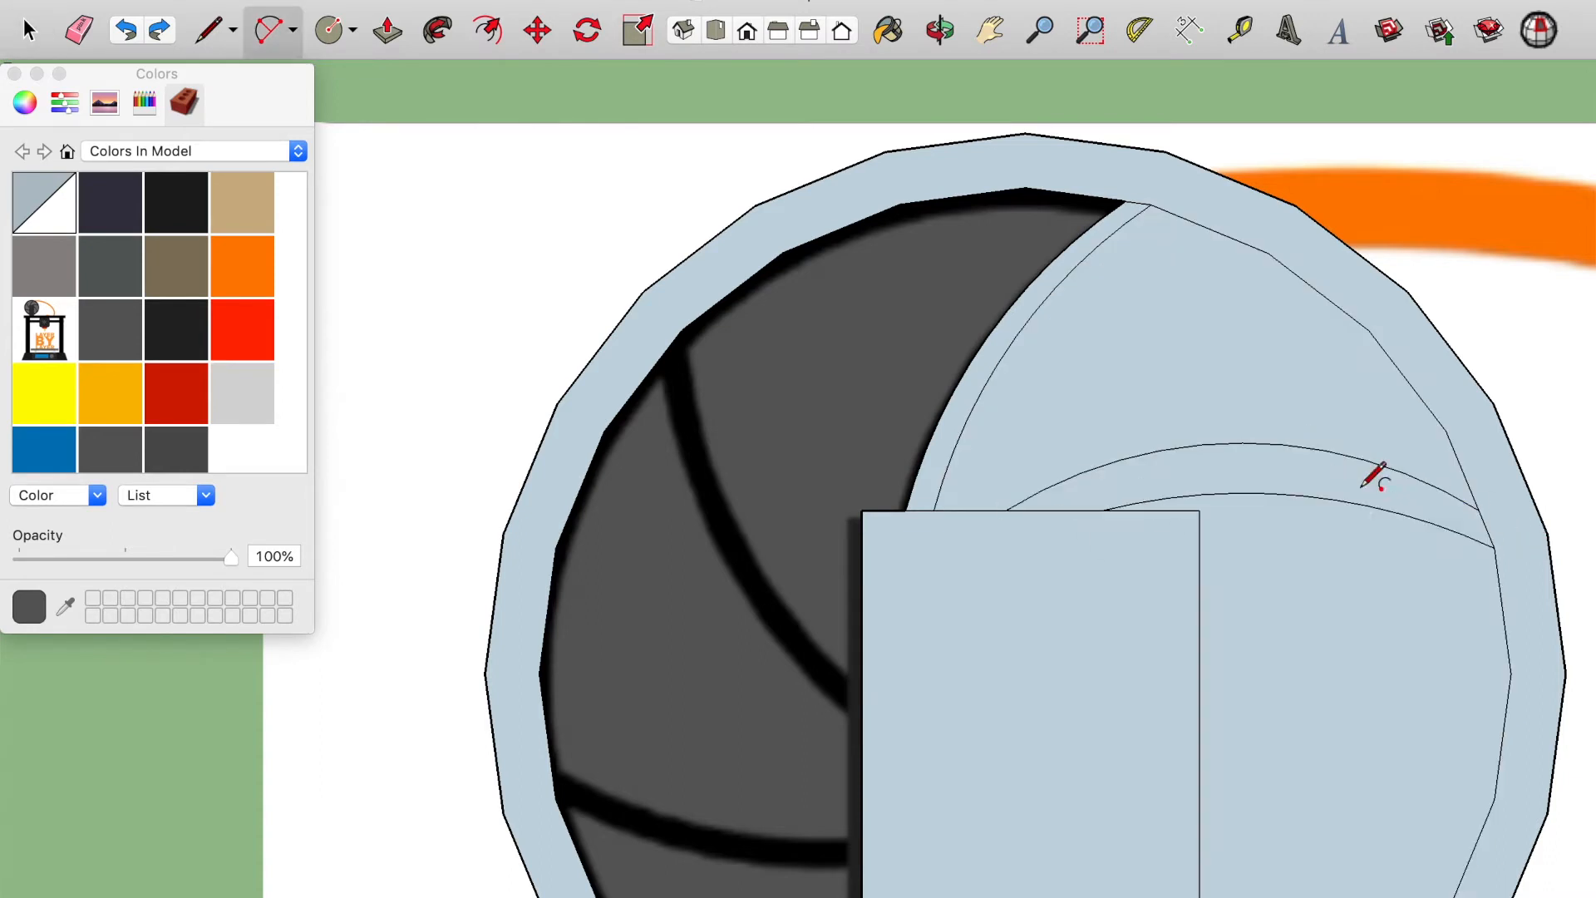
# Step: Redraw the second spoke's upper arc with less bulge, erase the old arc and delete the face below the spoke
pyautogui.press('a')
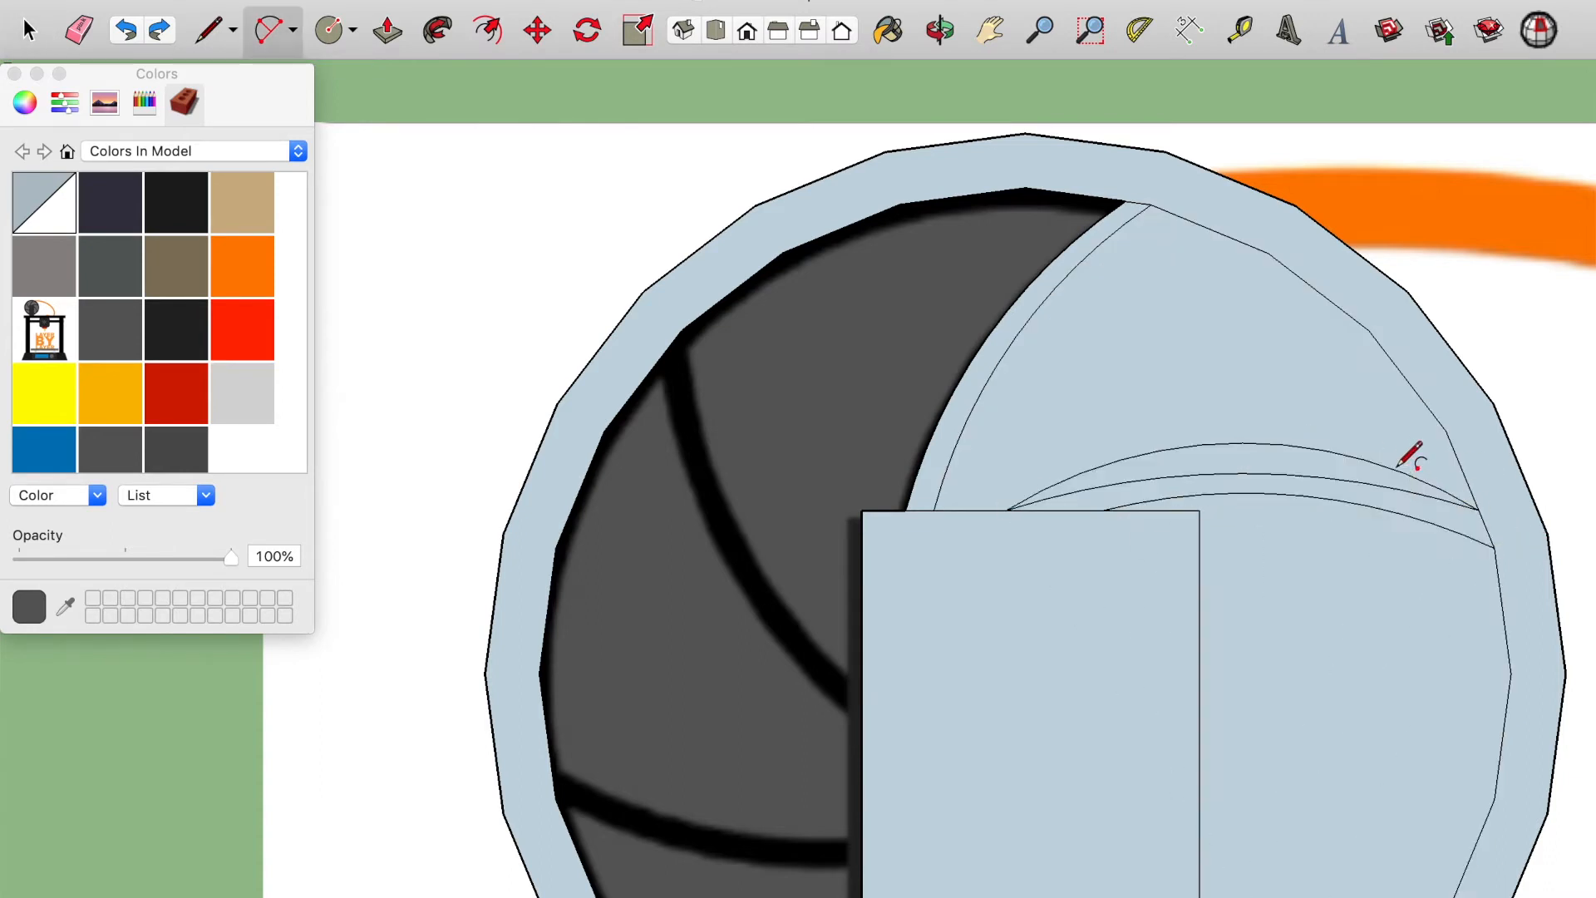
pyautogui.click(1390, 471)
pyautogui.scroll(5, 1209, 449)
pyautogui.click(920, 478)
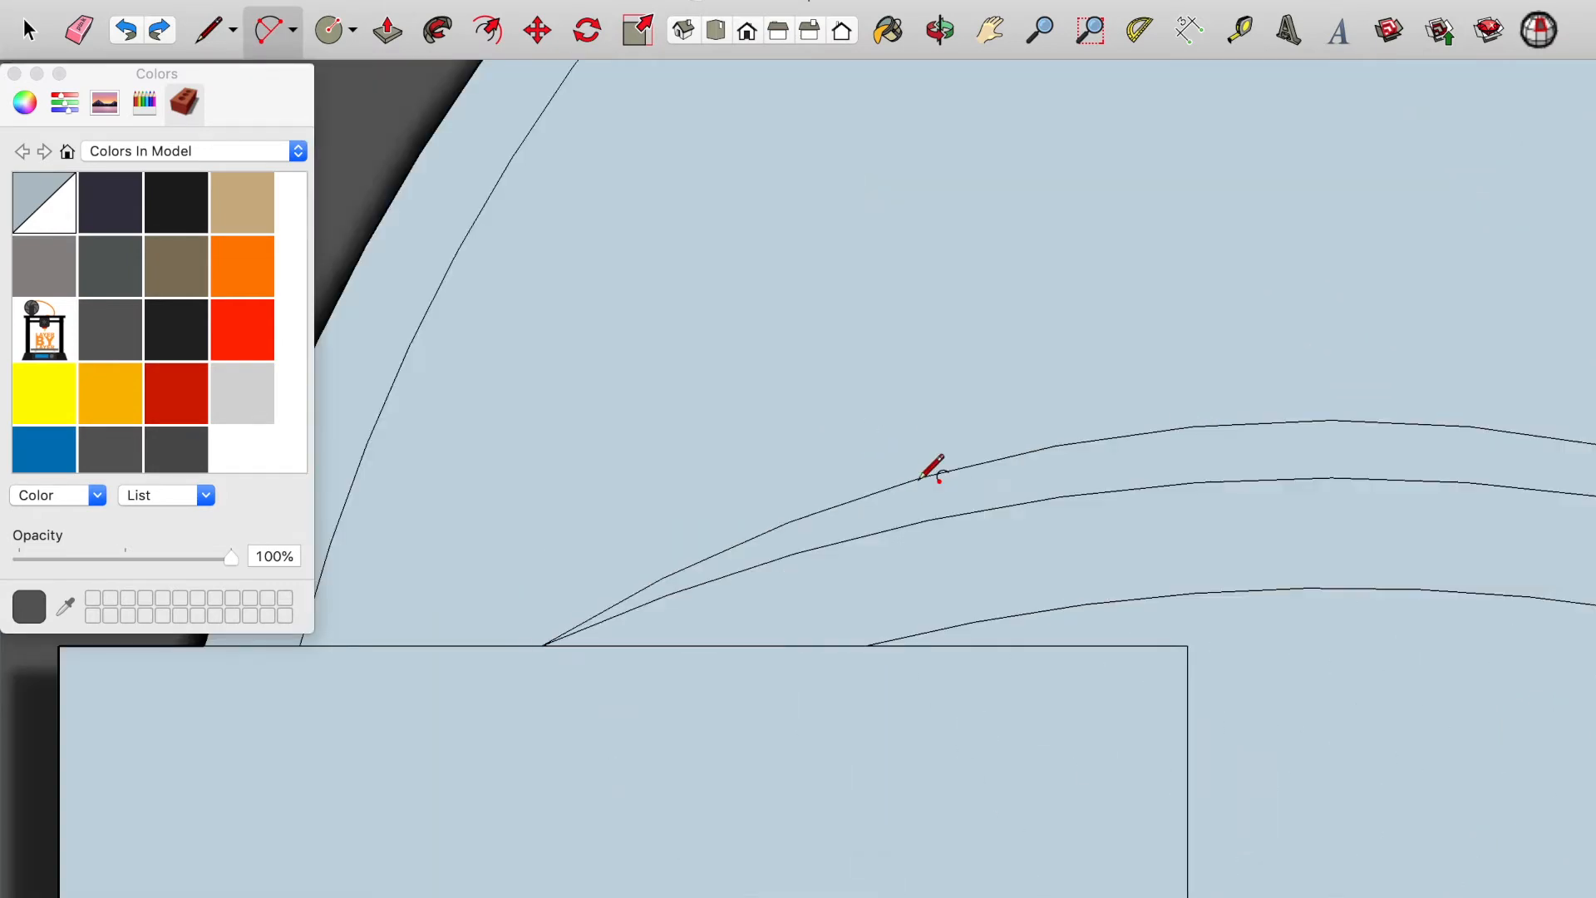
pyautogui.scroll(-6, 924, 476)
pyautogui.press('e')
pyautogui.click(946, 475)
pyautogui.press('space')
pyautogui.click(1179, 597)
pyautogui.press('Delete')
pyautogui.scroll(-1, 1179, 596)
pyautogui.scroll(2, 1057, 431)
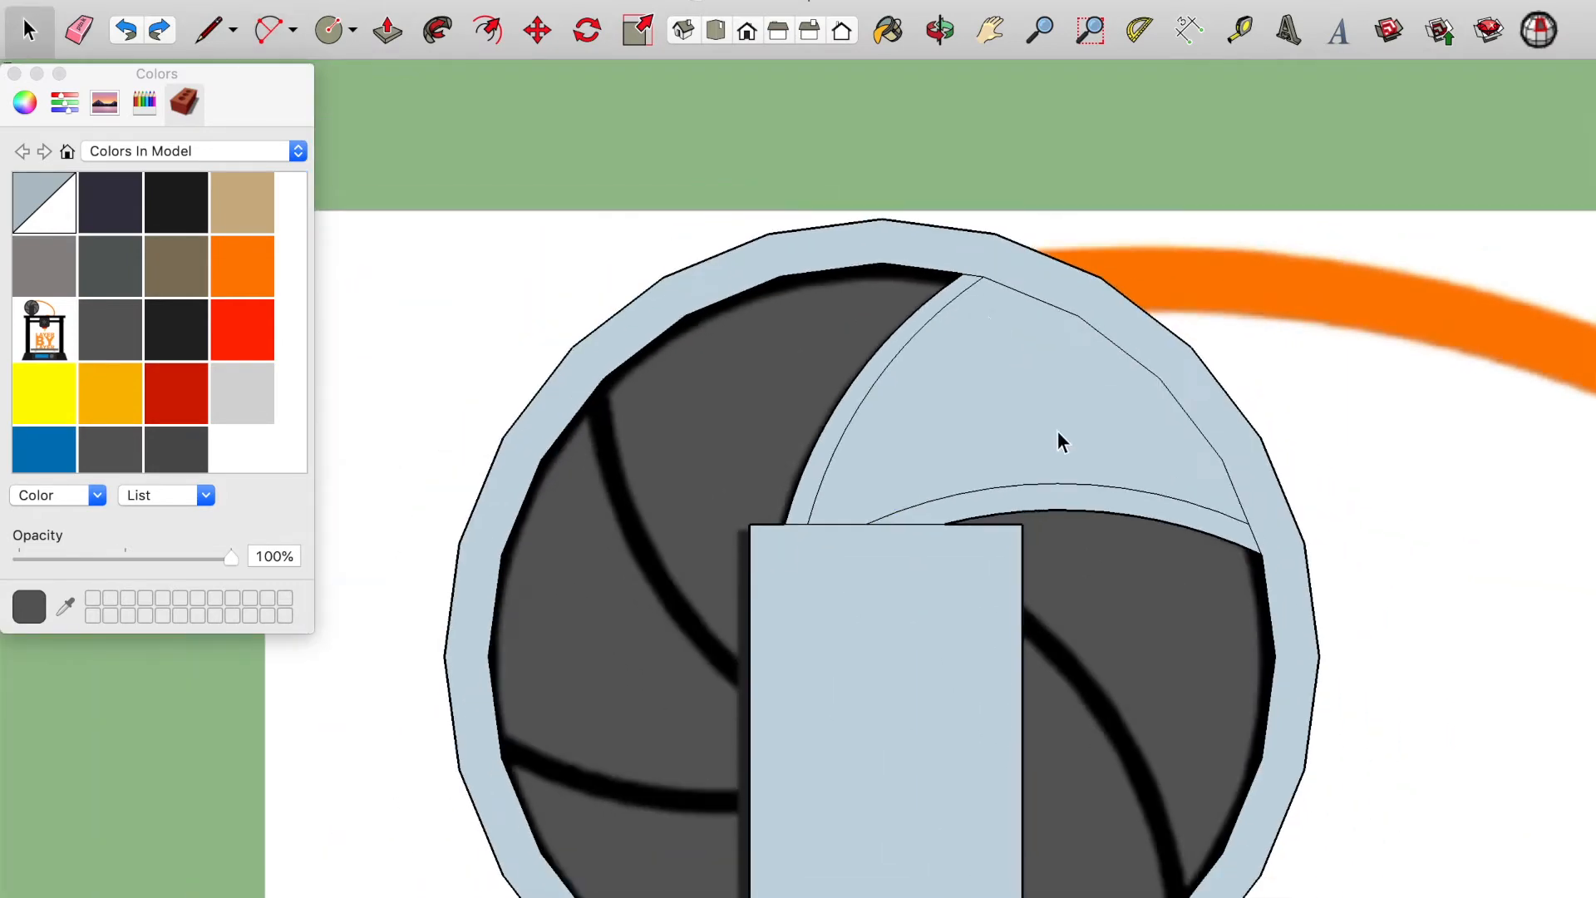
# Step: Copy the face between the two traced spokes and paste it in the empty area beside the image
pyautogui.scroll(-5, 989, 317)
pyautogui.press('super+c')
pyautogui.press('super+v')
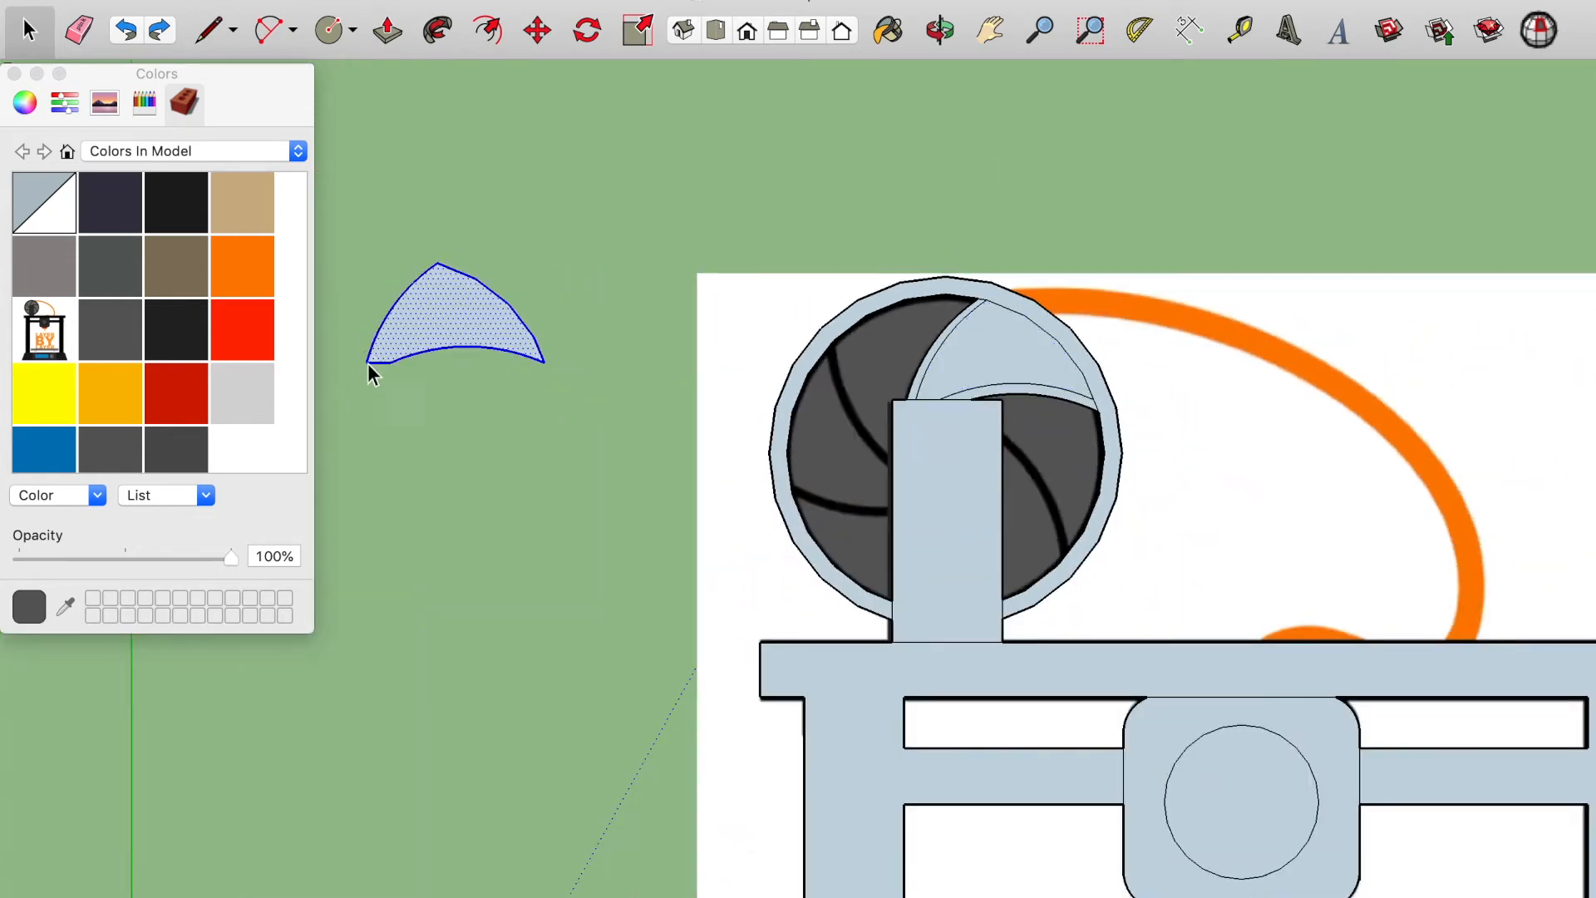
pyautogui.click(547, 427)
# Step: Rotate the pasted wedge clockwise to match the next gap between the spool's spokes
pyautogui.press('m')
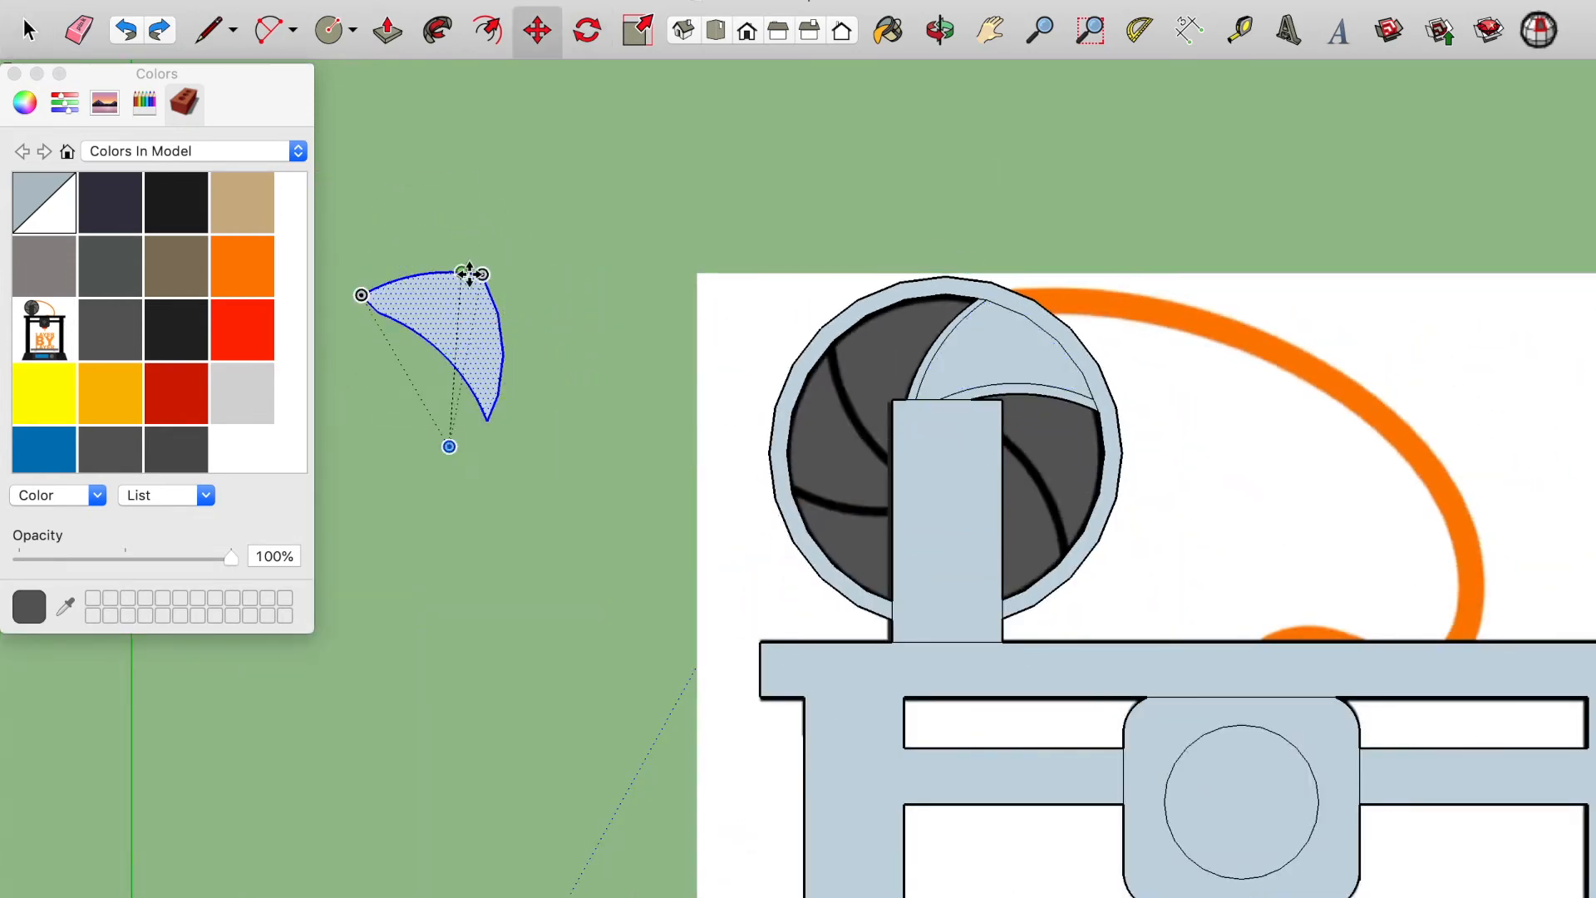
pyautogui.click(482, 275)
pyautogui.click(456, 256)
pyautogui.press('q')
pyautogui.click(534, 321)
pyautogui.press('m')
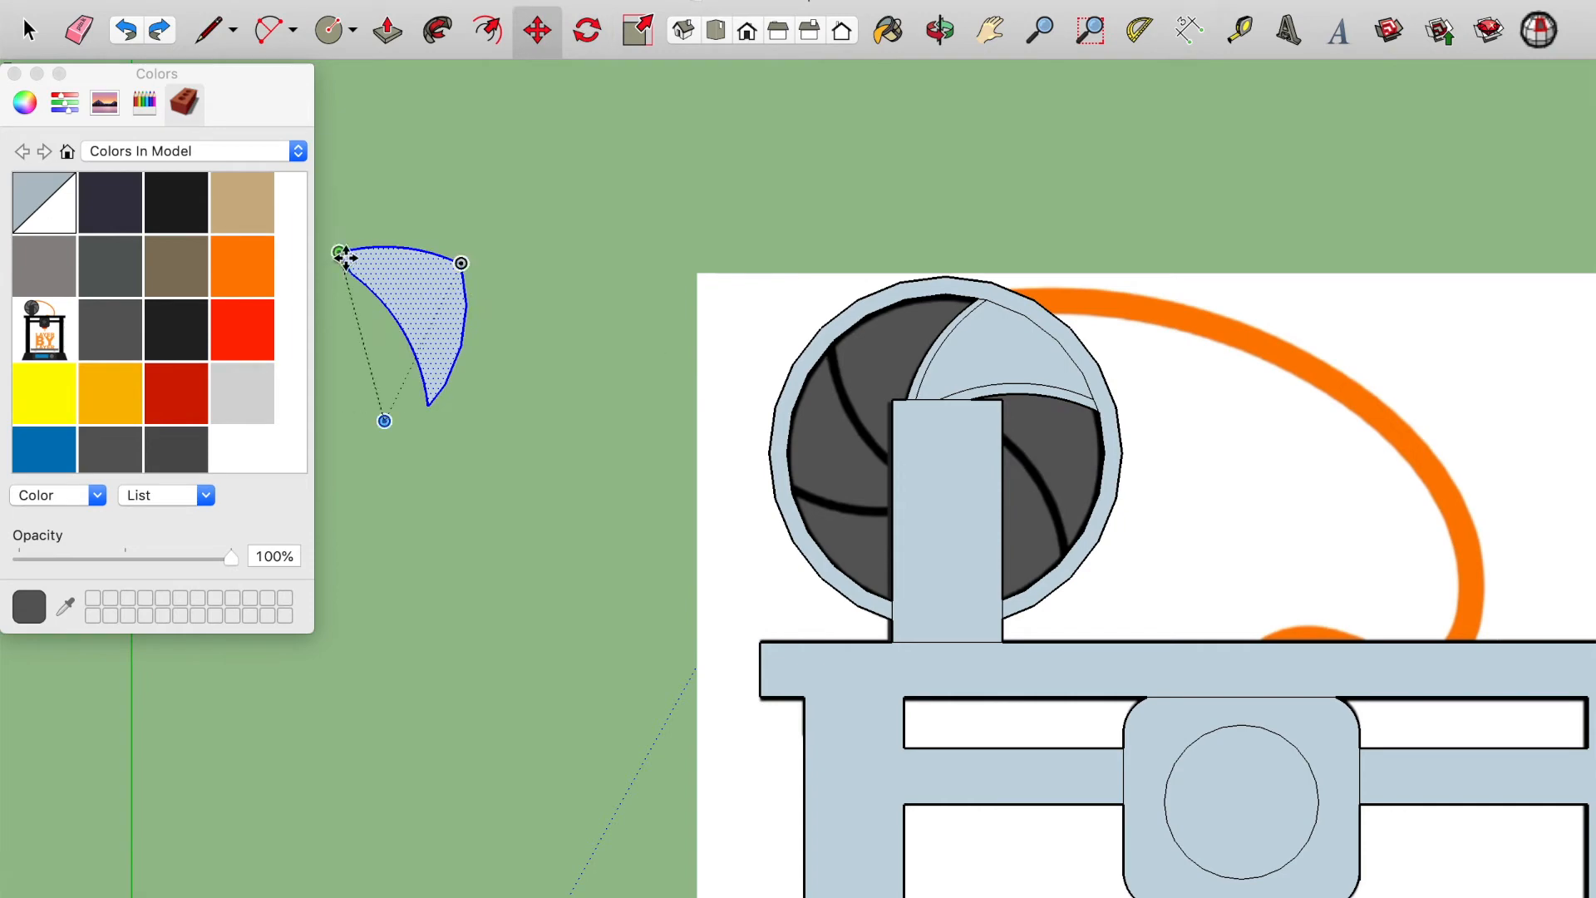
# Step: Move the rotated wedge onto the spool below the second spoke, aligning its upper corner with the spoke's outer end
pyautogui.click(341, 253)
pyautogui.scroll(-5, 352, 265)
pyautogui.scroll(6, 657, 349)
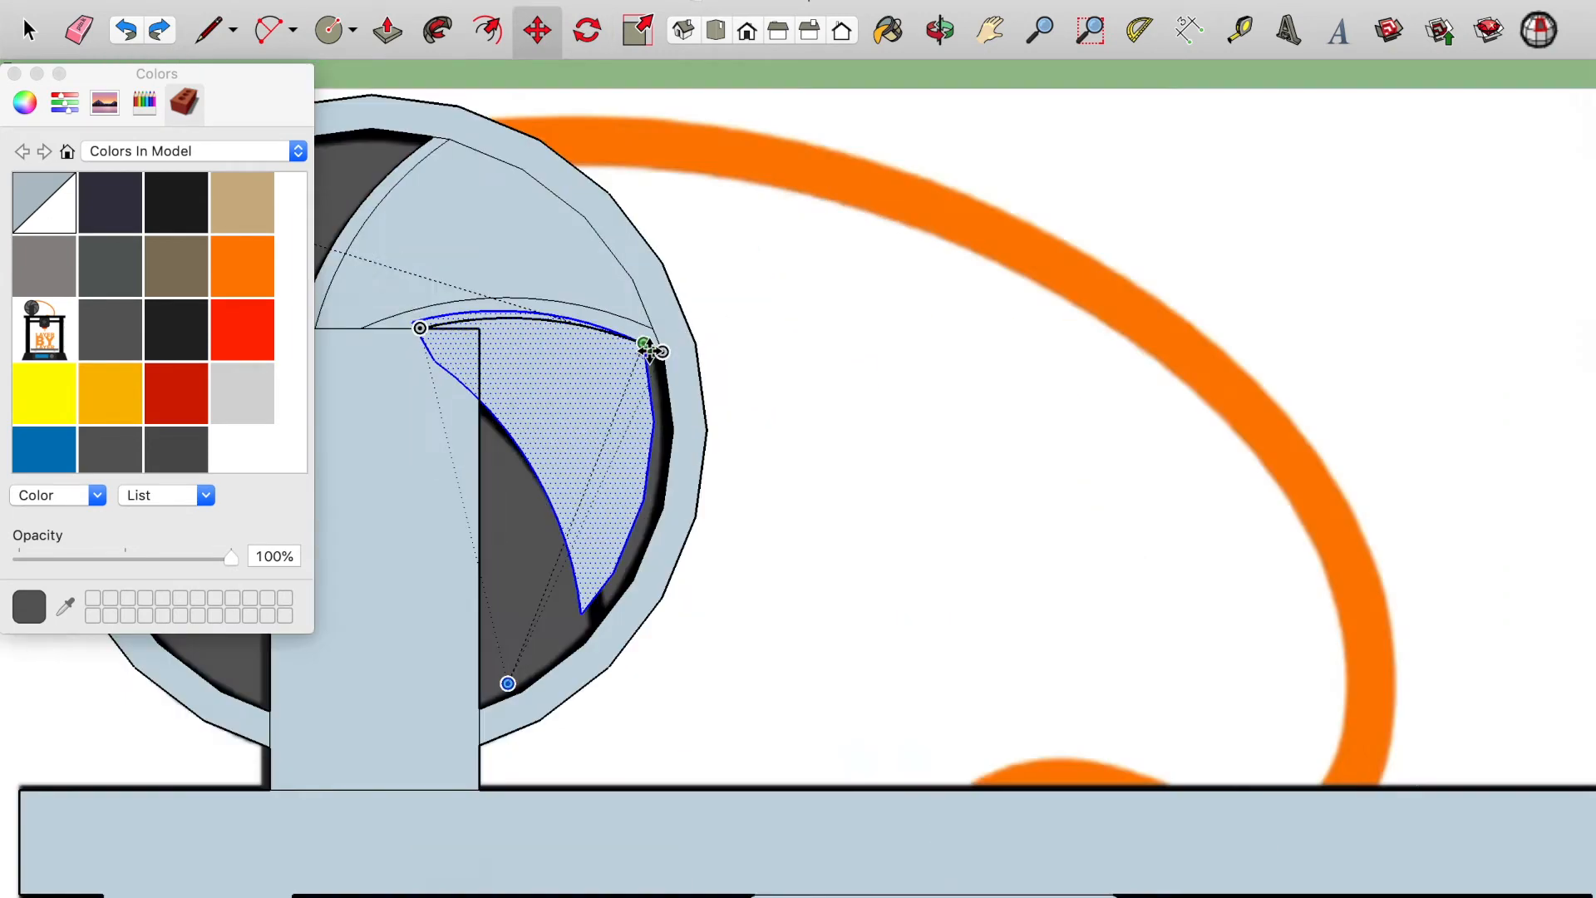
pyautogui.scroll(8, 408, 317)
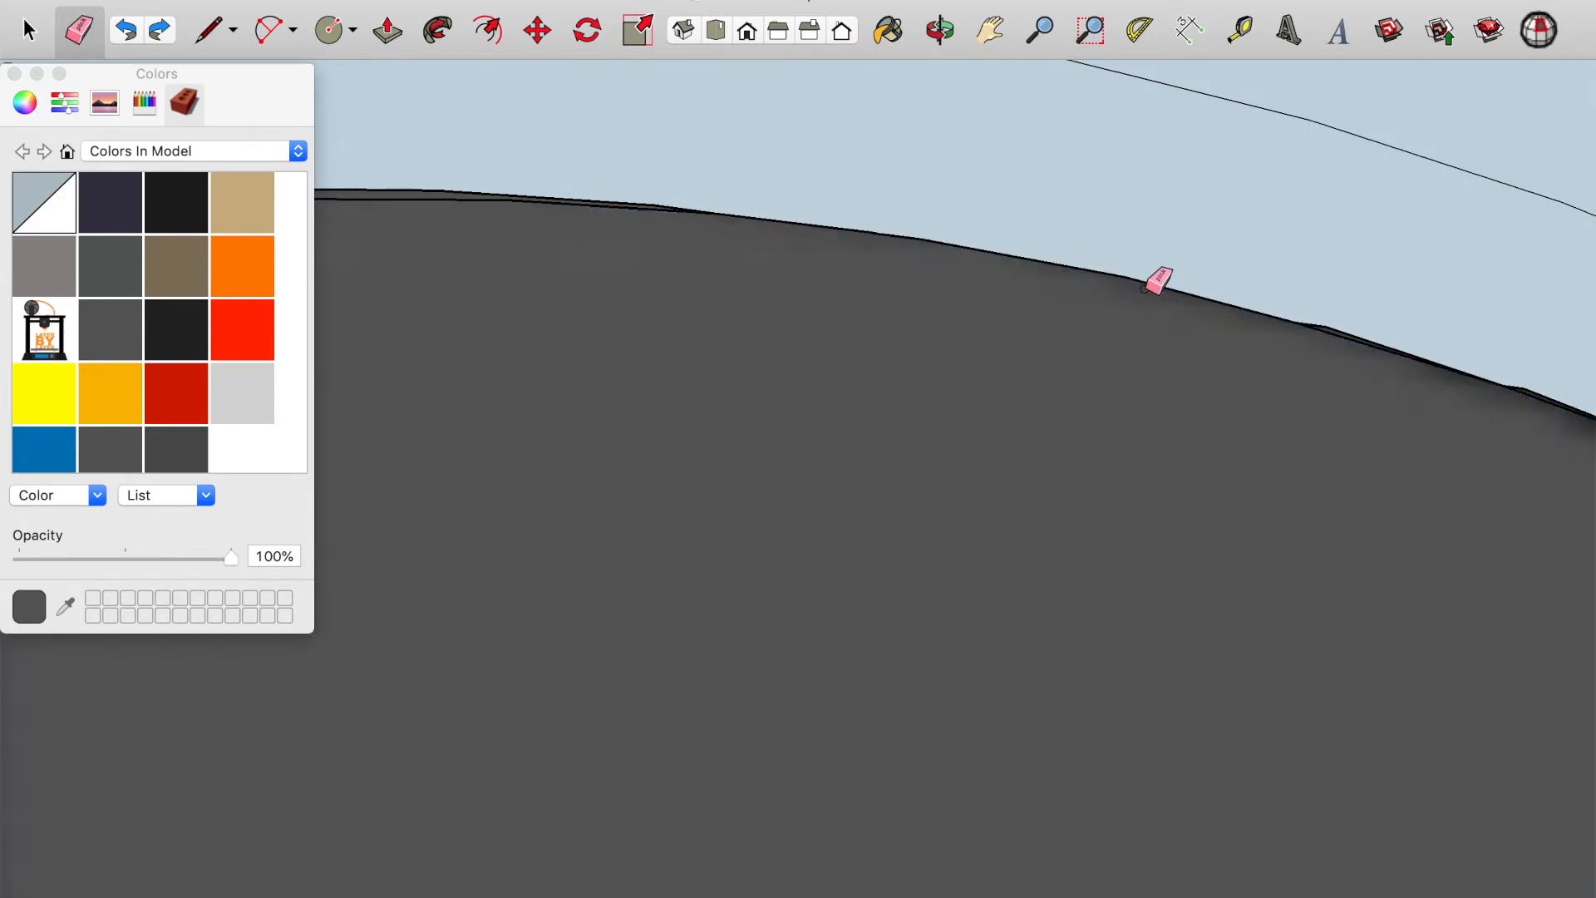
# Step: Undo the last erasures and erase the duplicate edge segments where the wedge overlaps the second spoke's lower arc
pyautogui.scroll(-5, 1145, 289)
pyautogui.click(1144, 289)
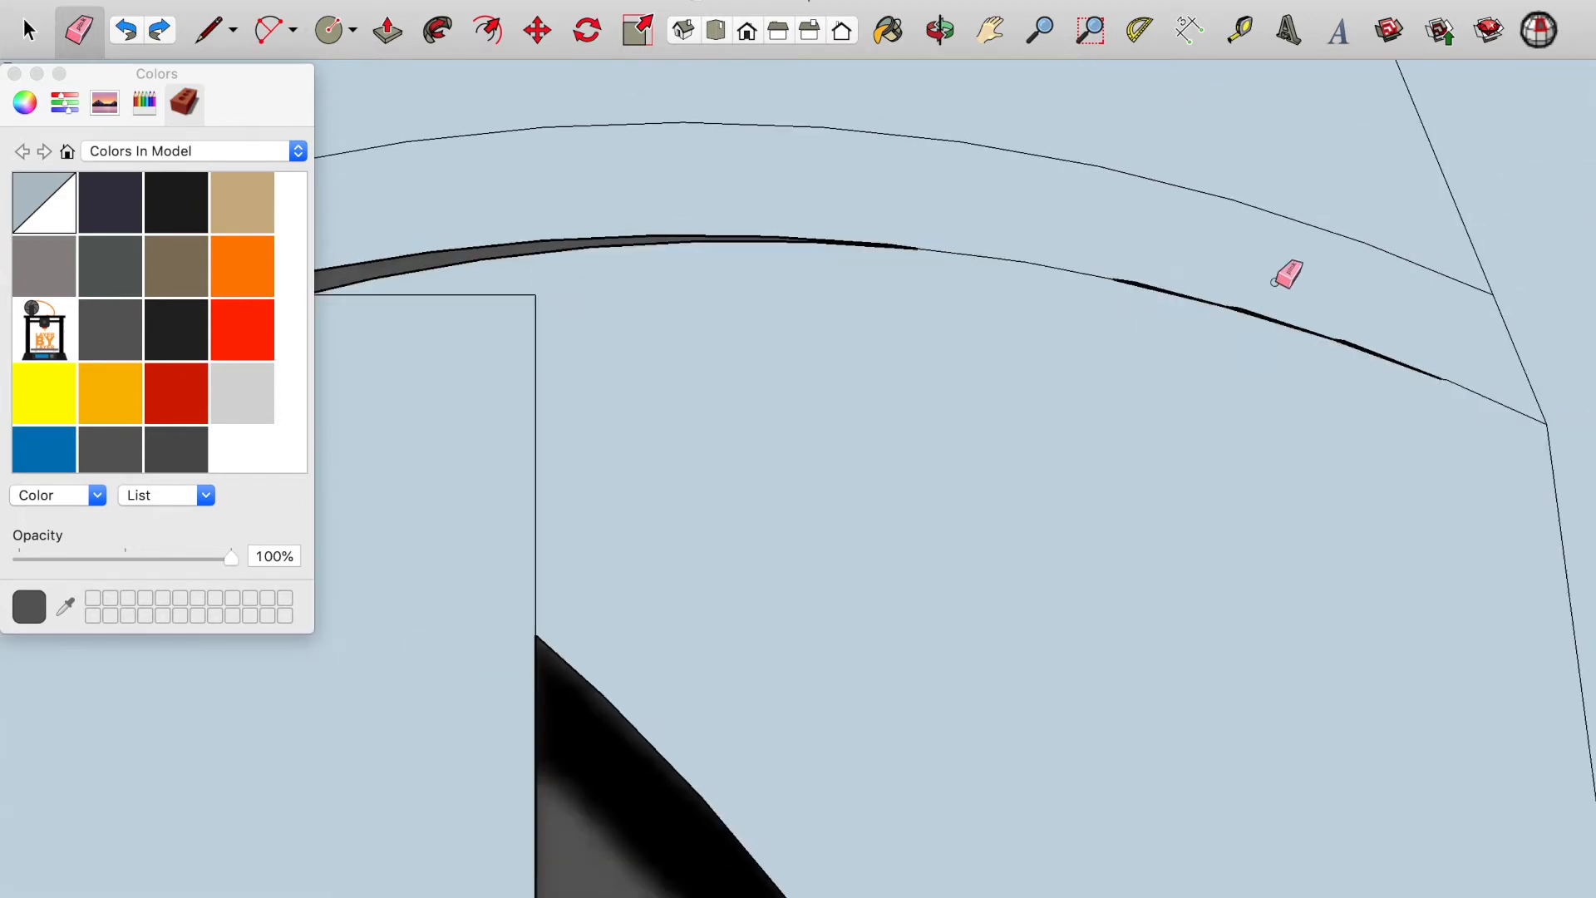
pyautogui.press('super+z')
pyautogui.press('super+z')
pyautogui.click(1285, 319)
pyautogui.scroll(8, 1092, 287)
pyautogui.click(684, 182)
pyautogui.scroll(-5, 1084, 281)
pyautogui.scroll(6, 1330, 357)
pyautogui.scroll(-7, 1280, 373)
# Step: Close the second spoke's outer end with a line along the rim and erase more overlapping arc segments
pyautogui.press('l')
pyautogui.click(1302, 282)
pyautogui.click(1364, 432)
pyautogui.scroll(-2, 1364, 431)
pyautogui.press('e')
pyautogui.click(1200, 364)
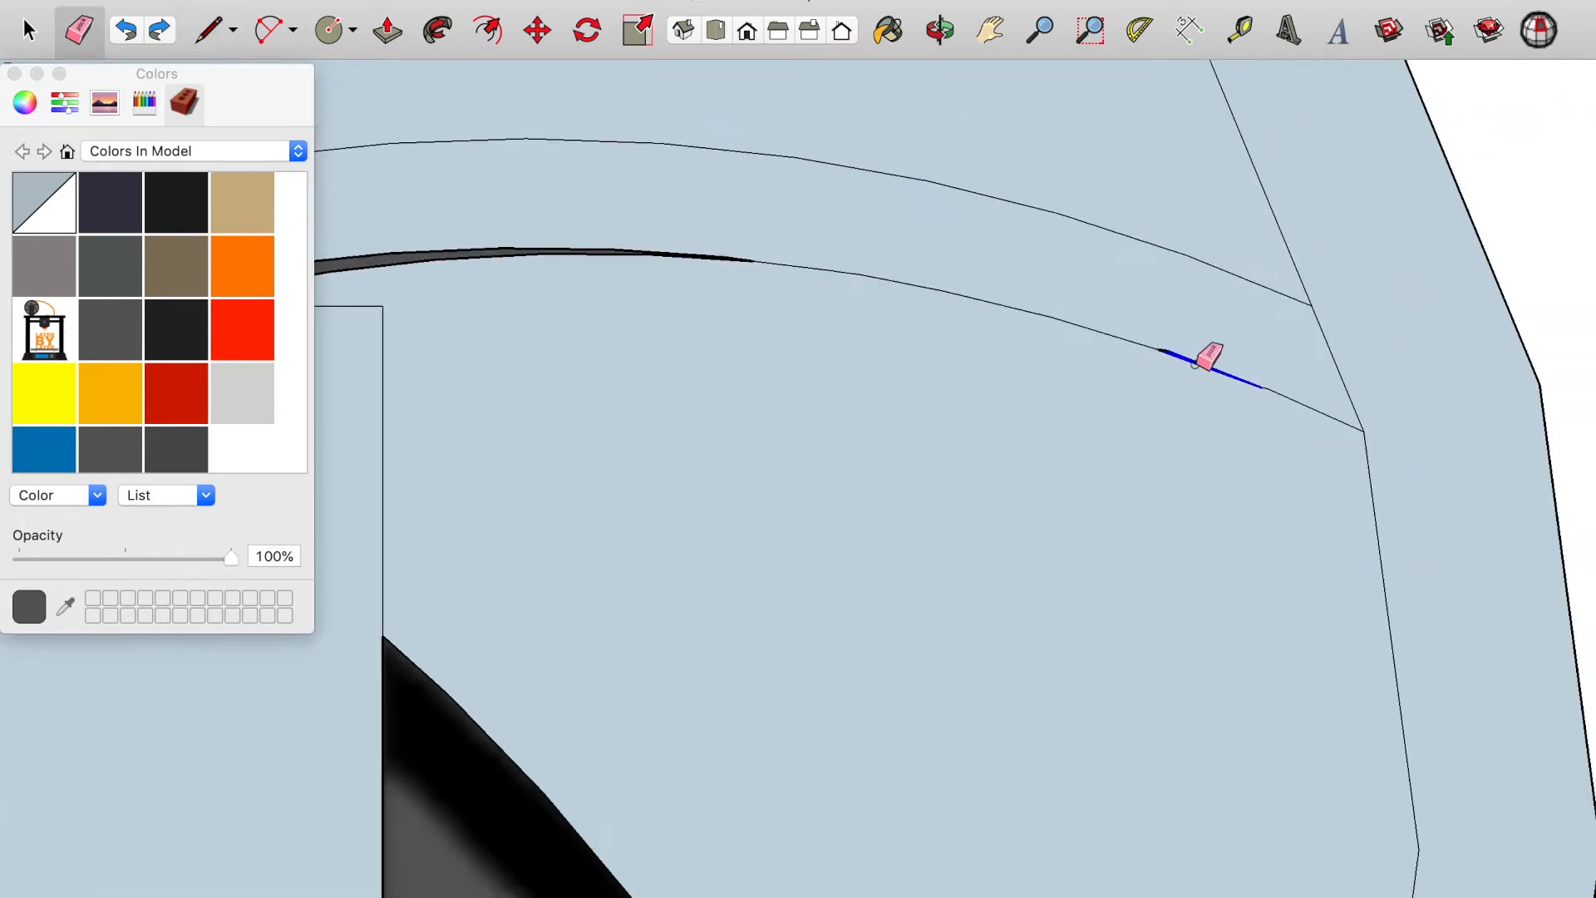
pyautogui.scroll(6, 1198, 363)
pyautogui.click(1118, 328)
# Step: Redraw the line at the second spoke's outer end and erase the remaining stray edges under its lower arc
pyautogui.press('l')
pyautogui.scroll(-8, 1557, 328)
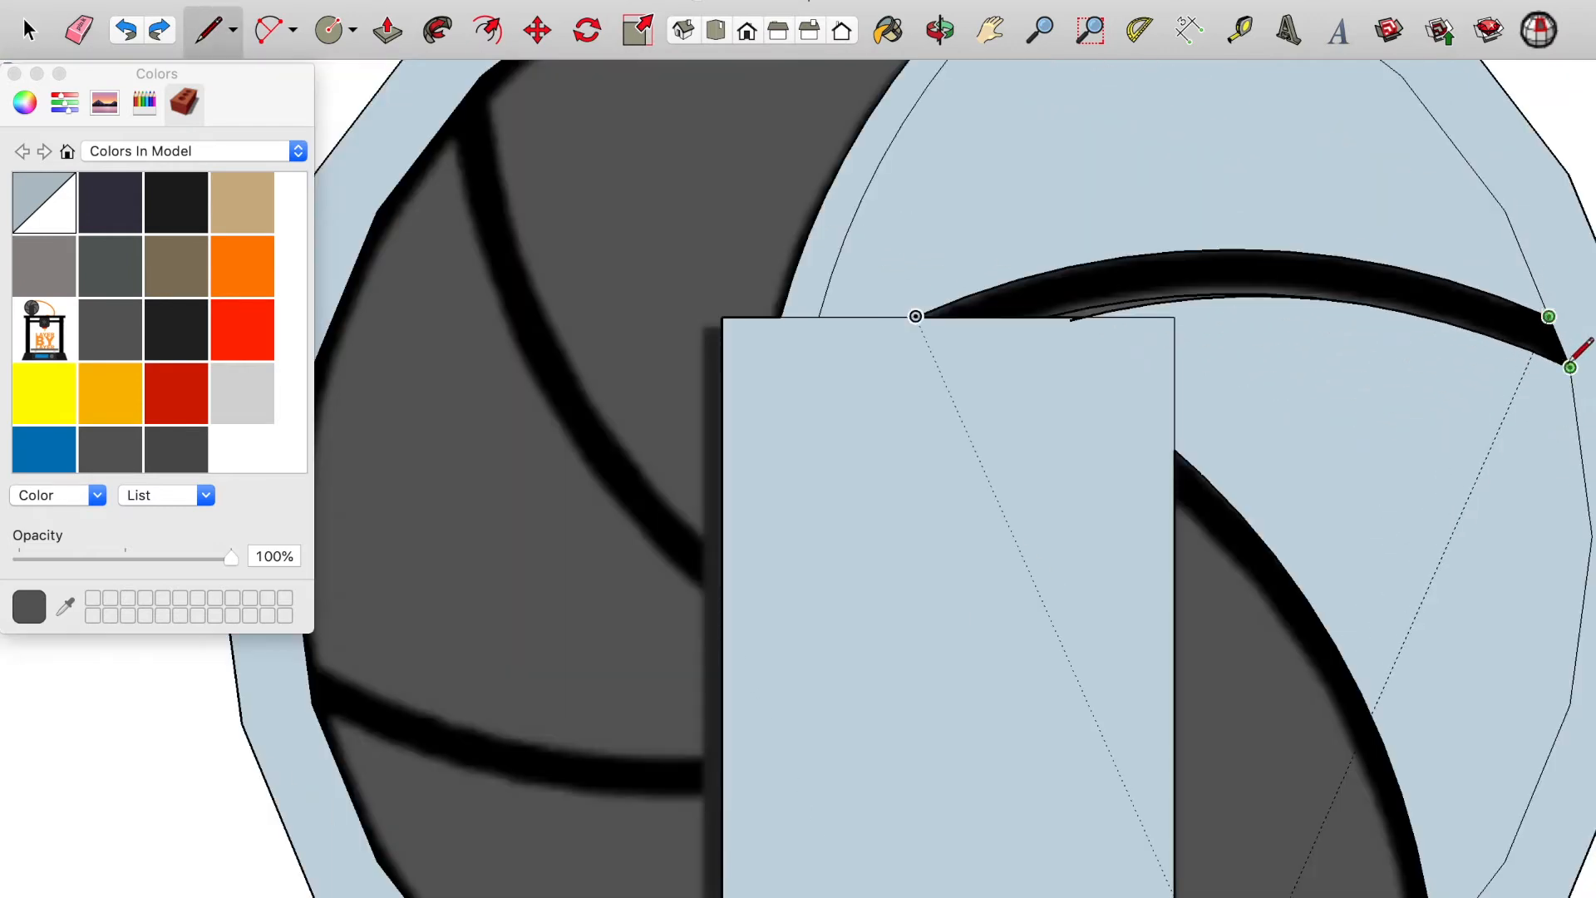
pyautogui.click(1566, 363)
pyautogui.press('e')
pyautogui.scroll(4, 1098, 278)
pyautogui.click(937, 342)
pyautogui.click(888, 353)
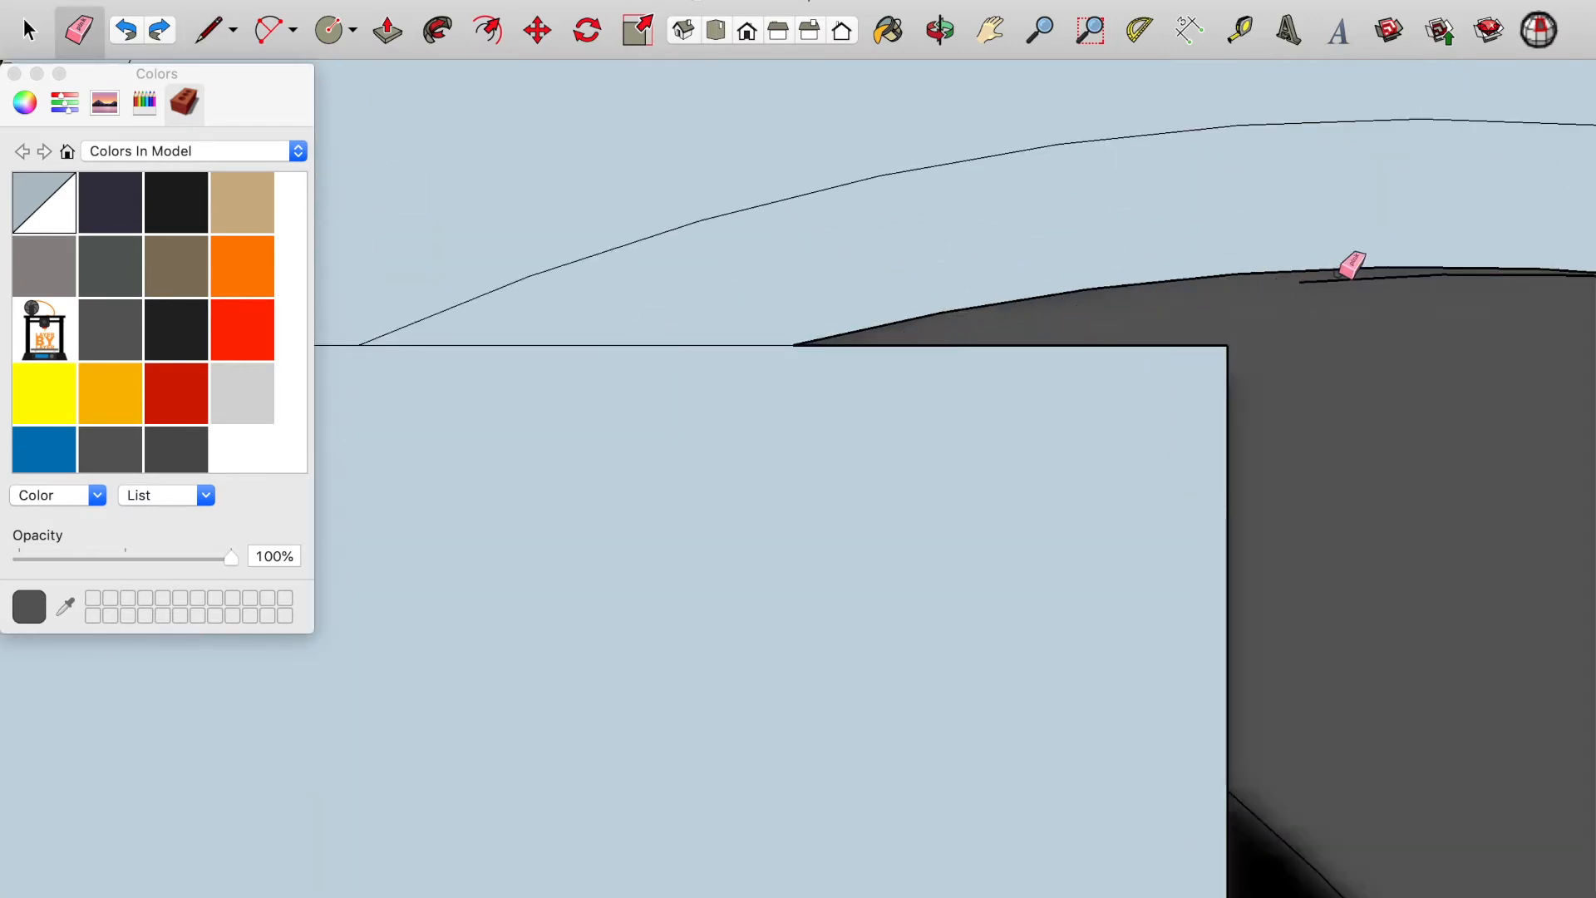
pyautogui.scroll(-1, 1453, 274)
pyautogui.keyDown('shift'); pyautogui.moveTo(1050, 238); pyautogui.dragTo(210, 324, button='middle'); pyautogui.keyUp('shift')
pyautogui.click(730, 366)
pyautogui.scroll(-6, 730, 366)
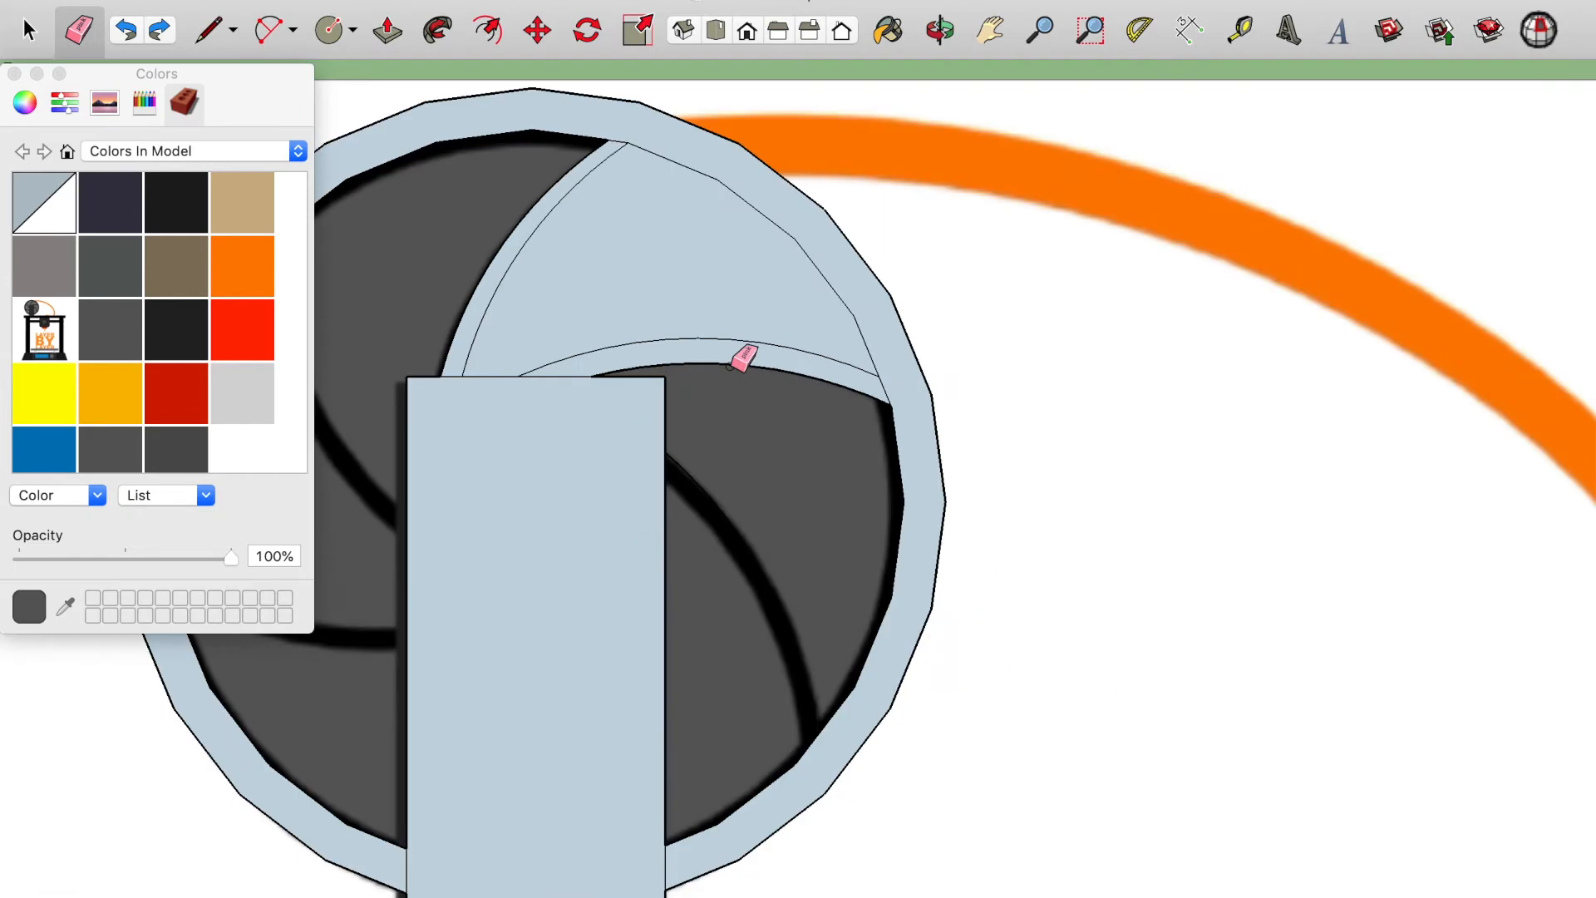
# Step: Rotate a copy of the second spoke by 72 degrees in the empty area beside the image
pyautogui.scroll(-8, 728, 363)
pyautogui.press('q')
pyautogui.scroll(2, 613, 306)
pyautogui.click(418, 280)
pyautogui.write('72')
pyautogui.press('Return')
# Step: Move the spoke copy closer to the spool and tilt it clockwise to match the upper spoke's angle
pyautogui.press('m')
pyautogui.scroll(8, 453, 236)
pyautogui.click(431, 225)
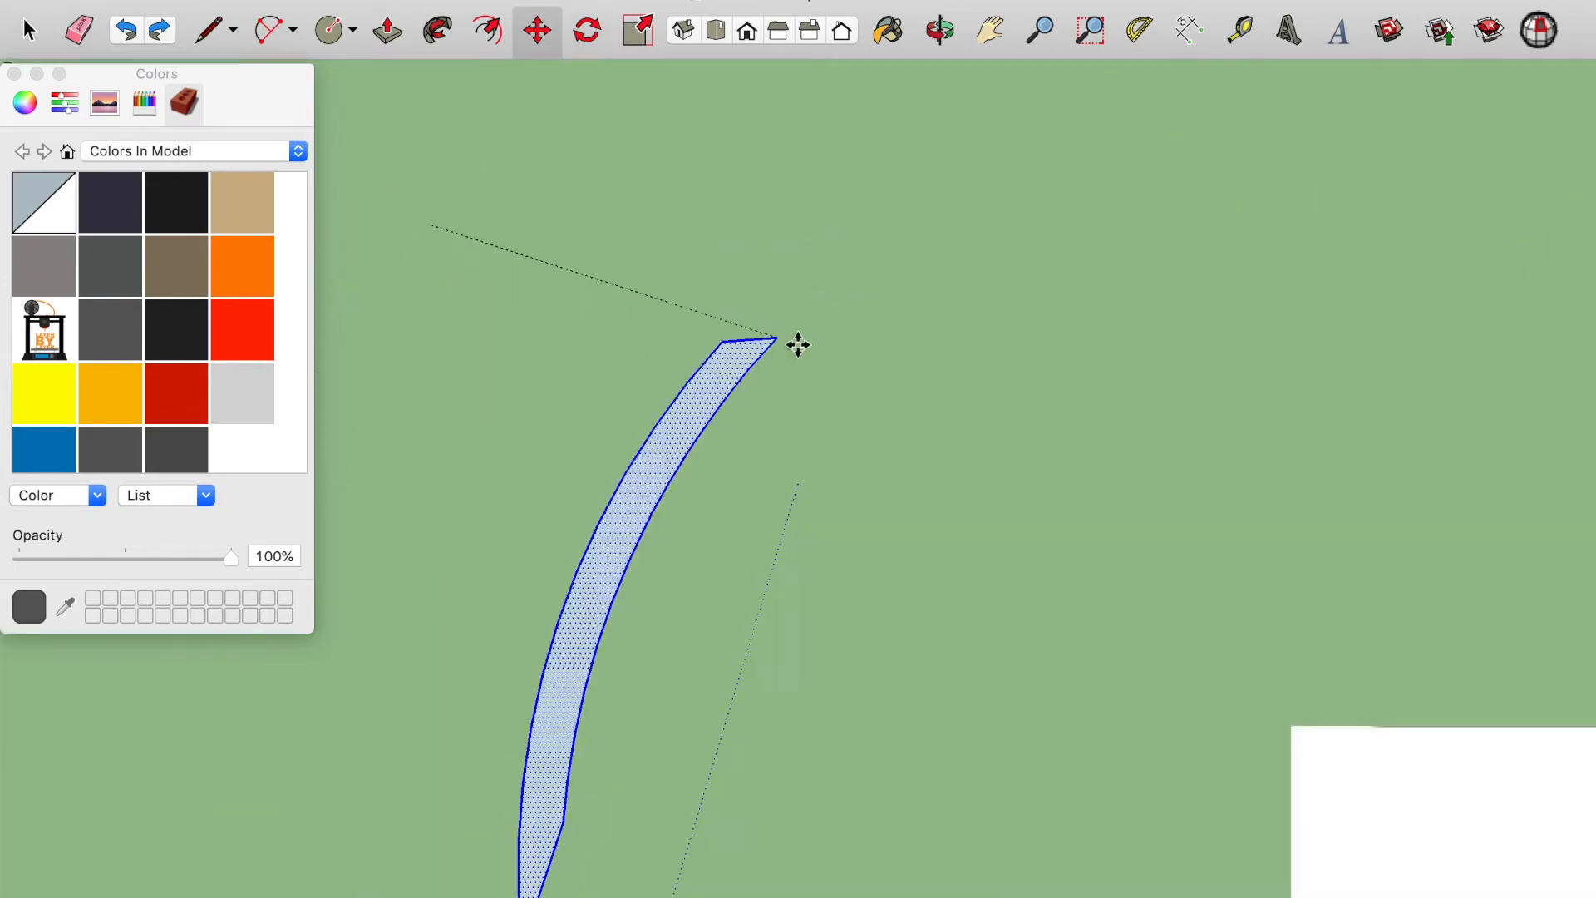
pyautogui.scroll(-4, 794, 342)
pyautogui.click(921, 426)
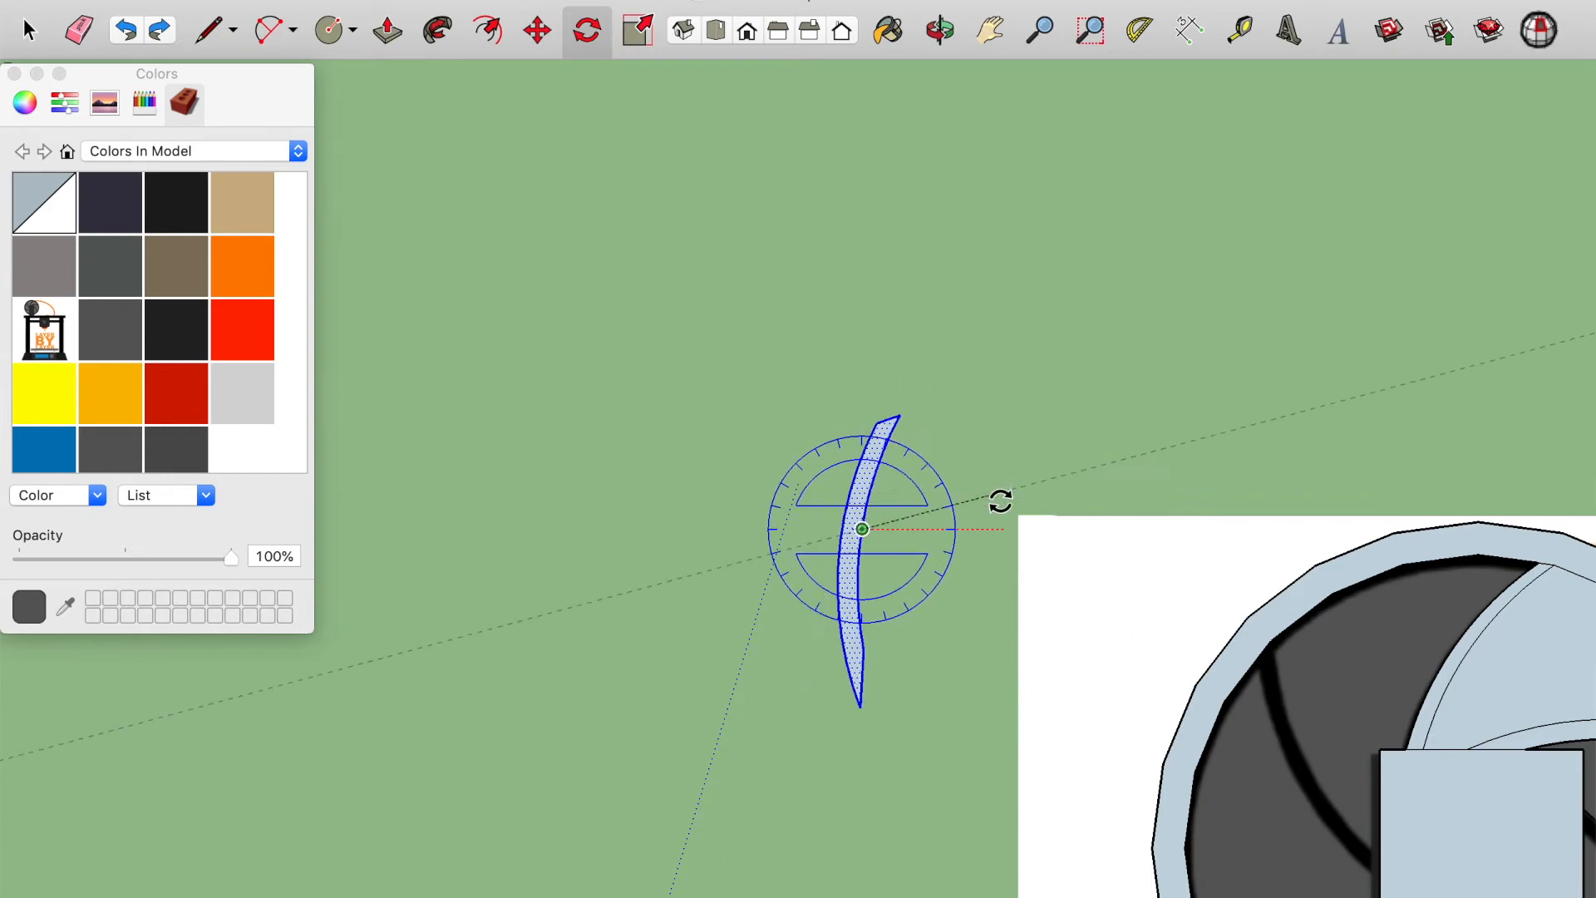
pyautogui.press('m')
pyautogui.click(901, 415)
pyautogui.press('q')
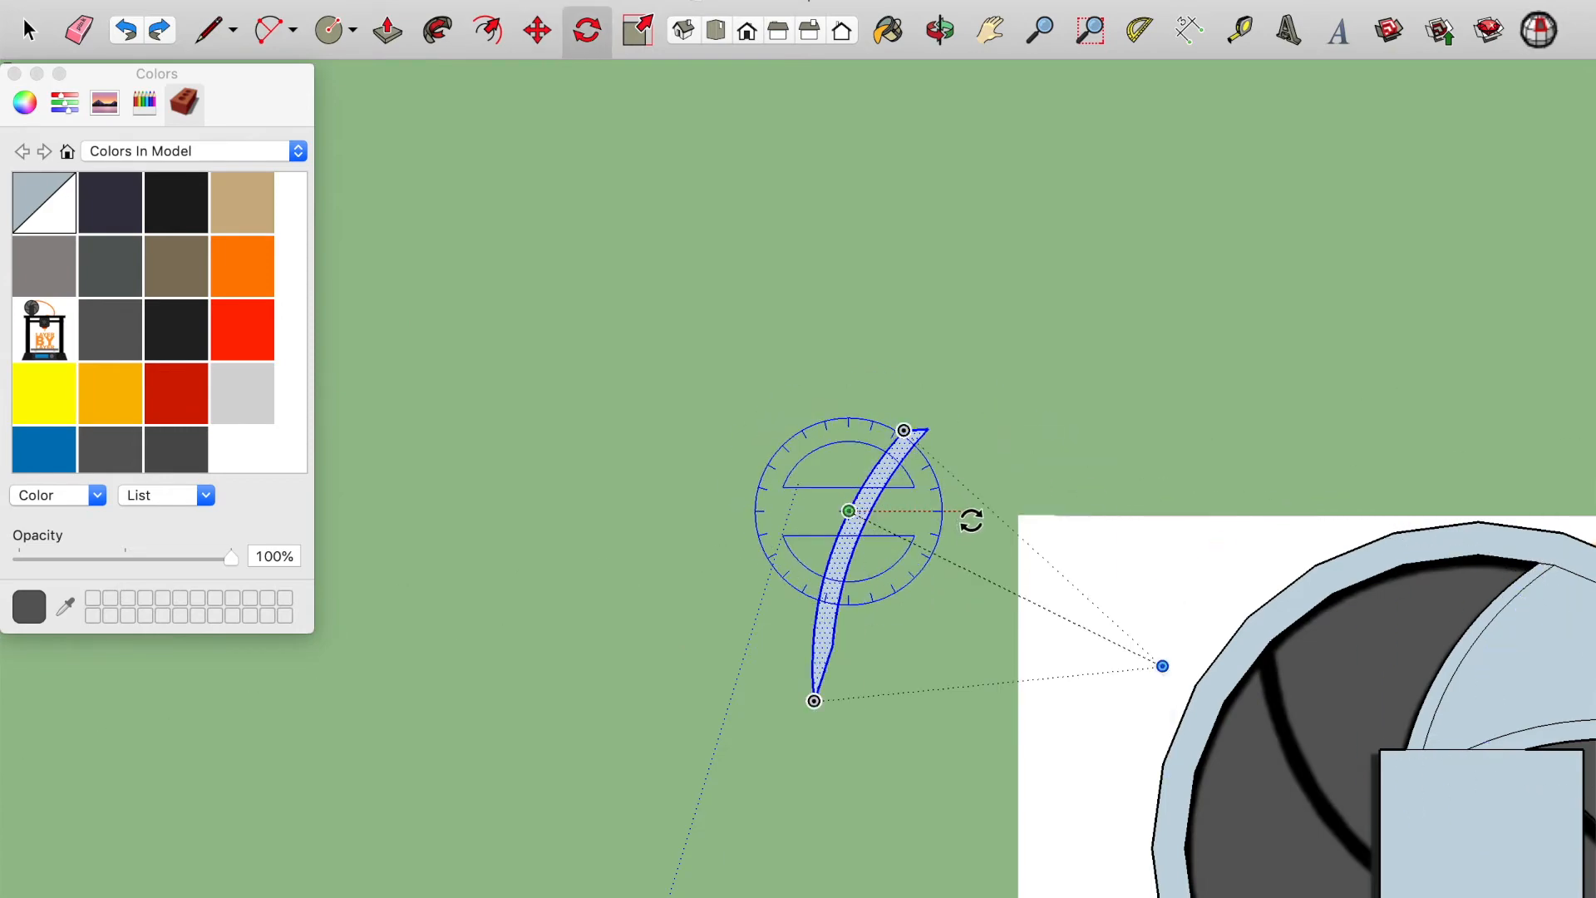
pyautogui.click(972, 517)
pyautogui.click(1022, 545)
# Step: Move the spoke copy onto the upper spoke, snapping its tip to the spoke's outer end on the inner rim
pyautogui.press('m')
pyautogui.click(943, 446)
pyautogui.scroll(8, 1554, 564)
pyautogui.click(1553, 564)
# Step: Erase the old arc lying inside the replaced upper spoke
pyautogui.scroll(-4, 1553, 563)
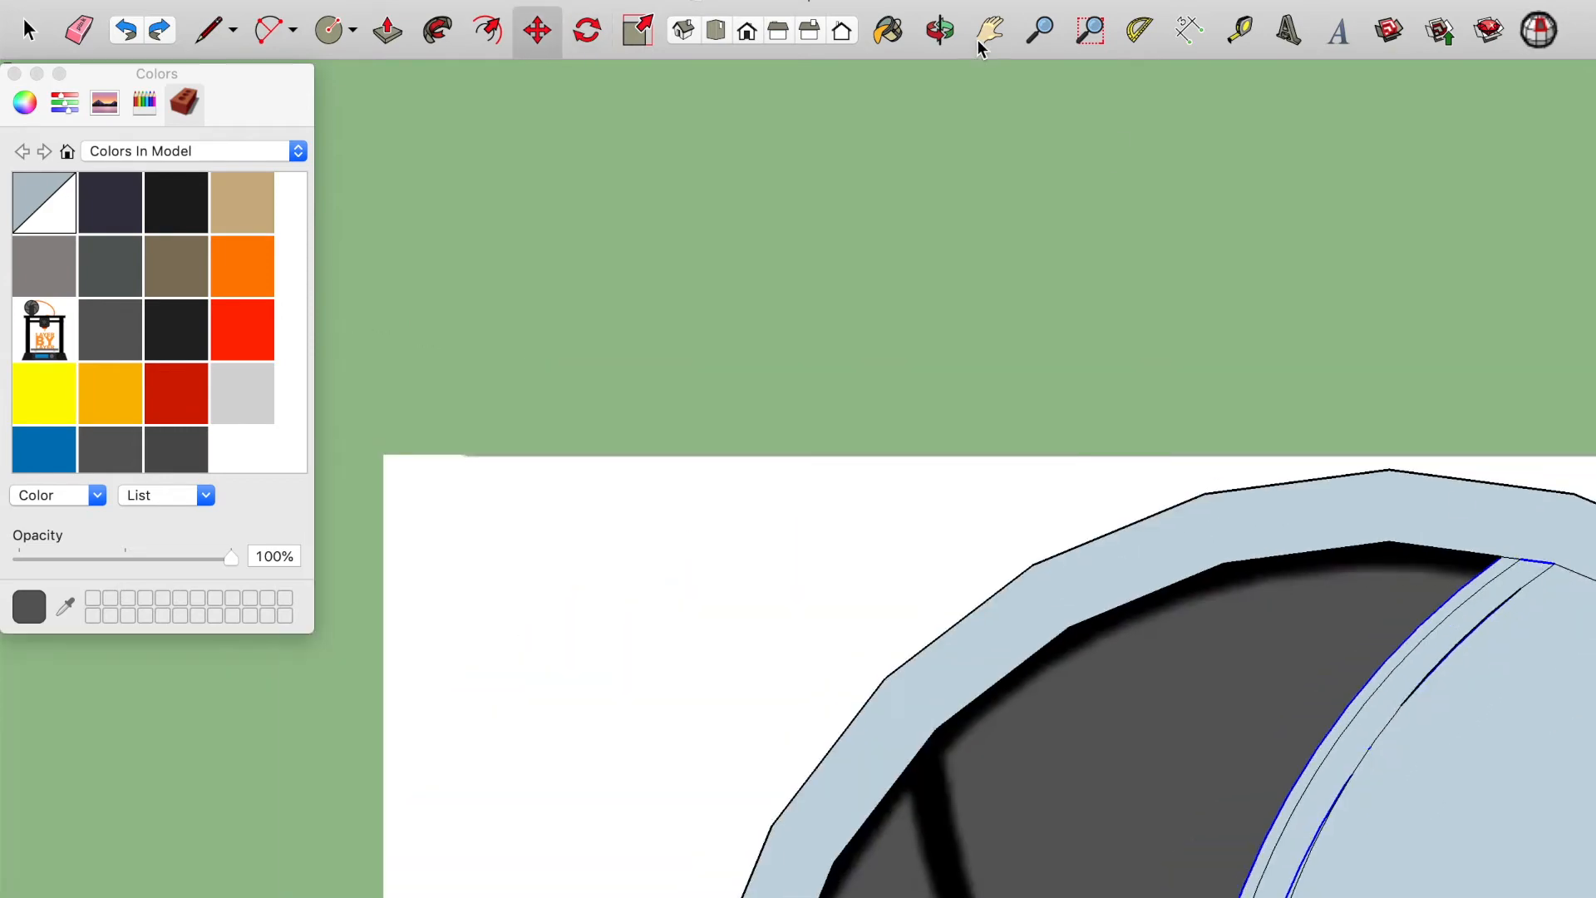
pyautogui.click(981, 48)
pyautogui.moveTo(1295, 807); pyautogui.dragTo(775, 545)
pyautogui.scroll(2, 746, 771)
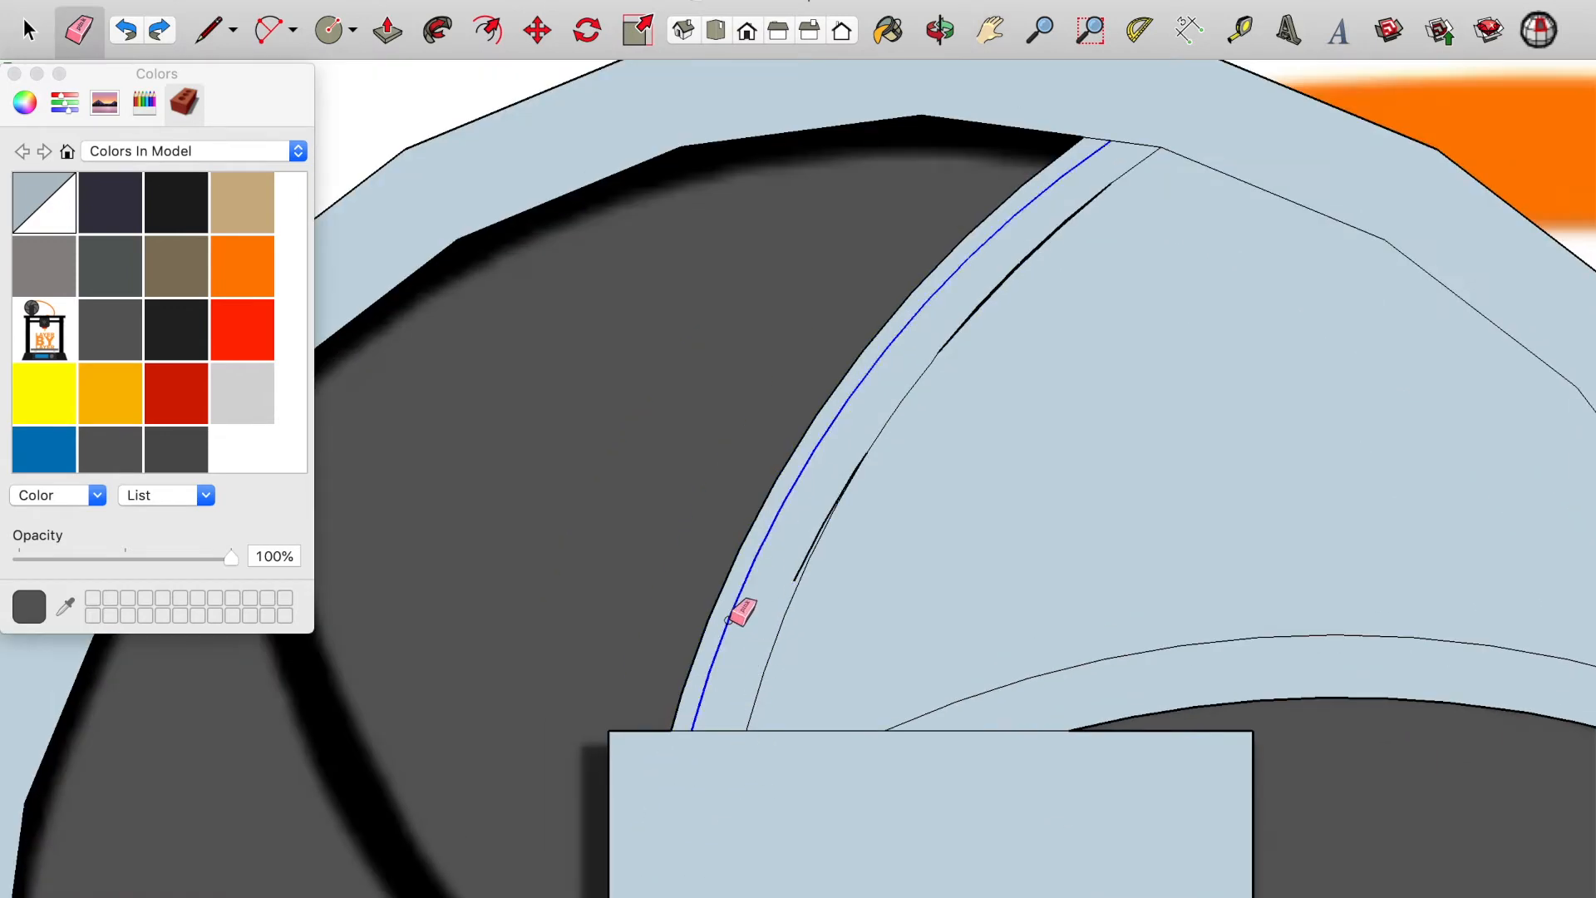
pyautogui.scroll(2, 804, 558)
pyautogui.scroll(-2, 871, 447)
pyautogui.scroll(5, 1144, 108)
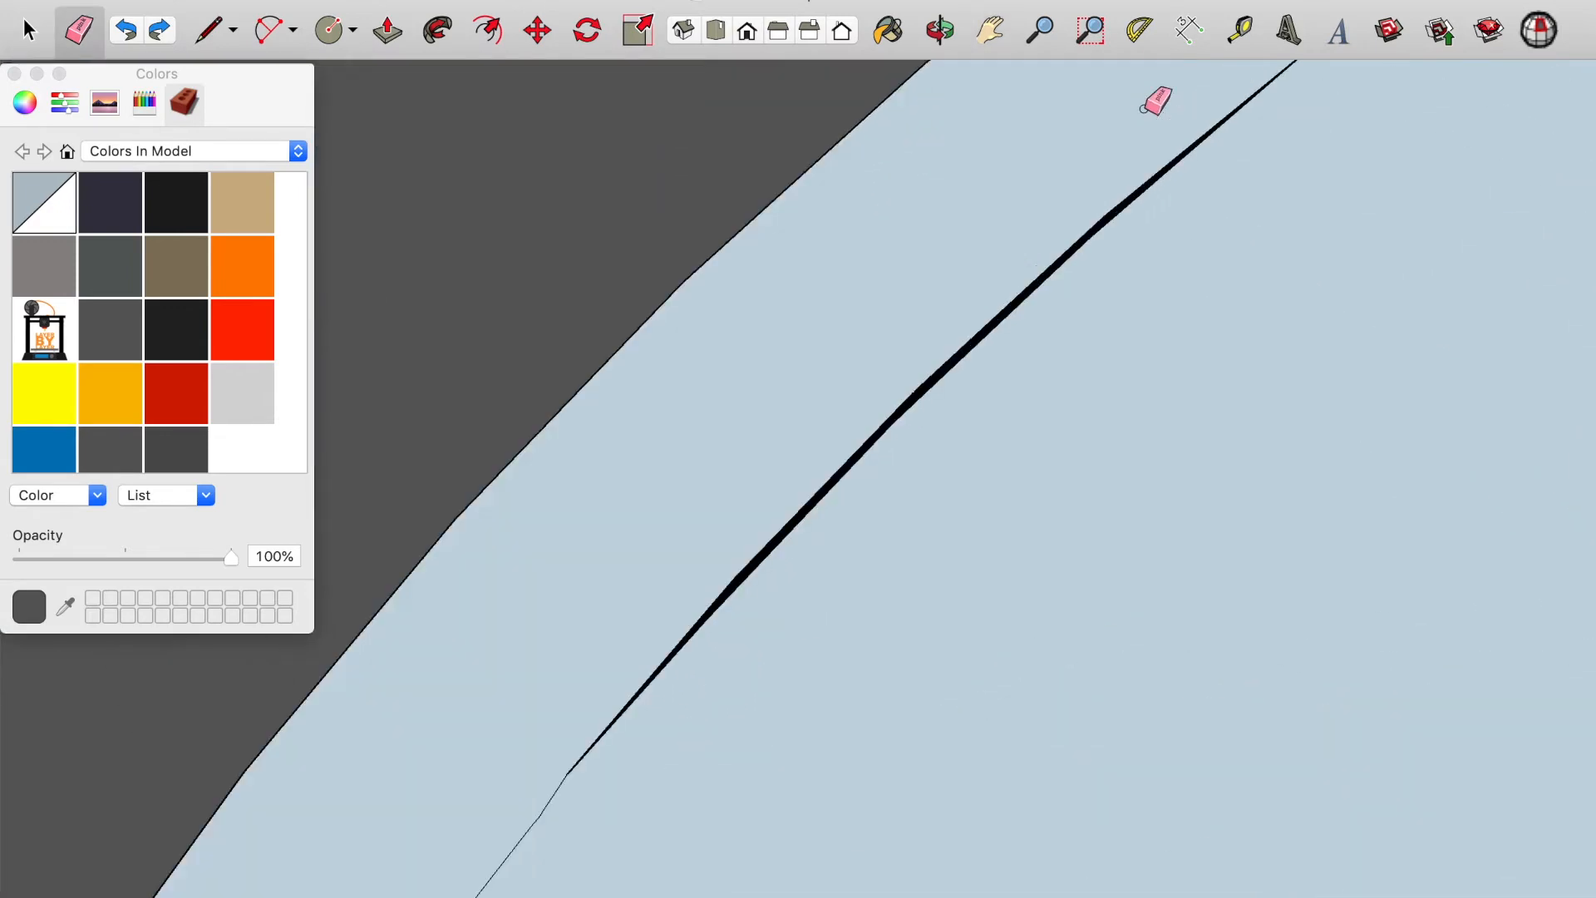
# Step: Erase the leftover edge pieces doubled up along the spool's inner rim
pyautogui.click(644, 692)
pyautogui.press('super+z')
pyautogui.click(753, 556)
pyautogui.scroll(-3, 1046, 249)
pyautogui.press('l')
pyautogui.scroll(-8, 1205, 331)
# Step: Move a spoke copy into the empty area beside the image and rotate it for the upper-right spoke
pyautogui.press('m')
pyautogui.moveTo(1072, 520); pyautogui.dragTo(399, 278)
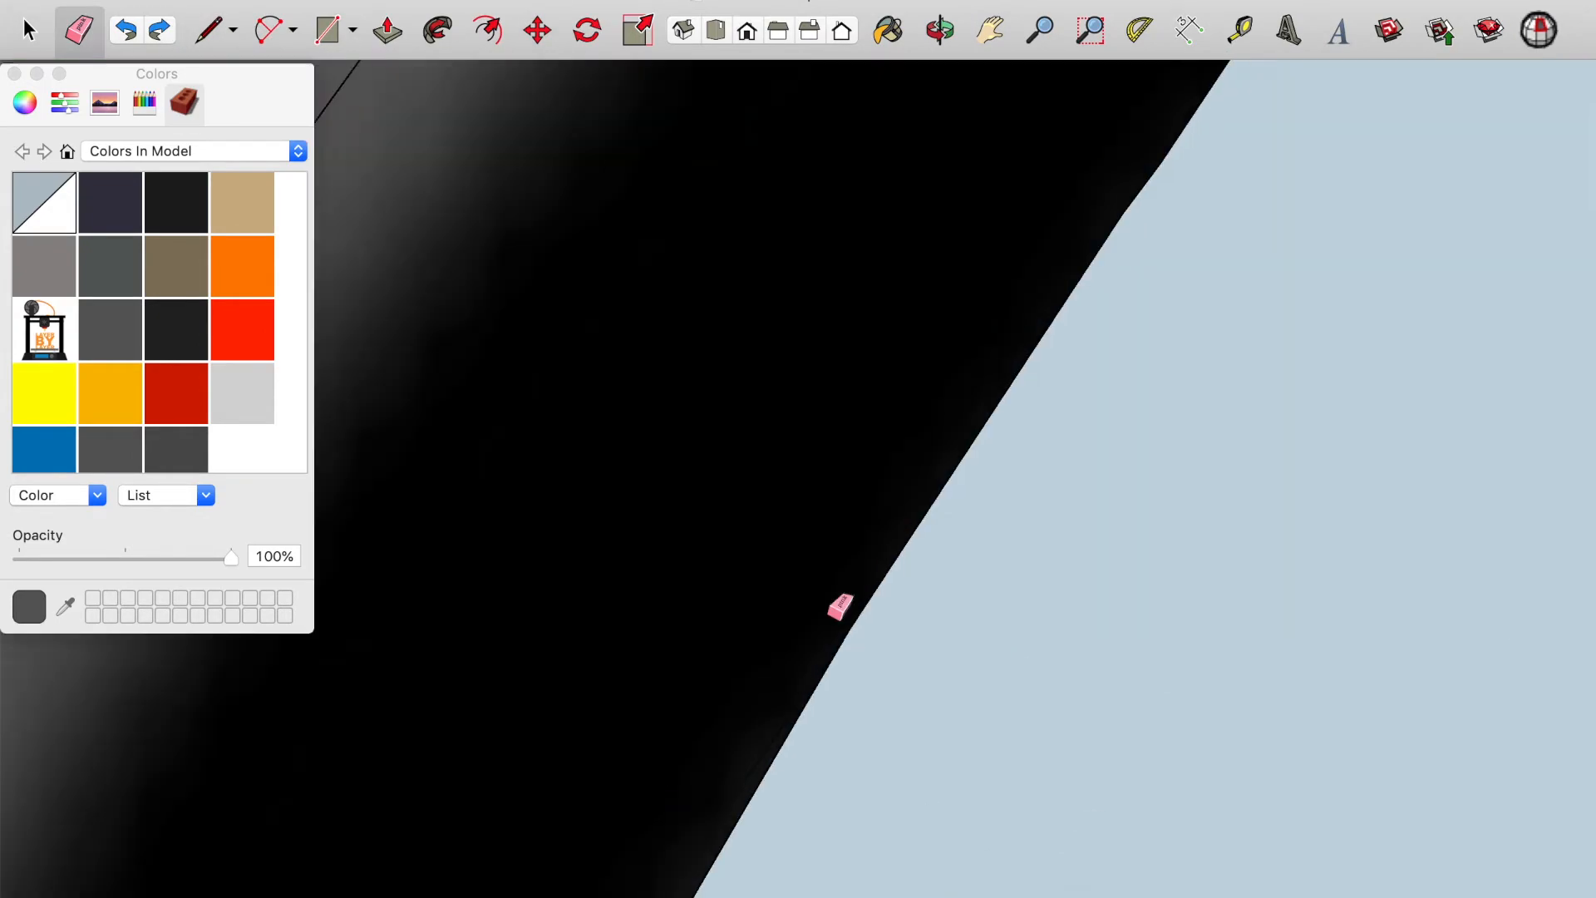
pyautogui.scroll(-10, 839, 607)
pyautogui.press('l')
pyautogui.press('e')
pyautogui.scroll(-10, 745, 314)
pyautogui.press('q')
pyautogui.click(499, 392)
# Step: Move the rotated copy onto the upper-right spoke and erase the stray edge near the top of the post
pyautogui.press('m')
pyautogui.click(530, 364)
pyautogui.click(942, 508)
pyautogui.scroll(10, 866, 497)
pyautogui.press('e')
pyautogui.click(1212, 606)
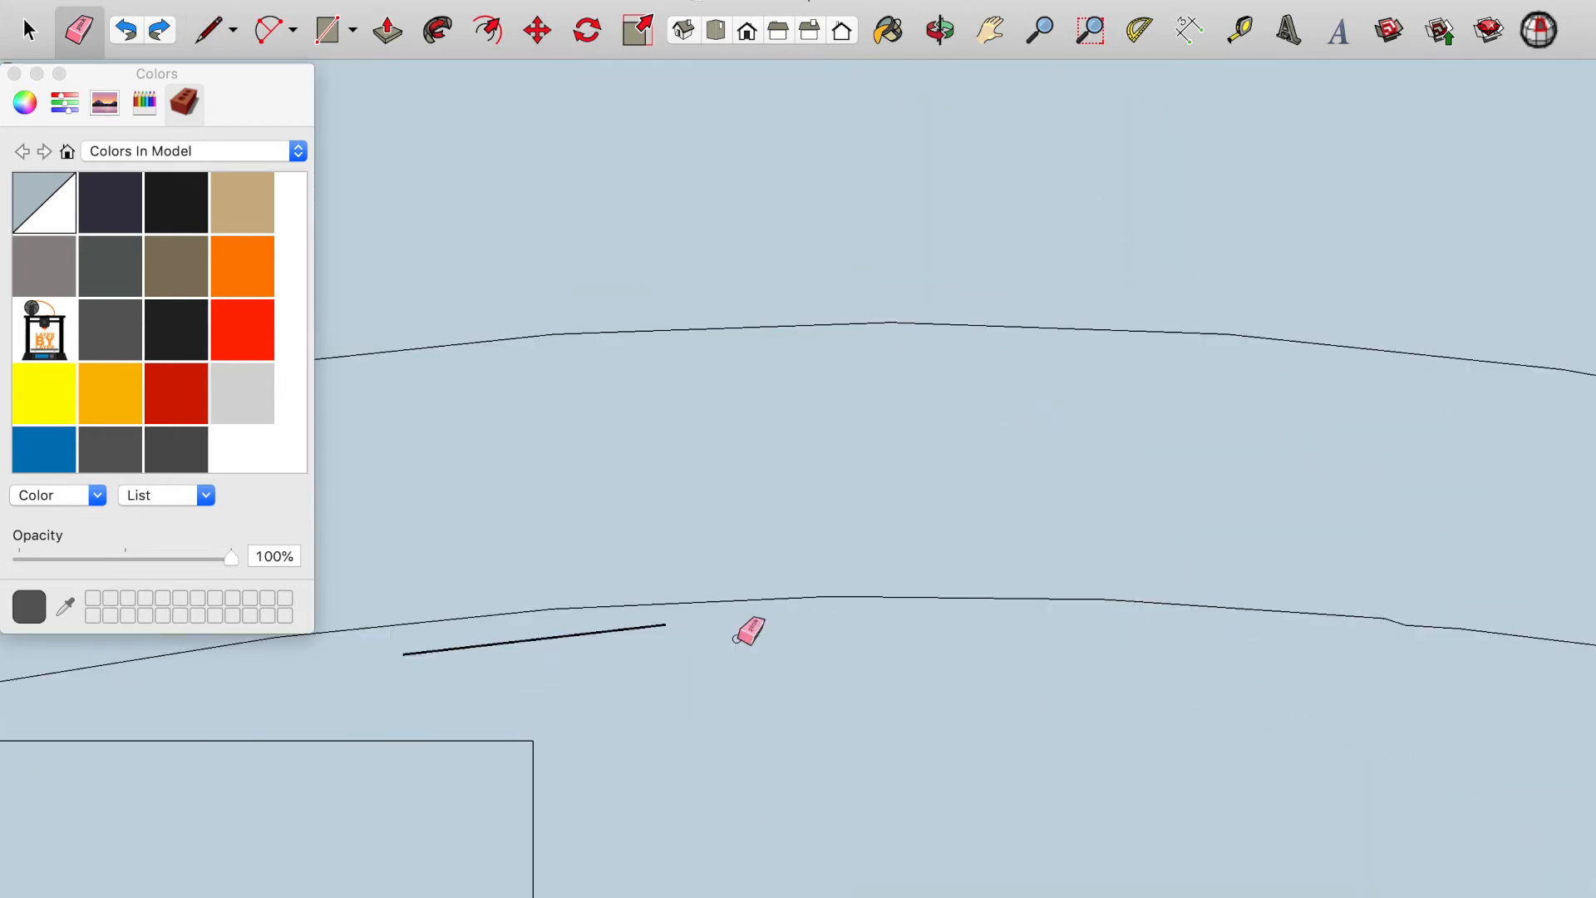
pyautogui.scroll(-10, 873, 353)
# Step: Select the next spoke copy, move it clear of the spool and rotate it for the lower-right spoke
pyautogui.press('space')
pyautogui.press('m')
pyautogui.click(514, 97)
pyautogui.click(401, 423)
pyautogui.press('q')
pyautogui.press('m')
pyautogui.press('q')
pyautogui.click(356, 388)
pyautogui.click(460, 360)
# Step: Place the rotated copy on the lower-right spoke and erase the overlapping edges
pyautogui.press('m')
pyautogui.click(400, 517)
pyautogui.click(915, 586)
pyautogui.scroll(10, 917, 587)
pyautogui.press('e')
pyautogui.click(574, 509)
pyautogui.scroll(10, 826, 167)
pyautogui.scroll(10, 892, 715)
pyautogui.click(890, 420)
pyautogui.scroll(-20, 865, 374)
# Step: Select the remaining spoke copy and rotate it to suit the spool's lower-left spoke
pyautogui.press('space')
pyautogui.click(825, 331)
pyautogui.press('m')
pyautogui.press('q')
pyautogui.click(434, 340)
pyautogui.press('m')
pyautogui.press('q')
pyautogui.press('m')
# Step: Move the spoke copy over the lower-left spoke to check its angle against the image
pyautogui.click(427, 417)
pyautogui.press('m')
pyautogui.click(355, 361)
pyautogui.scroll(10, 614, 362)
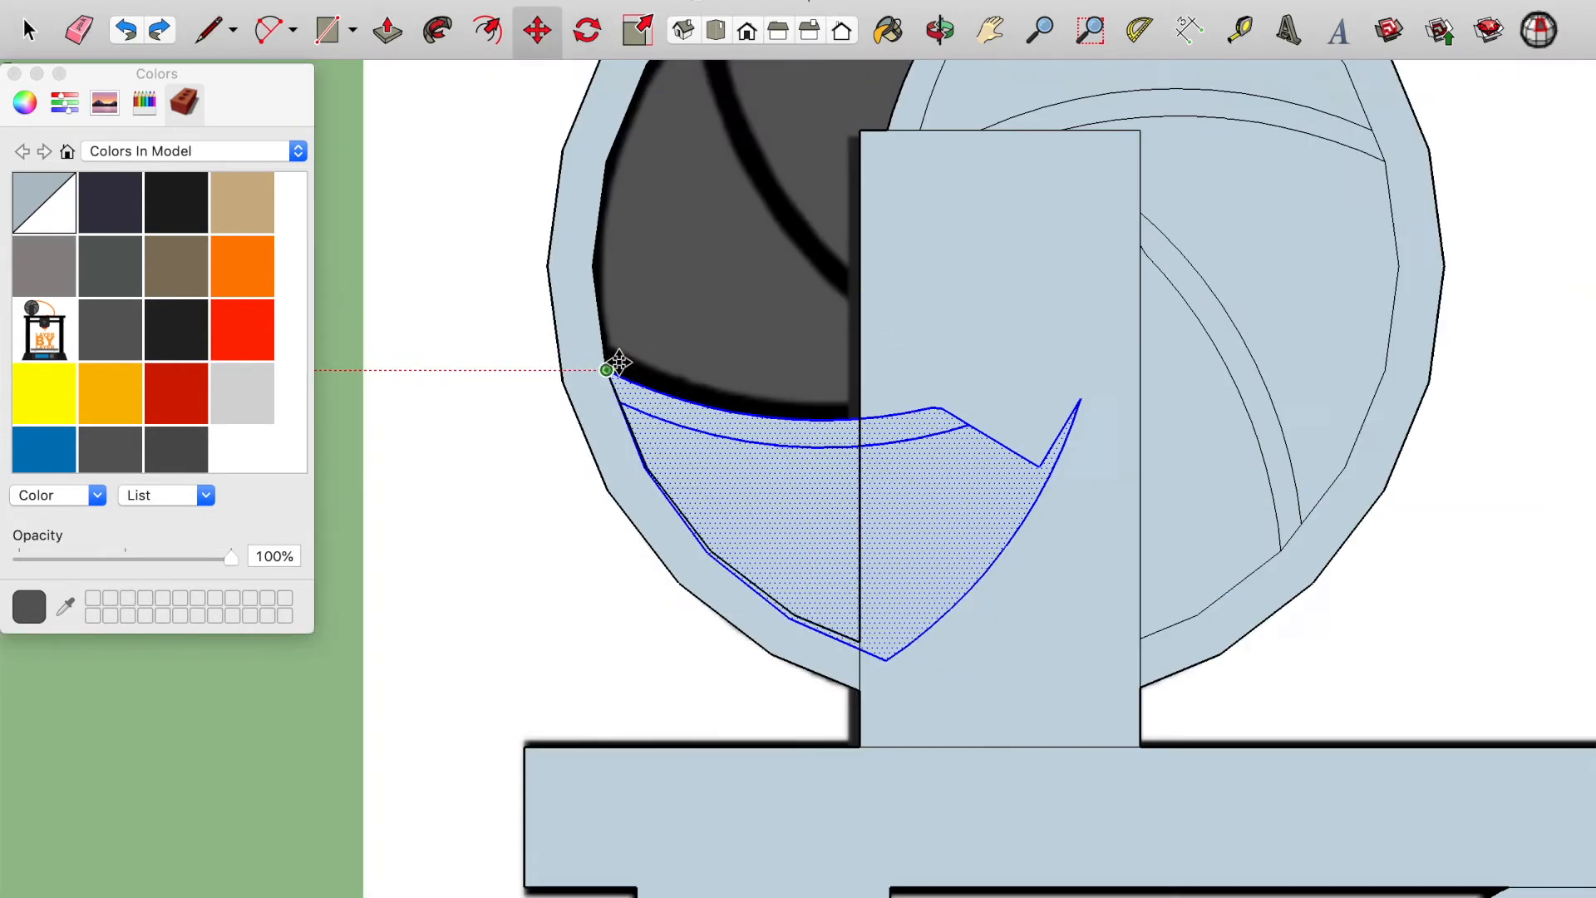
pyautogui.scroll(-7, 612, 359)
pyautogui.scroll(-5, 574, 482)
# Step: Adjust the spoke copy's rotation and move it so its tip meets the inner rim at the lower-left spoke
pyautogui.press('q')
pyautogui.click(446, 457)
pyautogui.click(595, 458)
pyautogui.click(592, 493)
pyautogui.press('m')
pyautogui.click(474, 289)
pyautogui.scroll(10, 680, 274)
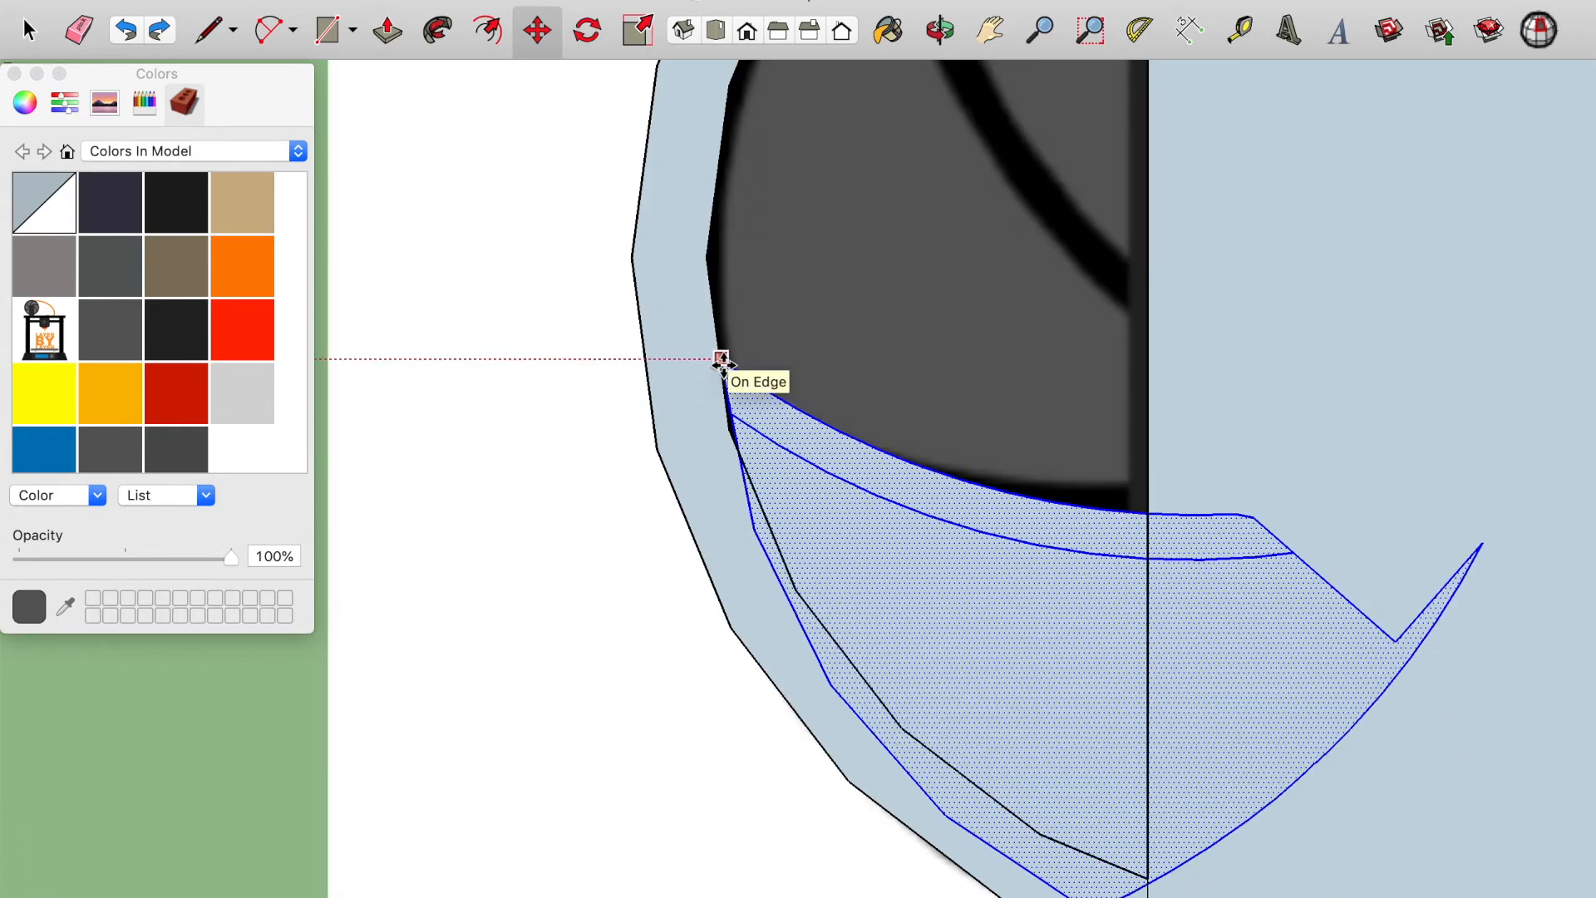
pyautogui.click(721, 360)
# Step: Erase the parts of the placed spoke copy that overlap the spool's post
pyautogui.press('e')
pyautogui.moveTo(1339, 582); pyautogui.dragTo(1232, 810)
pyautogui.moveTo(1171, 520); pyautogui.dragTo(1164, 508)
pyautogui.press('l')
pyautogui.scroll(5, 717, 322)
# Step: Trace the outer and inner edges of the orange filament with arcs from the spool down to the top beam
pyautogui.press('a')
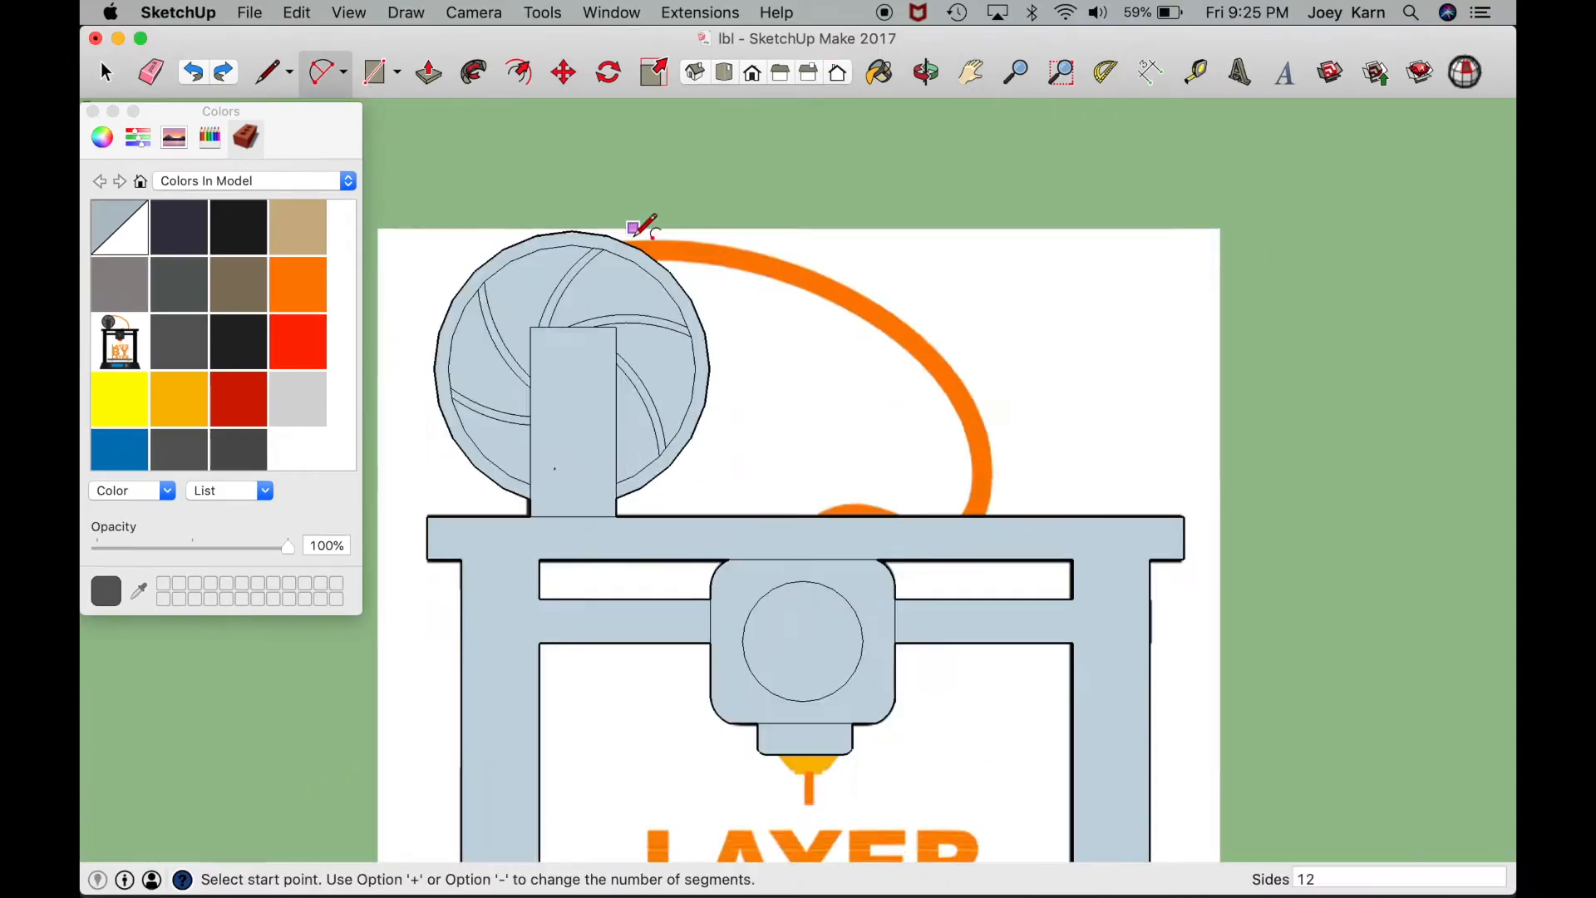
pyautogui.click(634, 236)
pyautogui.click(872, 606)
pyautogui.click(902, 495)
pyautogui.scroll(-3, 894, 517)
pyautogui.click(417, 198)
pyautogui.click(798, 399)
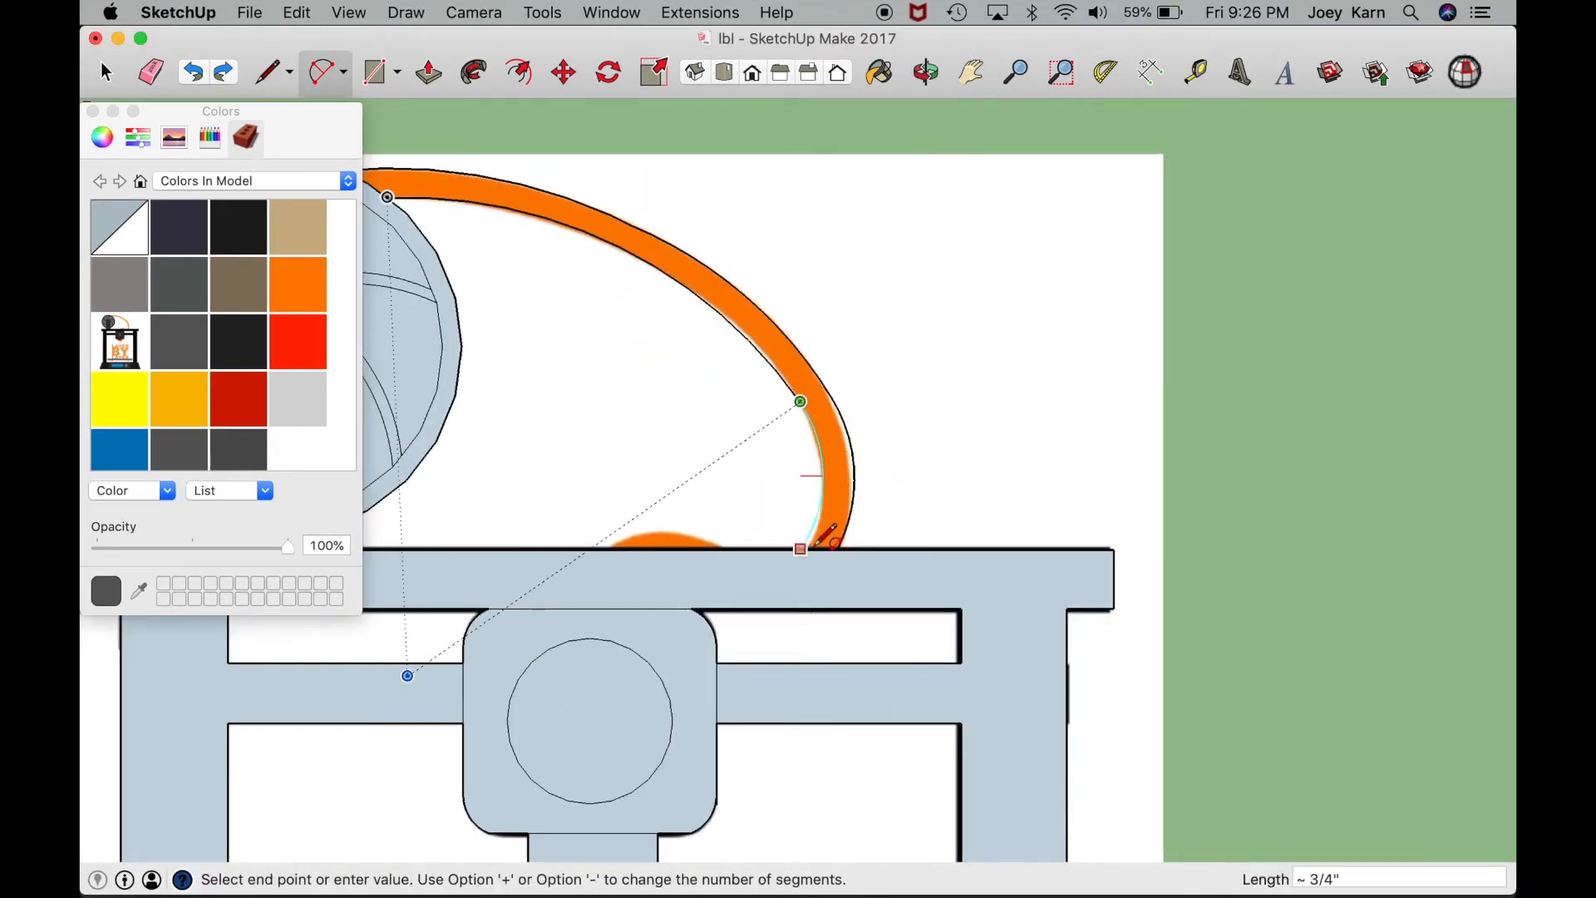
pyautogui.click(801, 549)
# Step: Trace the small orange filament bump on the top beam above the extruder with an arc
pyautogui.click(563, 548)
pyautogui.click(705, 548)
pyautogui.click(638, 527)
pyautogui.press('l')
pyautogui.scroll(8, 859, 358)
pyautogui.scroll(-10, 878, 364)
# Step: Outline the dark print bed beneath the lettering, 3 11/16" wide and 1/4" high
pyautogui.press('e')
pyautogui.press('l')
pyautogui.click(394, 618)
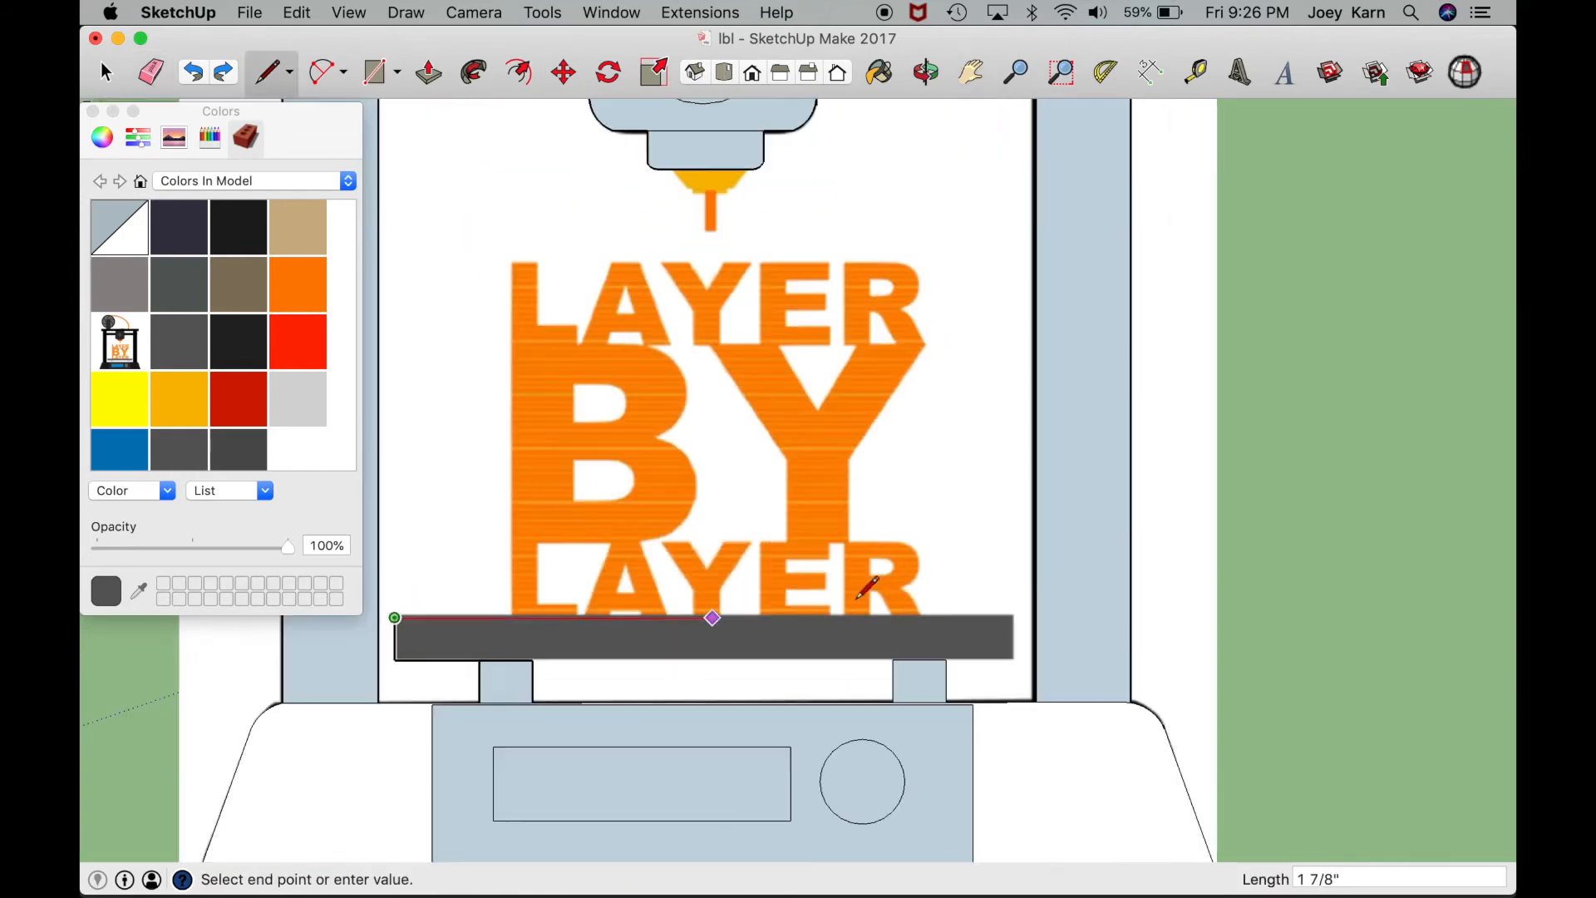
pyautogui.click(1020, 618)
pyautogui.click(1020, 660)
pyautogui.press('r')
pyautogui.click(394, 660)
pyautogui.scroll(-1, 1016, 622)
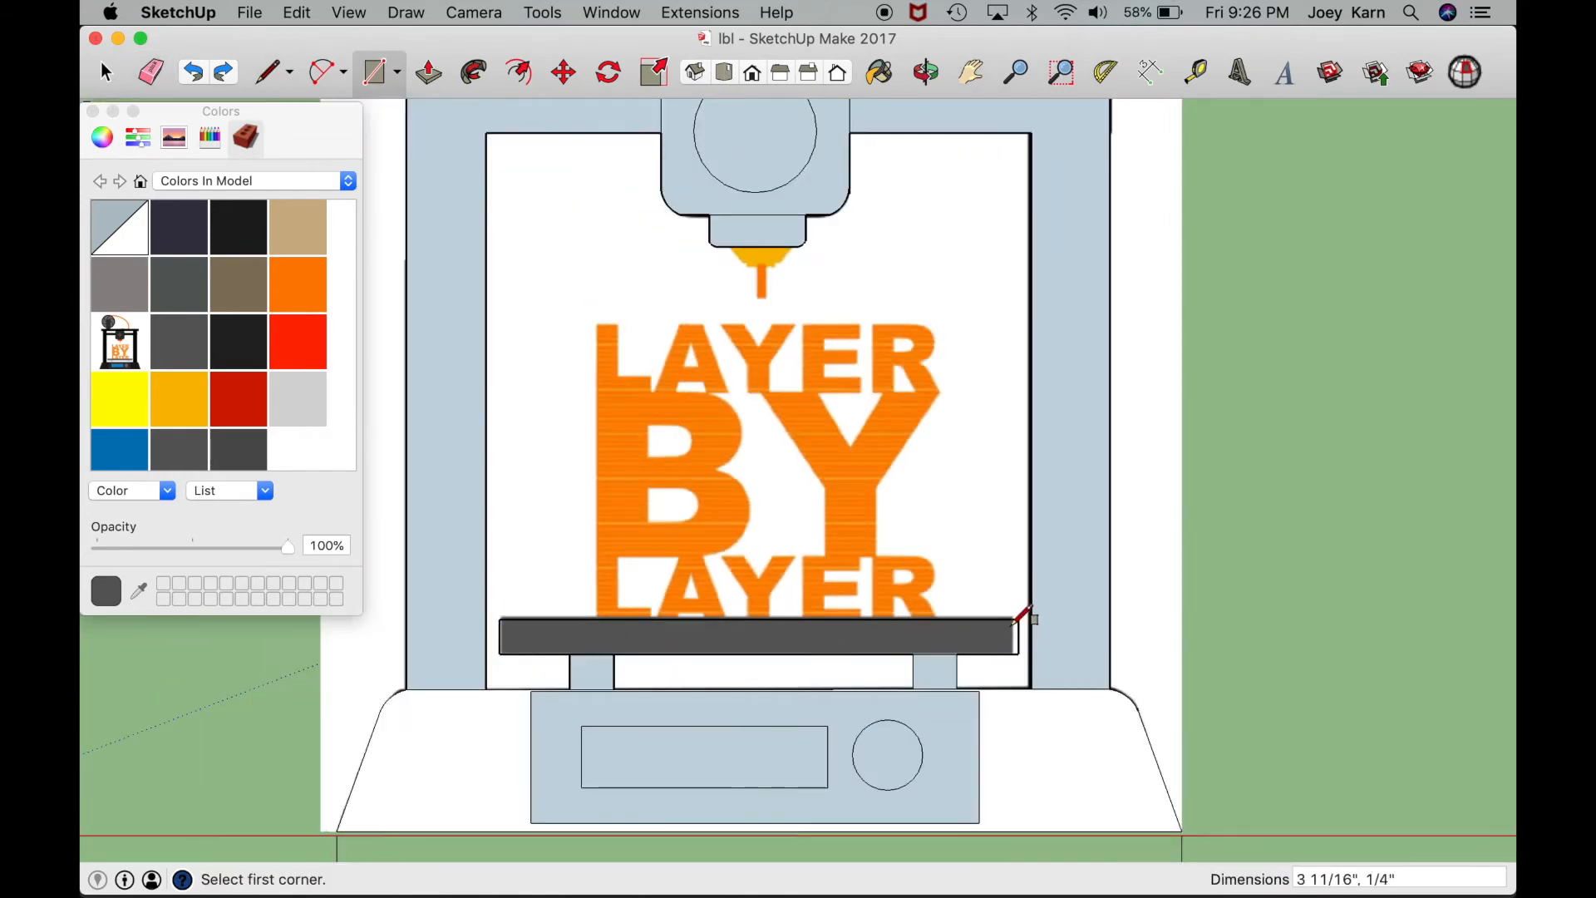
# Step: Try to close the print bed's face with a line across its full length
pyautogui.press('l')
pyautogui.click(499, 637)
pyautogui.scroll(5, 501, 636)
pyautogui.click(491, 687)
pyautogui.scroll(-6, 492, 685)
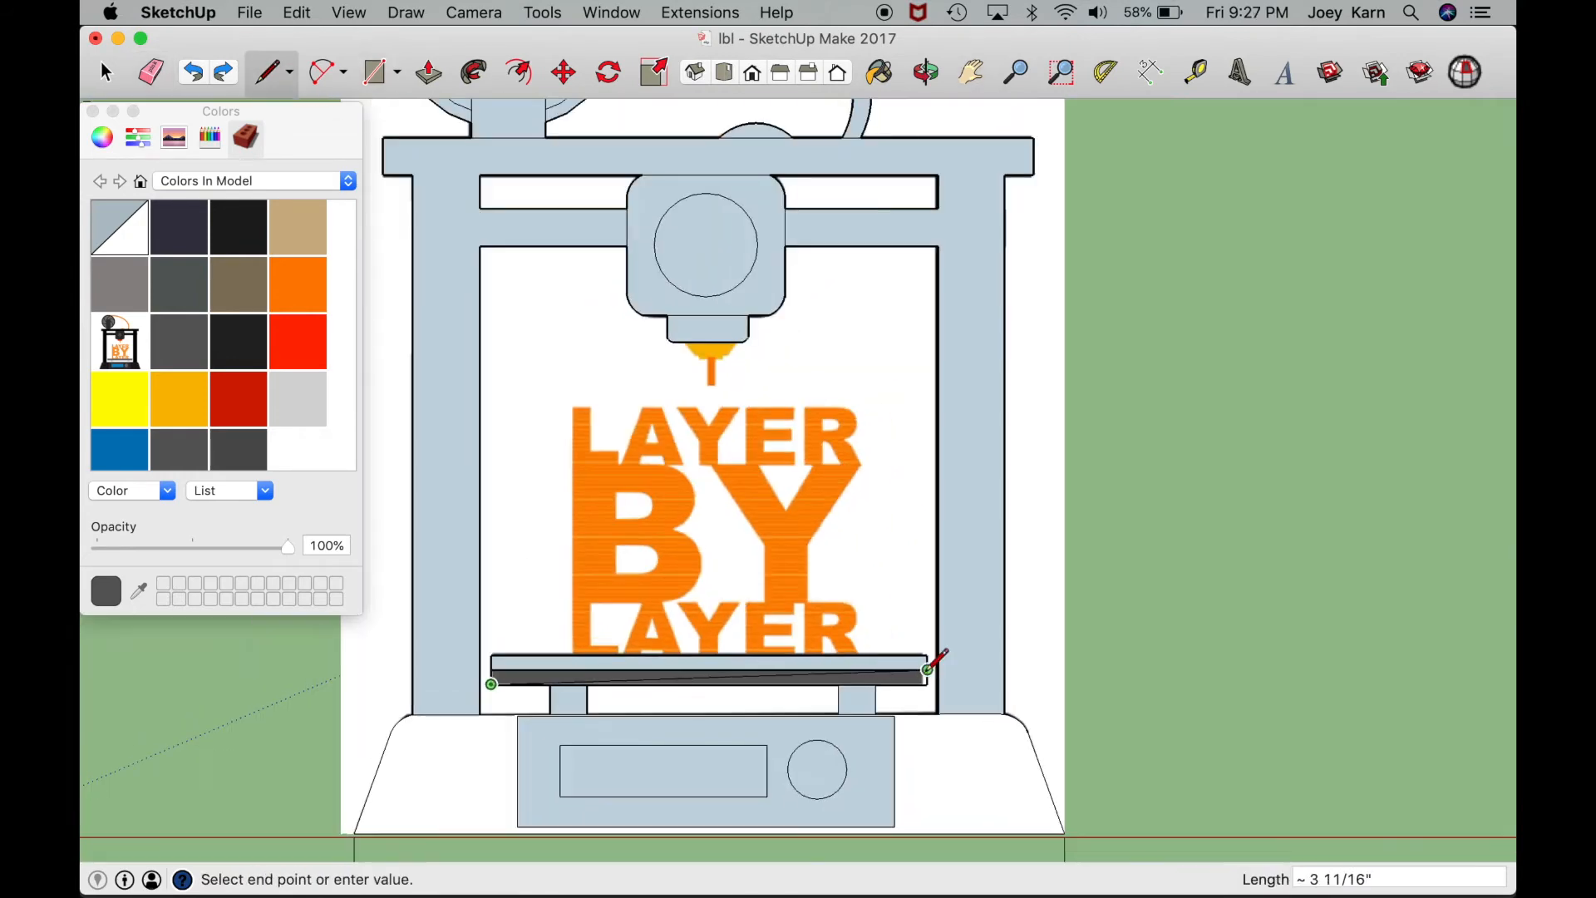
# Step: Erase the diagonal line across the print bed and draw its bottom edge along the supports
pyautogui.press('e')
pyautogui.scroll(3, 765, 662)
pyautogui.scroll(3, 1100, 681)
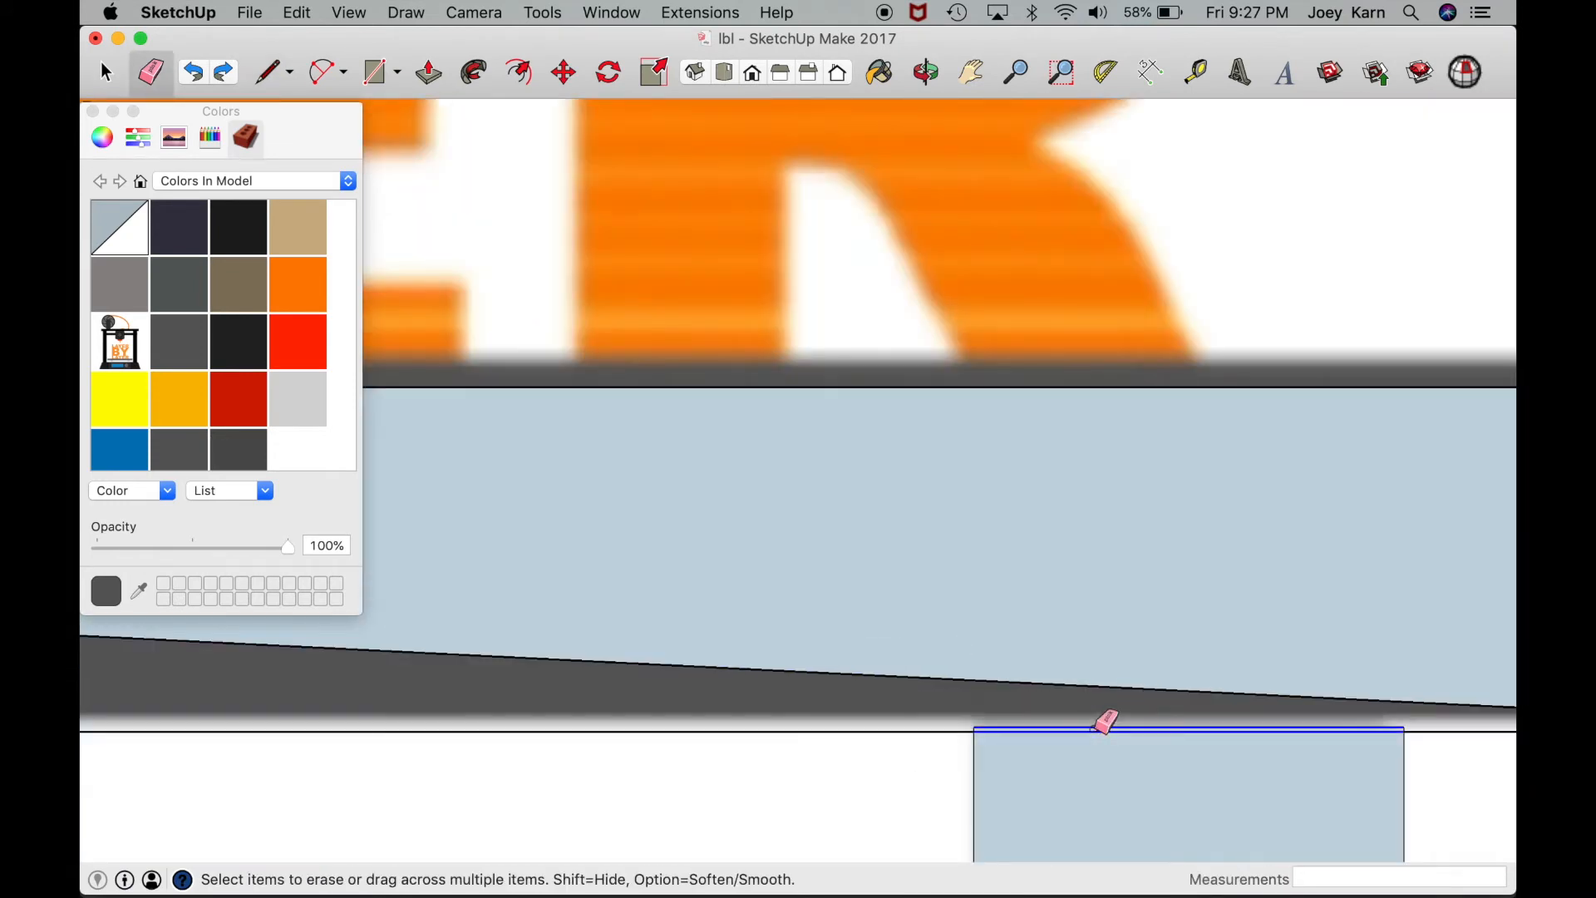
pyautogui.scroll(-6, 1397, 720)
pyautogui.press('l')
pyautogui.click(1110, 711)
pyautogui.click(1484, 722)
pyautogui.scroll(3, 1483, 717)
pyautogui.scroll(-2, 923, 672)
pyautogui.press('e')
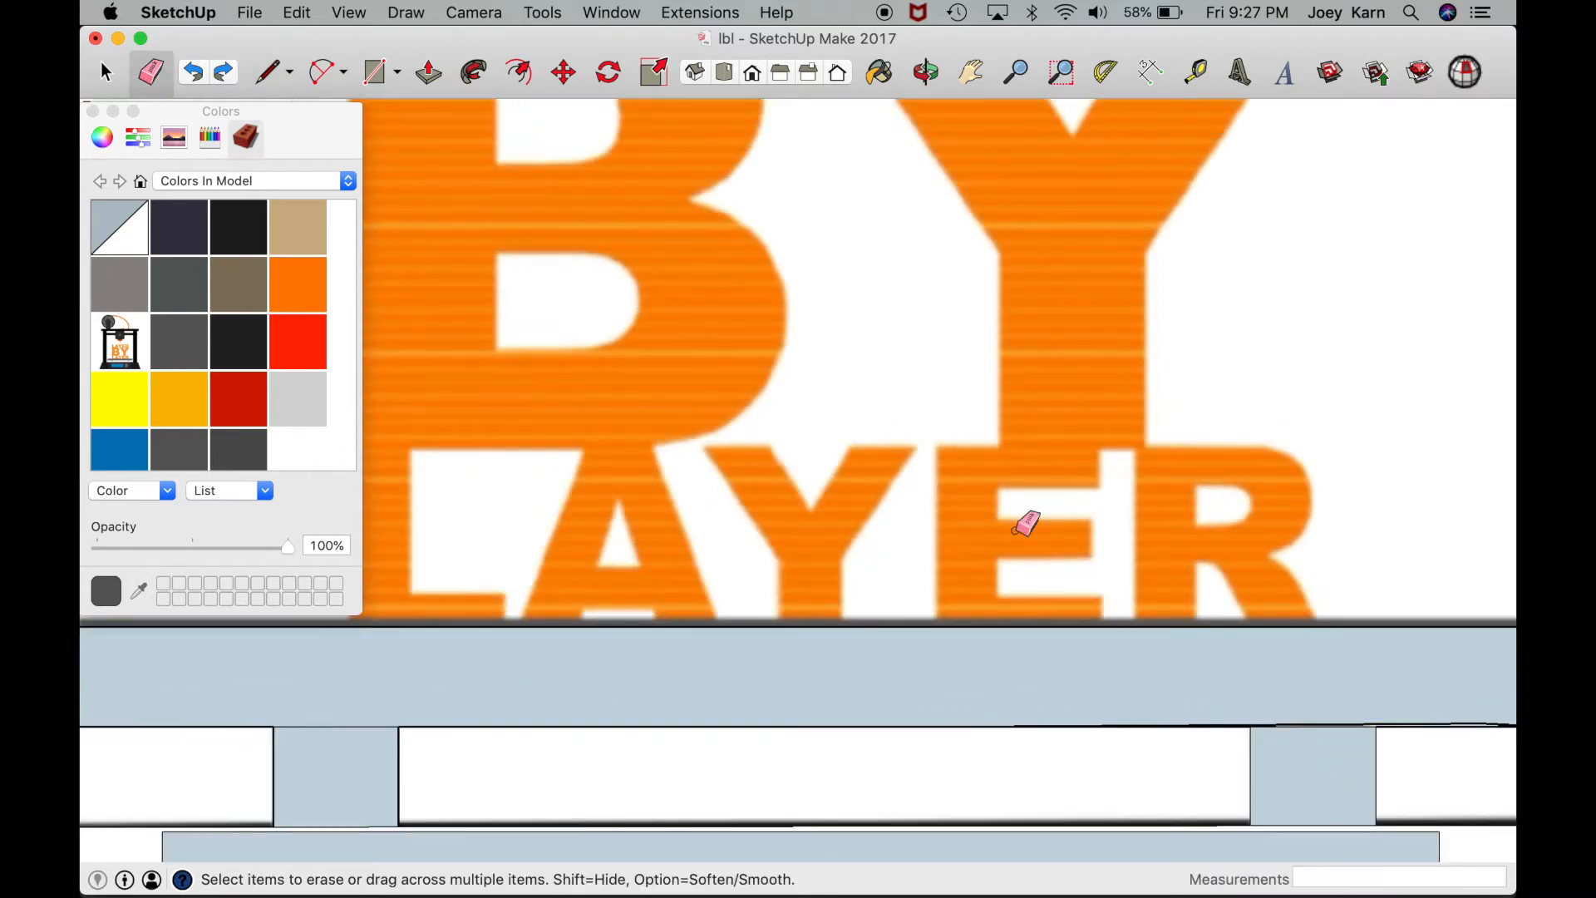
# Step: Draw a straight line along the print bed's bottom edge over the supports
pyautogui.click(969, 73)
pyautogui.moveTo(1342, 744); pyautogui.dragTo(816, 559)
pyautogui.scroll(5, 944, 524)
pyautogui.press('l')
pyautogui.click(1168, 574)
pyautogui.scroll(-3, 1168, 574)
pyautogui.click(467, 574)
# Step: Erase the stray line running just above the print bed's bottom edge
pyautogui.press('r')
pyautogui.press('e')
pyautogui.click(849, 592)
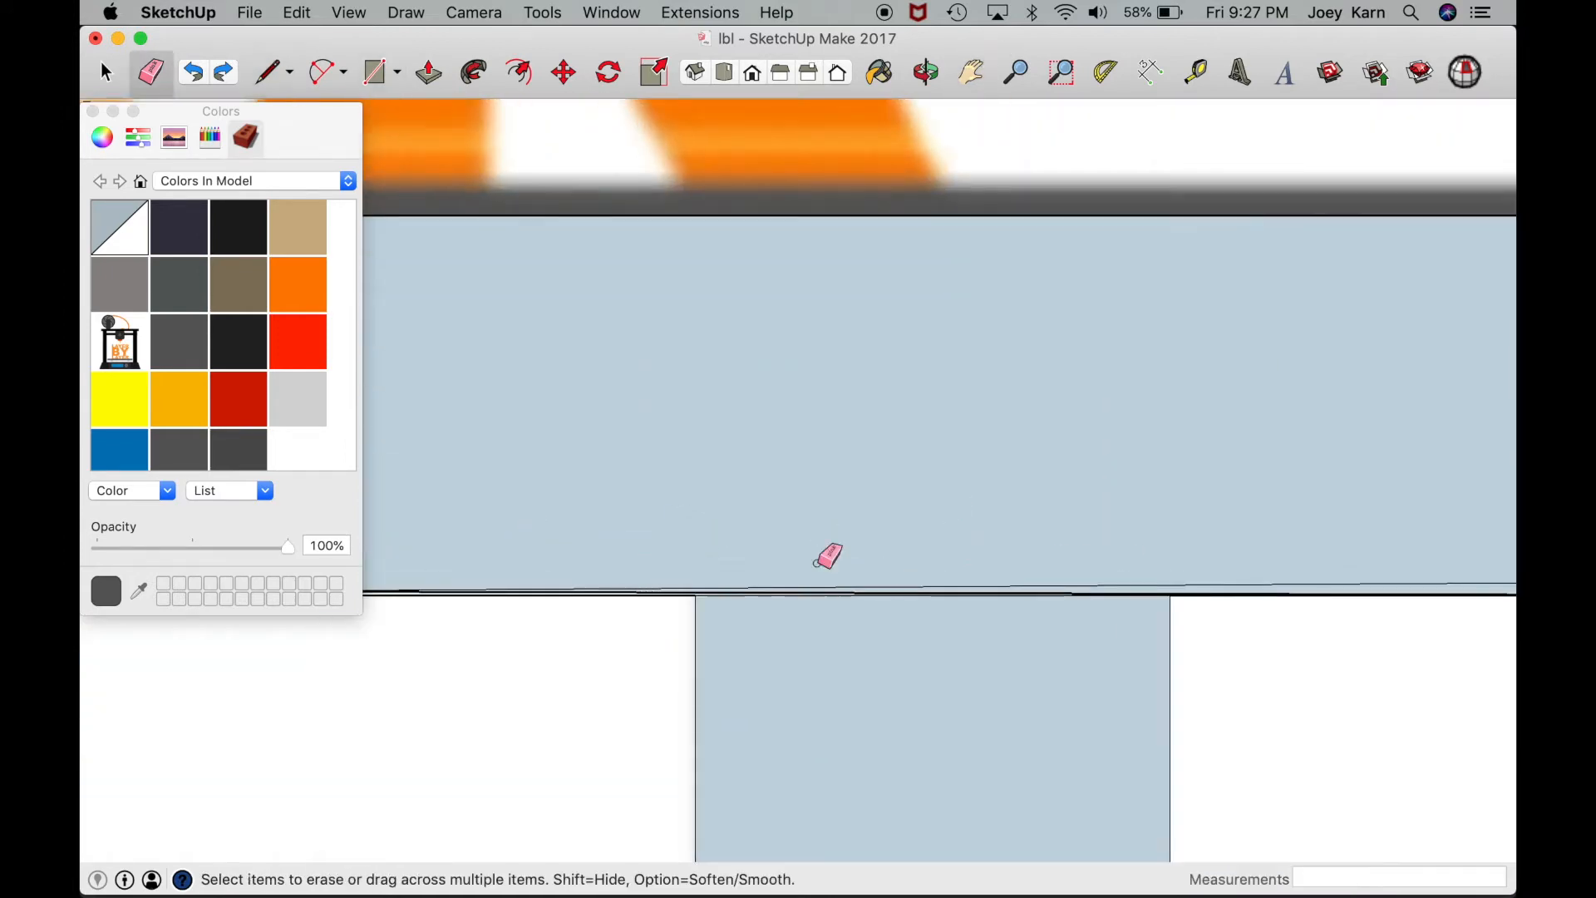
pyautogui.press('super+z')
pyautogui.click(850, 588)
pyautogui.scroll(3, 808, 595)
pyautogui.scroll(-4, 784, 609)
# Step: Redraw the print bed's bottom edge from end to end between its lower corners
pyautogui.press('l')
pyautogui.scroll(-3, 1143, 608)
pyautogui.click(1378, 612)
pyautogui.click(518, 612)
pyautogui.scroll(4, 521, 620)
pyautogui.scroll(-8, 887, 427)
# Step: Copy the print bed's face and edges and paste them on the red axis in the empty area beside the image
pyautogui.doubleClick(816, 606)
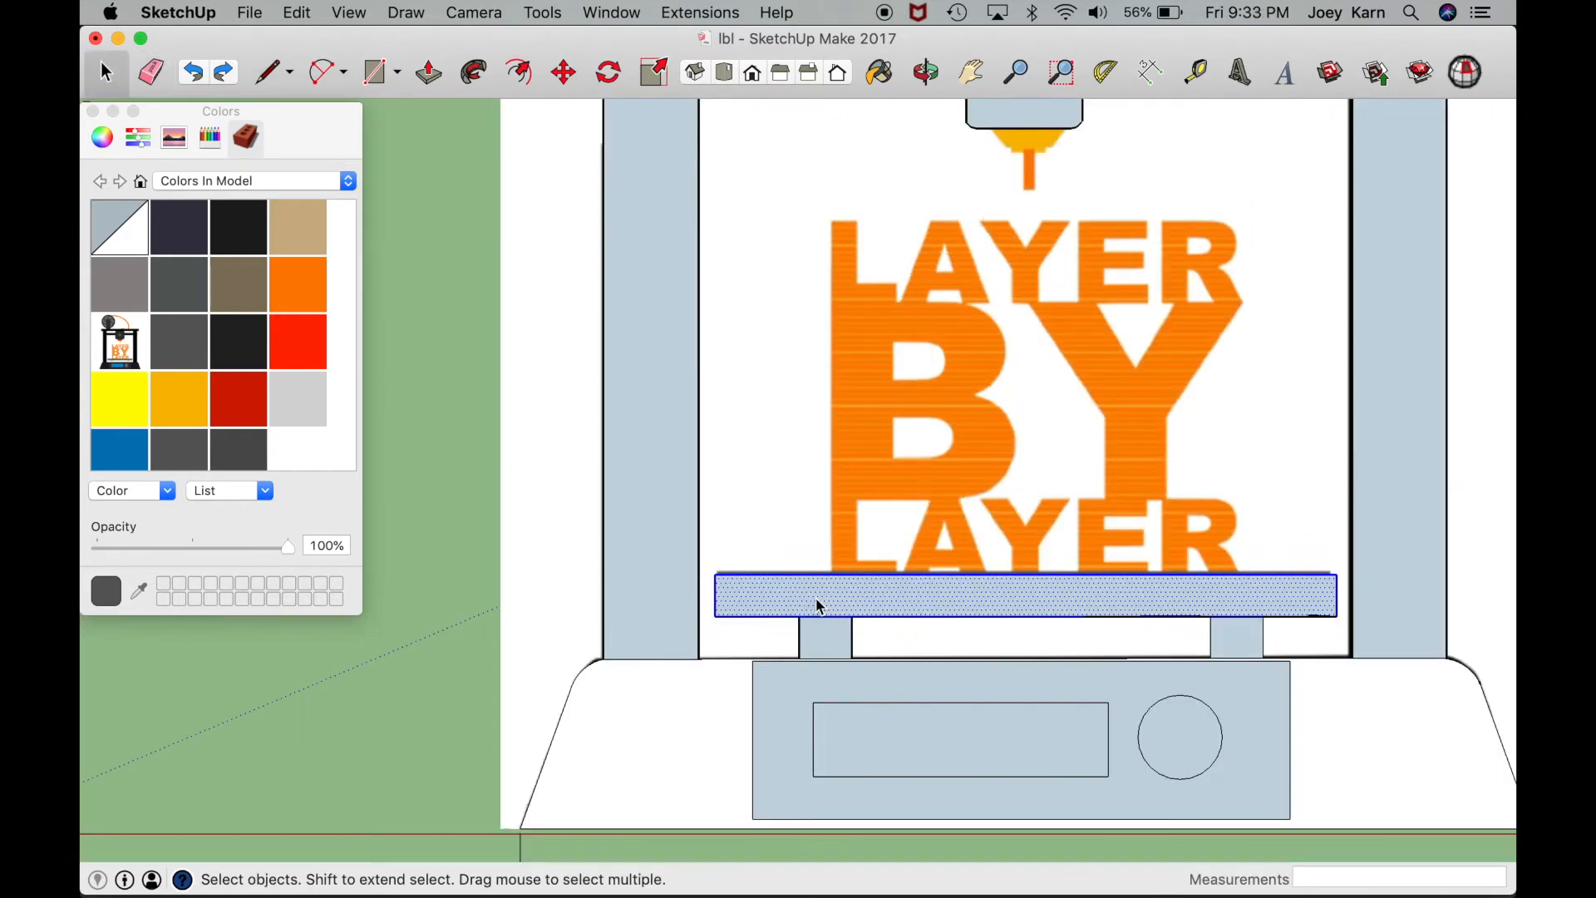
pyautogui.scroll(-5, 815, 606)
pyautogui.click(972, 75)
pyautogui.moveTo(740, 599); pyautogui.dragTo(1199, 458)
pyautogui.scroll(1, 777, 548)
pyautogui.press('super+v')
pyautogui.click(790, 537)
pyautogui.scroll(2, 793, 537)
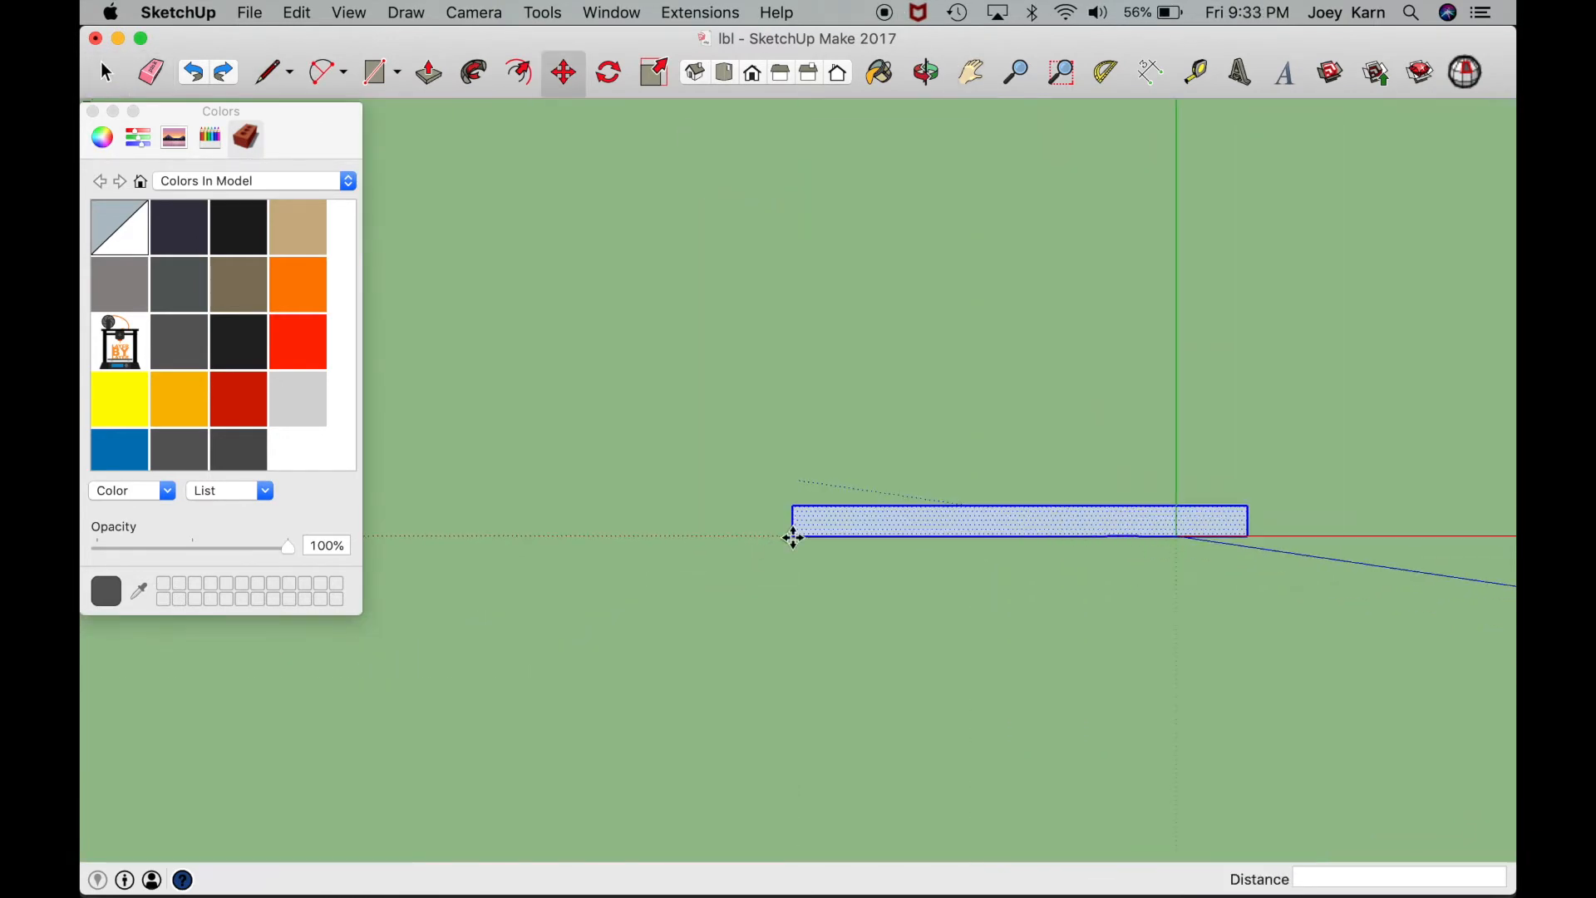
# Step: Draw a straight edge along the bottom of the pasted bed and erase a stray edge there
pyautogui.press('h')
pyautogui.moveTo(1155, 551); pyautogui.dragTo(884, 550)
pyautogui.scroll(1, 884, 544)
pyautogui.press('l')
pyautogui.click(1108, 537)
pyautogui.scroll(6, 1046, 539)
pyautogui.scroll(1, 866, 544)
pyautogui.press('e')
pyautogui.click(869, 525)
# Step: Erase the remaining stray edges along the pasted bed's bottom near the origin
pyautogui.press('h')
pyautogui.moveTo(574, 612); pyautogui.dragTo(1255, 653)
pyautogui.scroll(6, 883, 529)
pyautogui.scroll(1, 877, 536)
pyautogui.press('e')
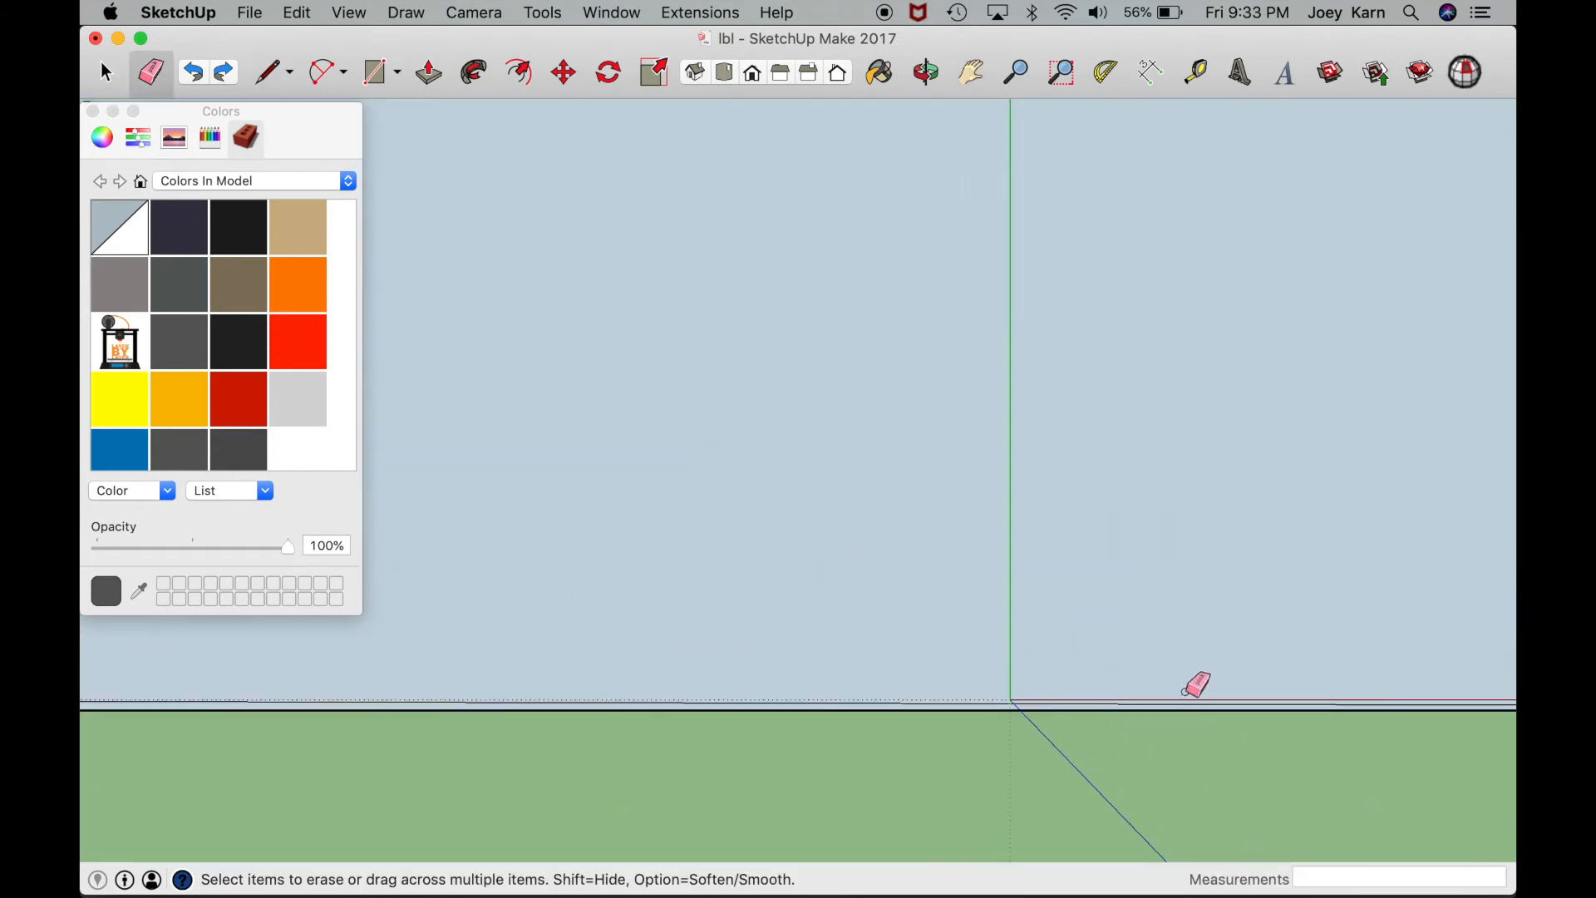
pyautogui.click(1171, 702)
pyautogui.scroll(-10, 1168, 704)
pyautogui.scroll(5, 872, 675)
pyautogui.click(977, 756)
pyautogui.scroll(-3, 977, 757)
pyautogui.scroll(-8, 985, 750)
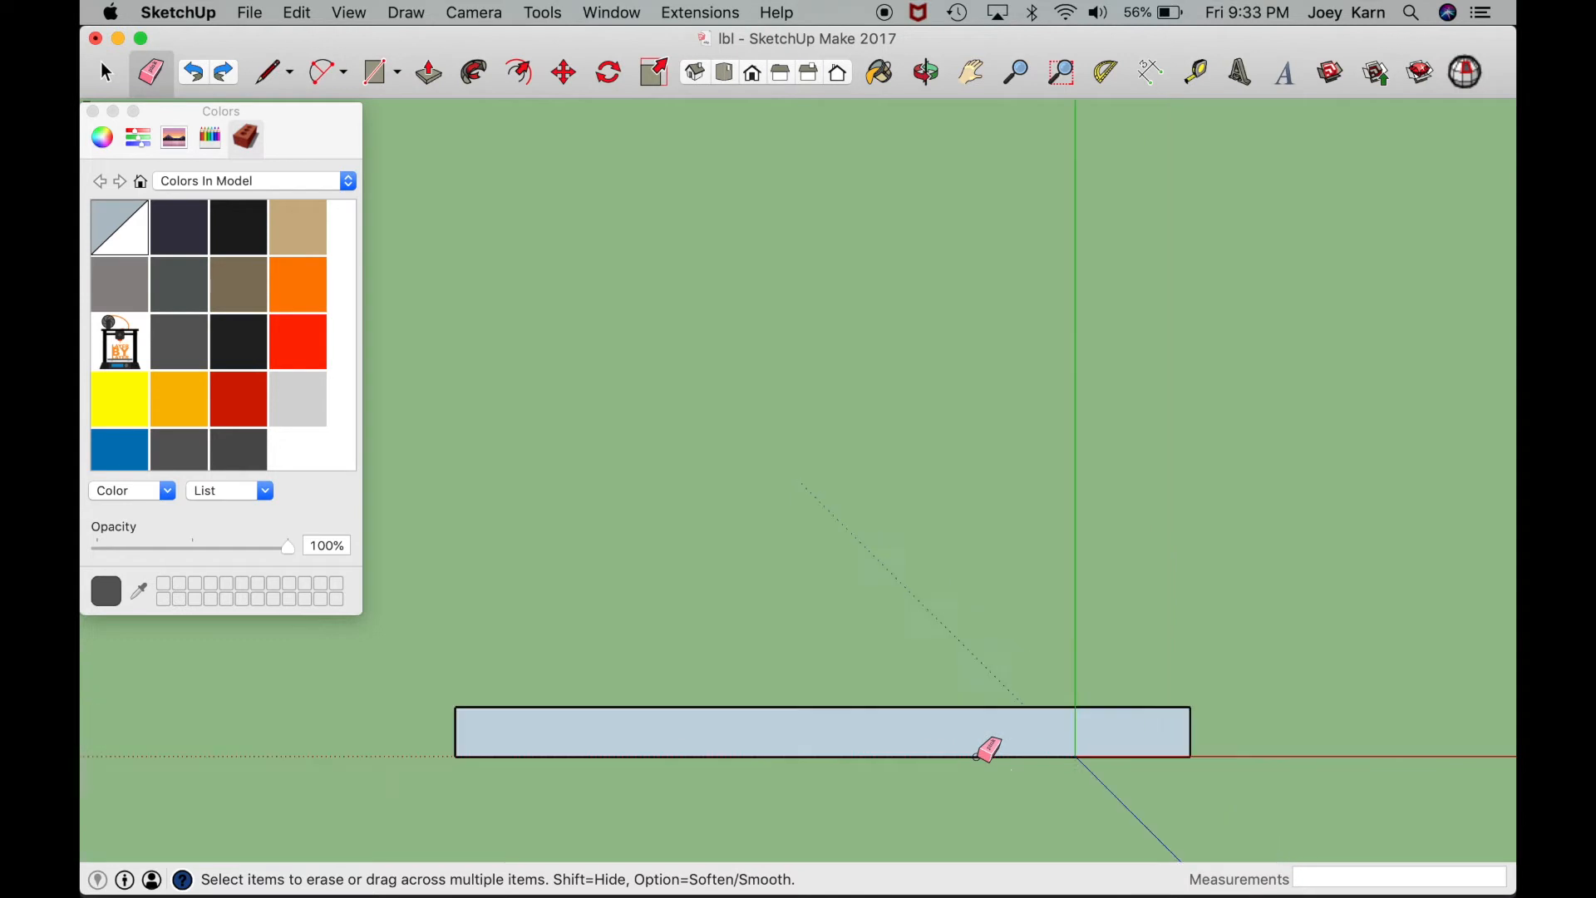
# Step: Move the cleaned-up print bed from the empty area onto the bed's position in the logo image
pyautogui.press('space')
pyautogui.press('h')
pyautogui.moveTo(1035, 455); pyautogui.dragTo(665, 389)
pyautogui.press('m')
pyautogui.click(378, 668)
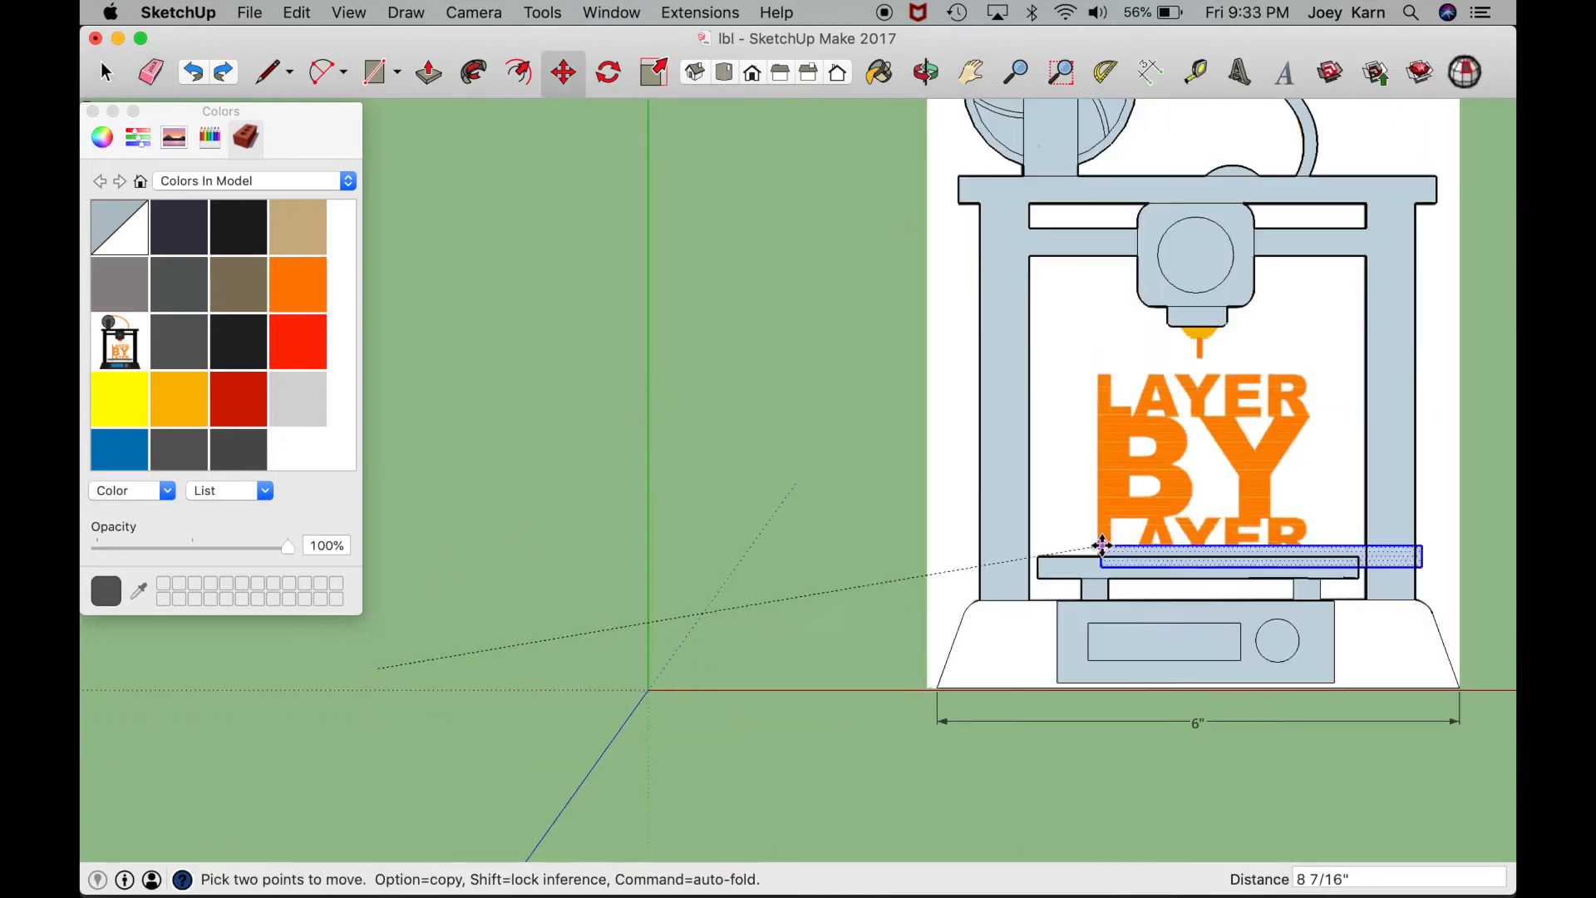
pyautogui.scroll(5, 1037, 558)
pyautogui.click(1038, 556)
# Step: Erase the leftover uneven edges along the bottom of the repositioned print bed
pyautogui.press('h')
pyautogui.moveTo(1072, 380); pyautogui.dragTo(316, 282)
pyautogui.scroll(7, 1095, 517)
pyautogui.scroll(8, 663, 471)
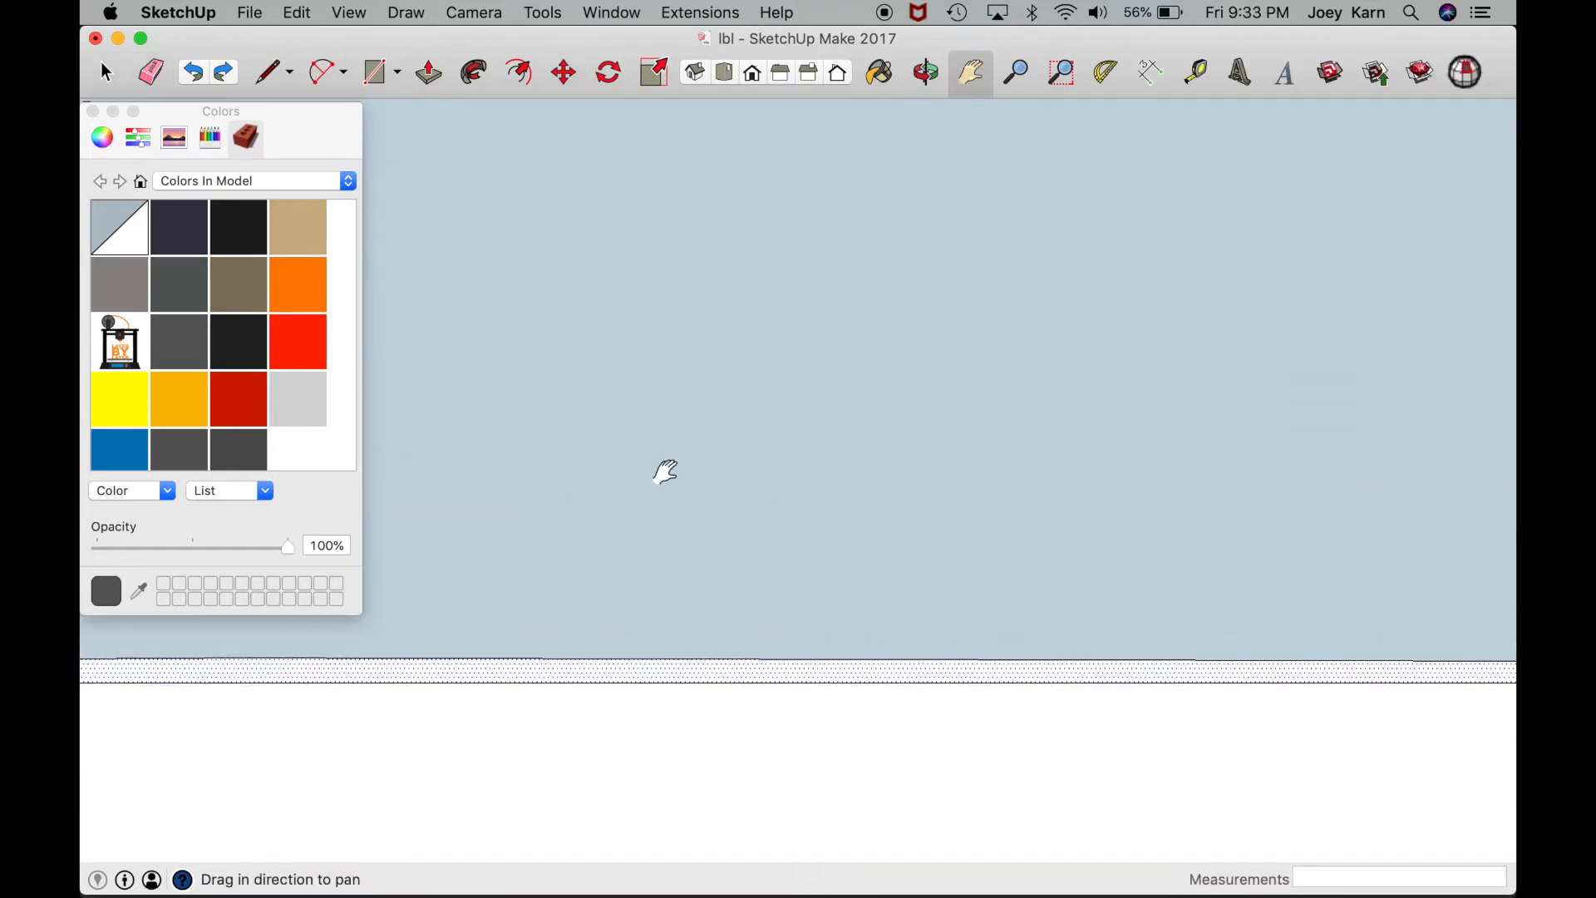
pyautogui.press('e')
pyautogui.click(623, 662)
pyautogui.click(217, 662)
pyautogui.scroll(-8, 217, 660)
pyautogui.scroll(-6, 534, 620)
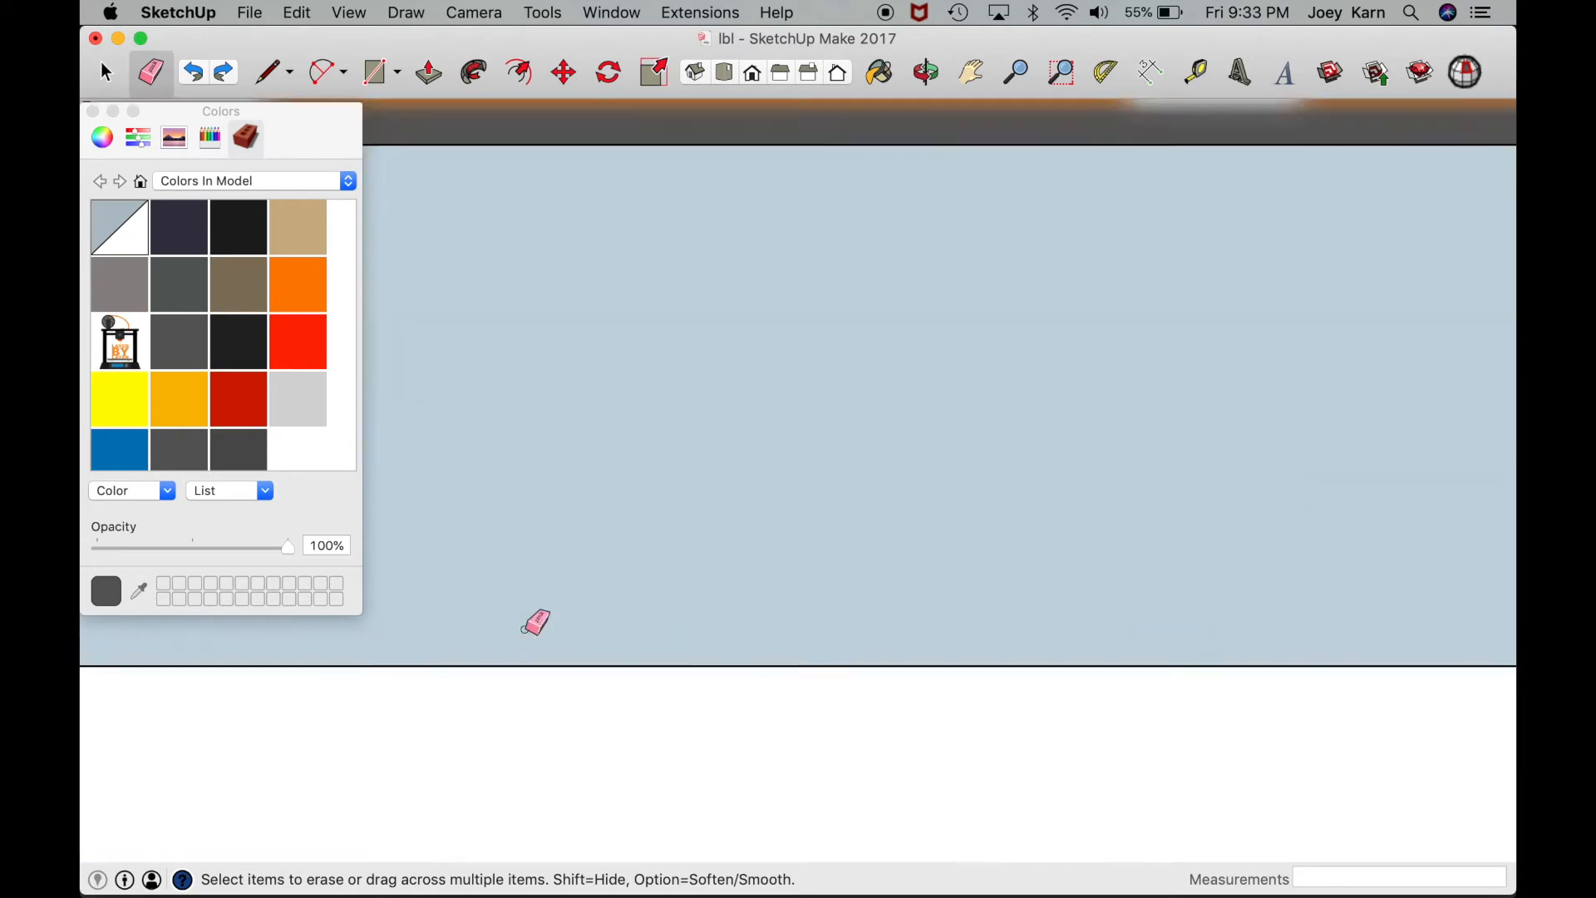
# Step: Trace the nozzle and its narrow tip below the extruder with straight lines and erase the stray edges
pyautogui.scroll(10, 769, 511)
pyautogui.press('l')
pyautogui.moveTo(708, 522); pyautogui.dragTo(708, 581)
pyautogui.moveTo(708, 552)
pyautogui.mouseDown()
pyautogui.moveTo(1001, 552)
pyautogui.moveTo(747, 611)
pyautogui.moveTo(980, 581)
pyautogui.mouseUp()
pyautogui.press('e')
pyautogui.press('l')
pyautogui.press('e')
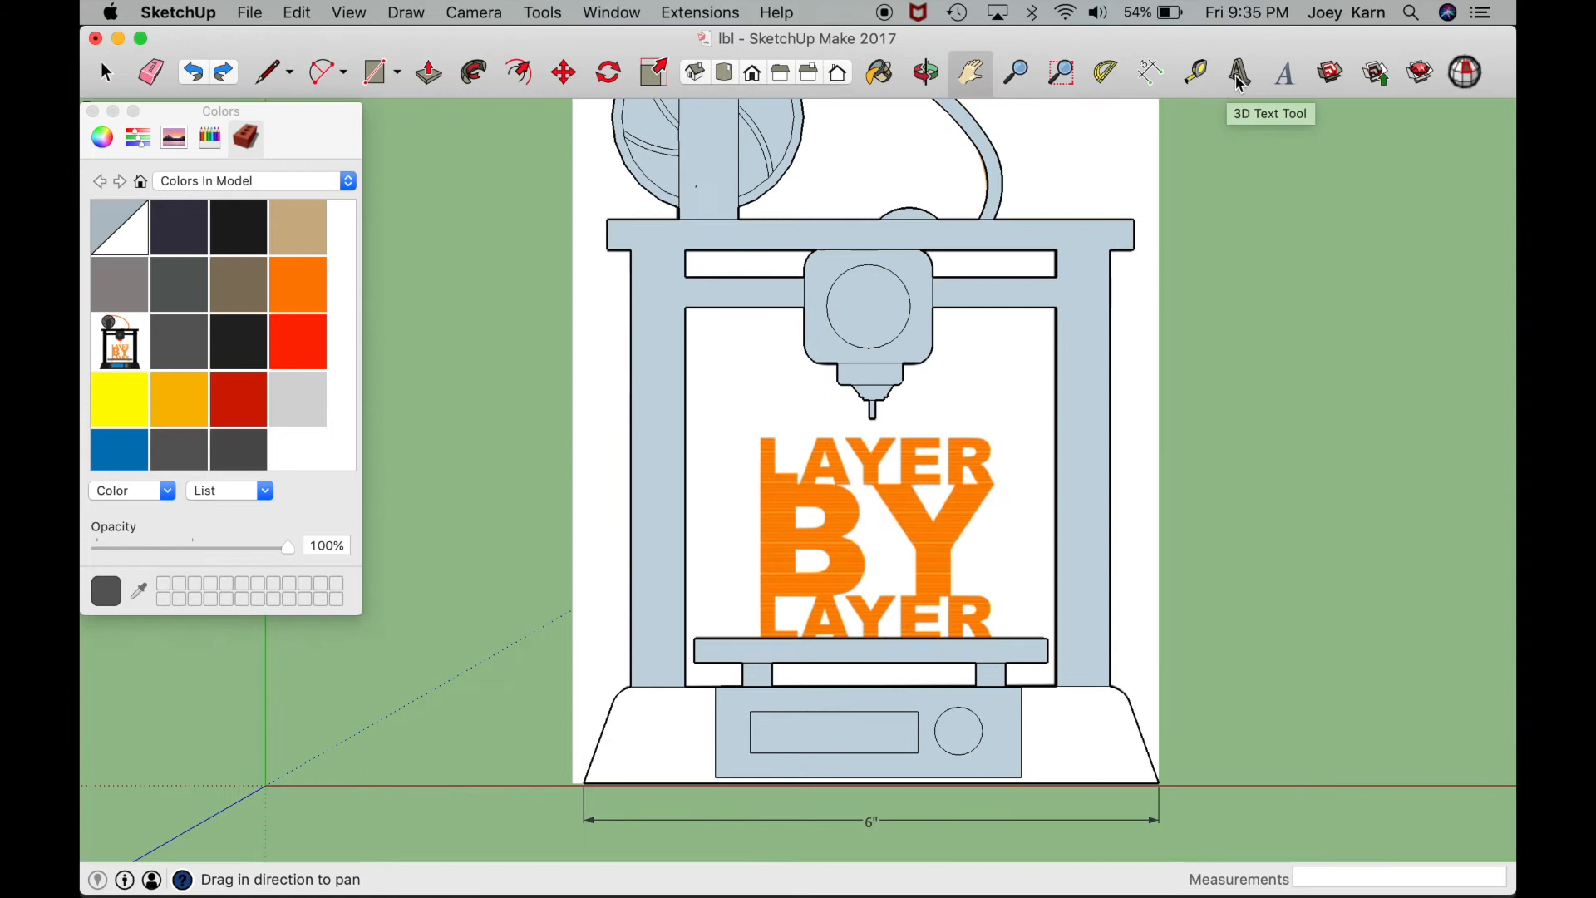
# Step: Try to place the 3D text "LAYER" in Avenir Next, 10" high and extruded 1"
pyautogui.click(1238, 73)
pyautogui.click(883, 351)
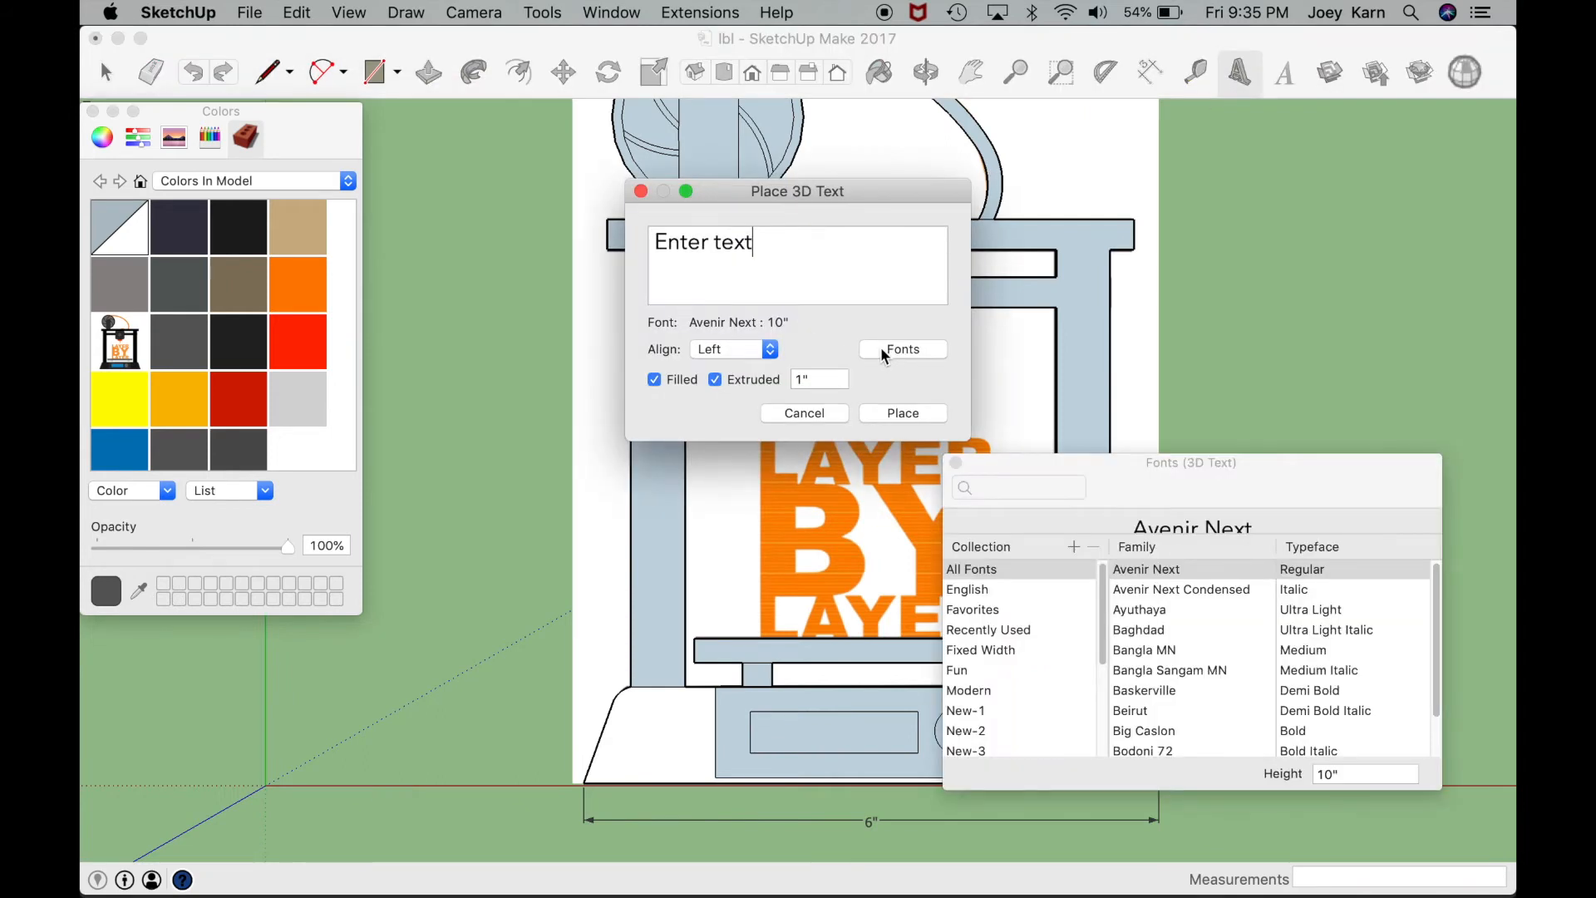
pyautogui.click(956, 462)
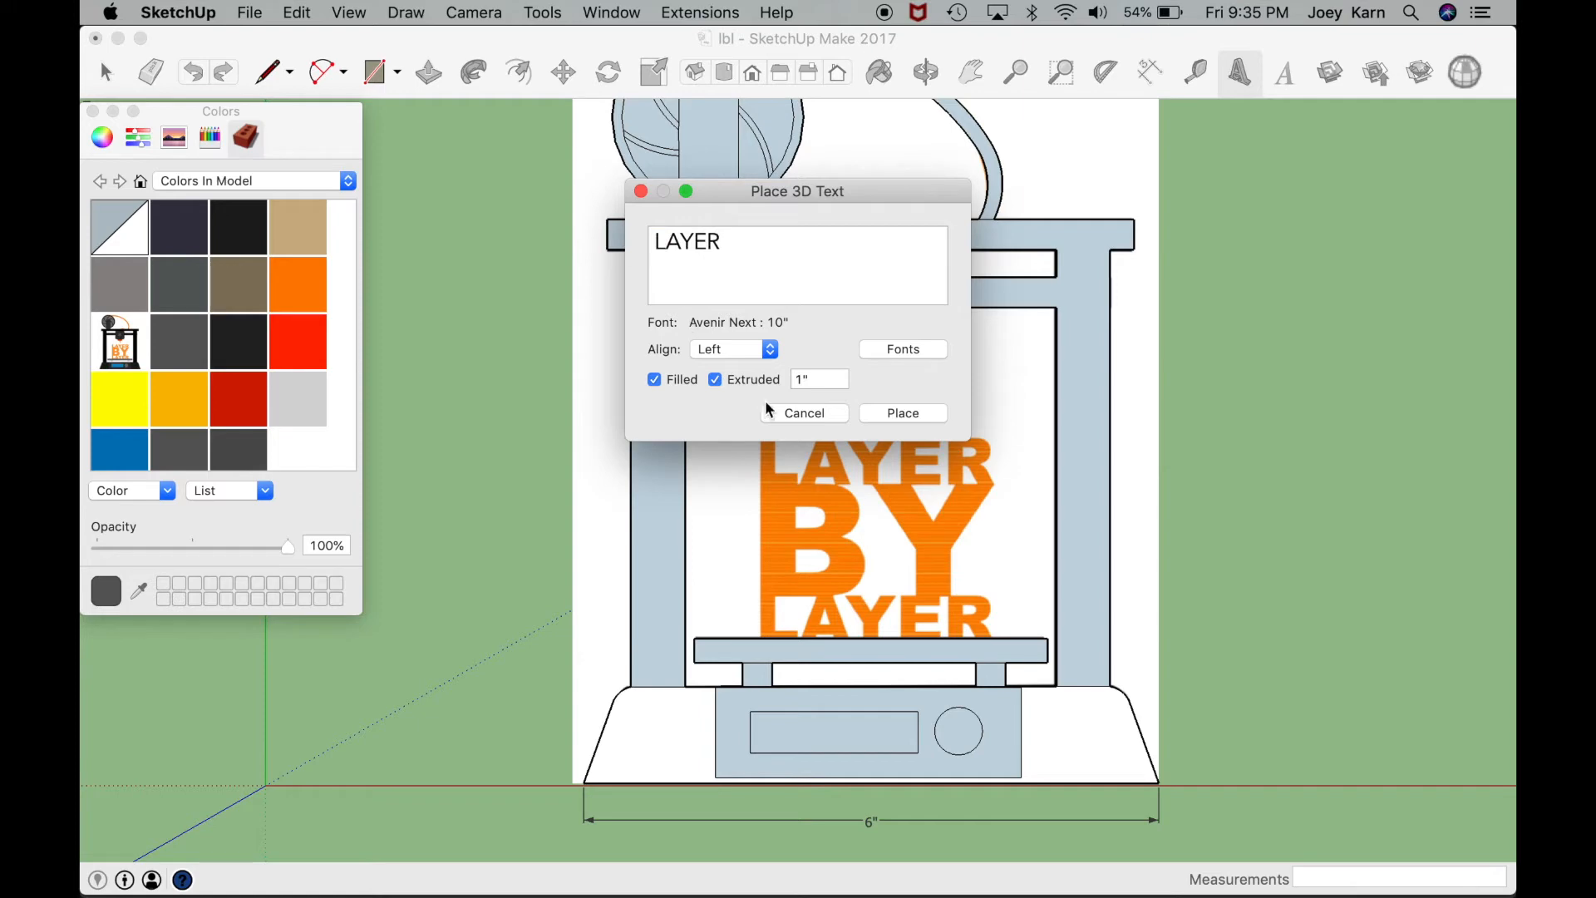
pyautogui.click(903, 413)
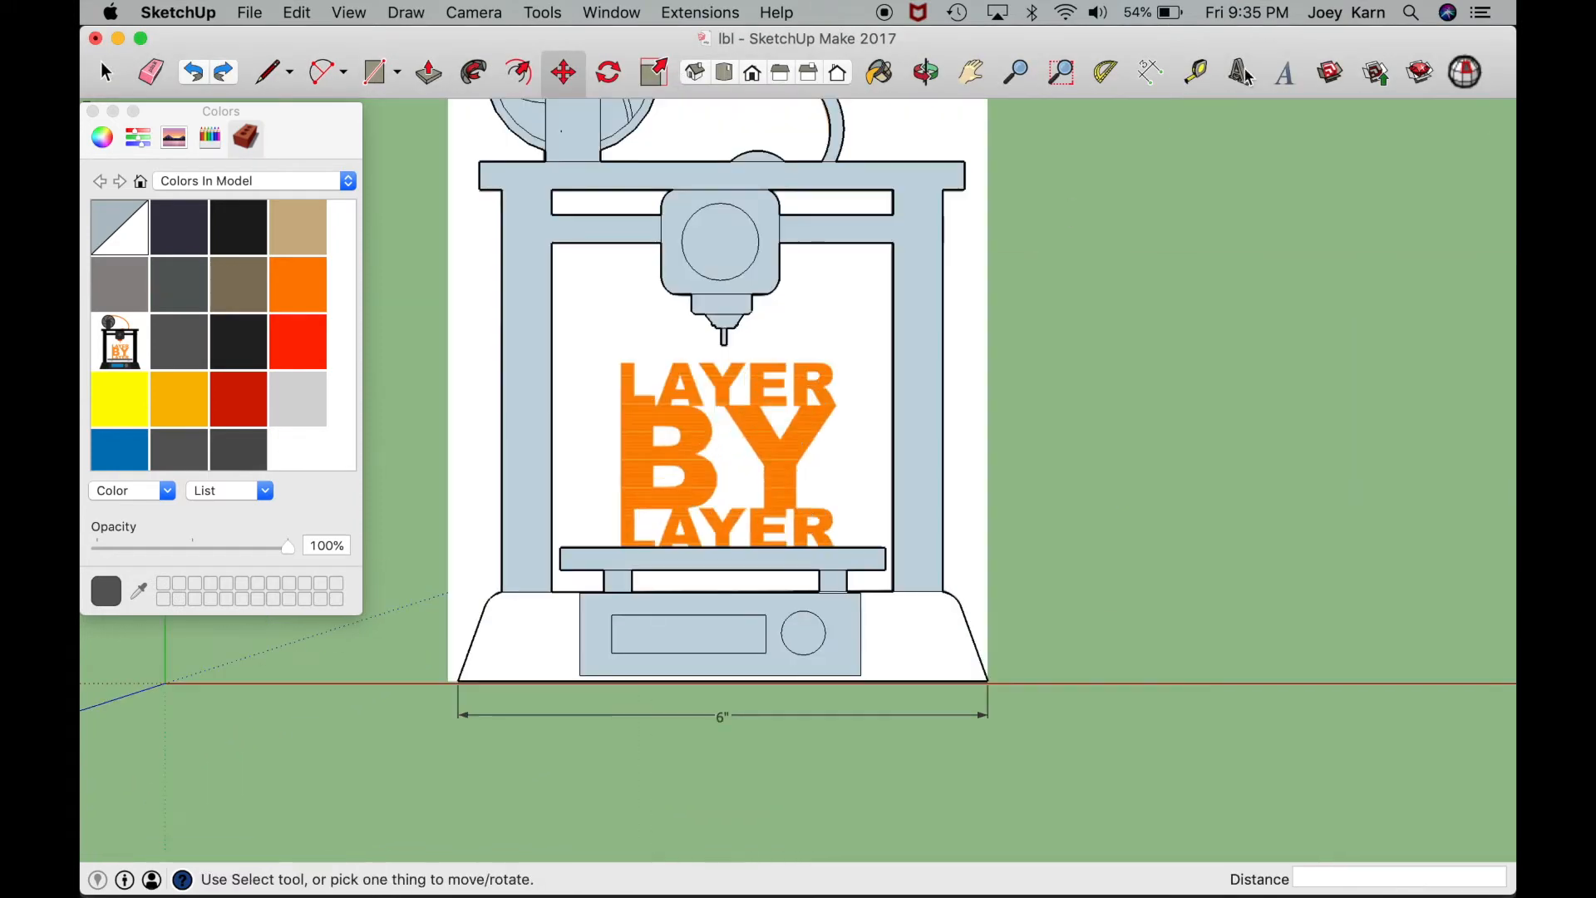
# Step: Place the filled 3D text "LAYER" on the logo in Avenir Next Bold, 10" high and extruded 1"
pyautogui.click(1240, 73)
pyautogui.click(903, 349)
pyautogui.click(1346, 697)
pyautogui.click(956, 462)
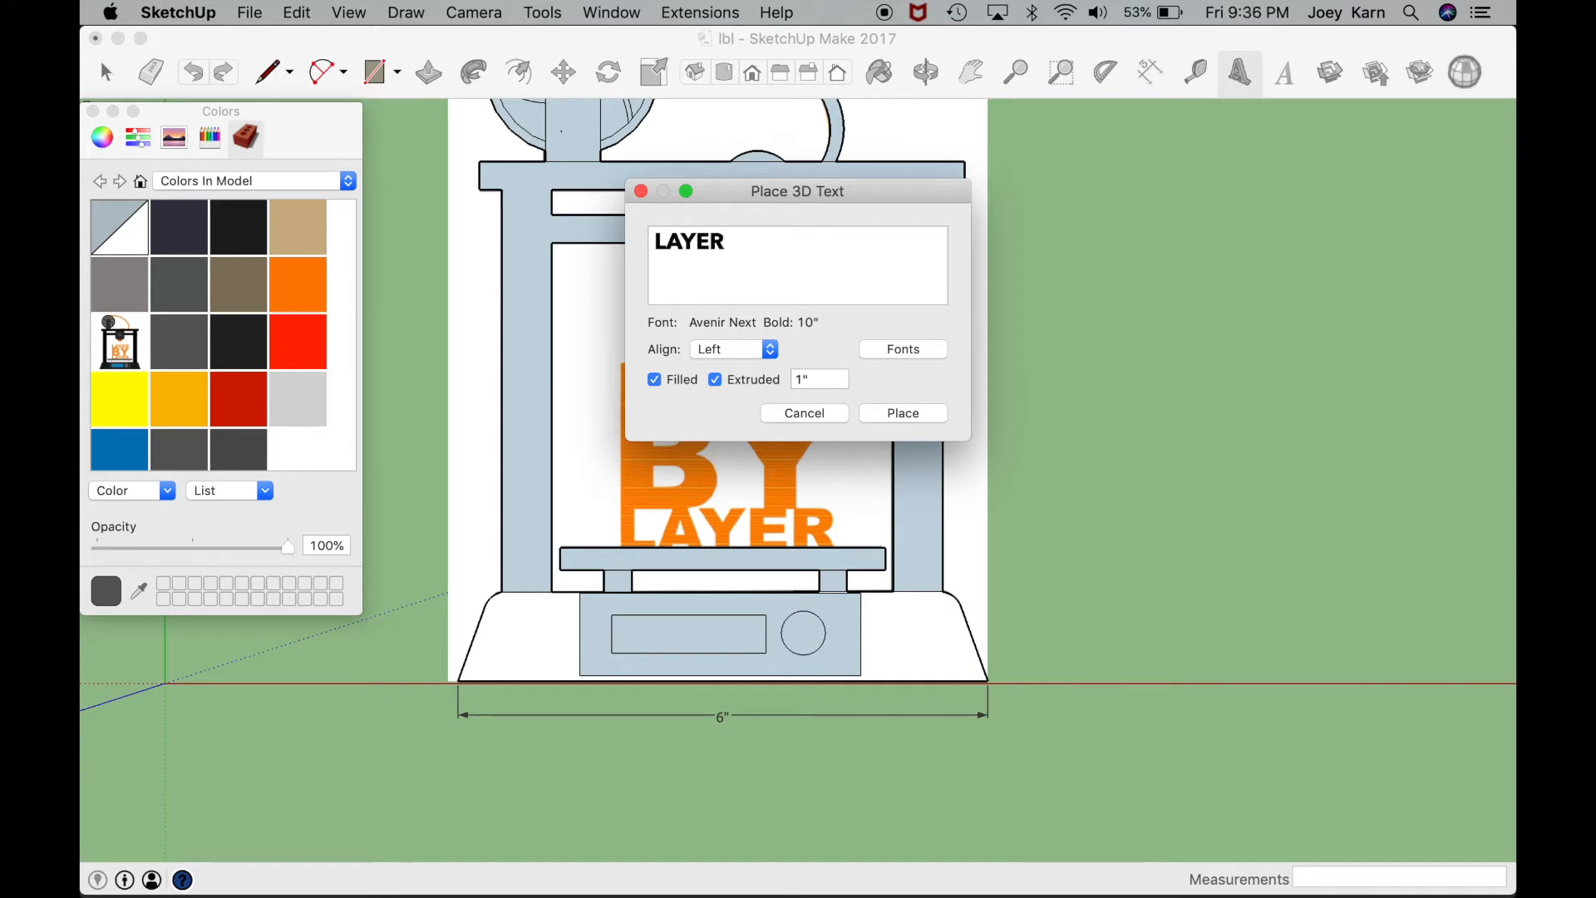
pyautogui.click(903, 413)
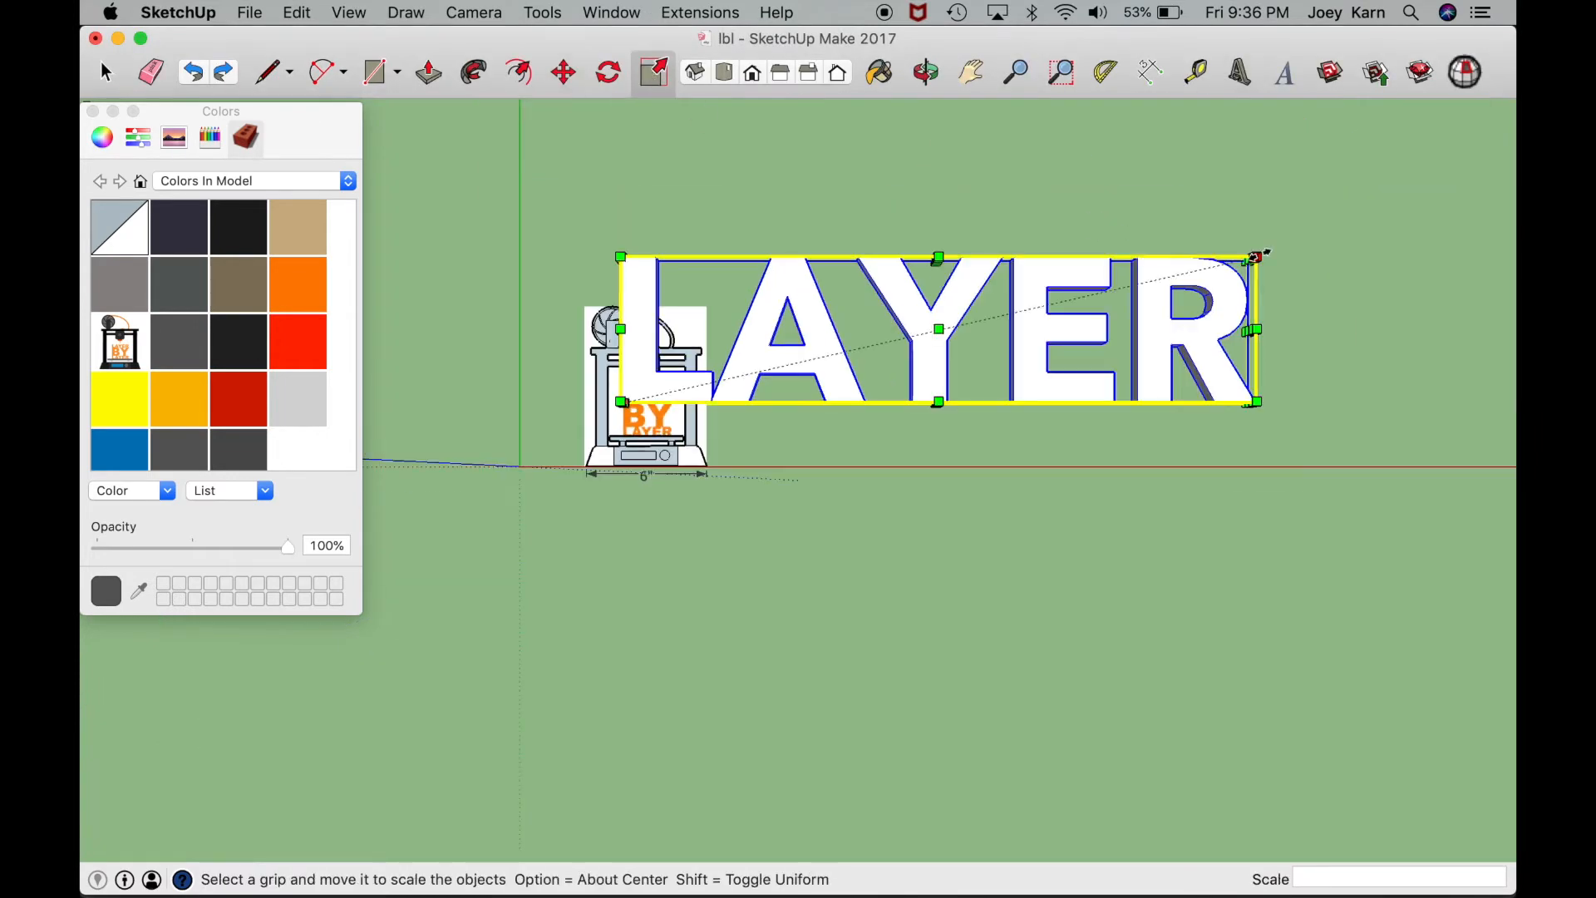
# Step: Scale the 3D LAYER text down by 0.15 and shrink it further to match the logo's upper word
pyautogui.moveTo(1254, 257); pyautogui.dragTo(665, 411)
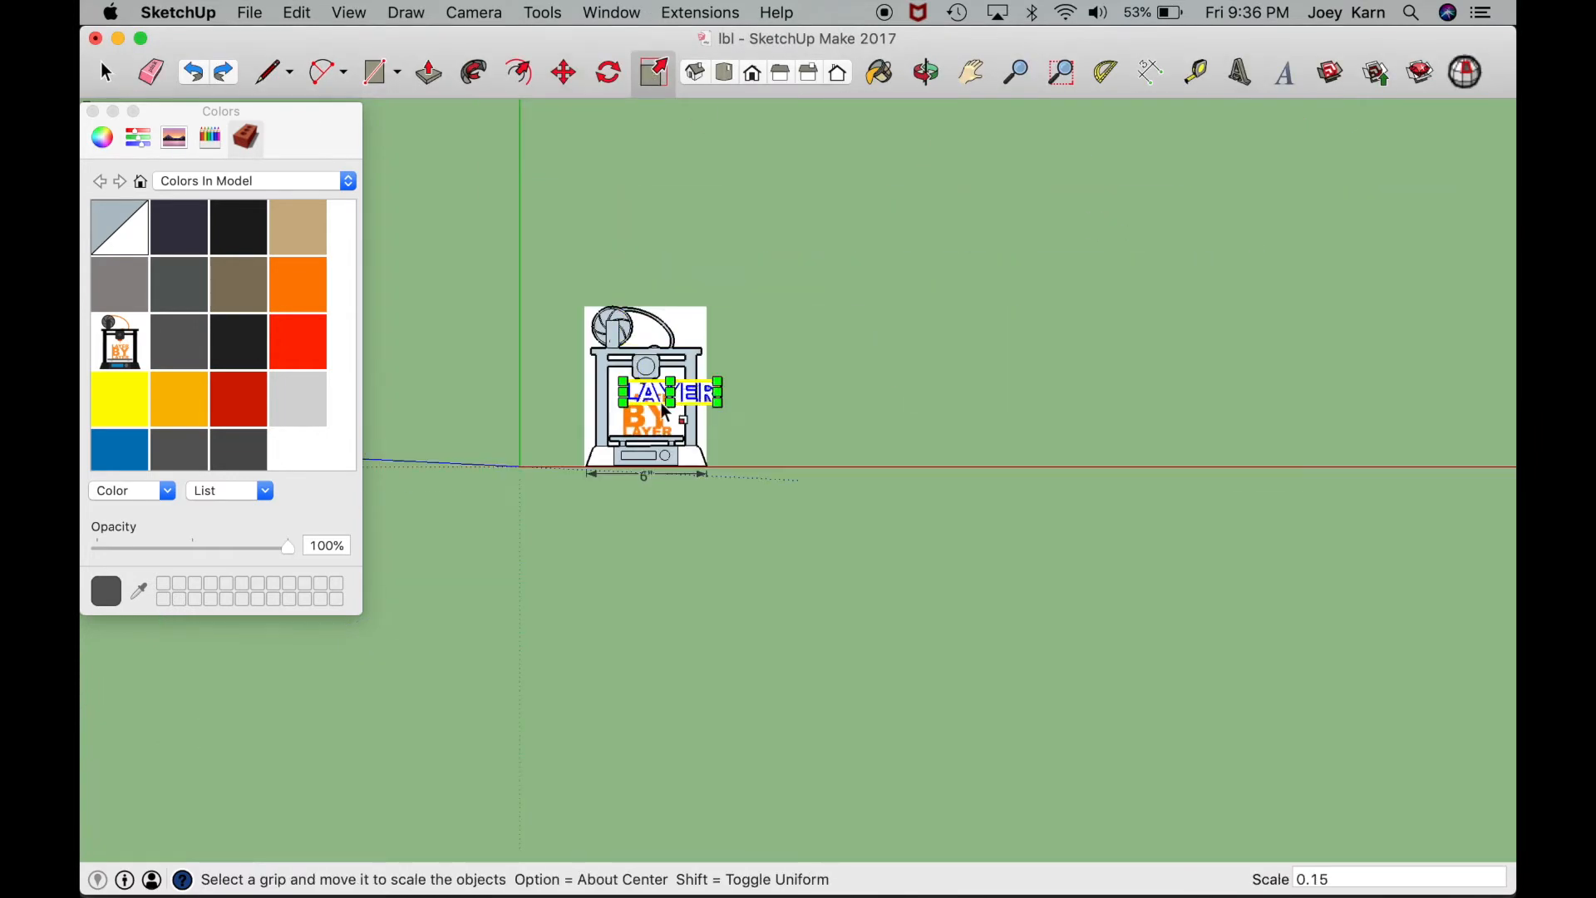
pyautogui.scroll(7, 662, 404)
pyautogui.moveTo(911, 316); pyautogui.dragTo(711, 359)
pyautogui.scroll(4, 719, 353)
pyautogui.click(971, 73)
pyautogui.moveTo(531, 443); pyautogui.dragTo(768, 447)
pyautogui.scroll(3, 769, 447)
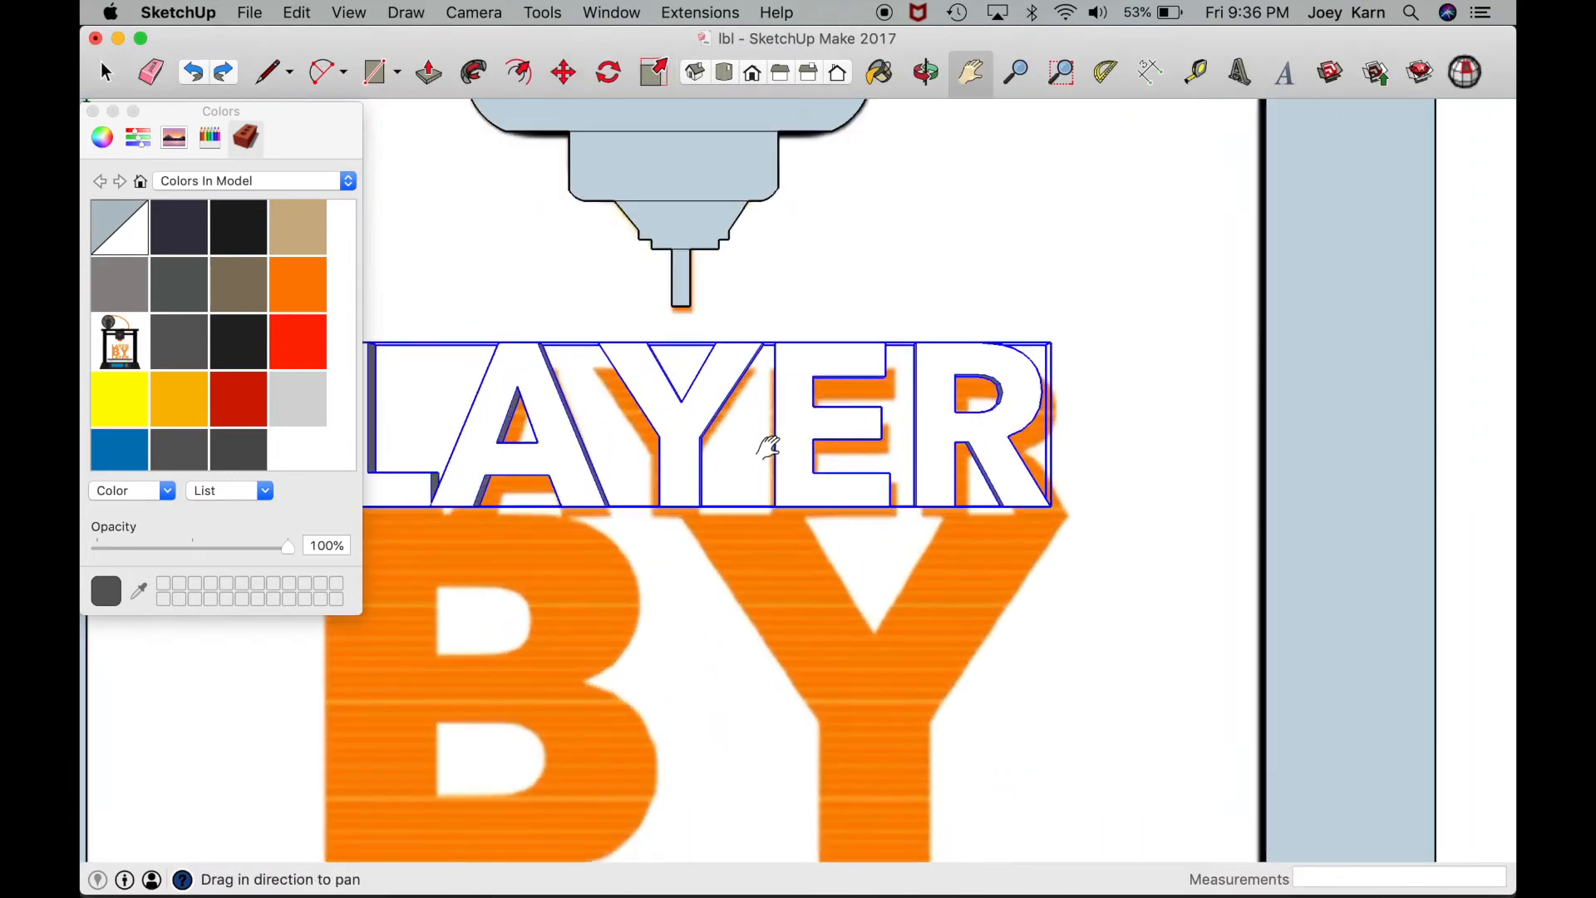
# Step: Move the 3D LAYER text into line with the upper orange LAYER word, checking the fit from an angle
pyautogui.moveTo(519, 484); pyautogui.dragTo(623, 446)
pyautogui.scroll(4, 624, 446)
pyautogui.moveTo(416, 395); pyautogui.dragTo(662, 481)
pyautogui.click(926, 73)
pyautogui.moveTo(790, 582); pyautogui.dragTo(1091, 599)
pyautogui.click(564, 73)
pyautogui.moveTo(860, 543); pyautogui.dragTo(850, 560)
pyautogui.click(926, 73)
pyautogui.moveTo(956, 383); pyautogui.dragTo(873, 484)
# Step: Rescale the 3D LAYER text so it fits the logo's upper word
pyautogui.click(654, 73)
pyautogui.moveTo(1057, 518); pyautogui.dragTo(670, 360)
pyautogui.click(970, 73)
pyautogui.click(669, 66)
pyautogui.moveTo(1091, 593); pyautogui.dragTo(1142, 629)
pyautogui.scroll(-3, 1143, 630)
pyautogui.click(926, 73)
pyautogui.moveTo(715, 482); pyautogui.dragTo(868, 553)
pyautogui.scroll(-5, 867, 552)
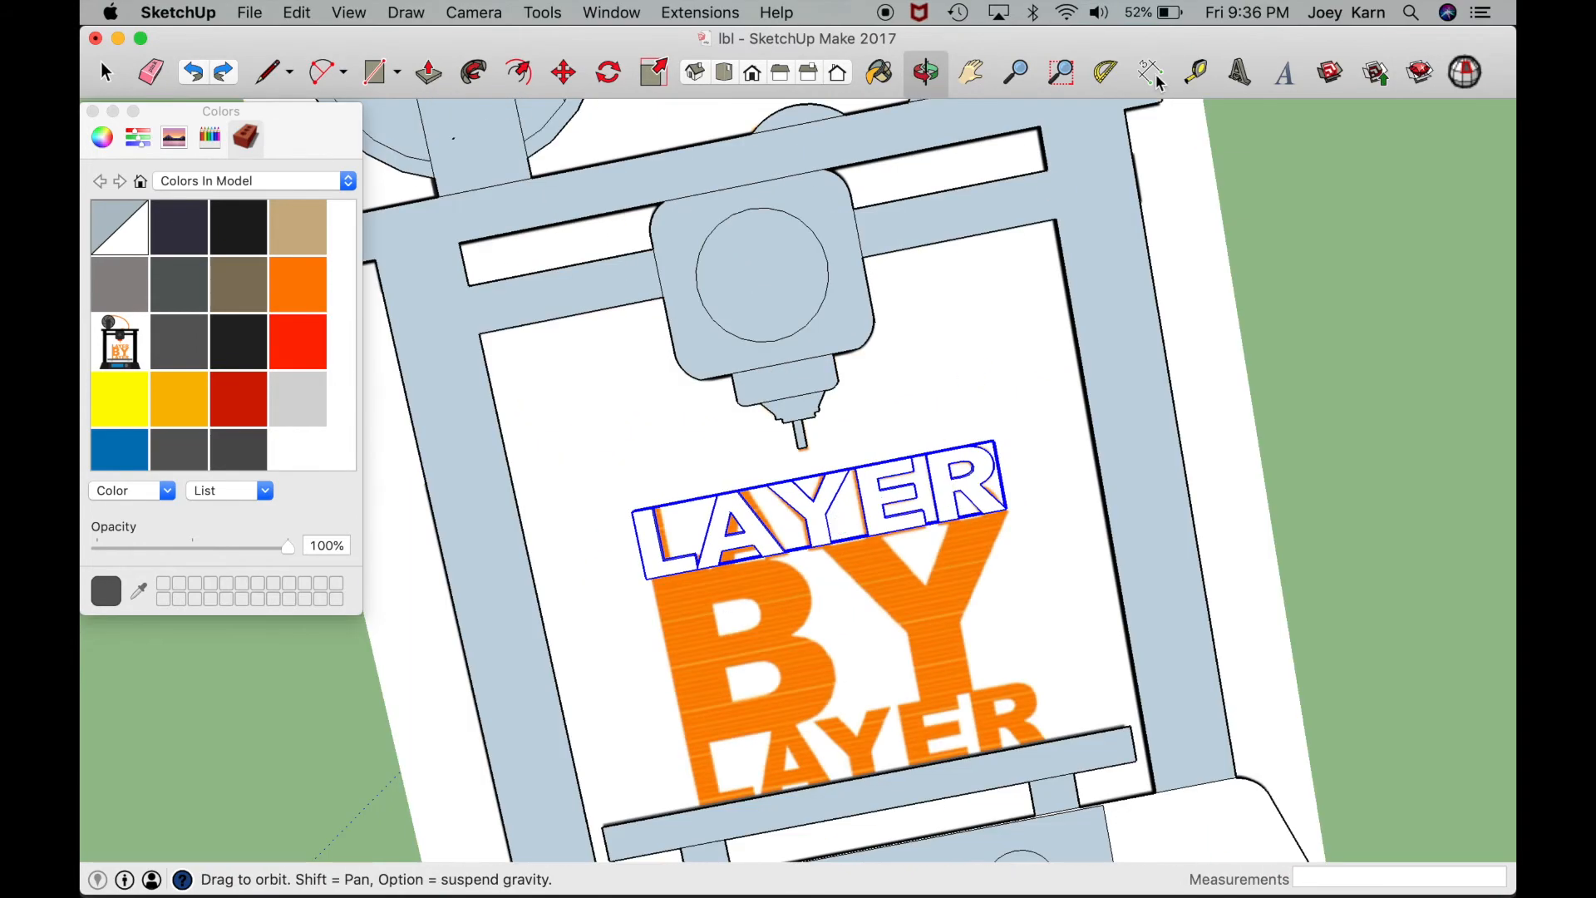
# Step: Add 3D text for the BY and lower LAYER words over their places in the logo
pyautogui.click(1239, 74)
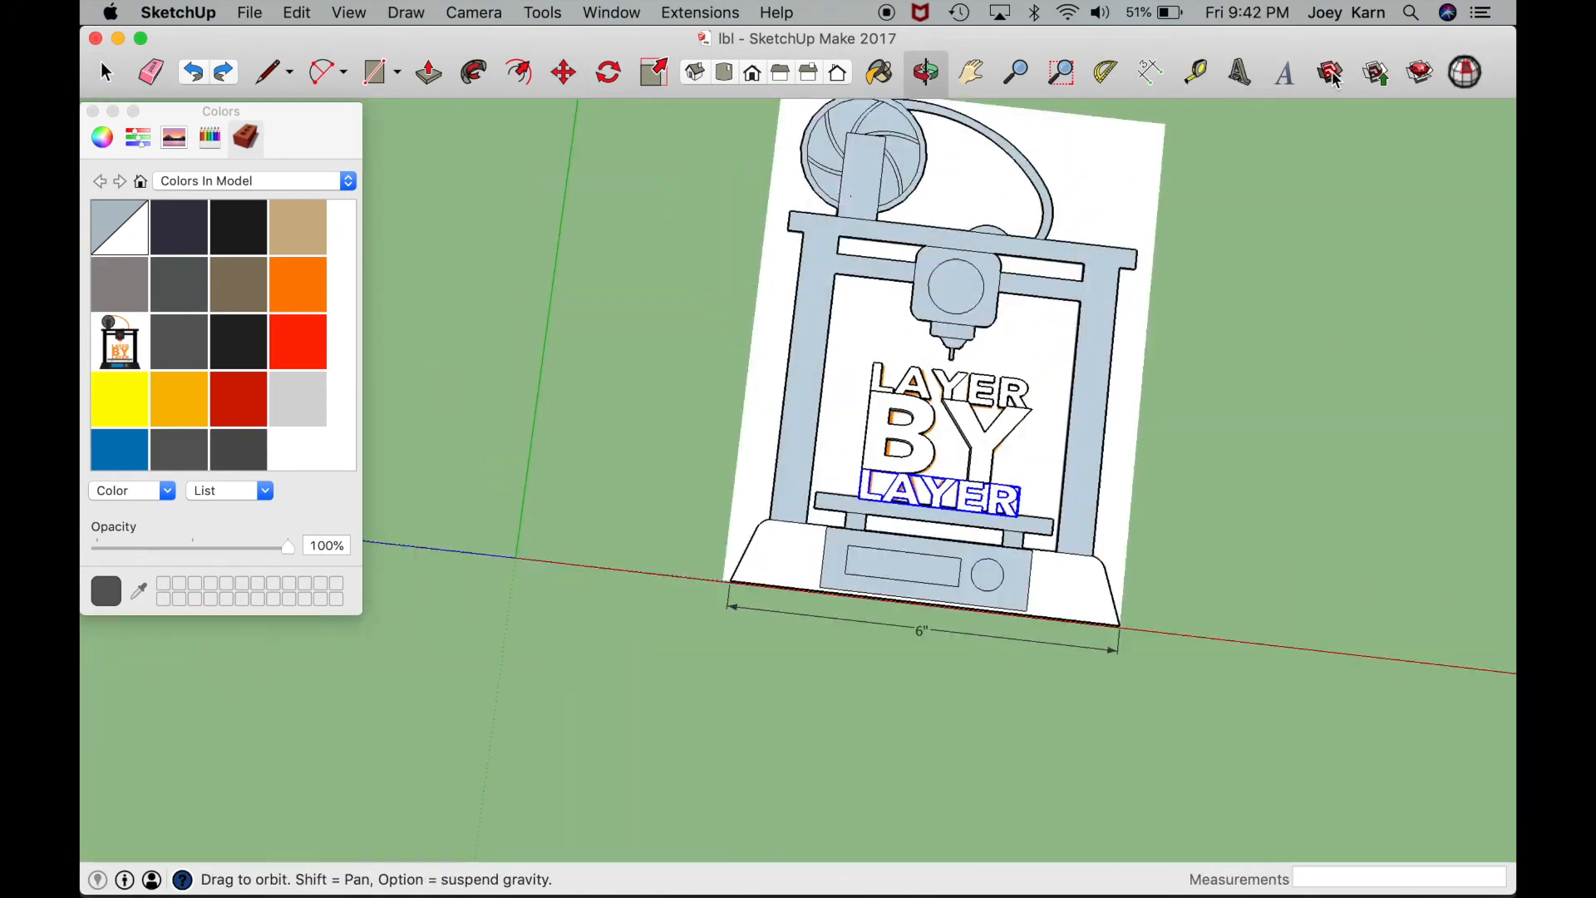
# Step: Search 3D Warehouse for "snowflake" and load a snowflake model into the drawing
pyautogui.click(1331, 74)
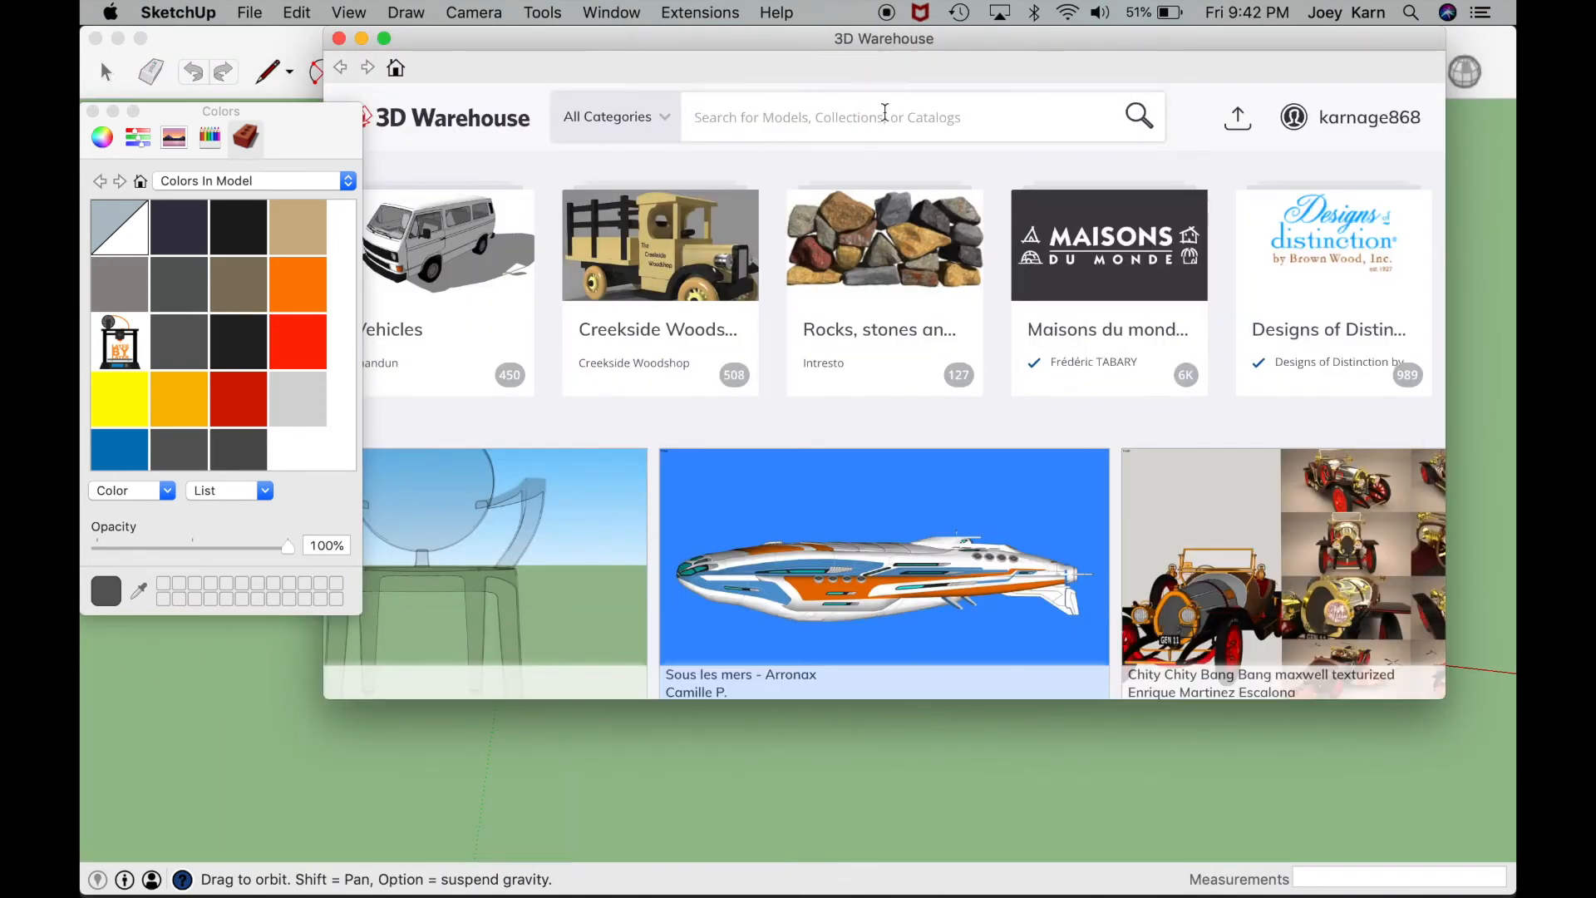
pyautogui.click(721, 113)
pyautogui.write('snowflake')
pyautogui.press('Return')
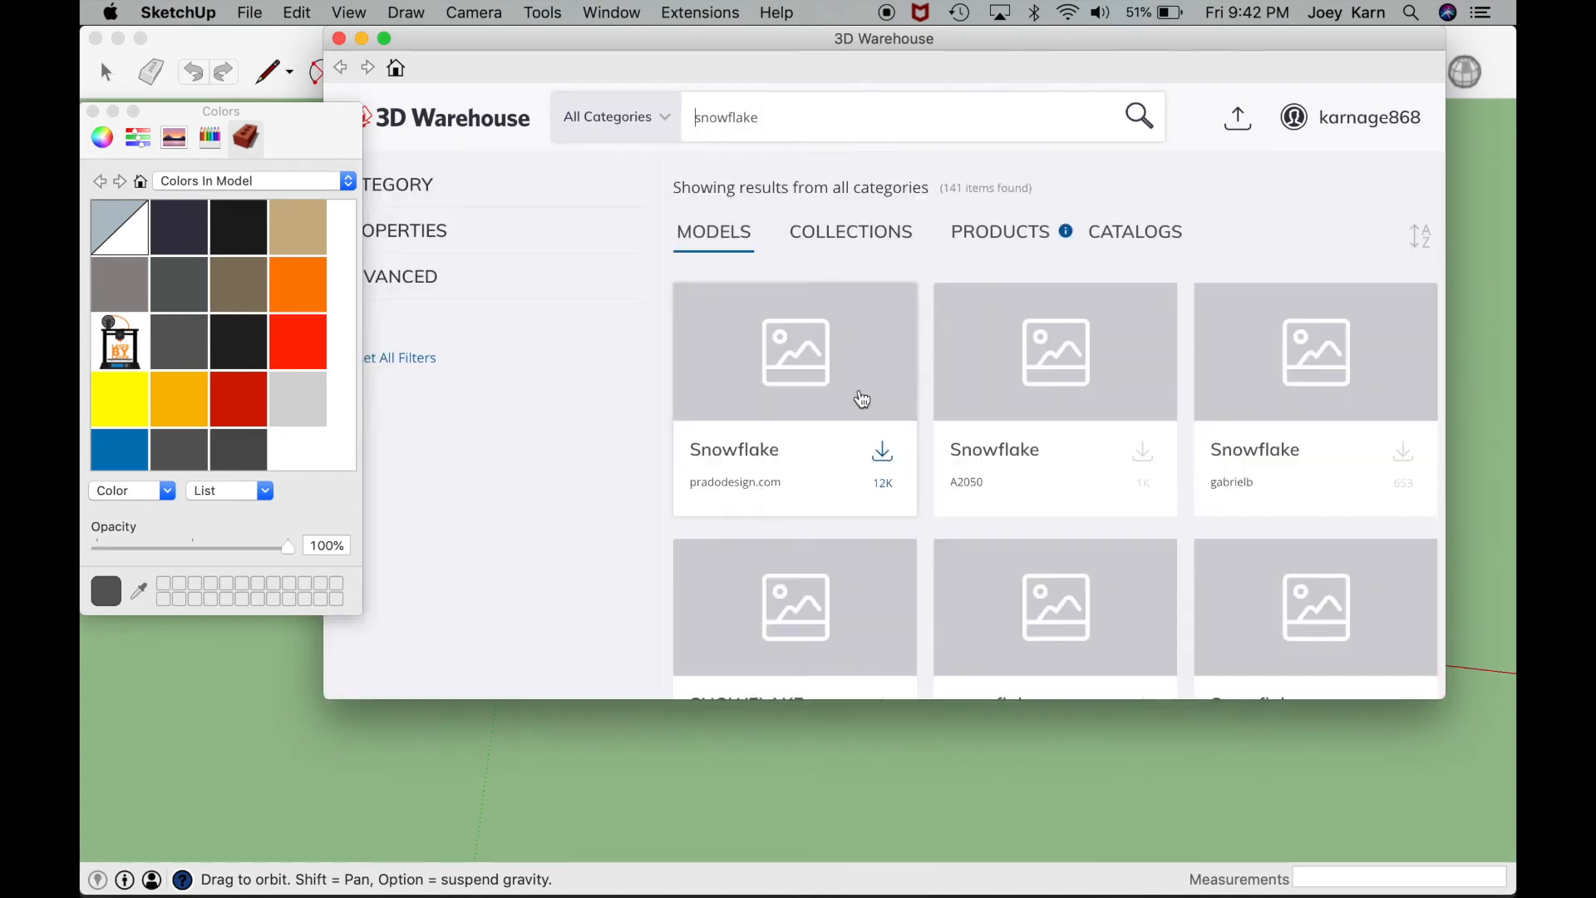
pyautogui.scroll(-10, 1322, 582)
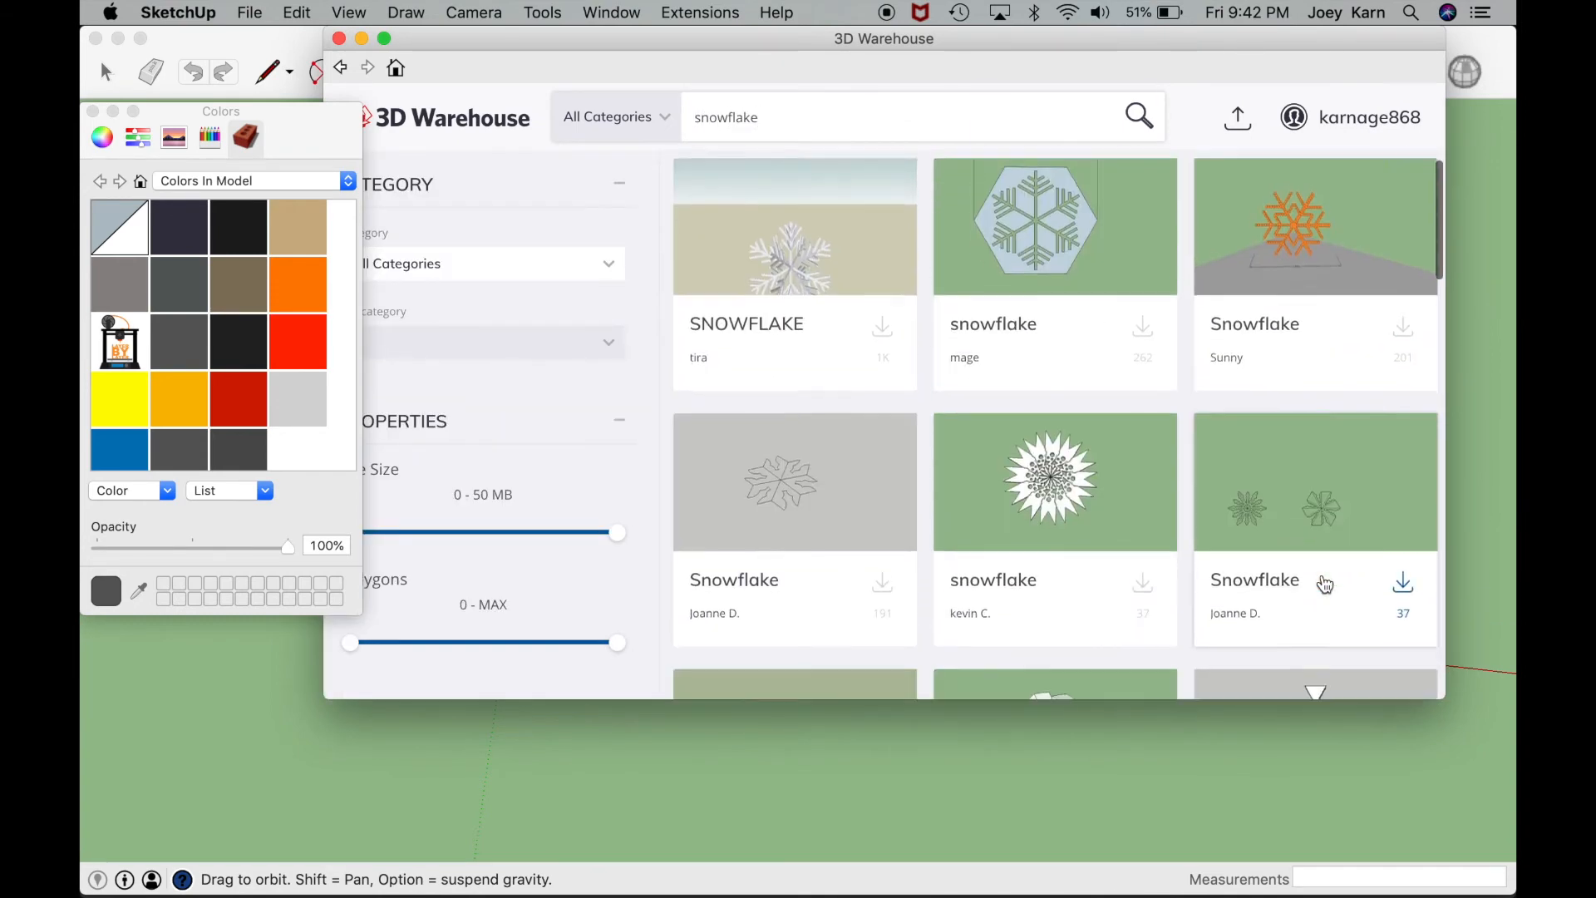
pyautogui.scroll(-15, 1323, 577)
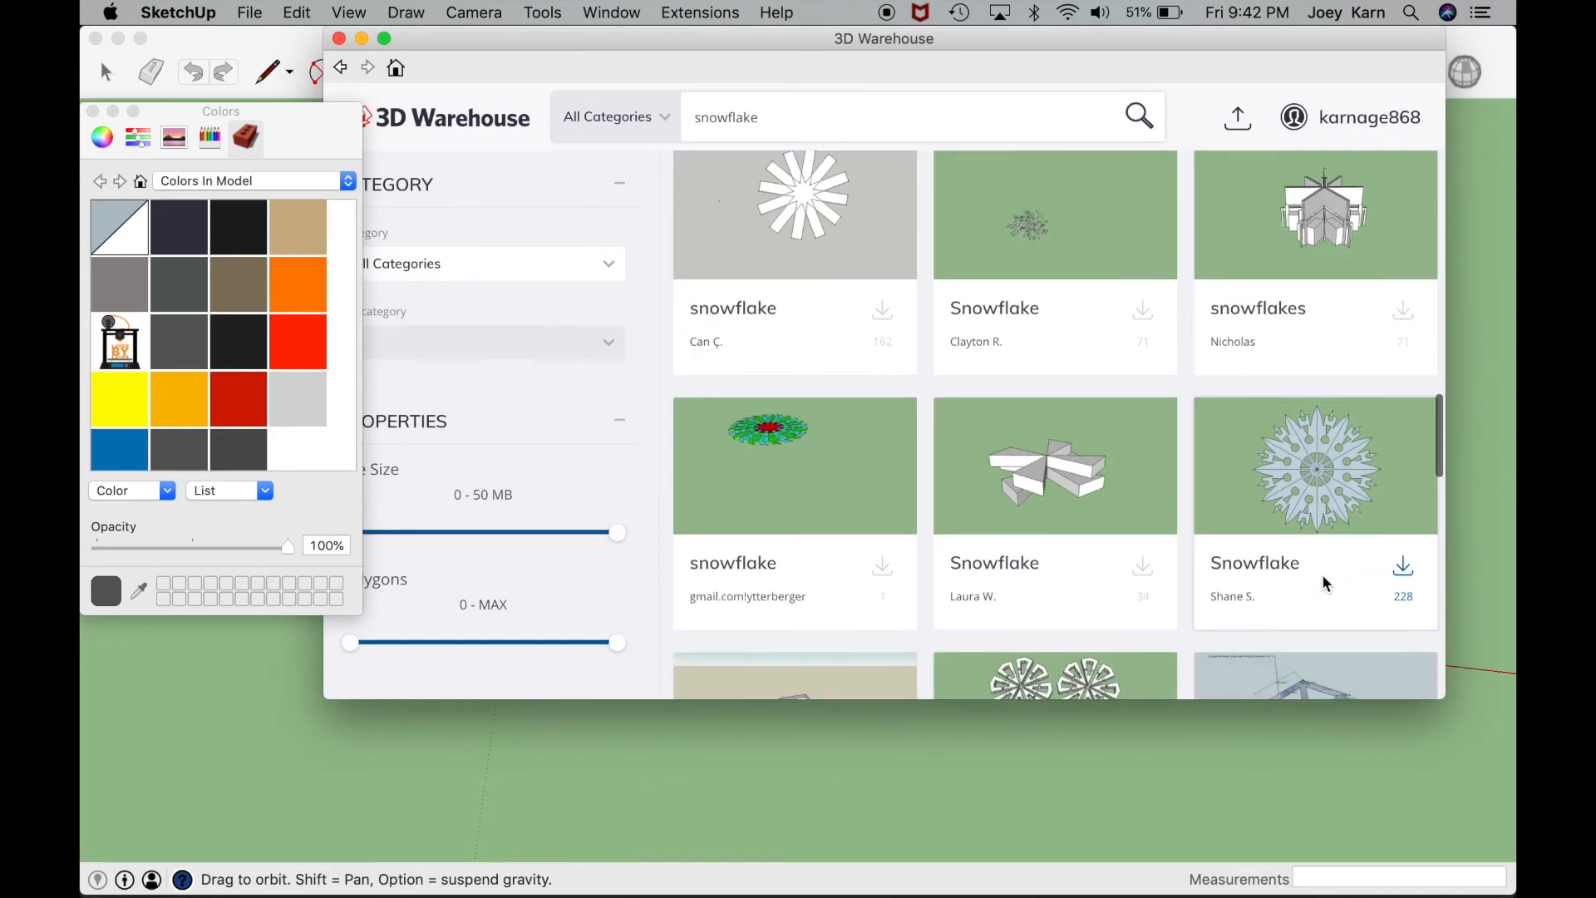
pyautogui.click(1143, 543)
pyautogui.click(962, 338)
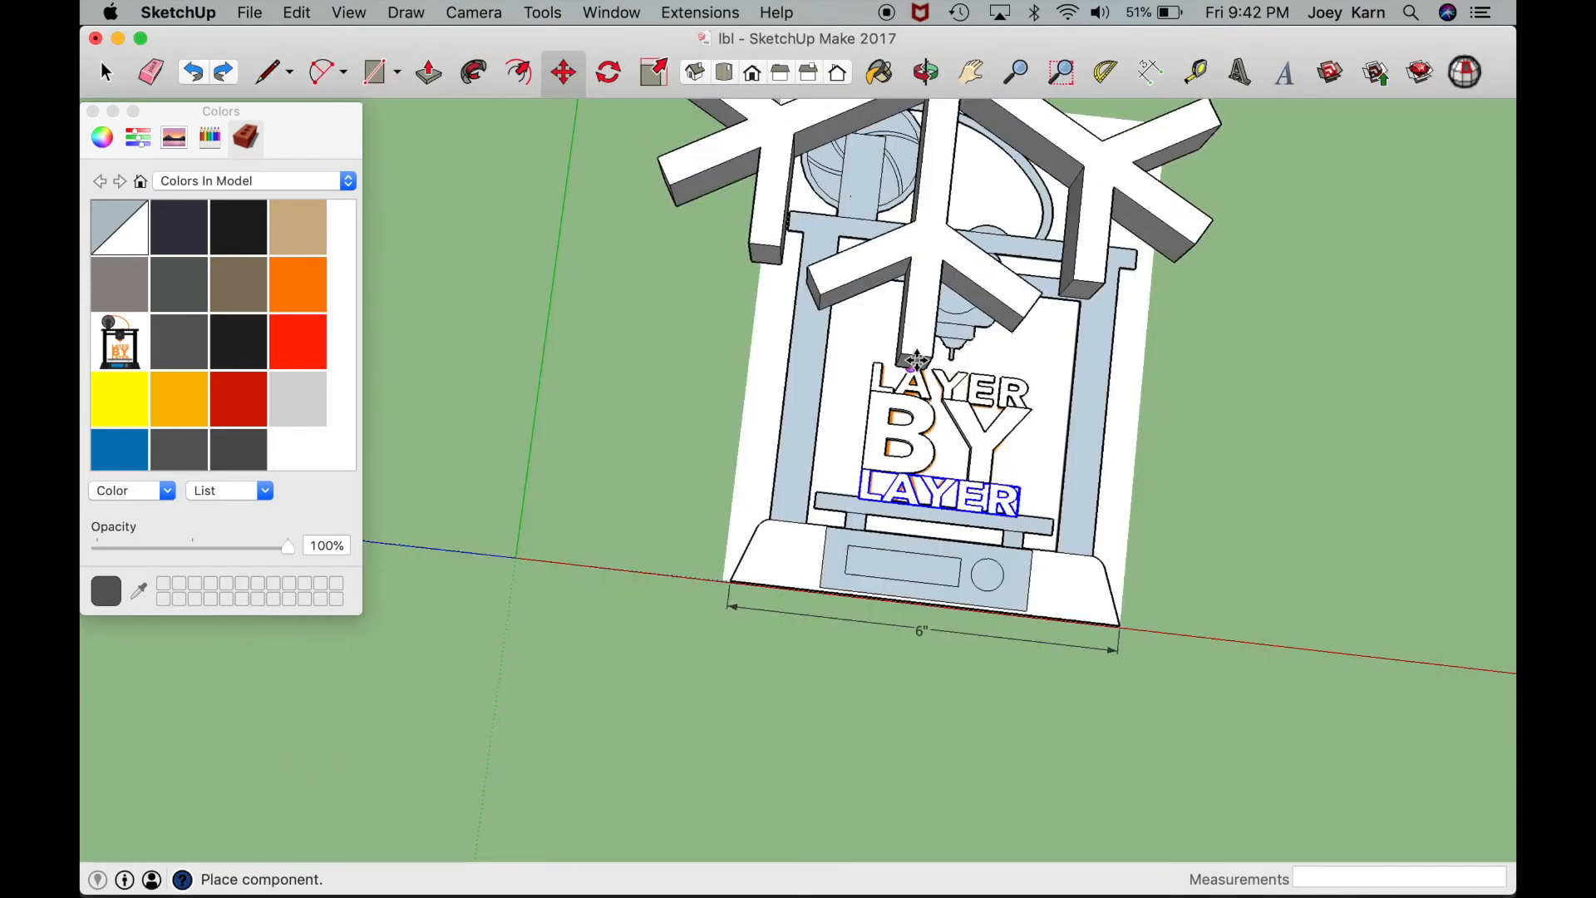
# Step: Place the snowflake component over the printer and scale it down toward the size of the extruder's circle
pyautogui.click(959, 315)
pyautogui.scroll(-3, 958, 316)
pyautogui.click(971, 72)
pyautogui.moveTo(948, 241); pyautogui.dragTo(896, 468)
pyautogui.click(654, 71)
pyautogui.moveTo(796, 184); pyautogui.dragTo(997, 532)
pyautogui.scroll(8, 995, 526)
# Step: Move the reduced snowflake onto the extruder's circle
pyautogui.press('m')
pyautogui.click(898, 79)
pyautogui.click(919, 76)
pyautogui.moveTo(920, 291); pyautogui.dragTo(906, 171)
pyautogui.press('m')
pyautogui.moveTo(1237, 669)
pyautogui.mouseDown()
pyautogui.moveTo(1146, 657)
pyautogui.moveTo(1311, 581)
pyautogui.moveTo(474, 552)
pyautogui.moveTo(485, 564)
pyautogui.mouseUp()
pyautogui.scroll(5, 482, 556)
pyautogui.scroll(-5, 485, 563)
pyautogui.click(974, 79)
pyautogui.moveTo(582, 374); pyautogui.dragTo(789, 521)
# Step: Scale the snowflake again and nudge it into place within the extruder's circle
pyautogui.press('s')
pyautogui.moveTo(652, 437); pyautogui.dragTo(677, 471)
pyautogui.press('m')
pyautogui.scroll(8, 756, 729)
pyautogui.moveTo(594, 717); pyautogui.dragTo(534, 718)
pyautogui.scroll(-5, 536, 721)
pyautogui.moveTo(542, 735); pyautogui.dragTo(816, 617, button='middle')
# Step: Scale the snowflake by about 0.99 along the green axis and adjust another side to fit the extruder's circle
pyautogui.press('s')
pyautogui.moveTo(795, 663); pyautogui.dragTo(804, 657)
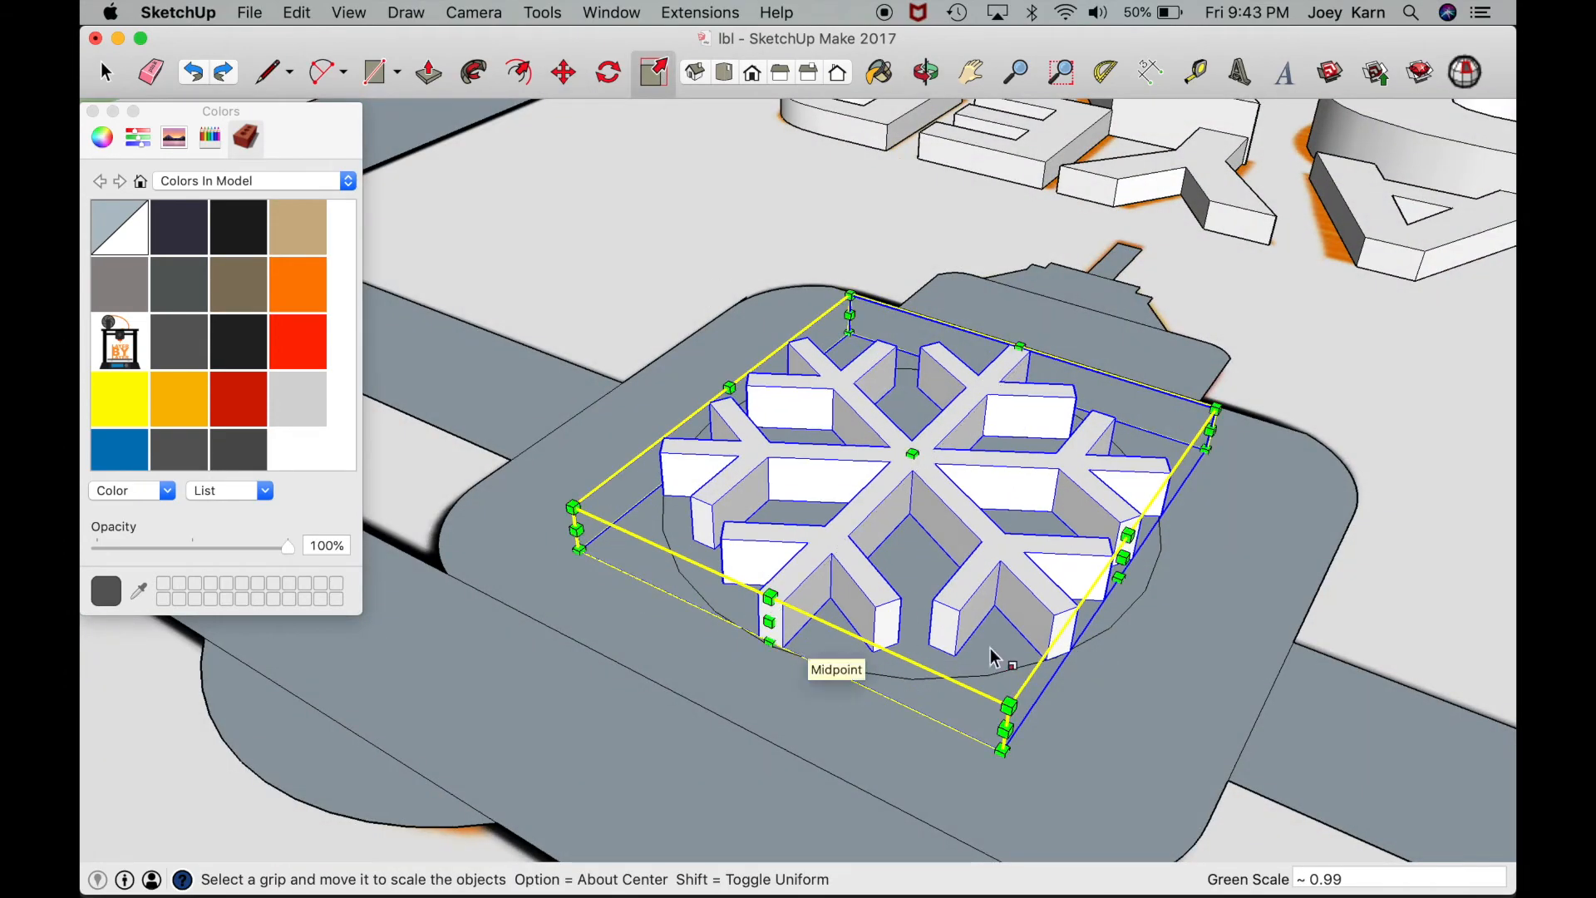
pyautogui.moveTo(1122, 559); pyautogui.dragTo(1058, 651)
pyautogui.moveTo(1404, 374); pyautogui.dragTo(1164, 449, button='middle')
pyautogui.scroll(-8, 914, 249)
pyautogui.keyDown('shift'); pyautogui.moveTo(749, 349); pyautogui.dragTo(559, 253, button='middle'); pyautogui.keyUp('shift')
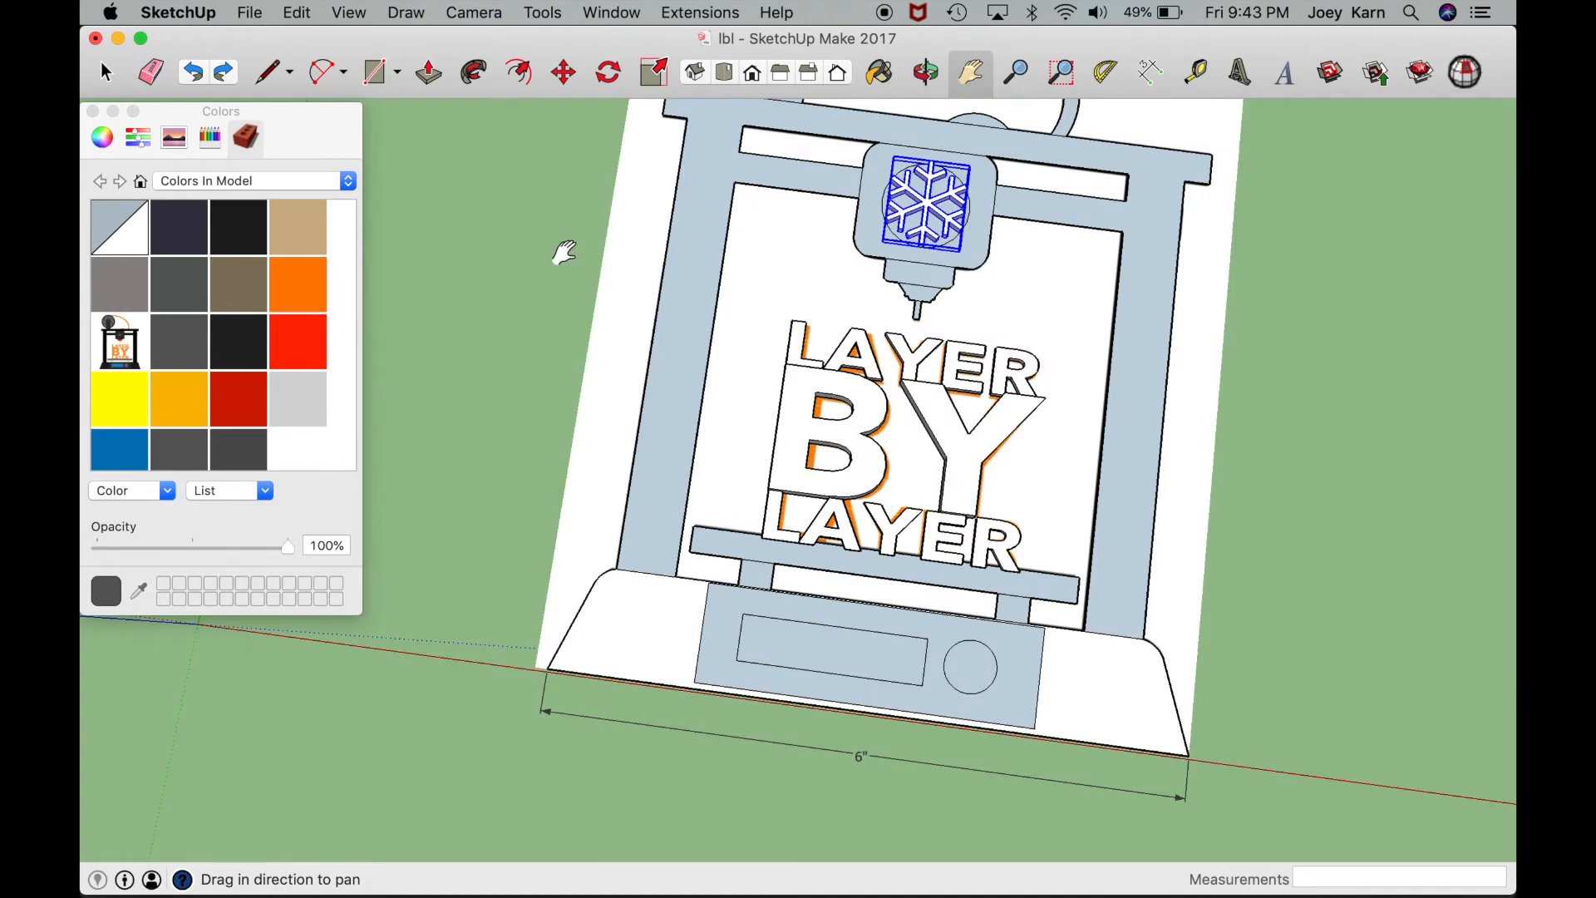
# Step: Copy the logo image and paste the copy beside the traced printer along the red axis
pyautogui.click(298, 284)
pyautogui.press('space')
pyautogui.press('super+c')
pyautogui.press('super+v')
pyautogui.click(1273, 767)
pyautogui.scroll(-3, 1273, 767)
pyautogui.keyDown('shift'); pyautogui.moveTo(1273, 767); pyautogui.dragTo(984, 693, button='middle'); pyautogui.keyUp('shift')
# Step: Erase the edges between the legs and base, and paint the frame and base near-black sampled from the image copy
pyautogui.click(139, 591)
pyautogui.click(1067, 654)
pyautogui.click(873, 632)
pyautogui.press('e')
pyautogui.click(871, 595)
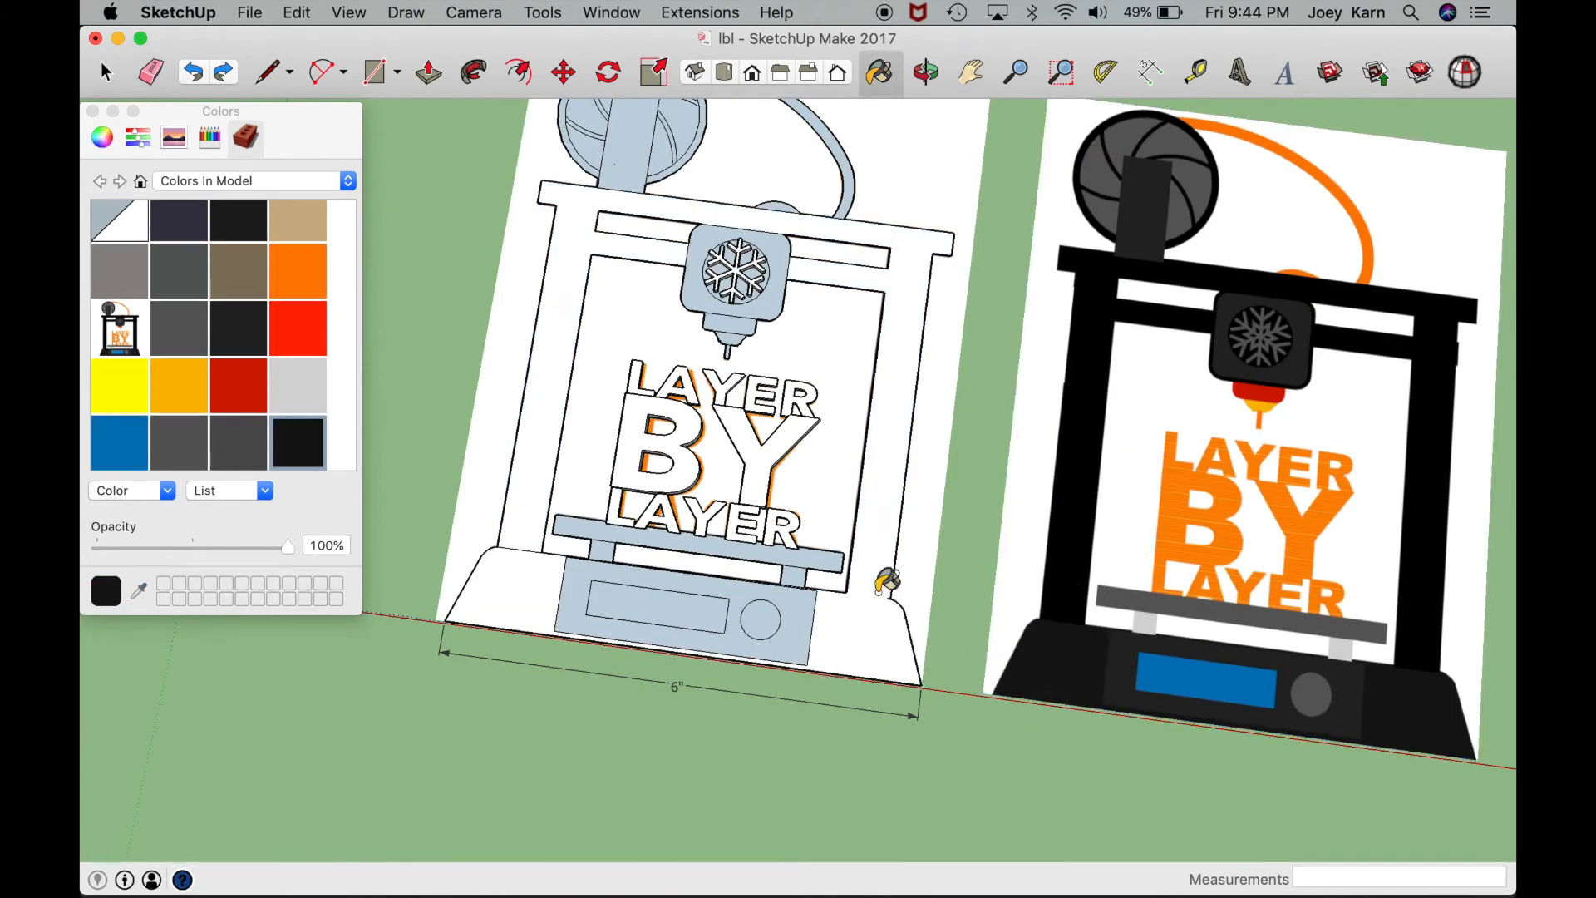
pyautogui.press('b')
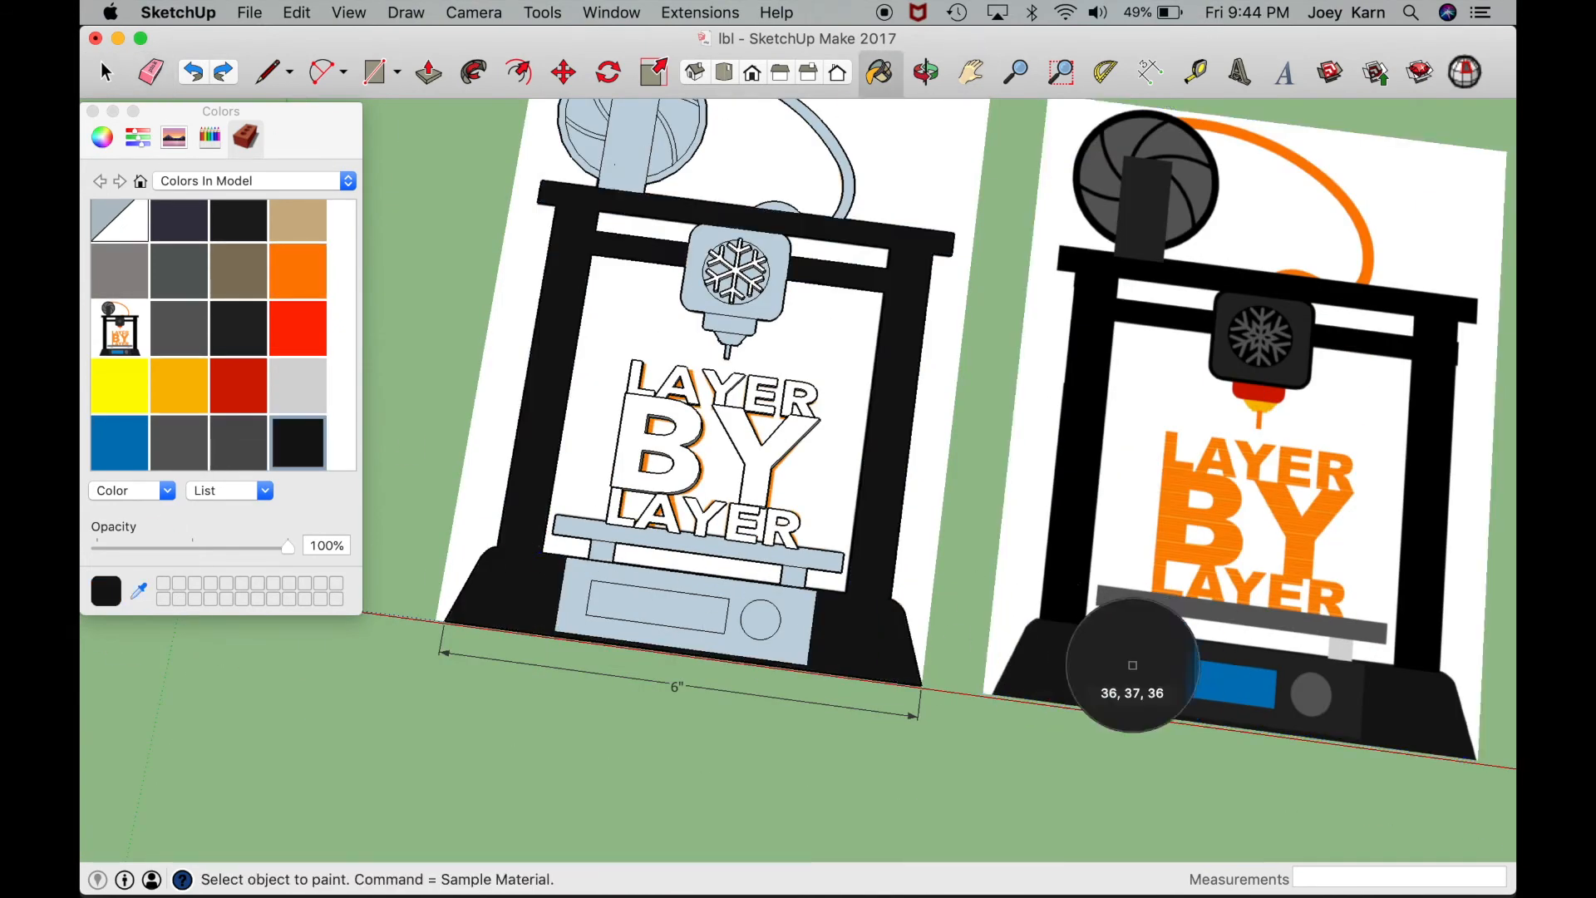
# Step: Paint the control box dark gray (36, 37, 36), its display blue and the circle behind the snowflake black
pyautogui.keyDown('super'); pyautogui.click(1132, 665); pyautogui.keyUp('super')
pyautogui.click(790, 653)
pyautogui.click(1236, 677)
pyautogui.click(657, 611)
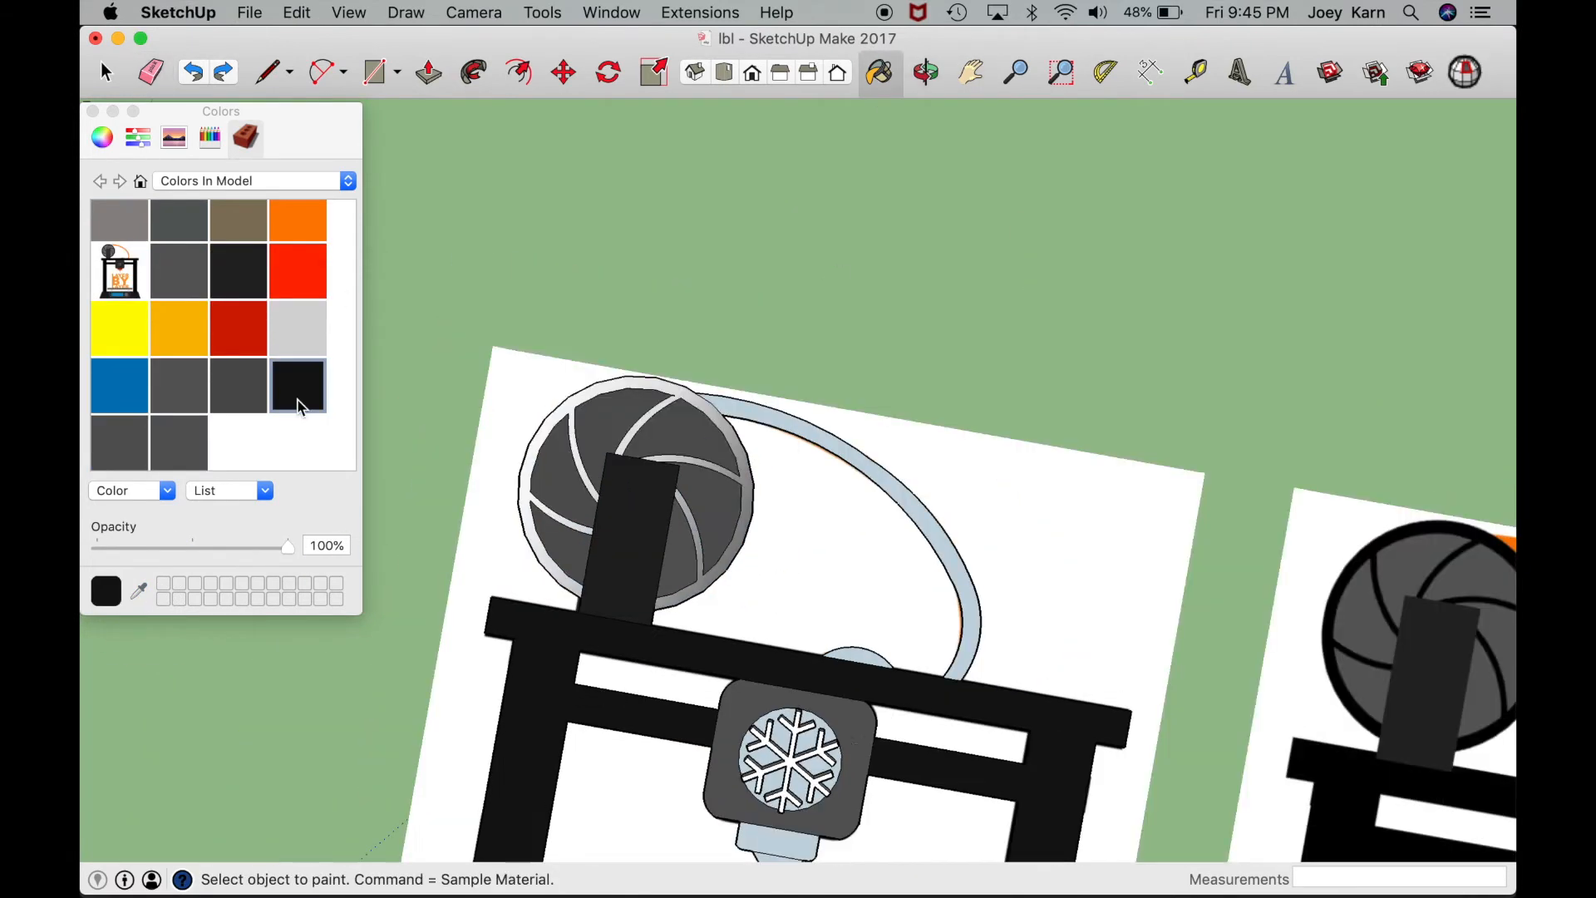
pyautogui.click(813, 740)
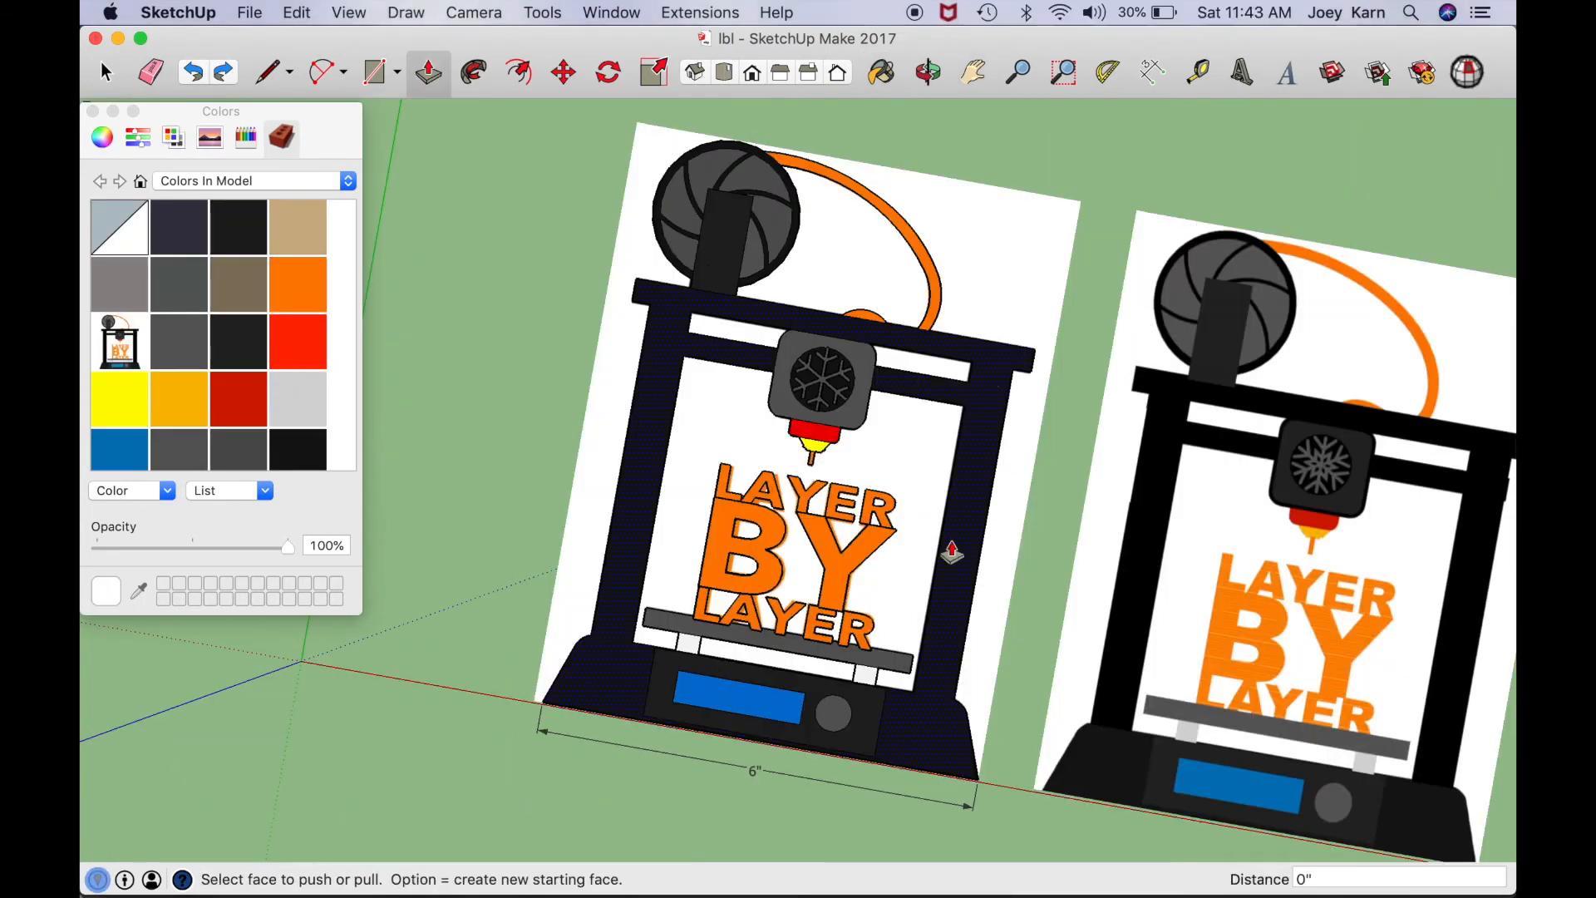
# Step: Try to extrude the black frame and base face with Push/Pull
pyautogui.moveTo(954, 549); pyautogui.dragTo(989, 488, button='middle')
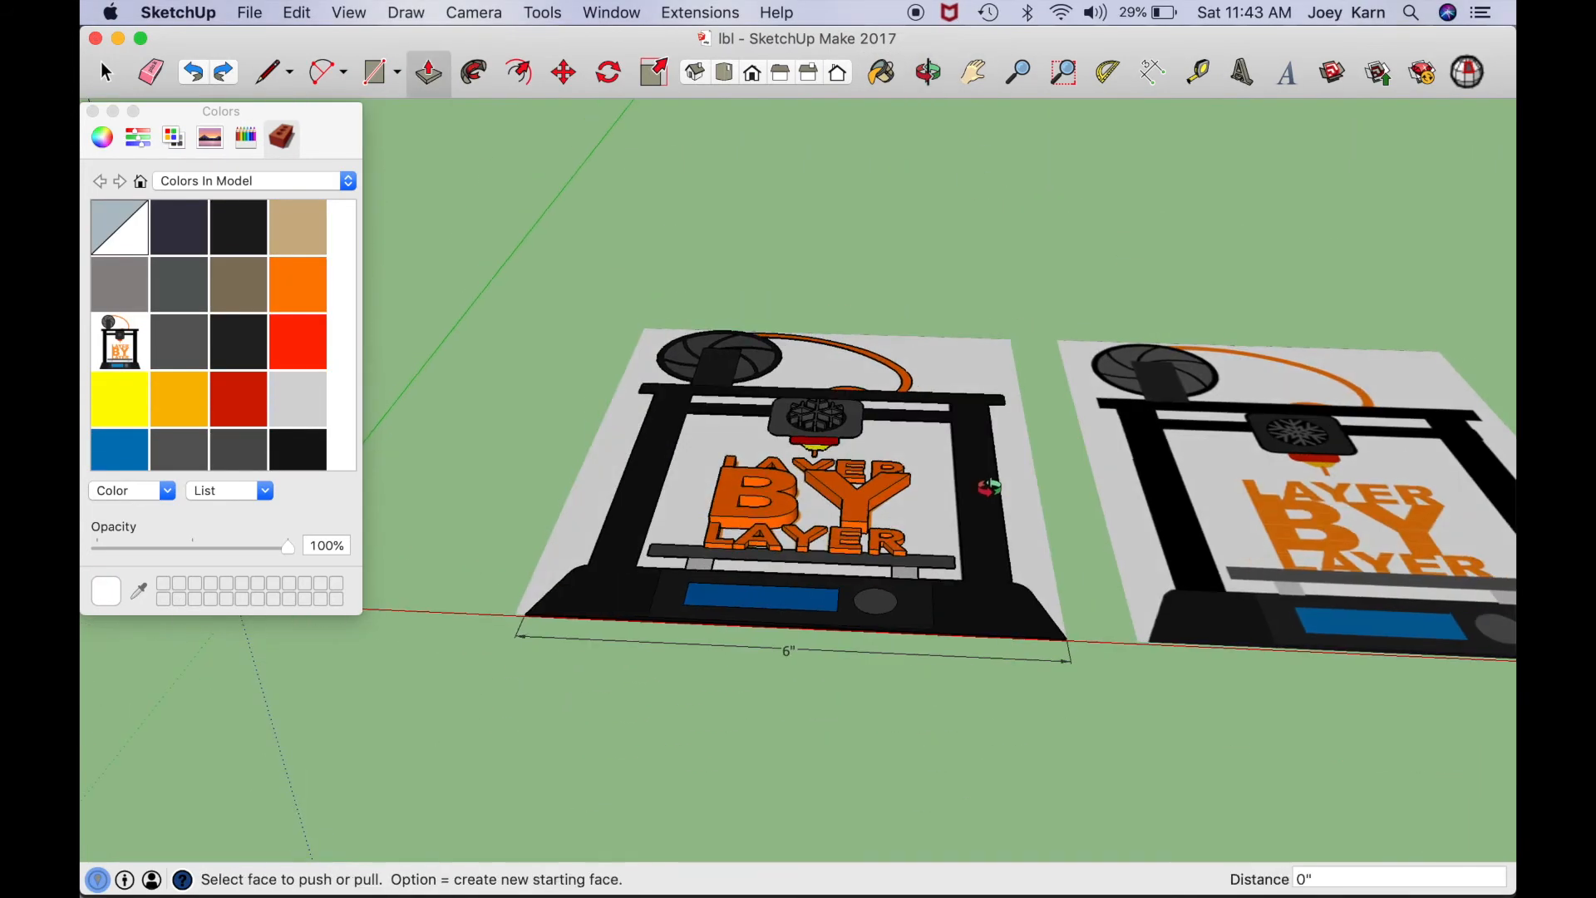
pyautogui.click(980, 545)
pyautogui.click(980, 545)
pyautogui.click(980, 546)
pyautogui.press('super+z')
pyautogui.press('super+z')
# Step: Extrude the black frame and base face, and extrude the filament spool's rim 1/8"
pyautogui.click(983, 577)
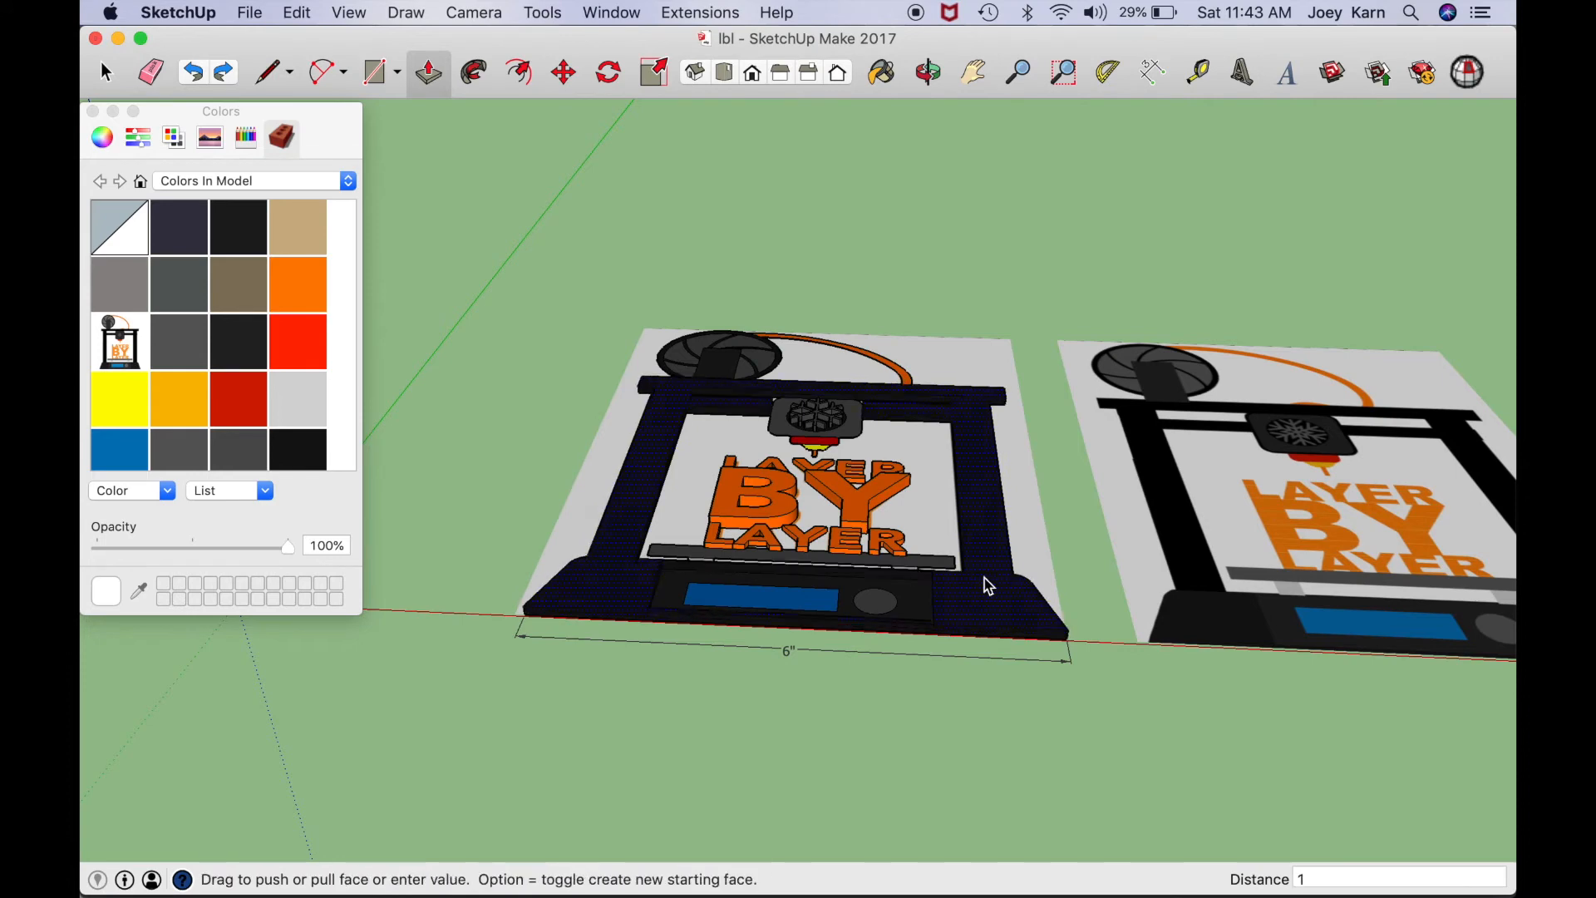
pyautogui.click(987, 586)
pyautogui.scroll(3, 876, 600)
pyautogui.click(626, 254)
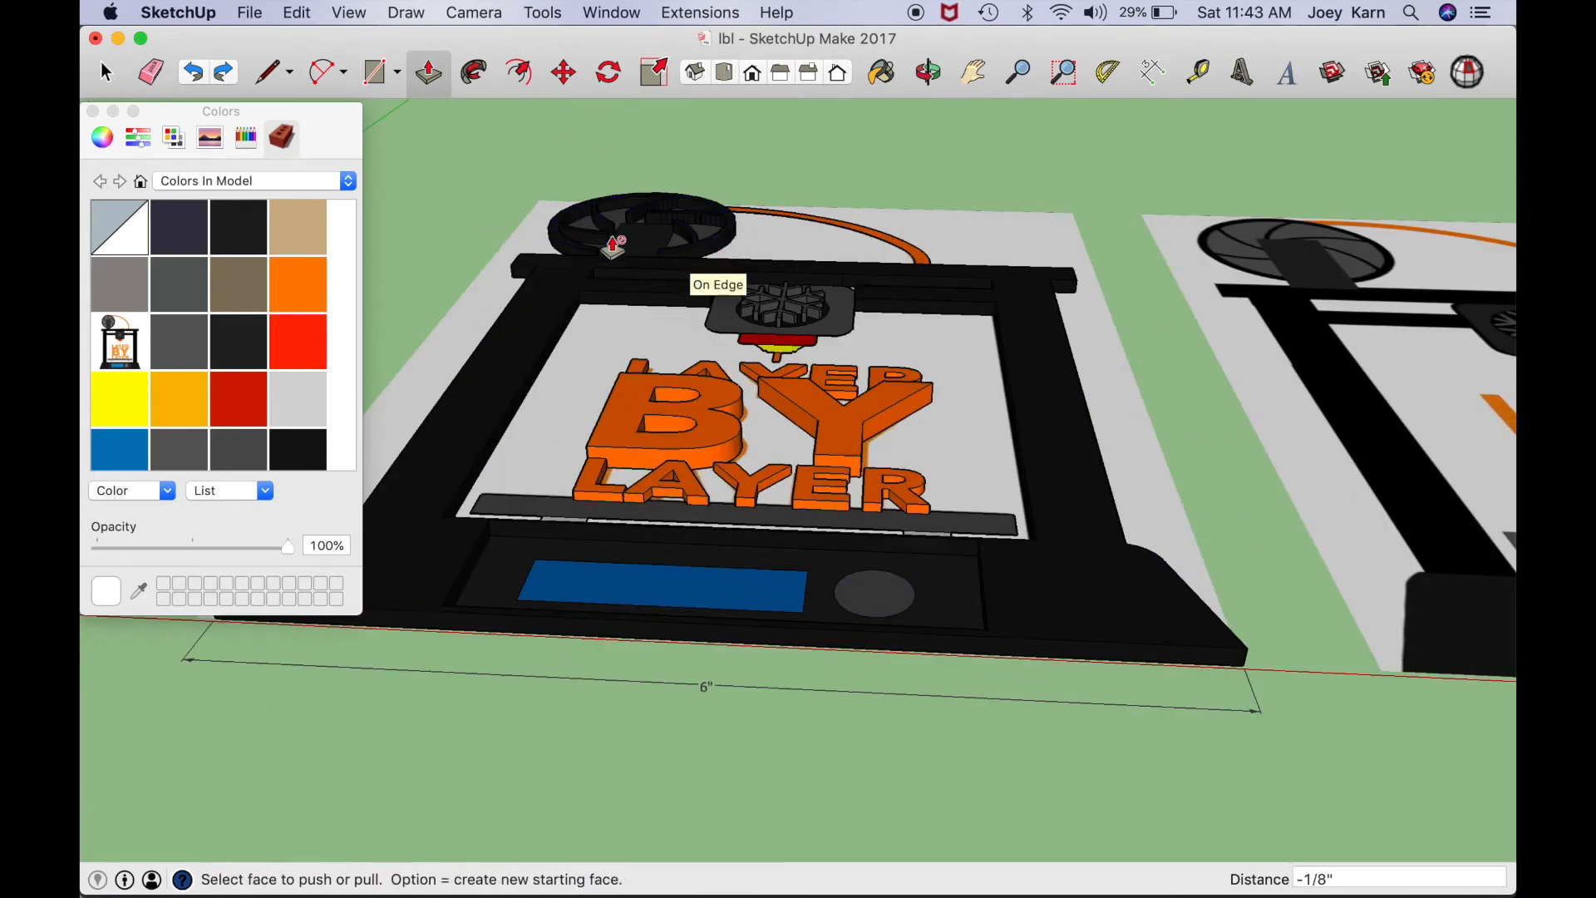
# Step: Extrude the control box panel, its blue display and its round knob, giving the knob 1/8"
pyautogui.click(906, 614)
pyautogui.click(969, 597)
pyautogui.click(754, 587)
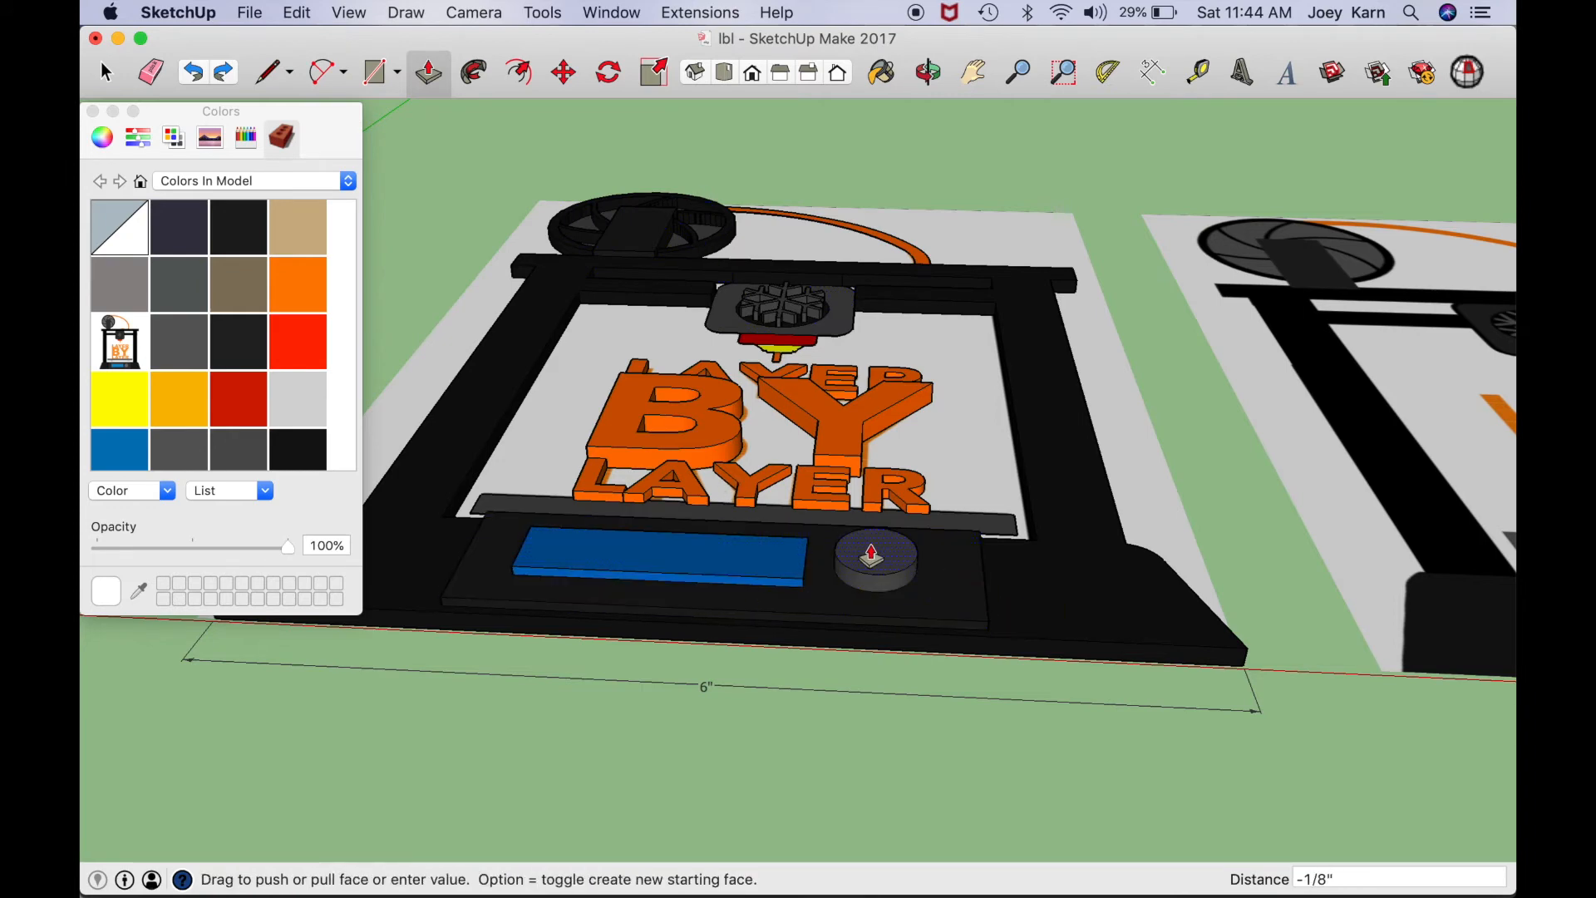
# Step: Extrude the print bed and the two light gray supports beneath it
pyautogui.click(928, 72)
pyautogui.moveTo(894, 316); pyautogui.dragTo(784, 611)
pyautogui.moveTo(736, 767); pyautogui.dragTo(645, 760)
pyautogui.click(428, 72)
pyautogui.click(712, 697)
pyautogui.click(712, 722)
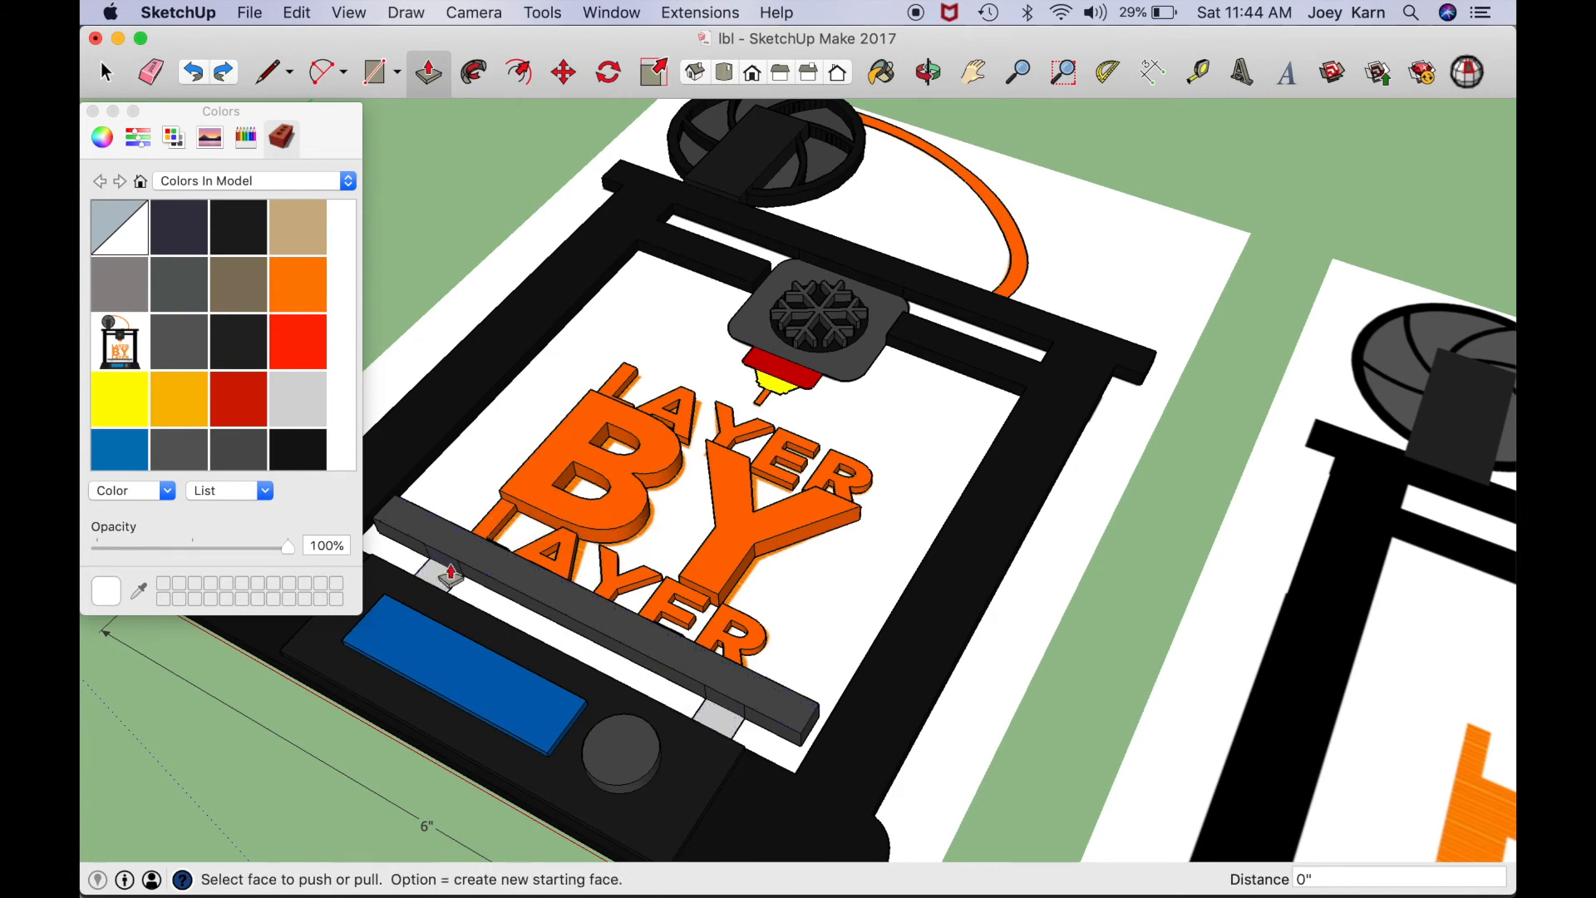
pyautogui.click(441, 582)
# Step: Extrude the extruder body and adjust the depth of the circle behind the snowflake
pyautogui.moveTo(445, 570); pyautogui.dragTo(849, 395, button='middle')
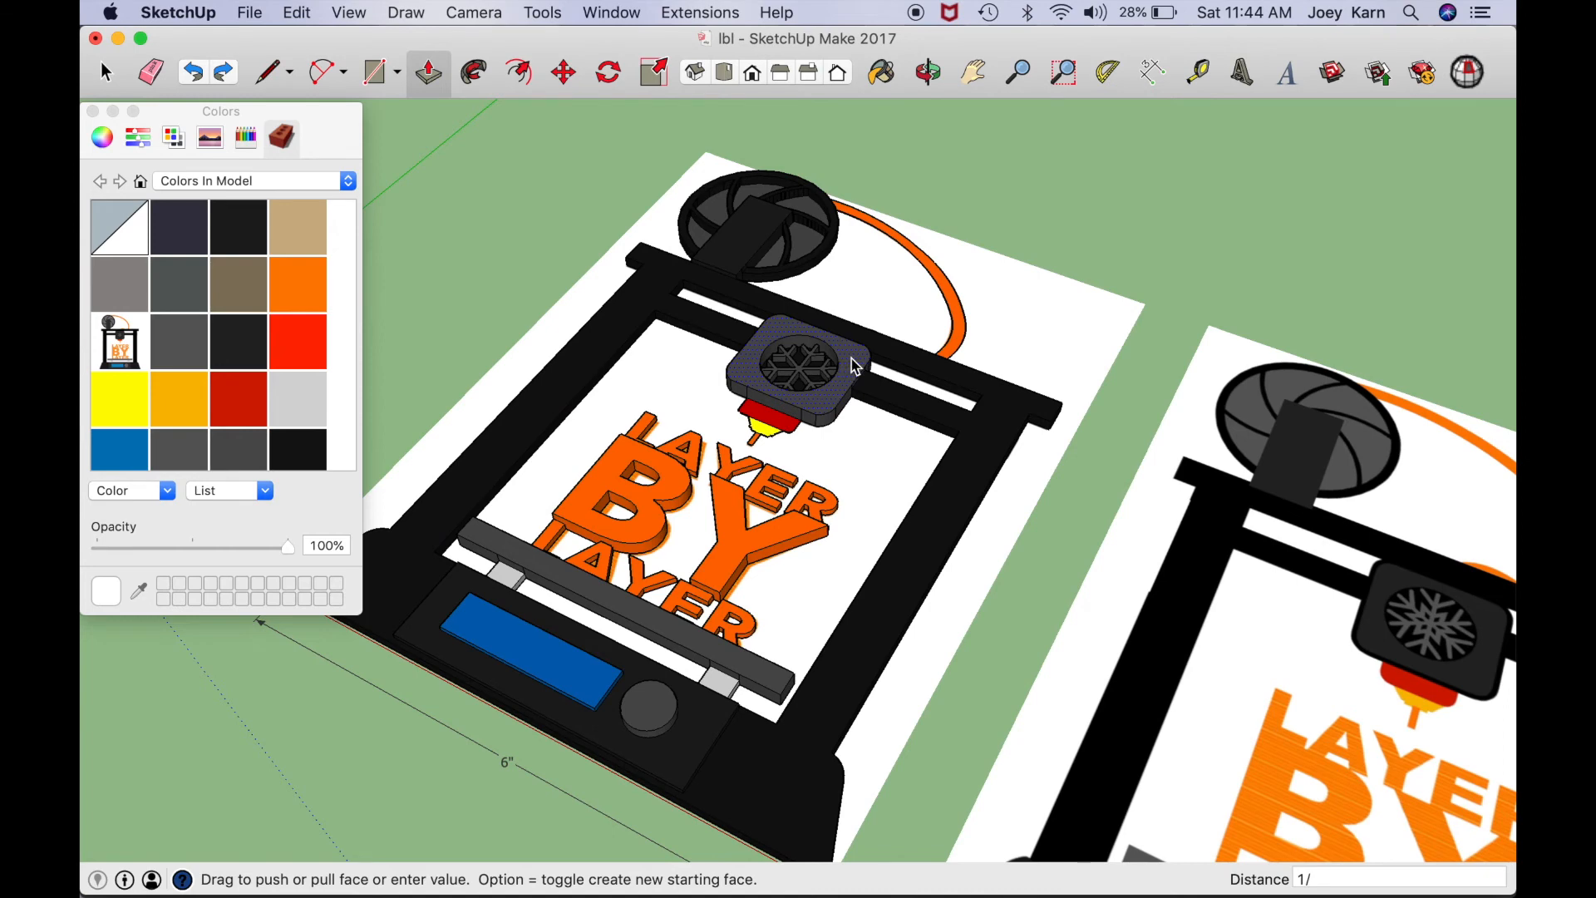
pyautogui.scroll(5, 852, 365)
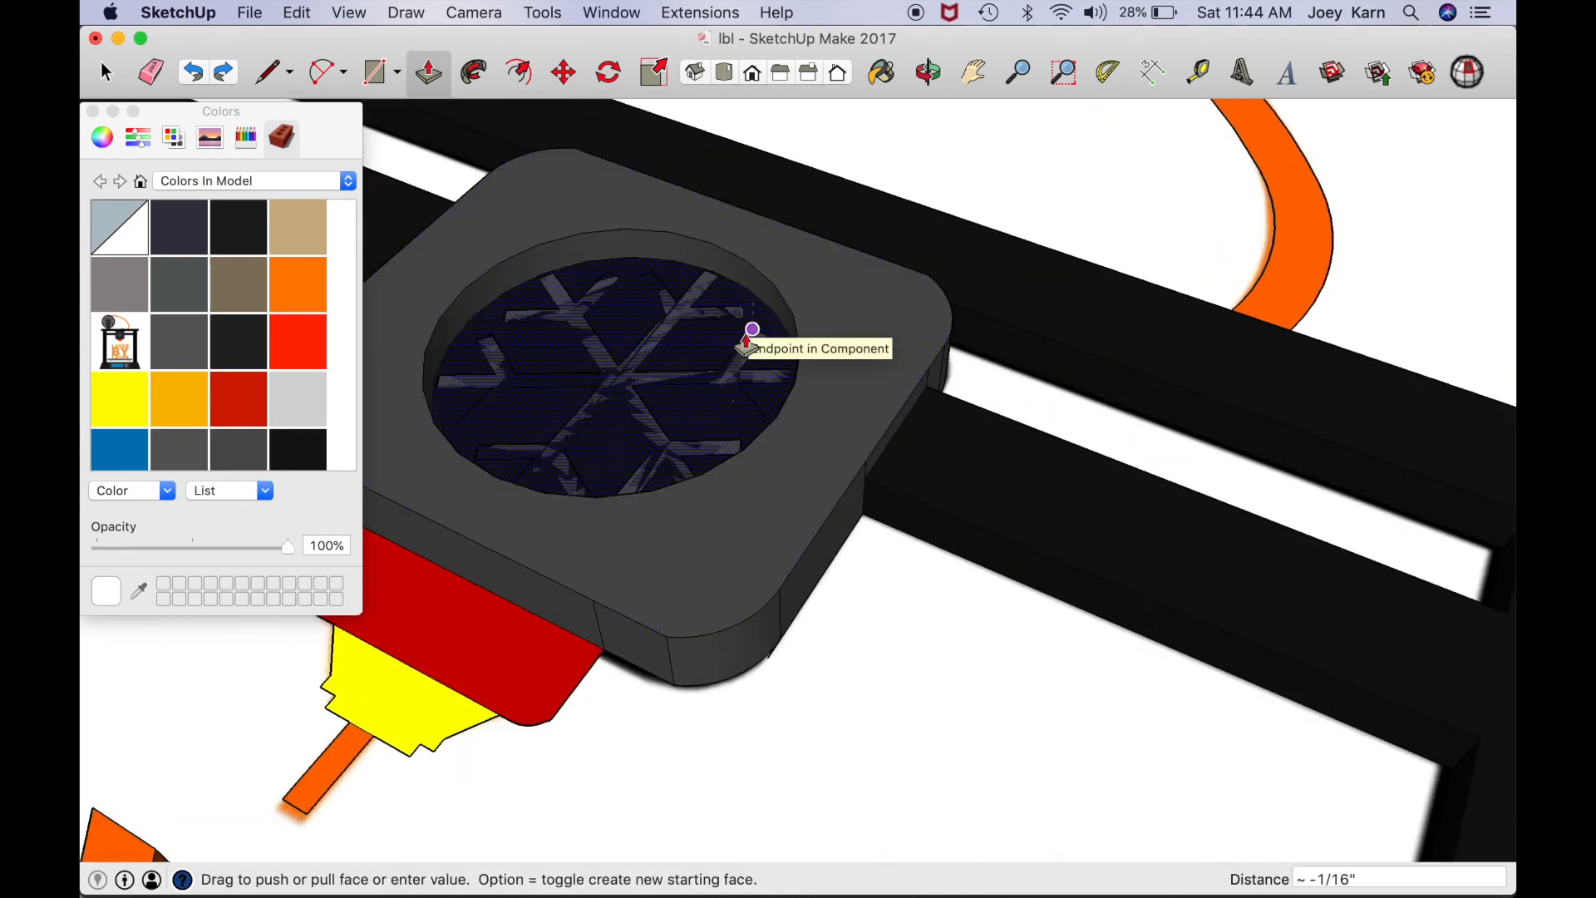
pyautogui.press('space')
pyautogui.click(618, 376)
pyautogui.click(788, 306)
# Step: Extrude the red block below the extruder and raise the yellow nozzle 1/16"
pyautogui.scroll(-5, 788, 310)
pyautogui.moveTo(731, 453); pyautogui.dragTo(819, 519, button='middle')
pyautogui.press('p')
pyautogui.click(764, 605)
pyautogui.scroll(5, 818, 549)
pyautogui.click(848, 567)
pyautogui.scroll(-5, 843, 565)
pyautogui.click(744, 659)
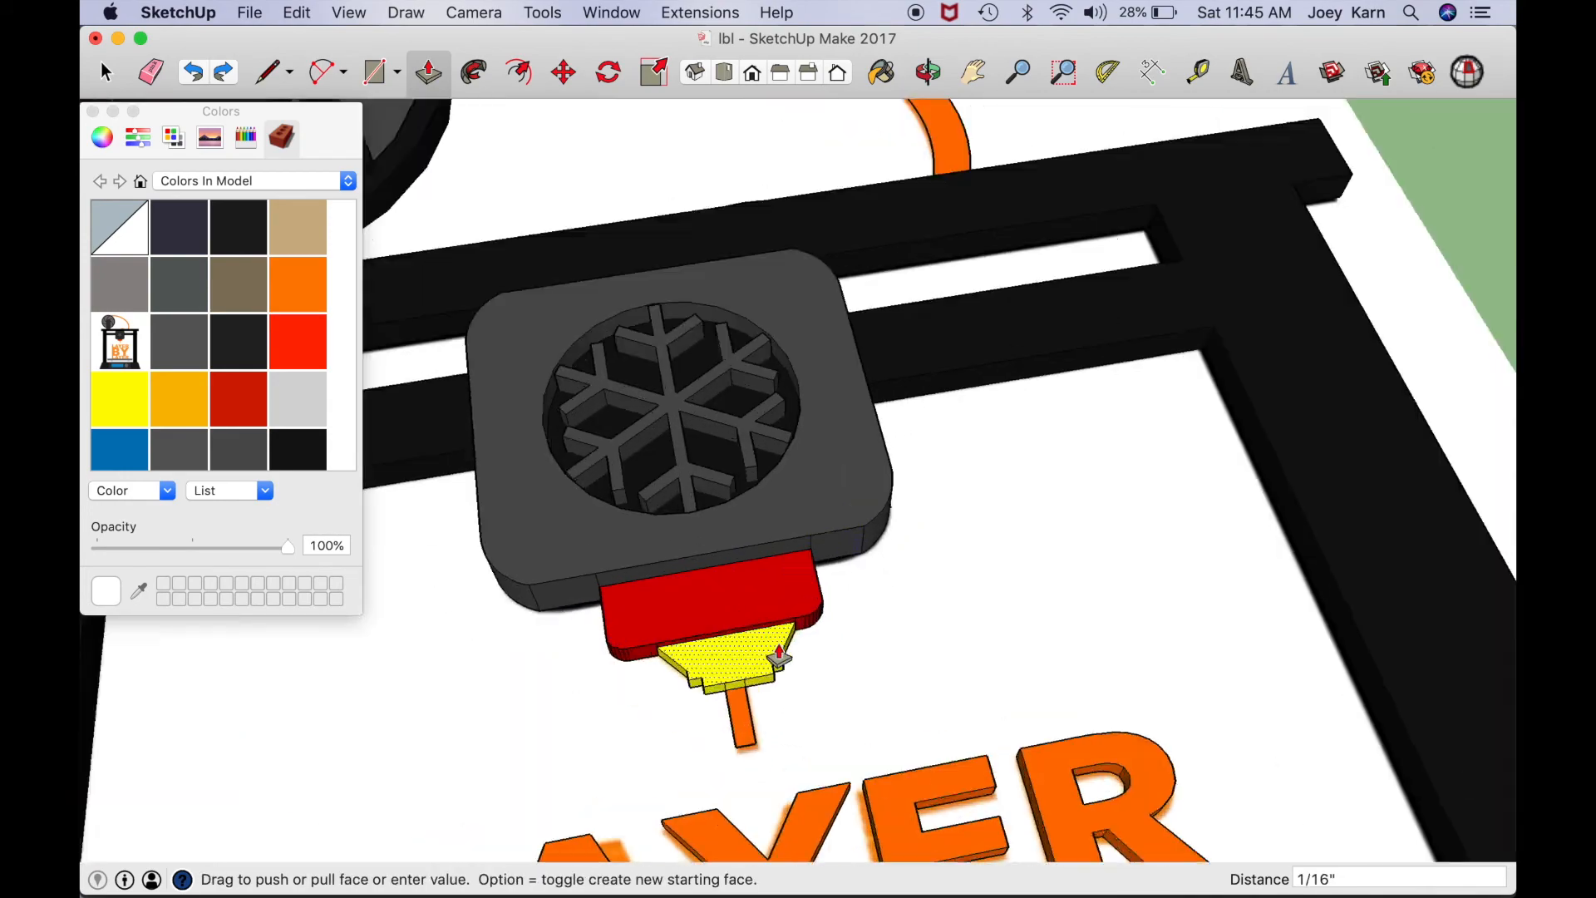
# Step: Extrude the orange filament tip below the yellow nozzle by about 1/16"
pyautogui.scroll(5, 728, 696)
pyautogui.click(727, 697)
pyautogui.click(748, 761)
pyautogui.click(702, 726)
pyautogui.scroll(-8, 707, 731)
pyautogui.scroll(6, 706, 707)
pyautogui.moveTo(737, 527); pyautogui.dragTo(890, 474, button='middle')
pyautogui.scroll(-5, 1000, 326)
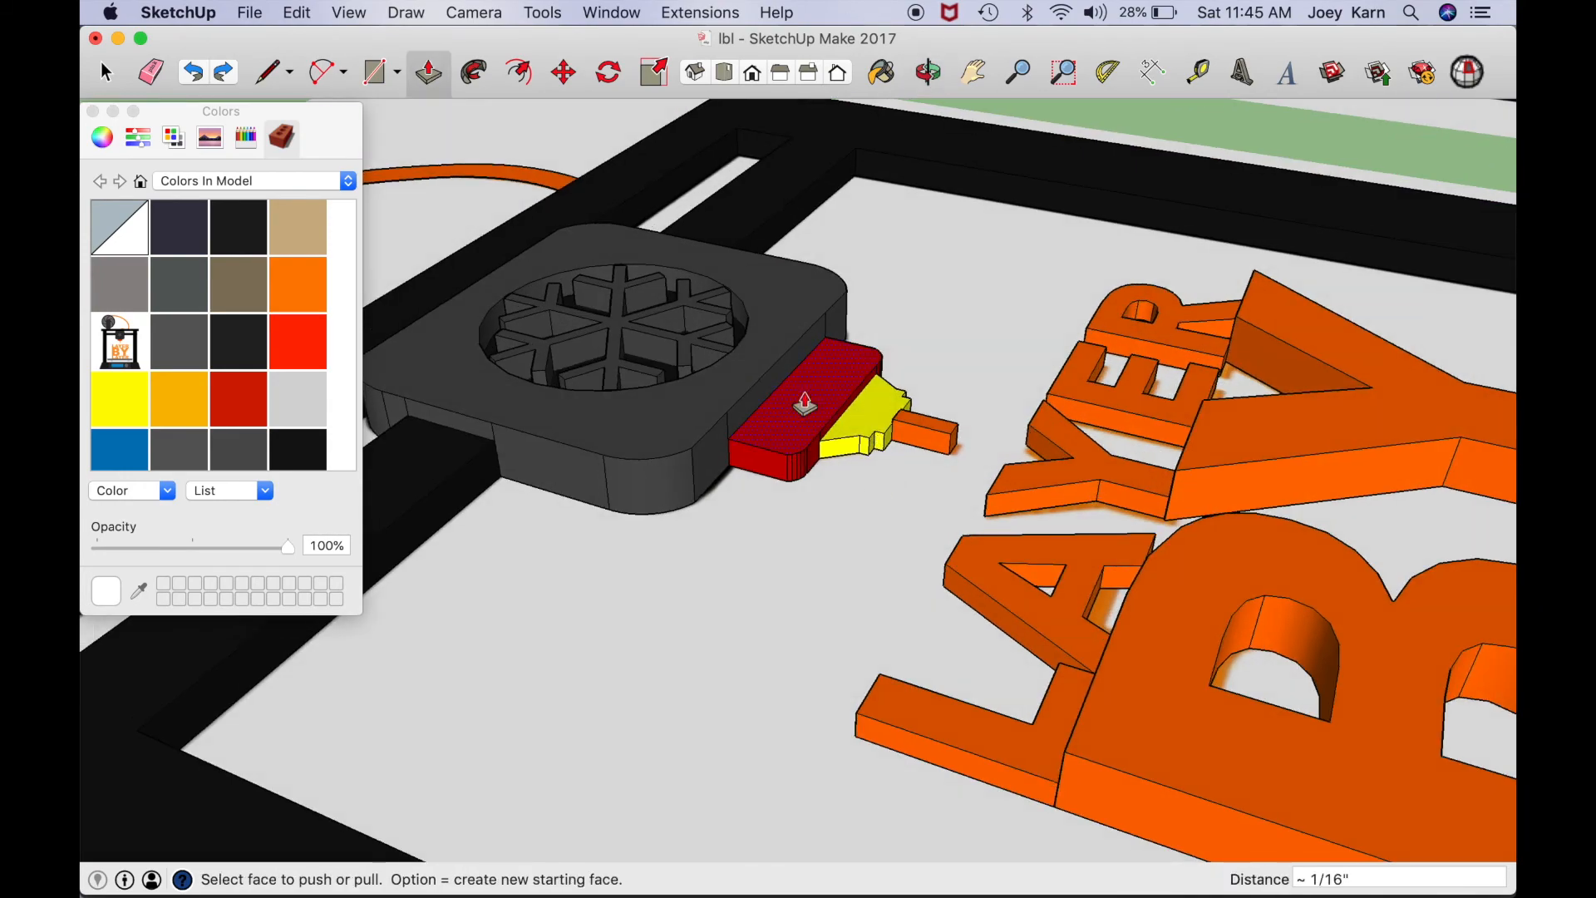
# Step: Adjust the red block's height and redraw the top edge where it meets the extruder body
pyautogui.scroll(6, 804, 405)
pyautogui.rightClick(495, 565)
pyautogui.click(460, 737)
pyautogui.click(464, 734)
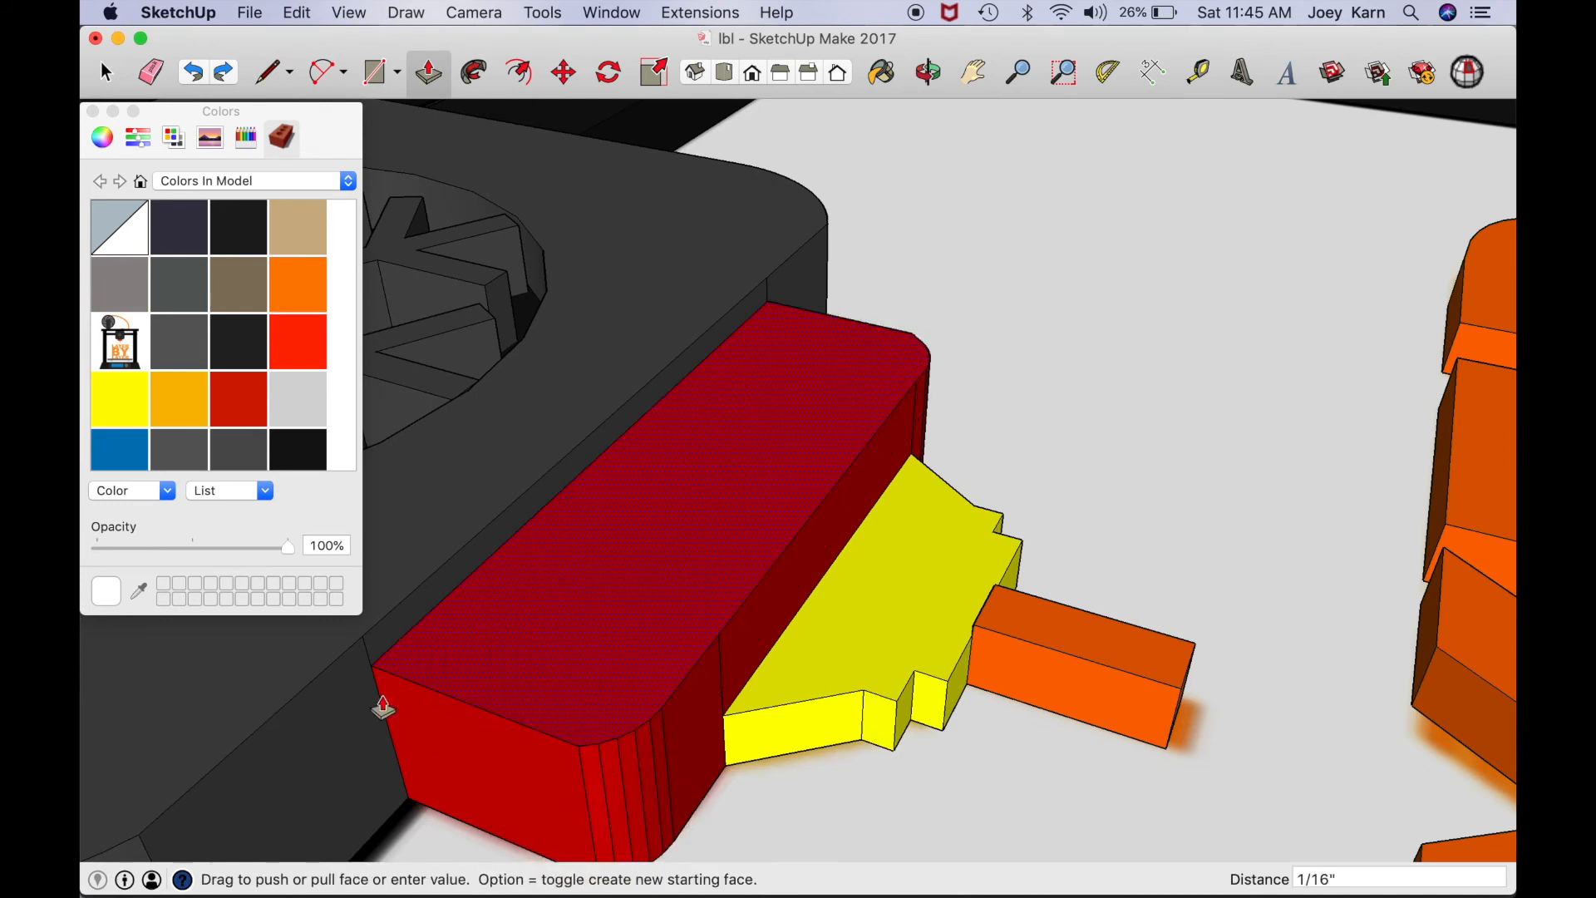
pyautogui.click(376, 703)
pyautogui.press('l')
pyautogui.click(375, 680)
pyautogui.click(766, 313)
pyautogui.press('p')
pyautogui.click(579, 600)
pyautogui.click(374, 679)
pyautogui.click(764, 688)
# Step: Redraw the edge between the yellow nozzle and the red block, and raise the nozzle by about 1/16"
pyautogui.press('l')
pyautogui.click(722, 683)
pyautogui.click(913, 426)
pyautogui.press('p')
pyautogui.click(845, 643)
pyautogui.click(721, 682)
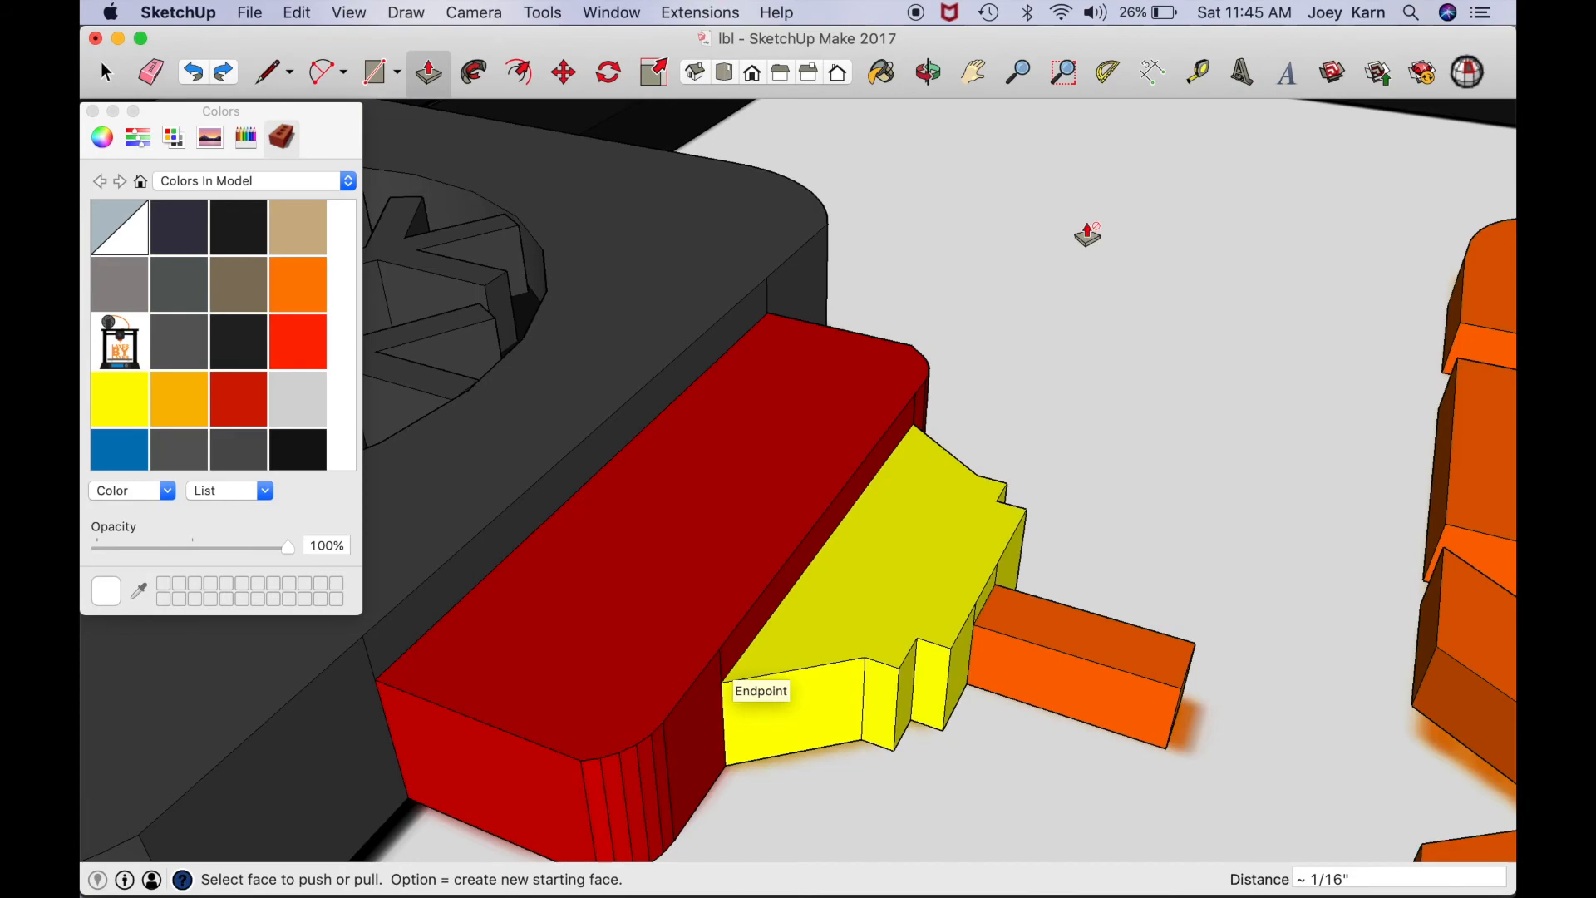
# Step: Examine the extruder, the text and the whole extruded printer from several angles
pyautogui.click(915, 68)
pyautogui.scroll(-10, 720, 652)
pyautogui.moveTo(773, 432); pyautogui.dragTo(661, 530)
pyautogui.click(973, 73)
pyautogui.moveTo(482, 413); pyautogui.dragTo(768, 472)
pyautogui.press('p')
pyautogui.click(774, 393)
pyautogui.scroll(10, 833, 499)
pyautogui.click(848, 516)
pyautogui.scroll(-10, 848, 516)
pyautogui.click(930, 77)
pyautogui.press('s')
pyautogui.click(812, 522)
pyautogui.click(928, 75)
pyautogui.click(974, 73)
pyautogui.click(930, 86)
pyautogui.scroll(-5, 1034, 428)
pyautogui.press('p')
pyautogui.scroll(5, 798, 542)
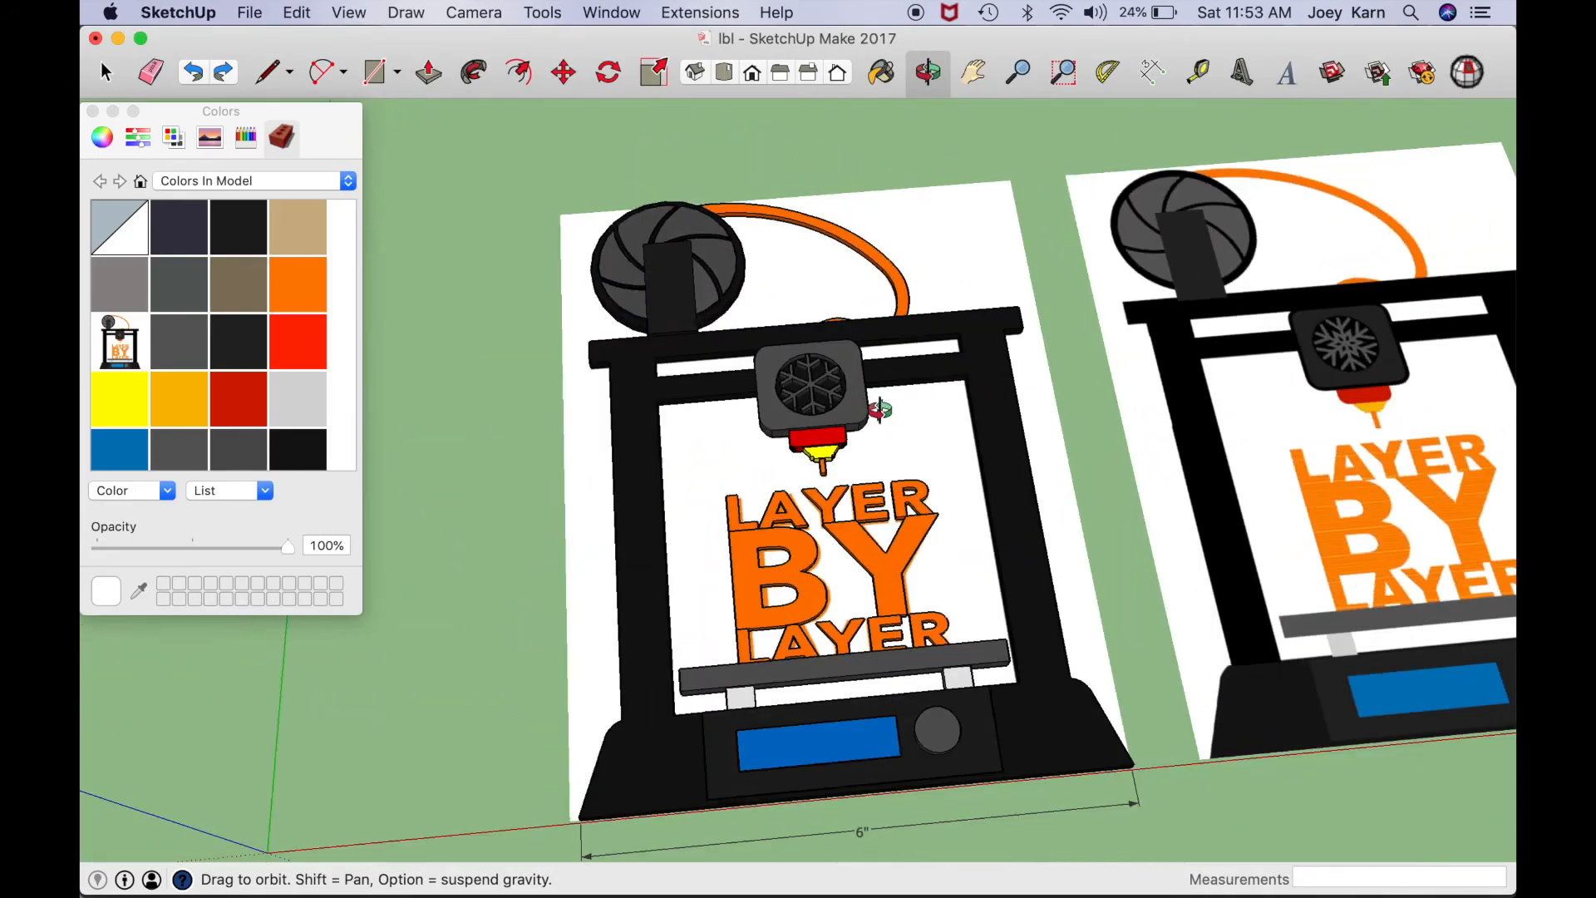
# Step: Dimension the heights of the extruder body and the red block at the extruder's side
pyautogui.scroll(8, 720, 416)
pyautogui.moveTo(720, 417); pyautogui.dragTo(823, 270)
pyautogui.press('p')
pyautogui.click(831, 262)
pyautogui.click(819, 277)
pyautogui.click(756, 334)
pyautogui.click(760, 320)
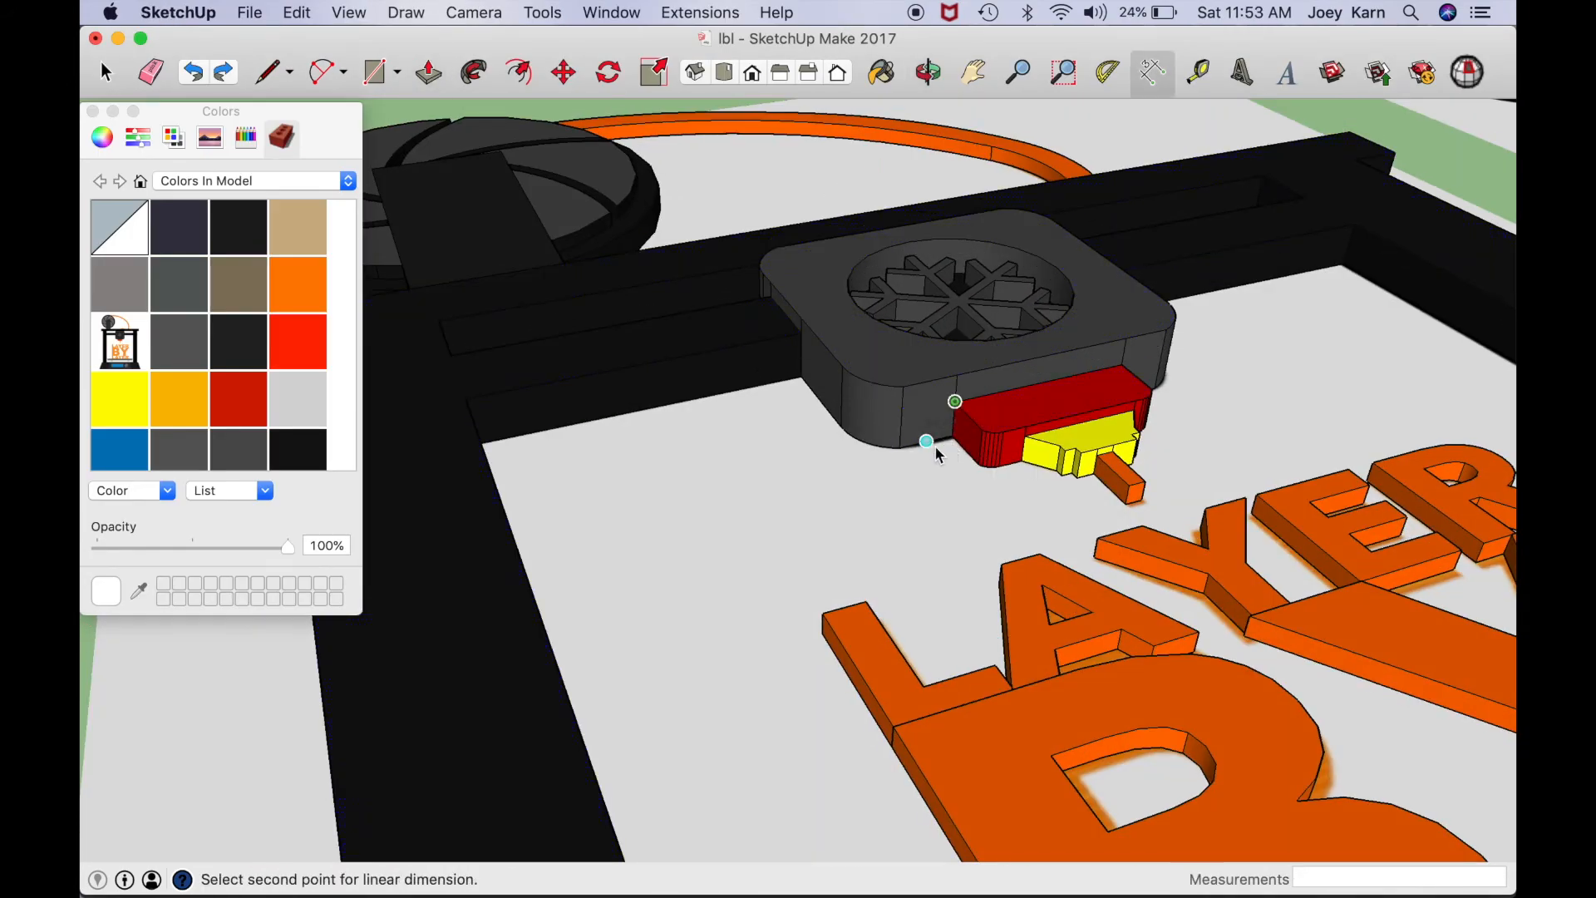
pyautogui.click(973, 73)
pyautogui.moveTo(999, 269); pyautogui.dragTo(770, 402)
pyautogui.click(653, 73)
pyautogui.scroll(-6, 889, 390)
# Step: Delete the white background face behind the extruded printer
pyautogui.click(928, 73)
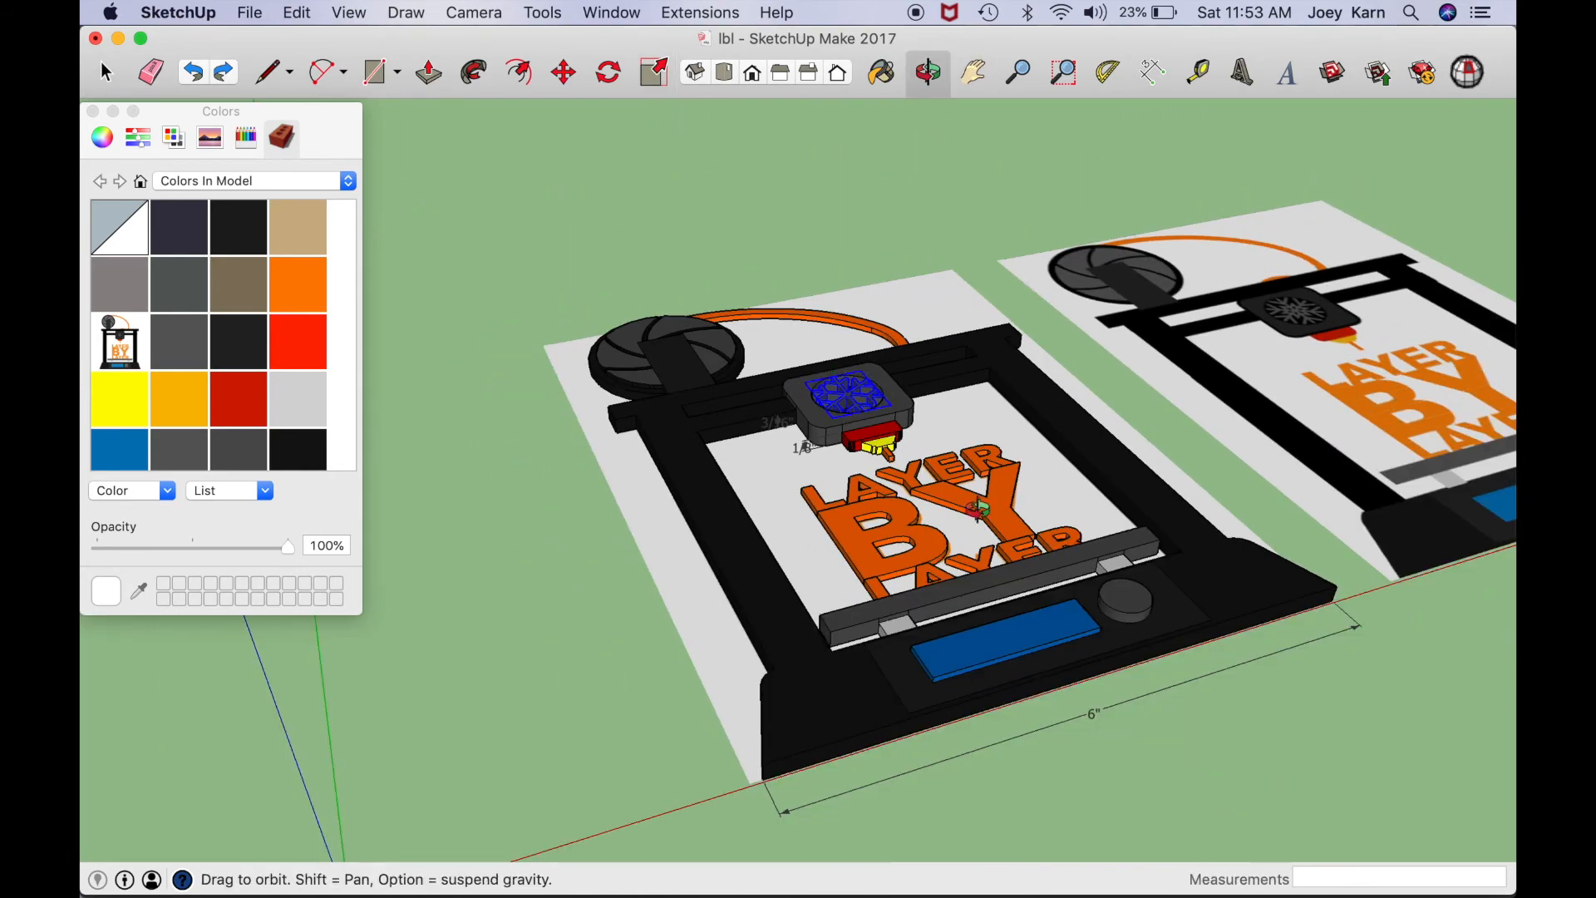
pyautogui.moveTo(964, 357); pyautogui.dragTo(831, 516)
pyautogui.click(973, 73)
pyautogui.moveTo(902, 638); pyautogui.dragTo(828, 422)
pyautogui.click(929, 73)
pyautogui.scroll(-5, 890, 221)
pyautogui.scroll(5, 748, 260)
pyautogui.scroll(-3, 872, 497)
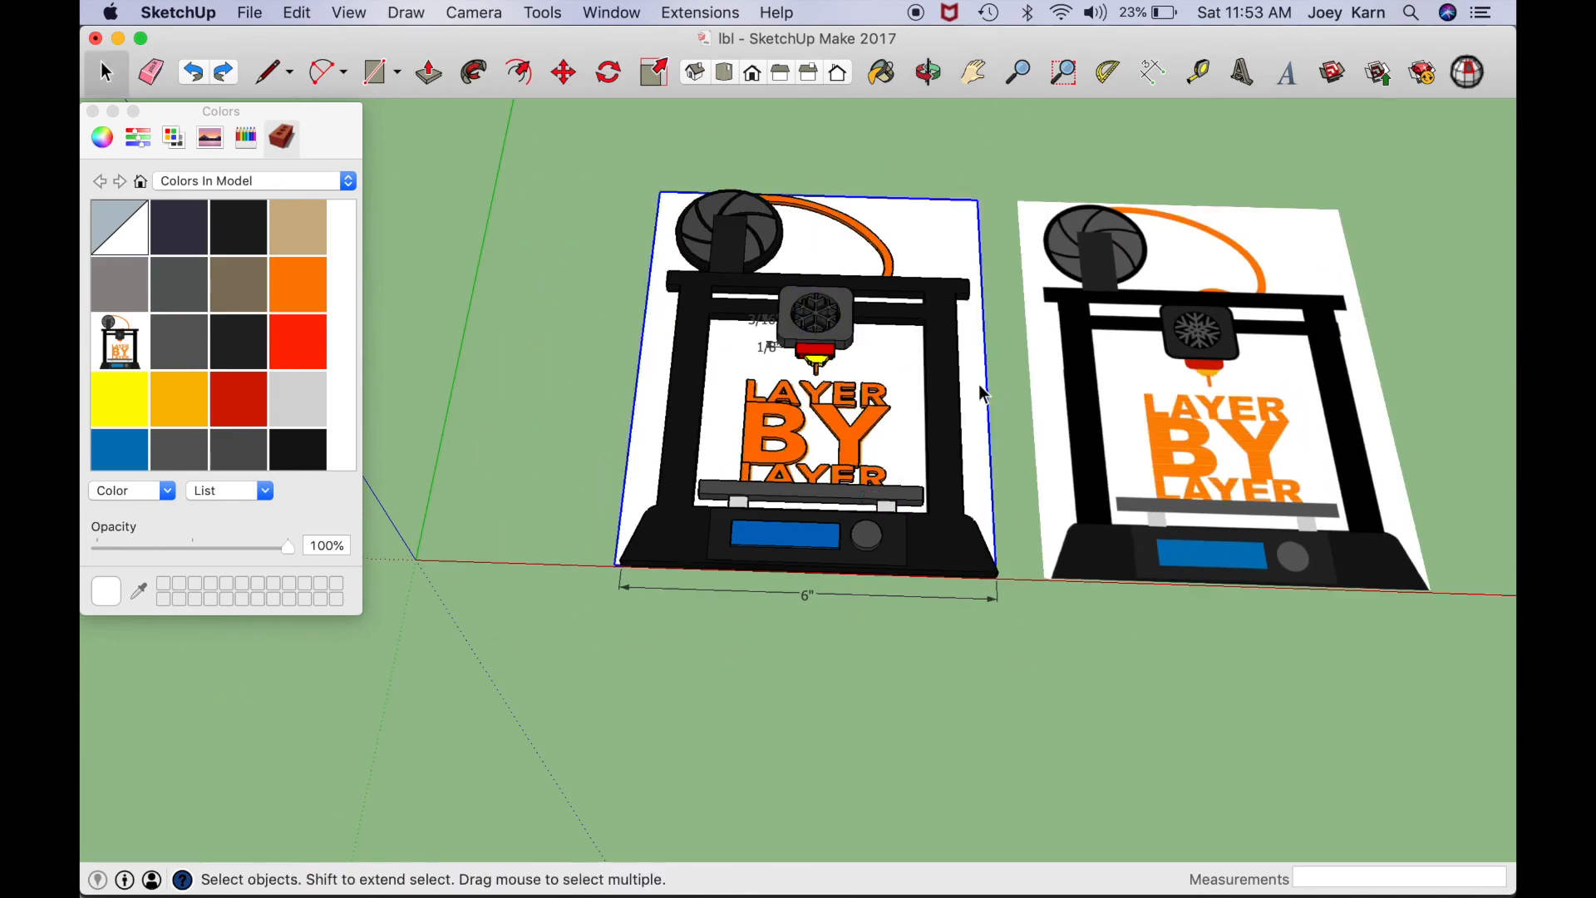
pyautogui.press('Delete')
# Step: Draw a line on the underside of the printer base to close its open back, and clean up the leftover edges
pyautogui.click(929, 73)
pyautogui.moveTo(900, 117); pyautogui.dragTo(892, 160)
pyautogui.moveTo(881, 532); pyautogui.dragTo(878, 243)
pyautogui.click(268, 72)
pyautogui.scroll(8, 665, 371)
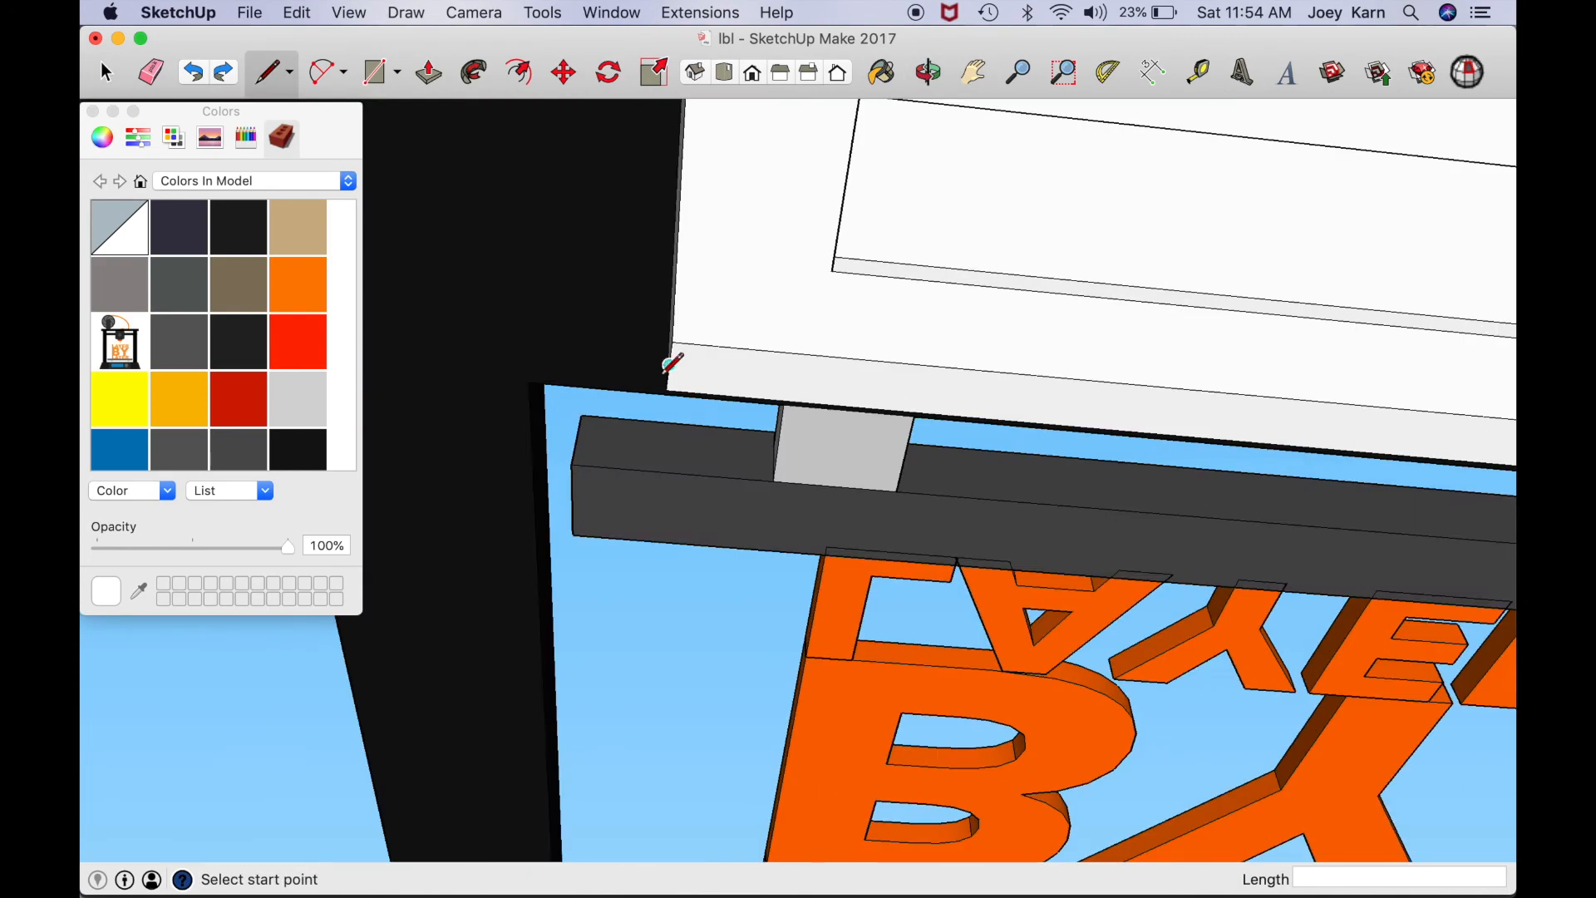
pyautogui.scroll(-5, 669, 363)
pyautogui.press('e')
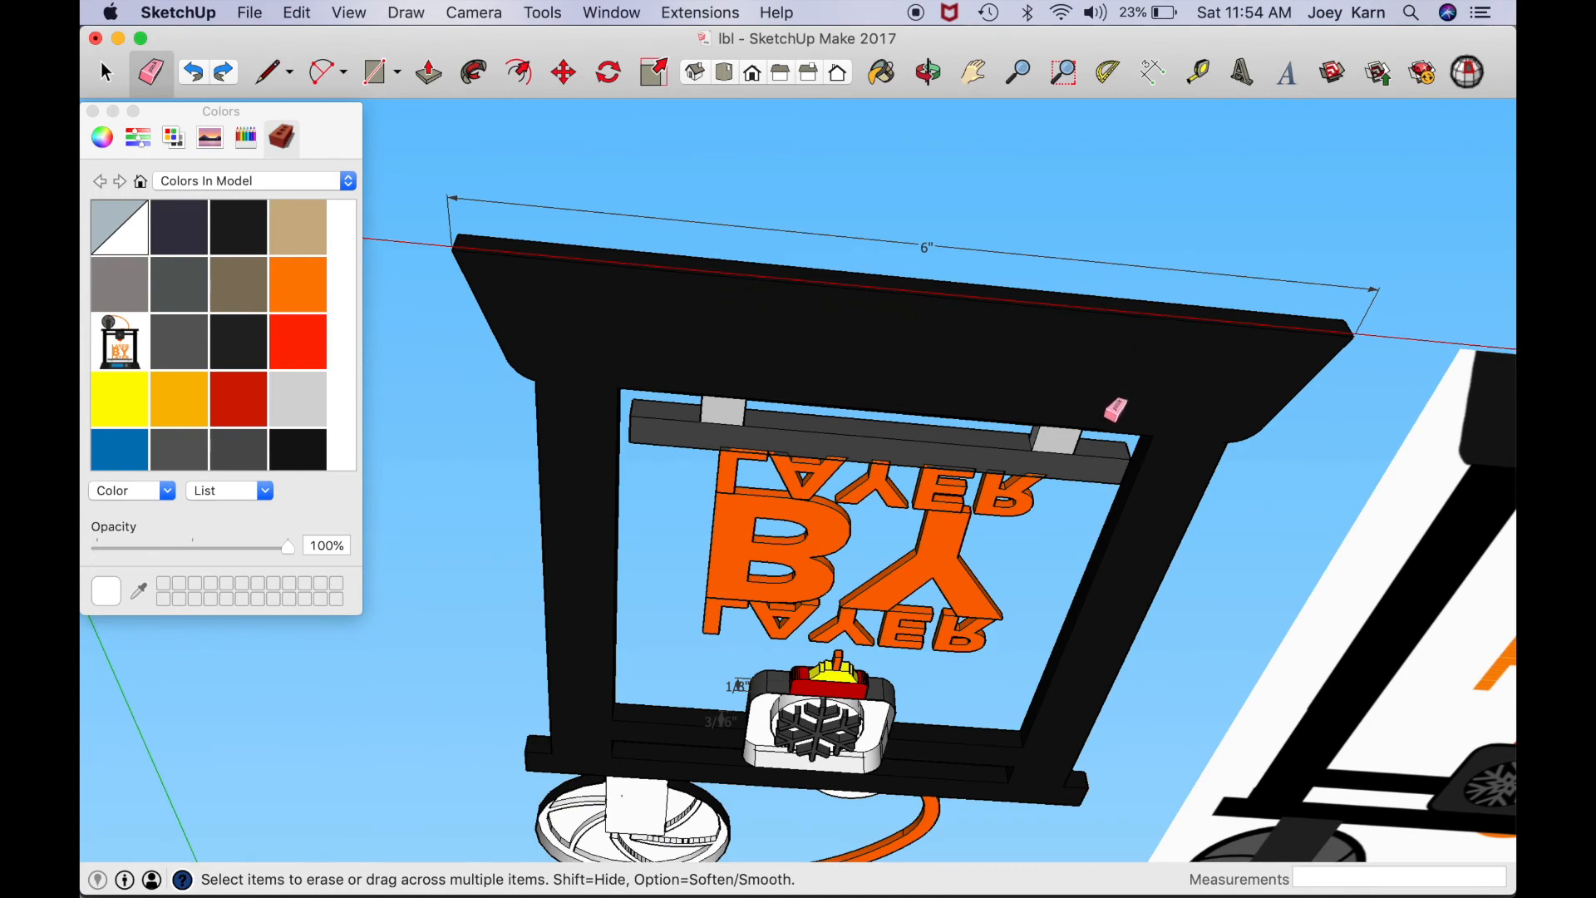
pyautogui.scroll(5, 1116, 409)
pyautogui.scroll(-5, 798, 702)
# Step: Draw a line across the underside of the extruder to close its open back around the snowflake
pyautogui.press('l')
pyautogui.scroll(6, 765, 714)
pyautogui.click(1044, 768)
pyautogui.click(763, 750)
pyautogui.scroll(6, 778, 746)
pyautogui.scroll(-8, 783, 745)
# Step: Draw a line on the underside of the filament spool to close its open back
pyautogui.click(978, 60)
pyautogui.moveTo(806, 387); pyautogui.dragTo(846, 312)
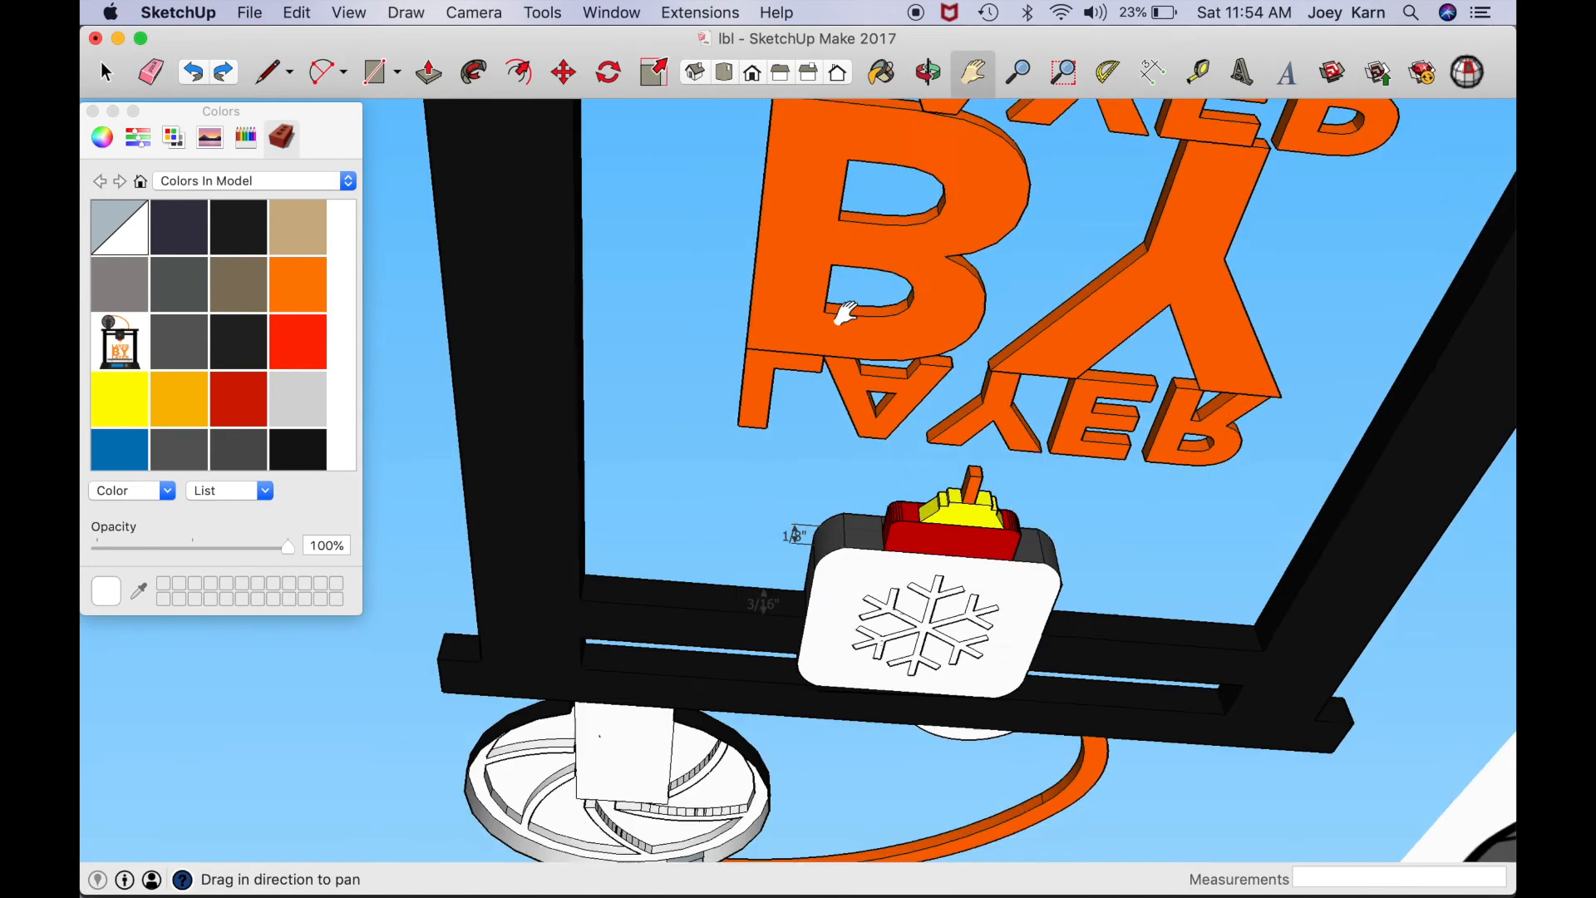
pyautogui.moveTo(603, 830); pyautogui.dragTo(730, 456)
pyautogui.press('l')
pyautogui.click(701, 301)
pyautogui.click(682, 306)
pyautogui.click(929, 73)
pyautogui.moveTo(844, 207)
pyautogui.mouseDown()
pyautogui.moveTo(834, 735)
pyautogui.moveTo(912, 892)
pyautogui.mouseUp()
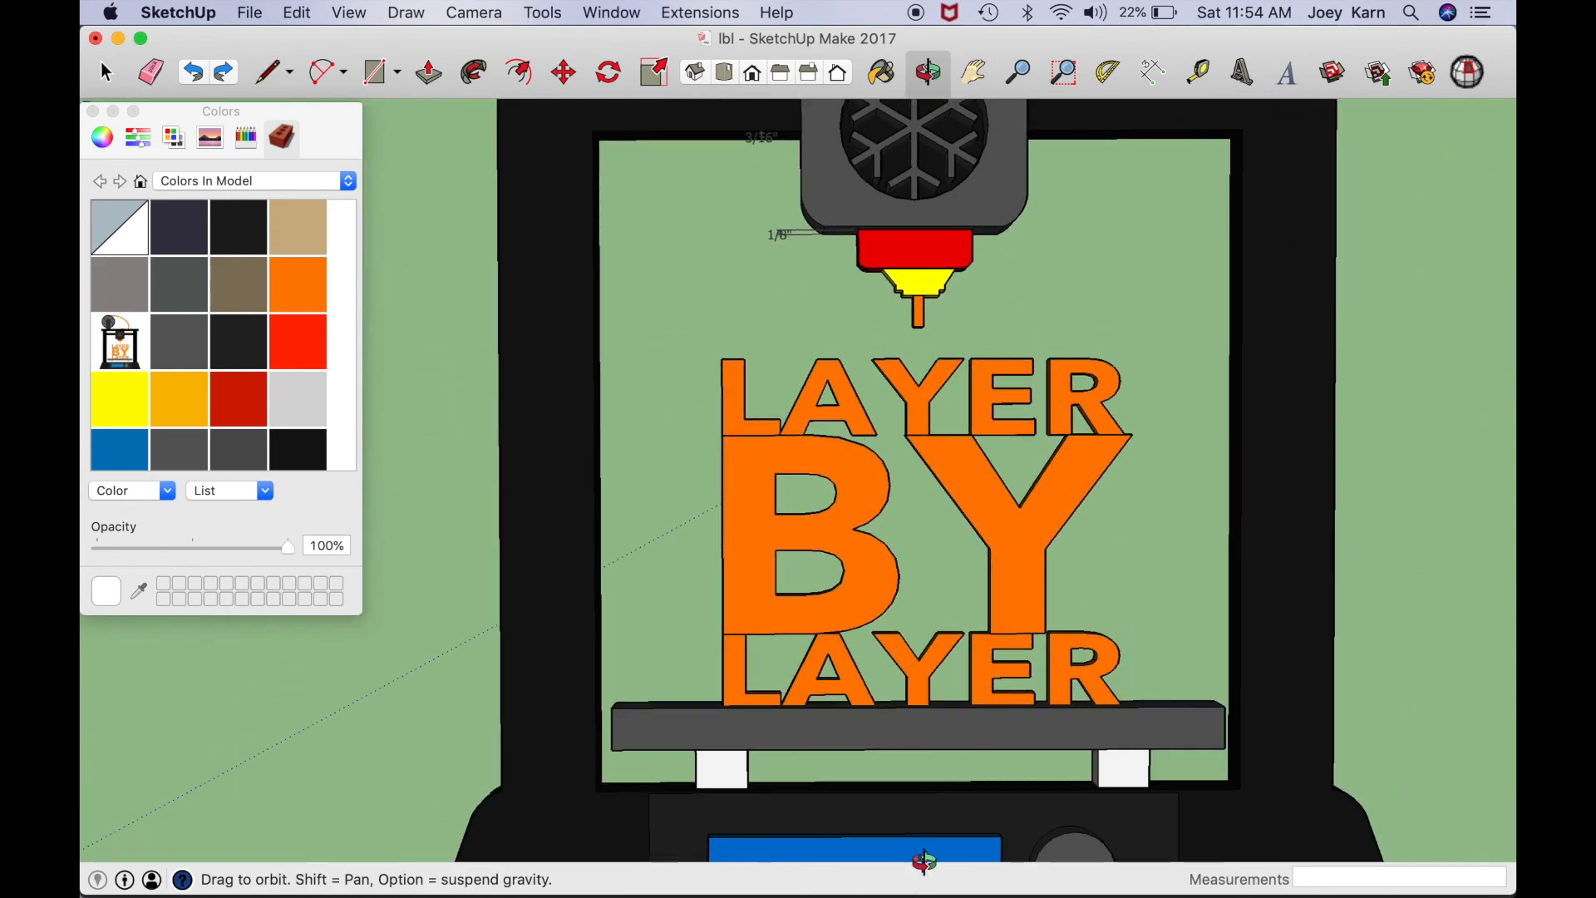
# Step: Select the three lines of LAYER BY LAYER text and move them together a short distance
pyautogui.press('space')
pyautogui.click(994, 665)
pyautogui.keyDown('shift'); pyautogui.click(1010, 569); pyautogui.keyUp('shift')
pyautogui.keyDown('shift'); pyautogui.click(1001, 408); pyautogui.keyUp('shift')
pyautogui.scroll(5, 704, 706)
pyautogui.moveTo(705, 712); pyautogui.dragTo(682, 592, button='middle')
pyautogui.press('m')
pyautogui.click(742, 173)
pyautogui.click(746, 190)
pyautogui.moveTo(748, 200); pyautogui.dragTo(926, 783, button='middle')
pyautogui.scroll(-5, 927, 784)
pyautogui.press('space')
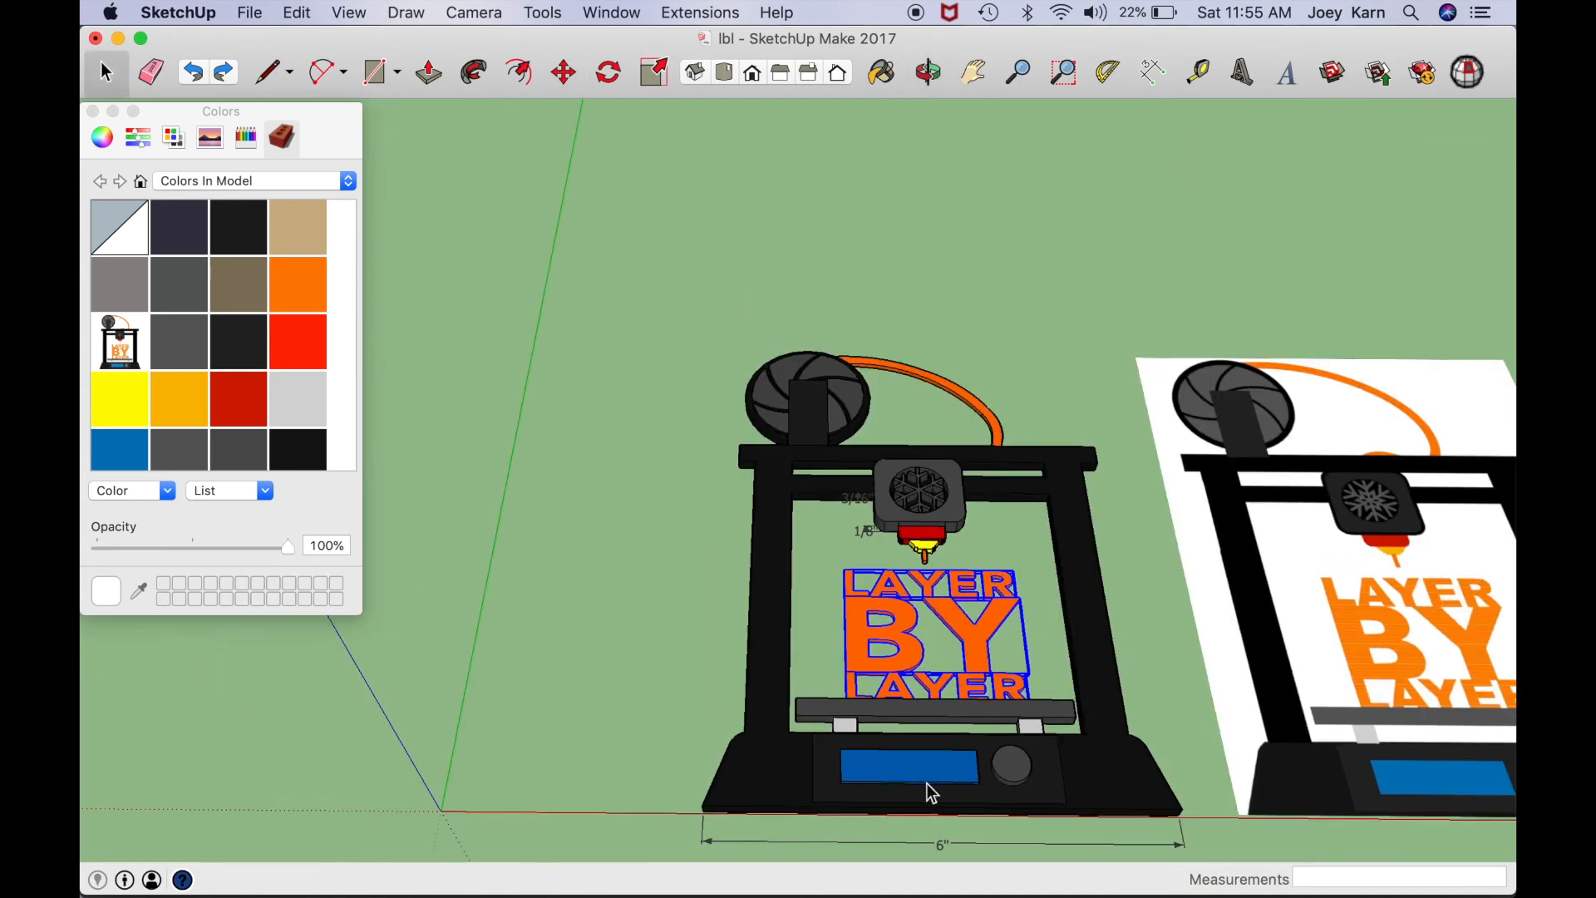
# Step: Explode the grouped snowflake fan on the extruder
pyautogui.click(1139, 798)
pyautogui.rightClick(924, 522)
pyautogui.click(973, 581)
pyautogui.rightClick(922, 498)
pyautogui.click(973, 581)
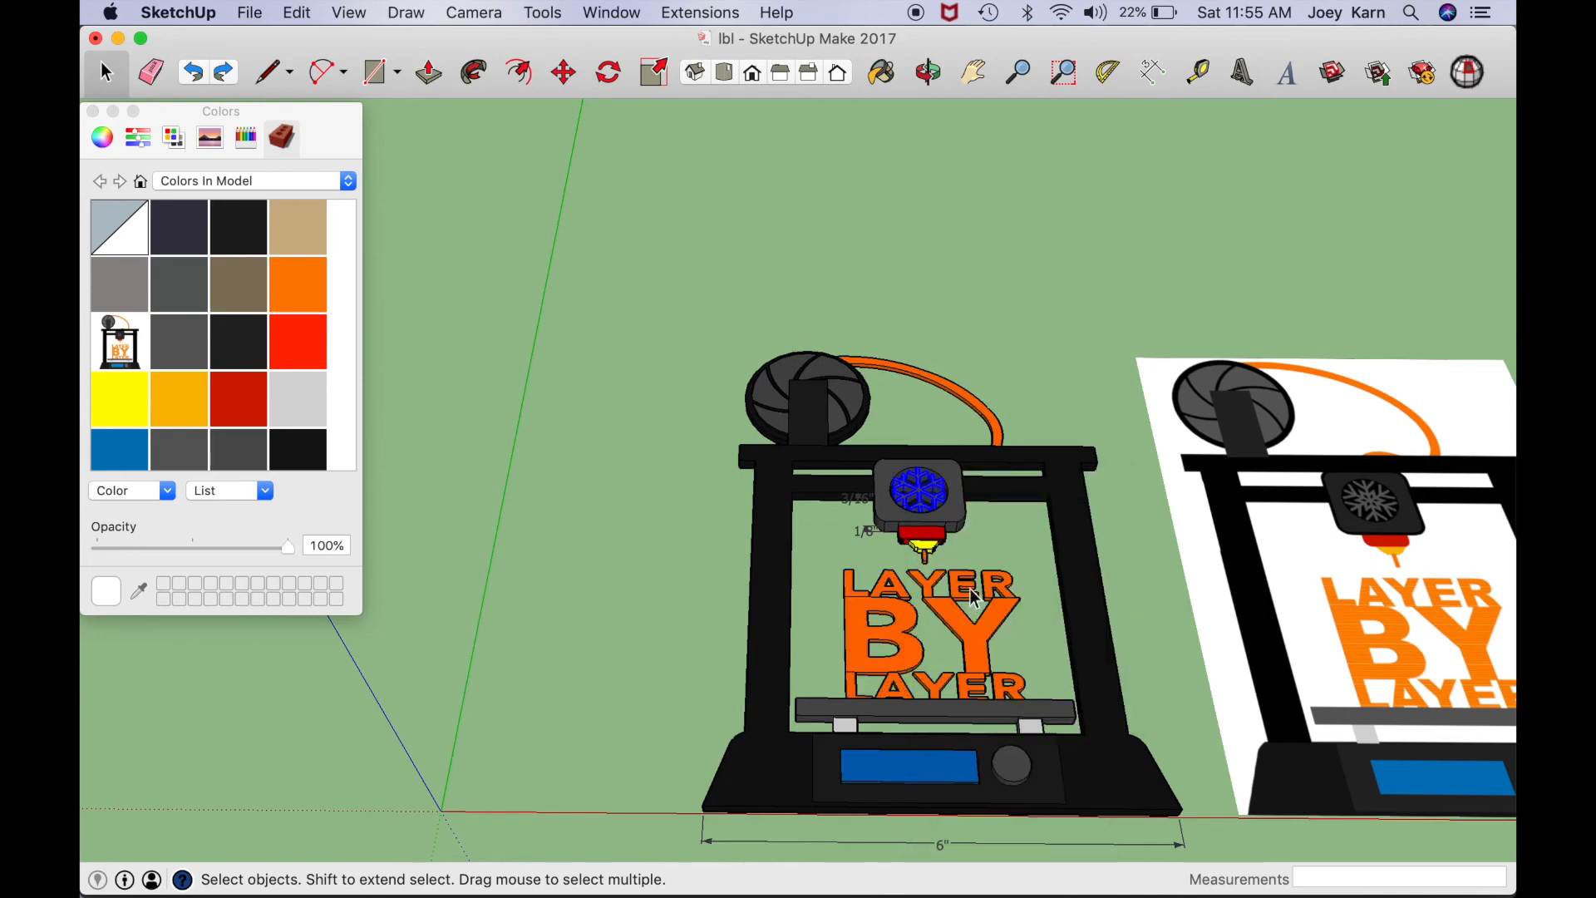
# Step: Save the model and delete the stray geometry lying away from the printer
pyautogui.press('super+s')
pyautogui.scroll(-5, 1070, 407)
pyautogui.scroll(-7, 744, 522)
pyautogui.moveTo(634, 363); pyautogui.dragTo(470, 573)
pyautogui.press('Delete')
pyautogui.scroll(10, 902, 545)
pyautogui.scroll(-2, 901, 544)
# Step: Run Solid Inspector² on the model and fix the internal faces
pyautogui.click(1468, 72)
pyautogui.click(707, 282)
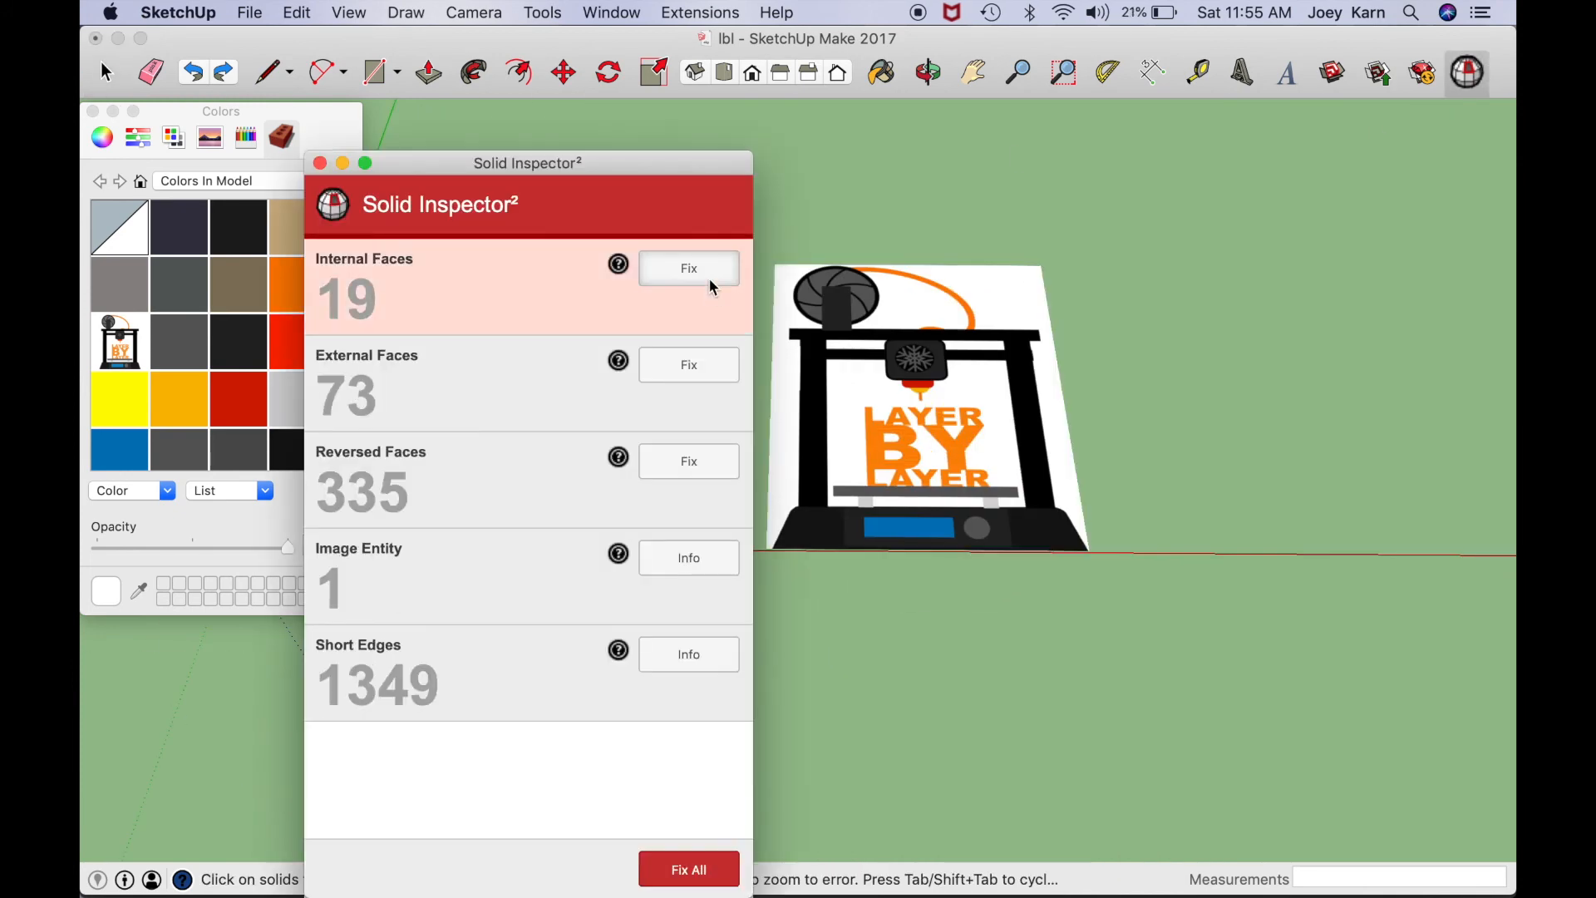
pyautogui.click(708, 285)
# Step: Try the external faces fix, check the letters in the model, and undo that fix
pyautogui.click(702, 284)
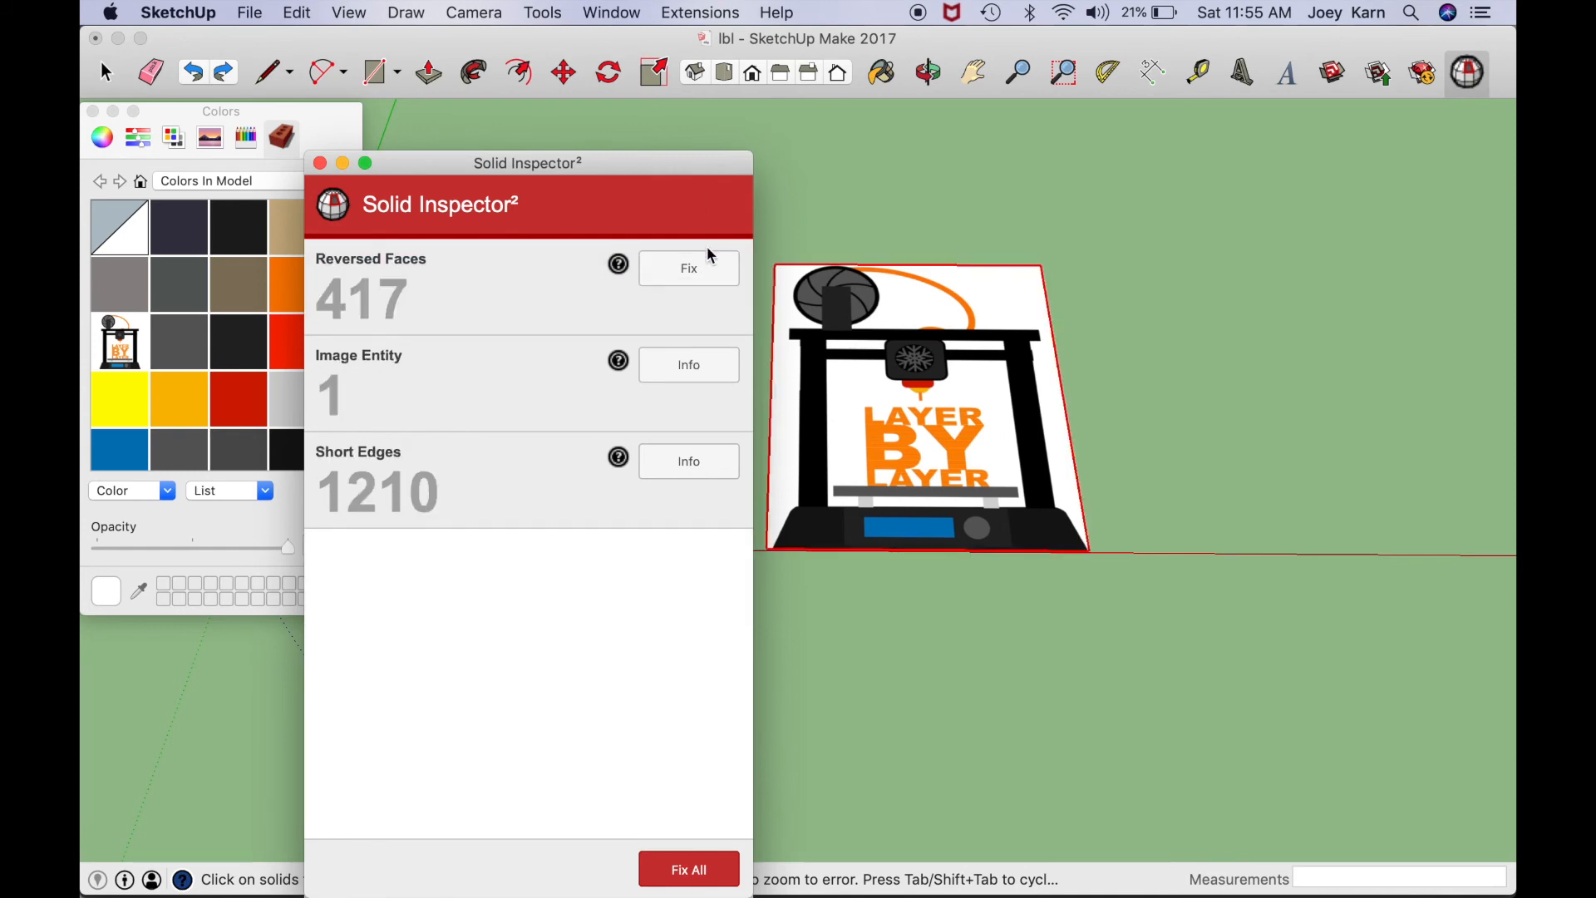
pyautogui.click(320, 163)
pyautogui.keyDown('shift'); pyautogui.moveTo(647, 457); pyautogui.dragTo(632, 499, button='middle'); pyautogui.keyUp('shift')
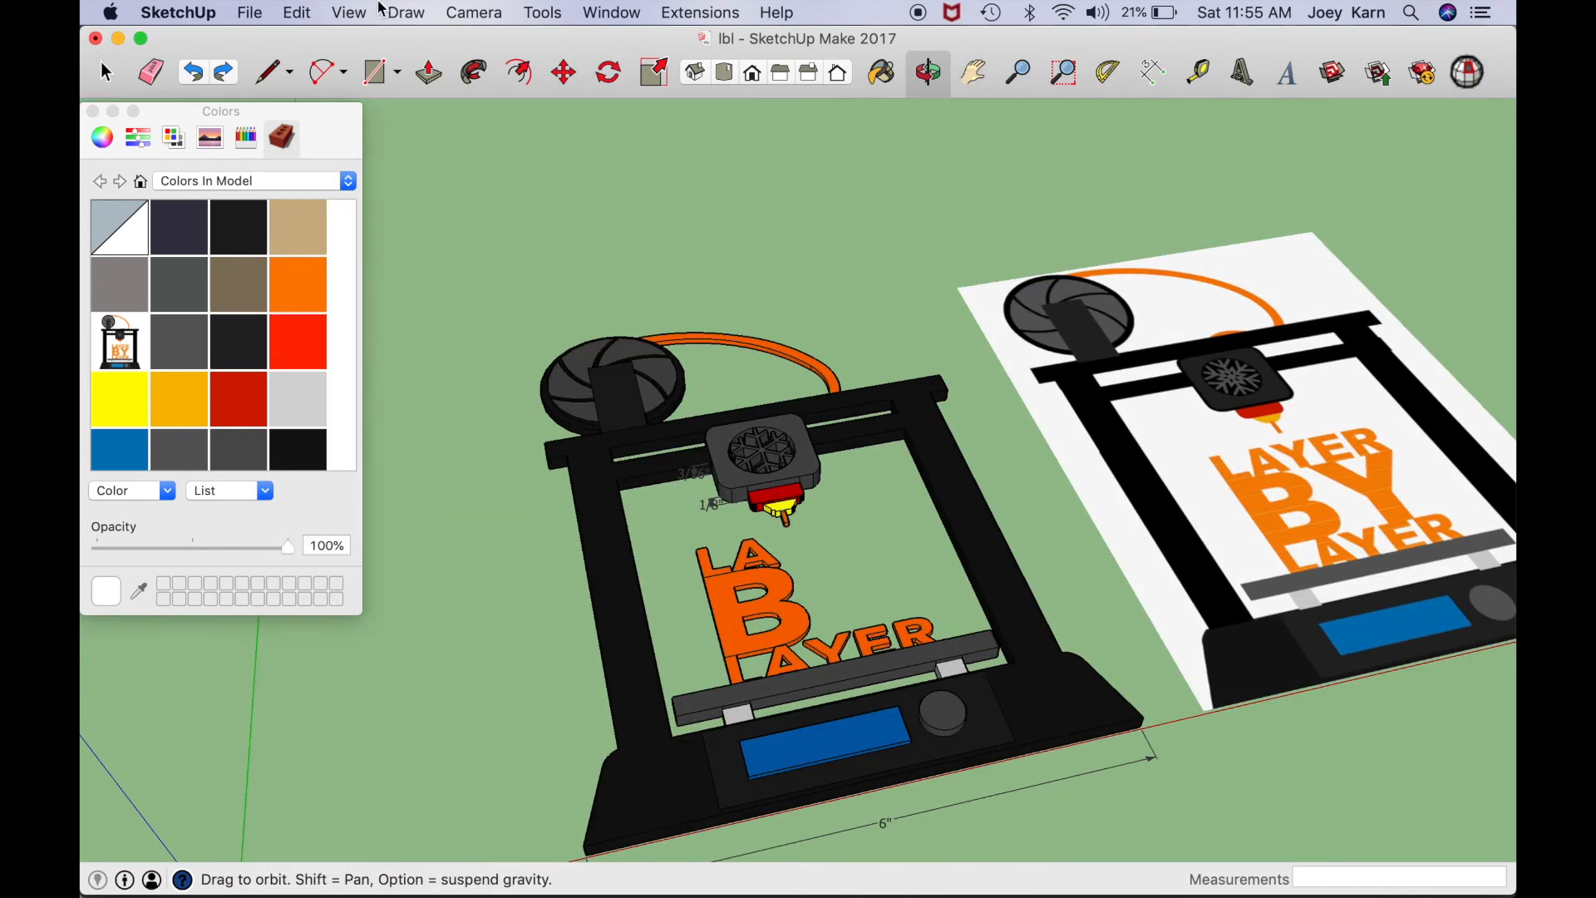
pyautogui.click(199, 73)
# Step: Run Solid Inspector² again and fix the reversed faces
pyautogui.click(1465, 56)
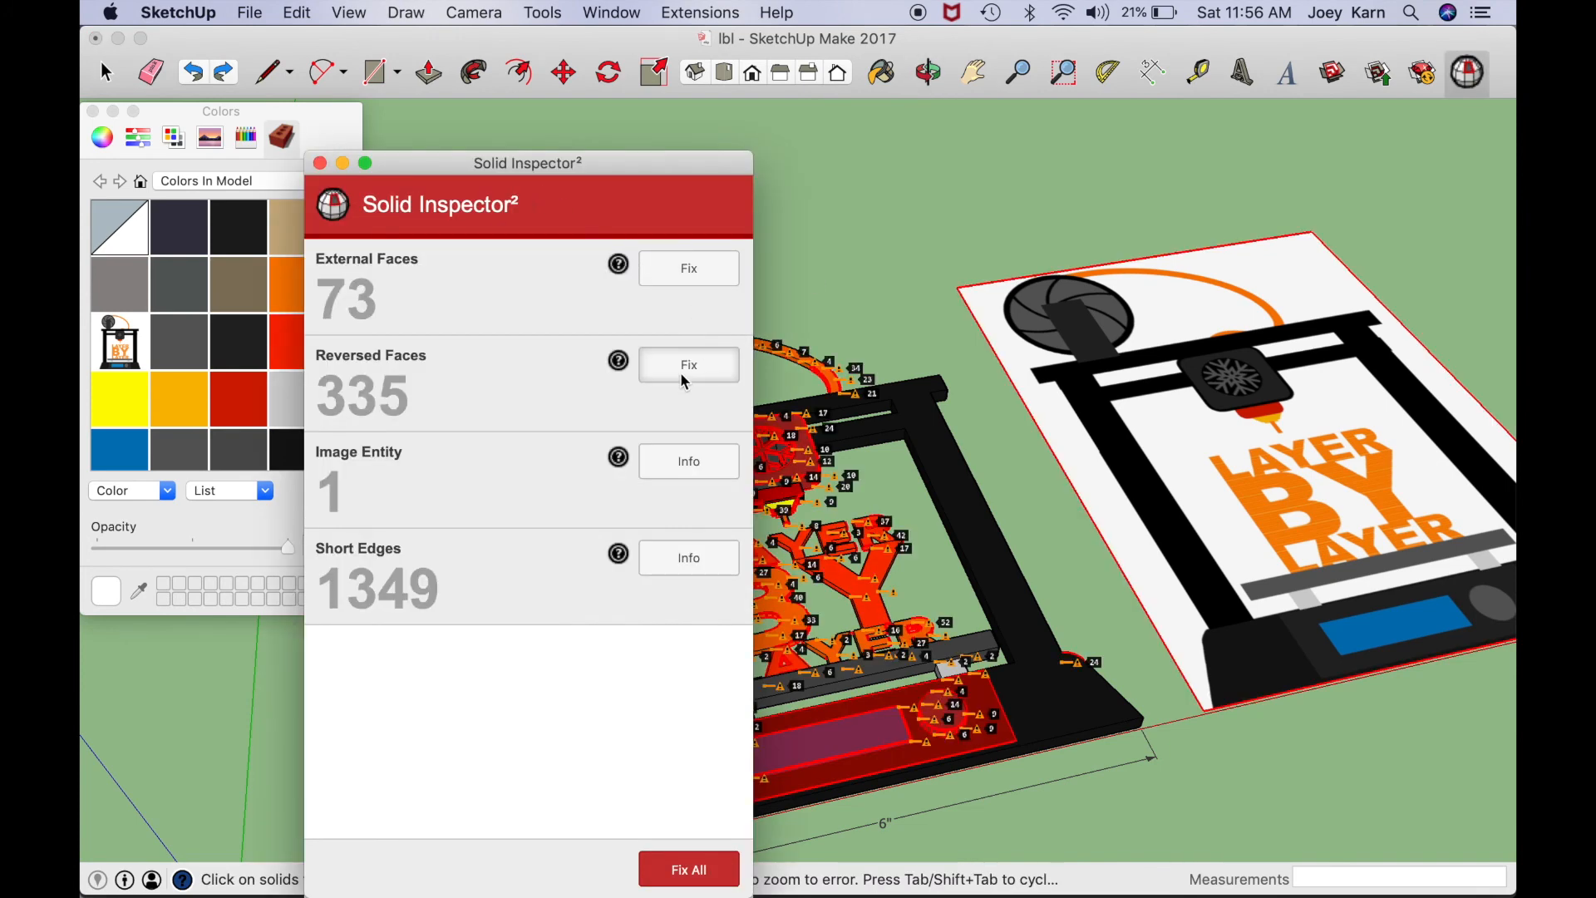
pyautogui.click(682, 375)
pyautogui.click(320, 163)
pyautogui.moveTo(1014, 341); pyautogui.dragTo(878, 366, button='middle')
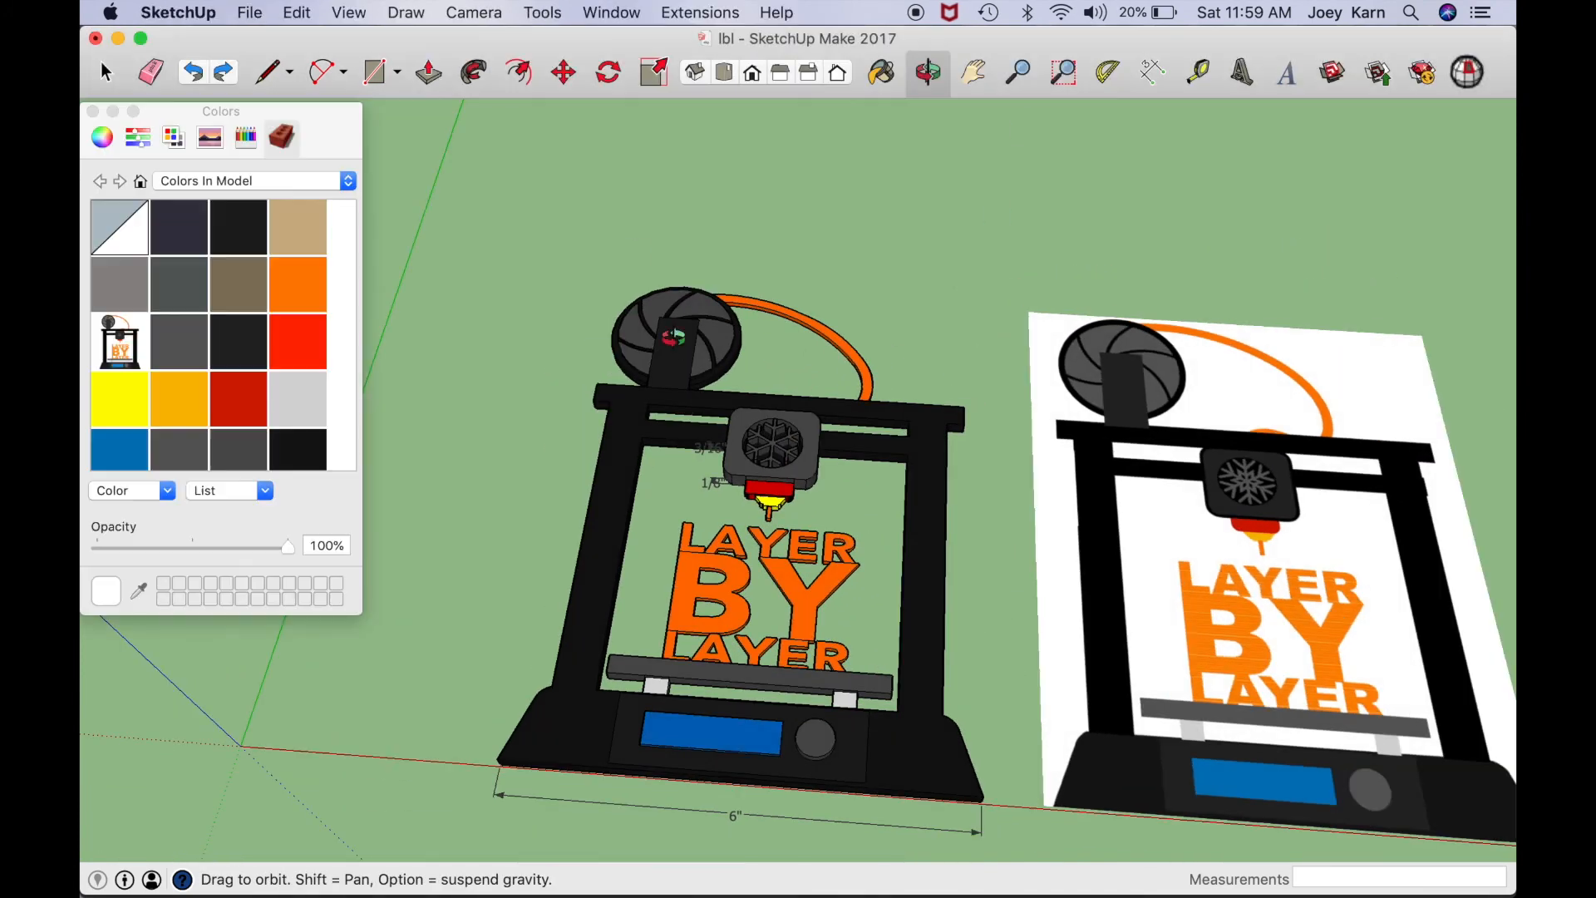
# Step: Check the spool holder's height and measure how far the blue screen rises above the base
pyautogui.press('p')
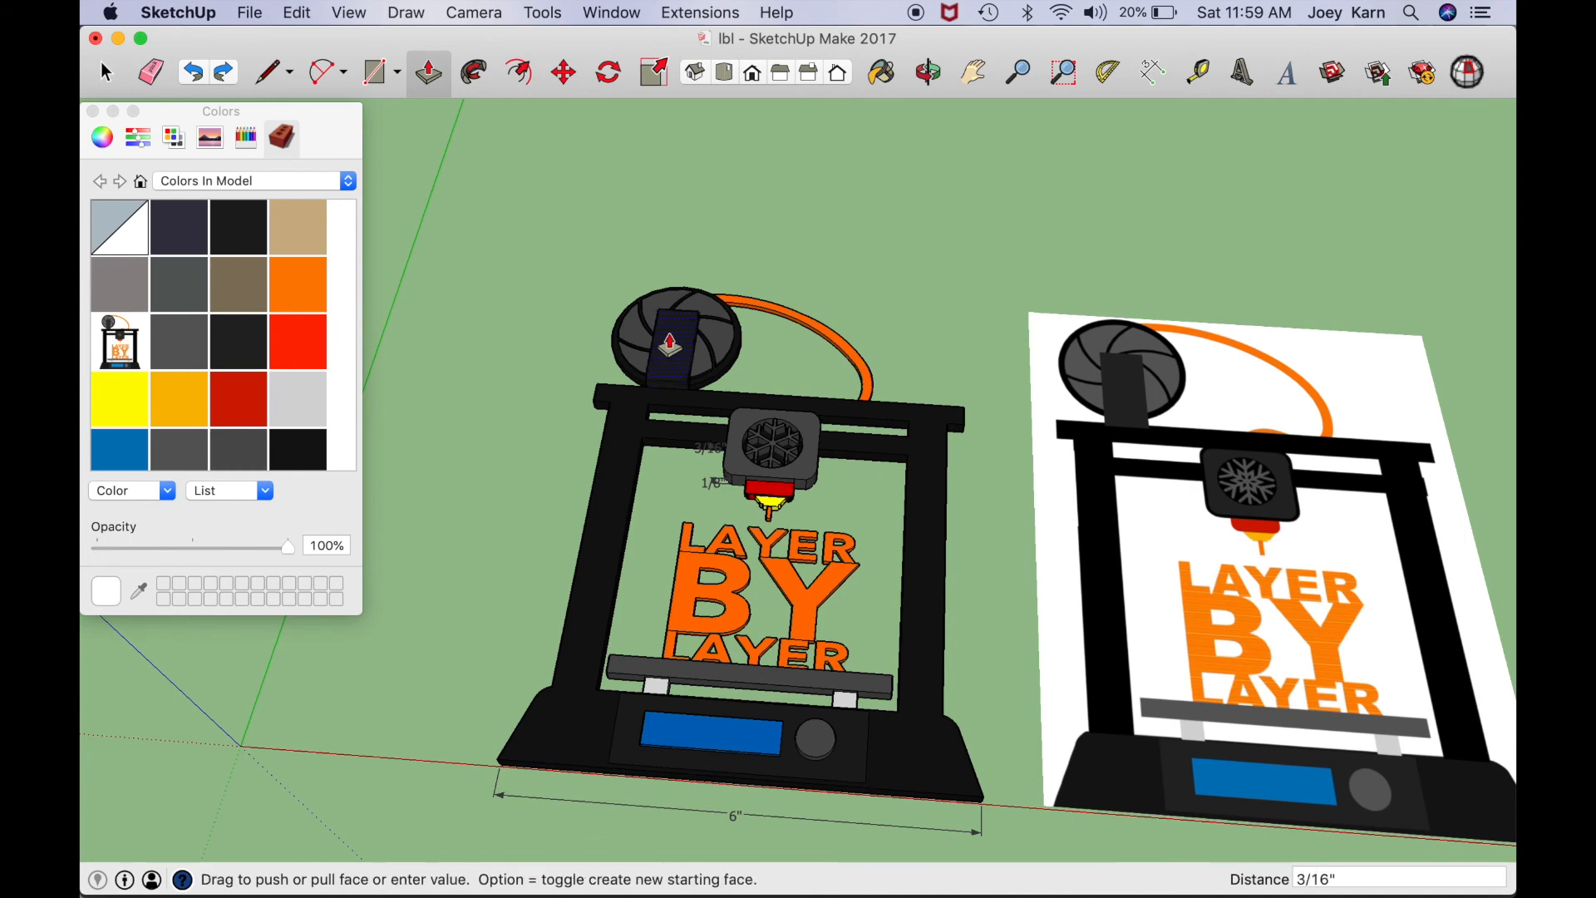
pyautogui.scroll(5, 670, 346)
pyautogui.click(929, 82)
pyautogui.moveTo(924, 765); pyautogui.dragTo(903, 462)
pyautogui.moveTo(904, 462); pyautogui.dragTo(820, 605, button='middle')
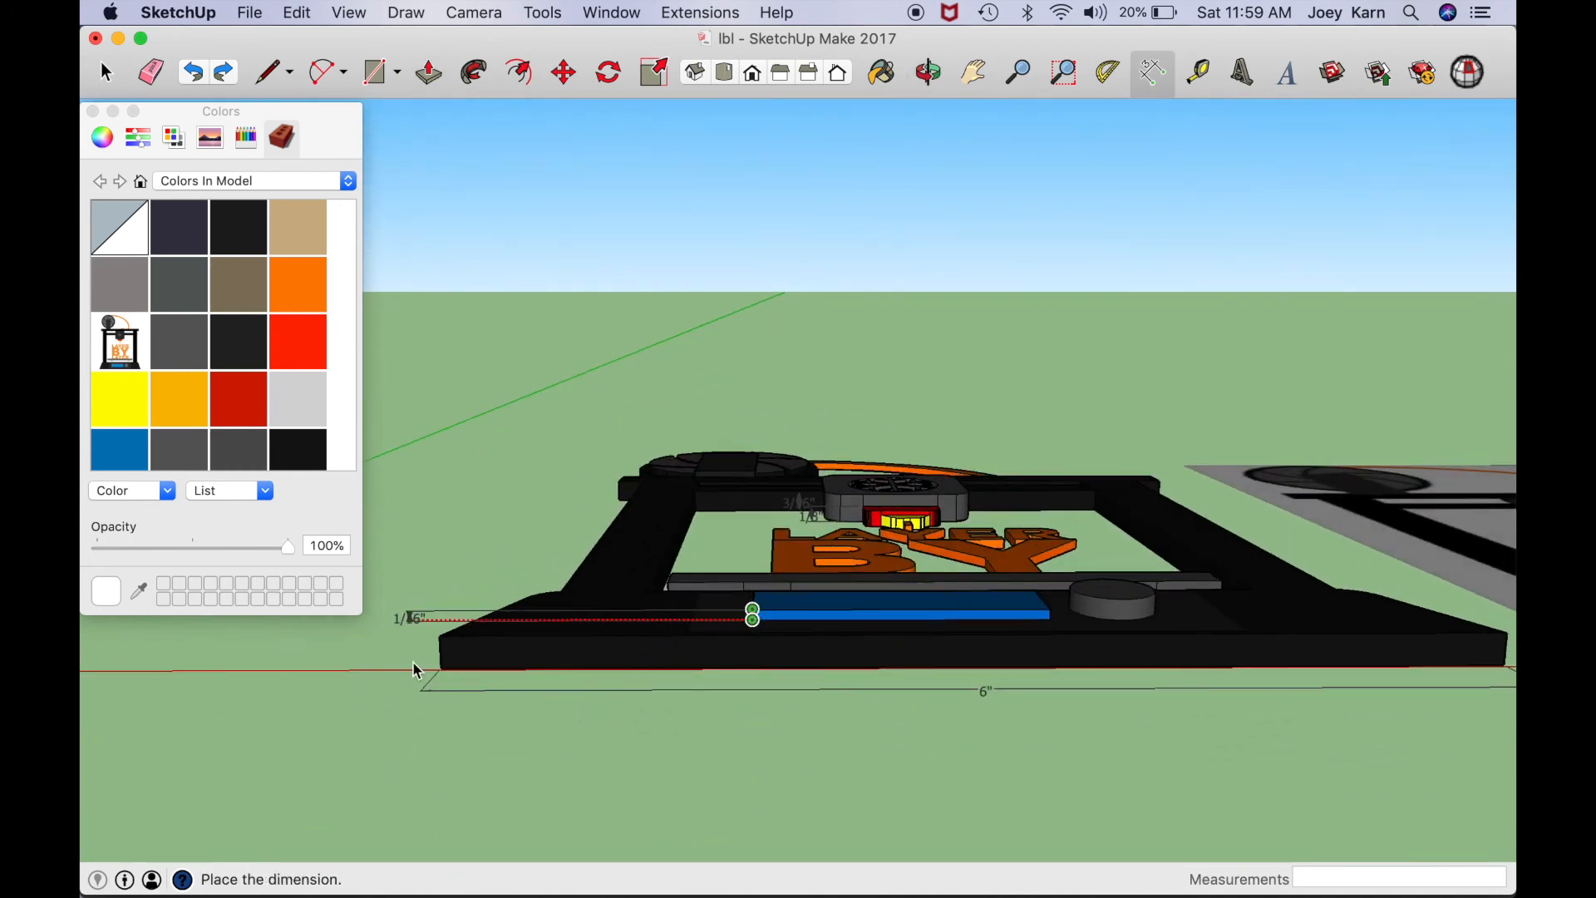
pyautogui.press('l')
# Step: Raise the blue screen and the round knob on the base by 1/16"
pyautogui.moveTo(755, 590); pyautogui.dragTo(896, 456, button='middle')
pyautogui.press('p')
pyautogui.click(789, 587)
pyautogui.press('Escape')
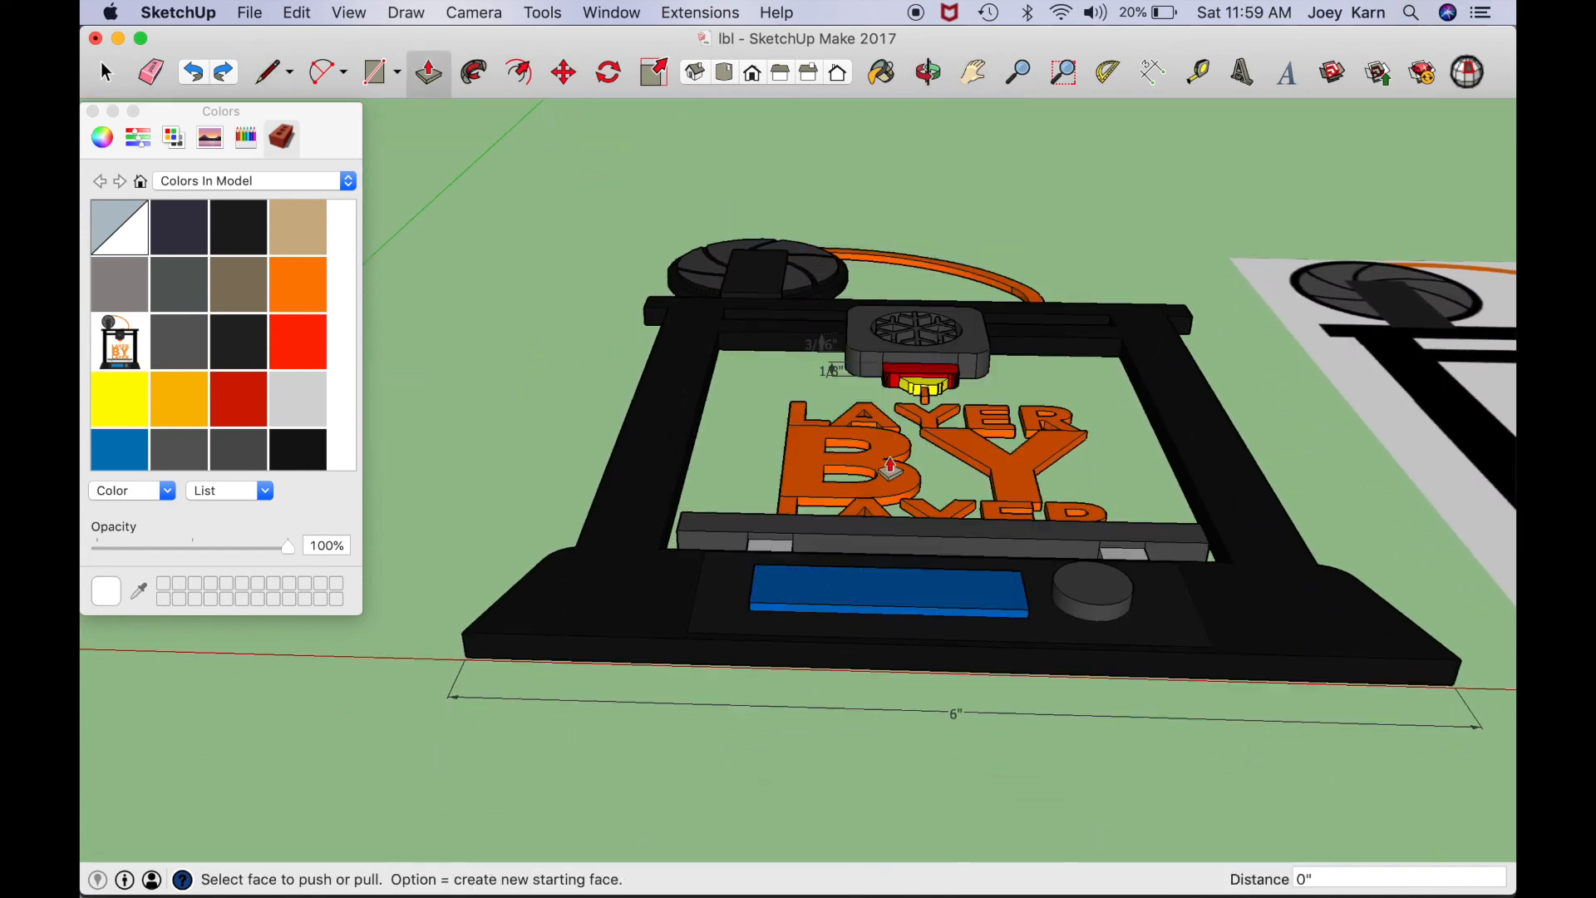
pyautogui.click(829, 589)
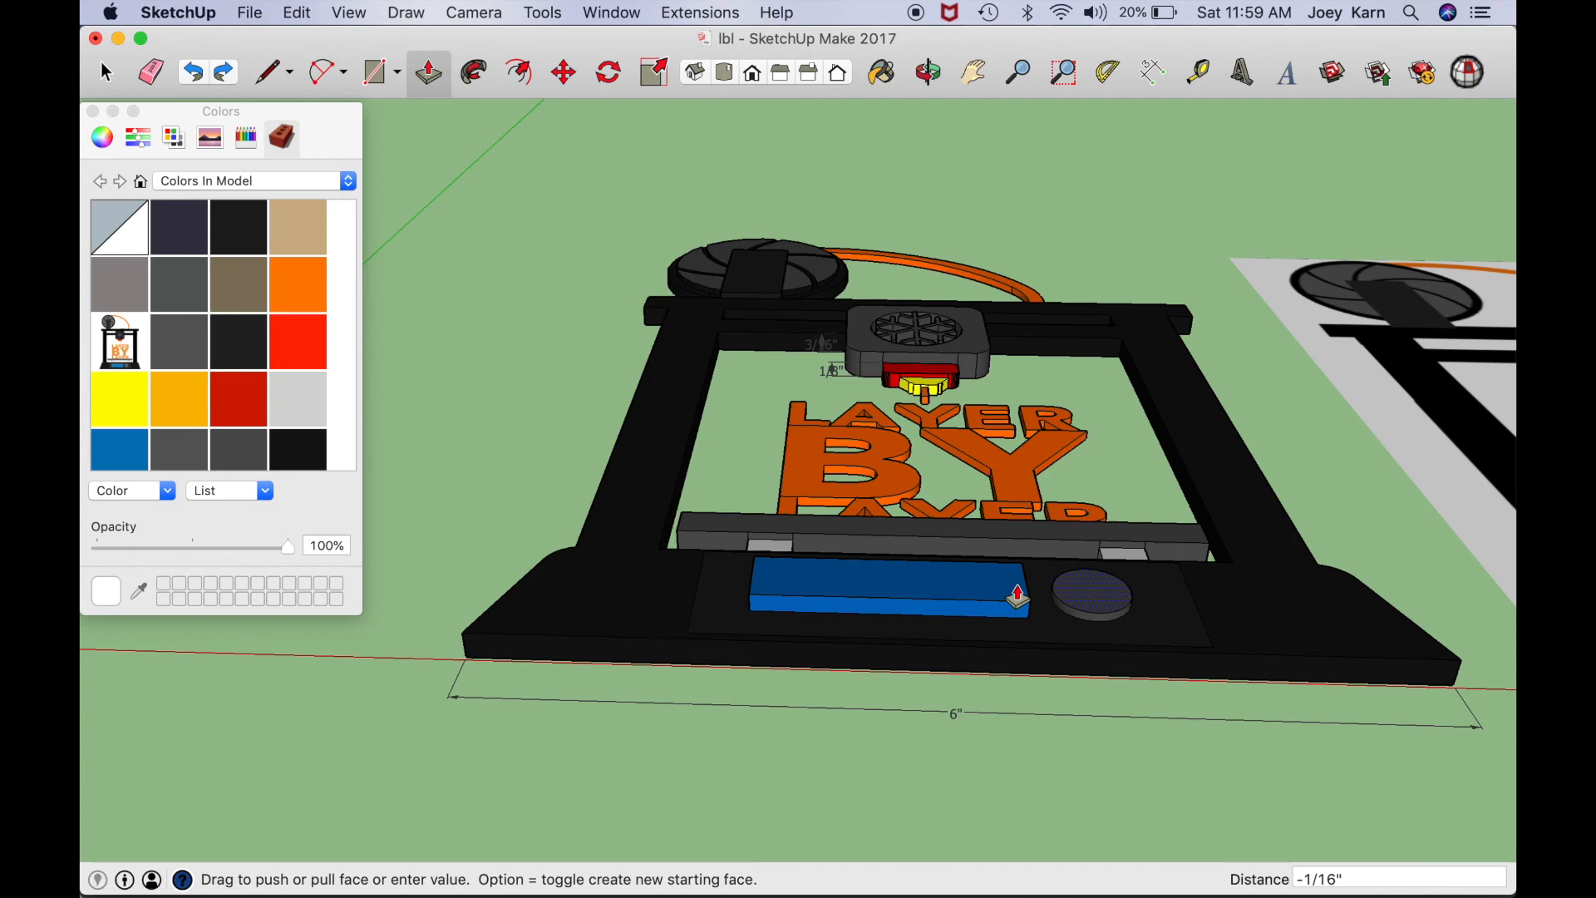
# Step: Run Solid Inspector² once more and repair the remaining face errors in the model
pyautogui.click(250, 12)
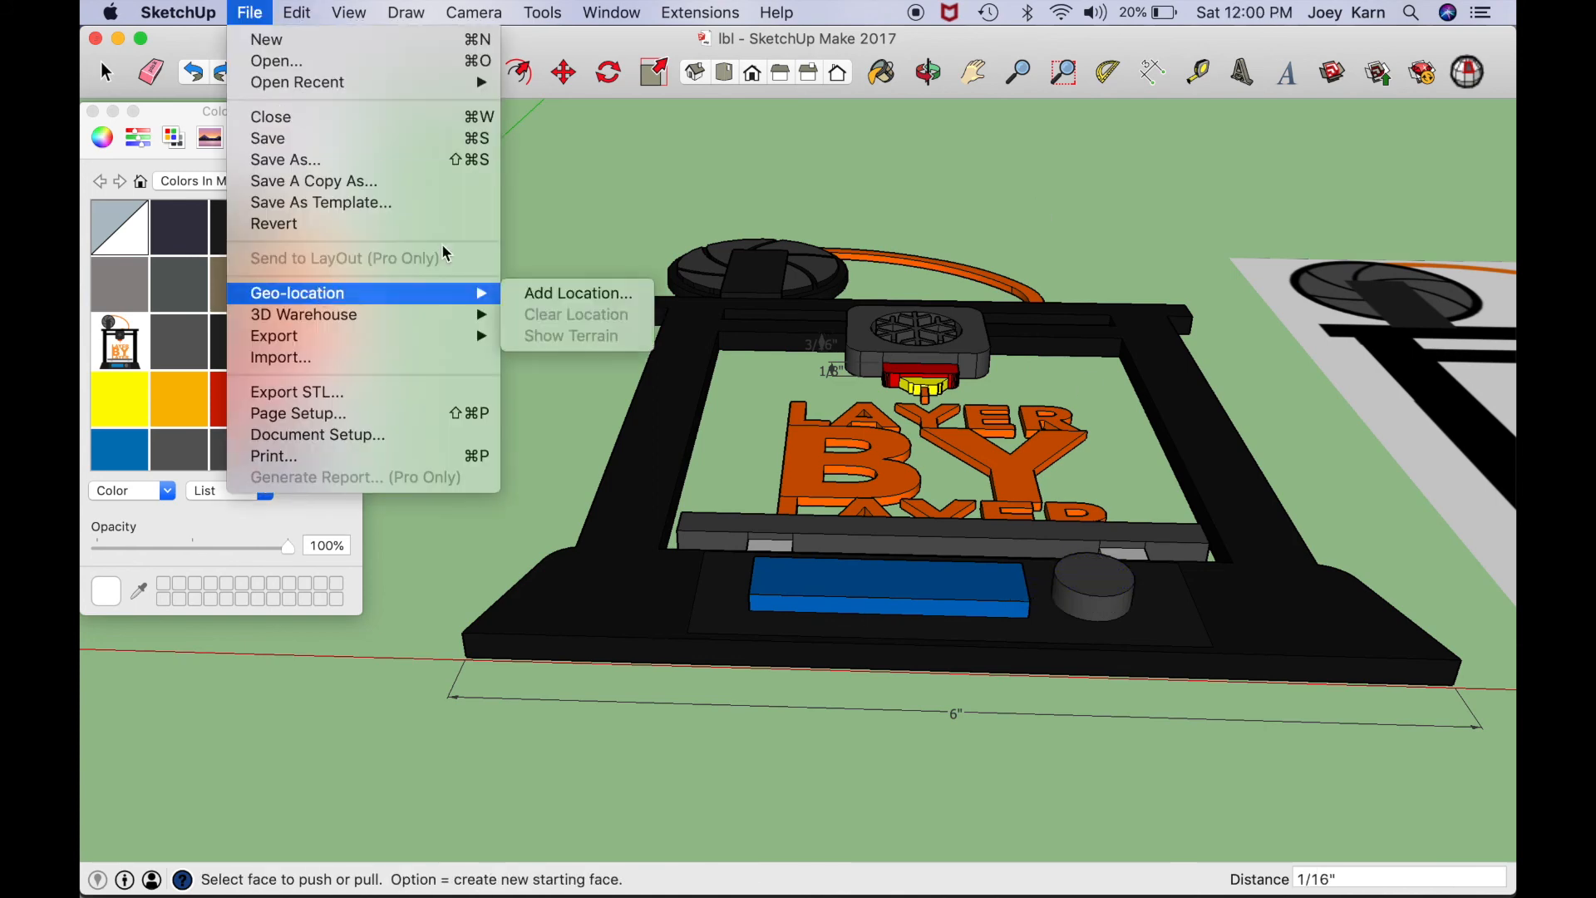
pyautogui.click(1466, 72)
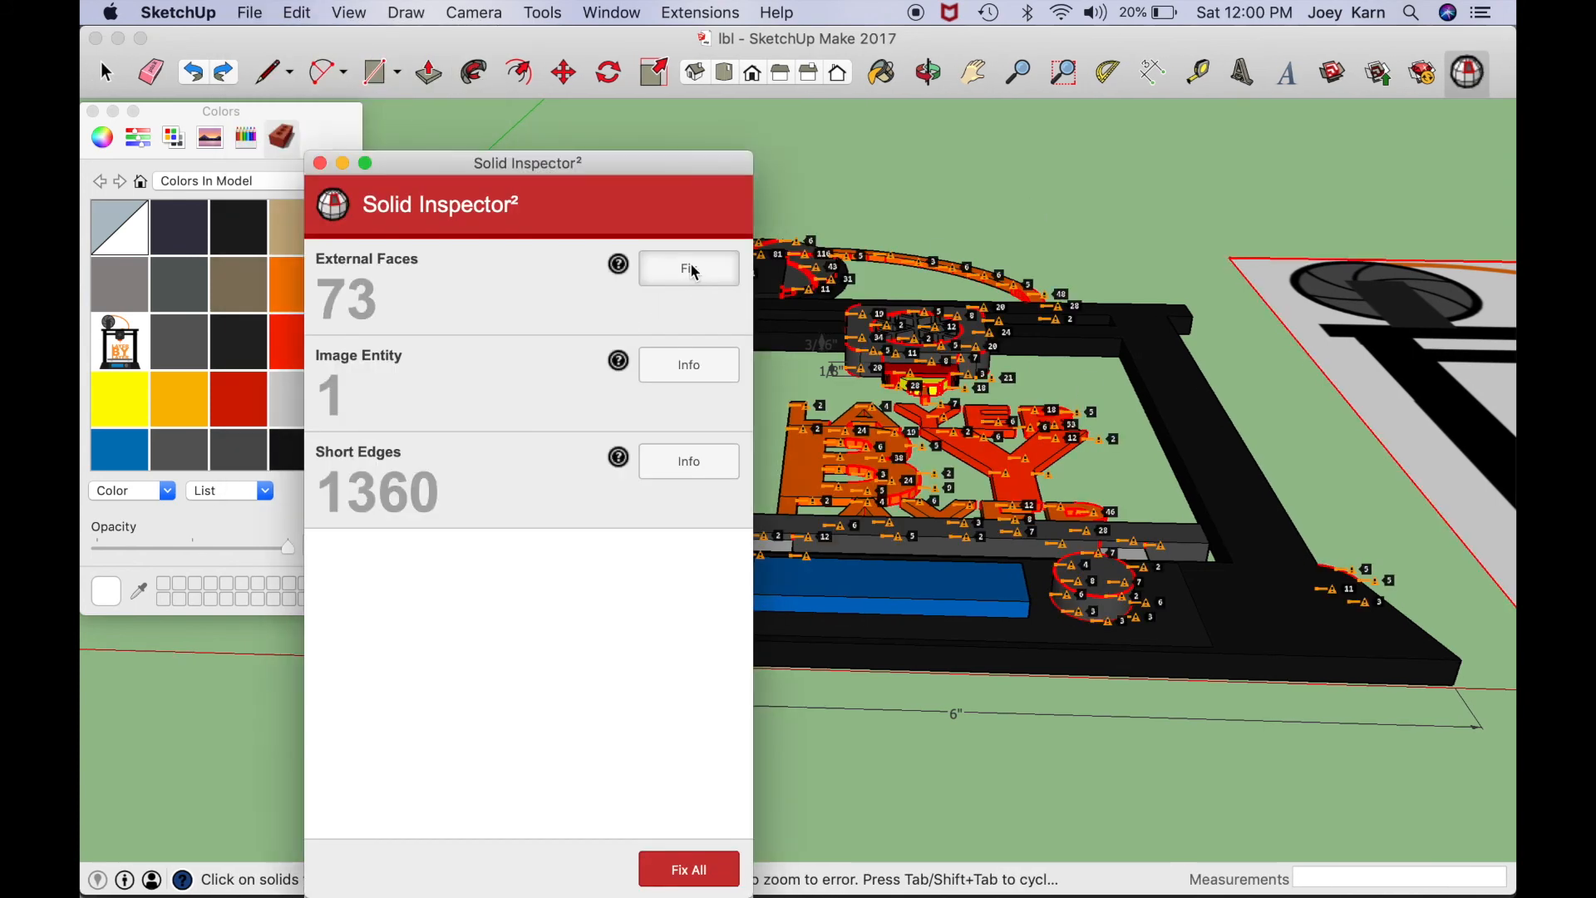
pyautogui.click(691, 267)
pyautogui.click(320, 163)
# Step: Export the model as an ASCII STL file in millimeters
pyautogui.click(237, 8)
pyautogui.click(308, 399)
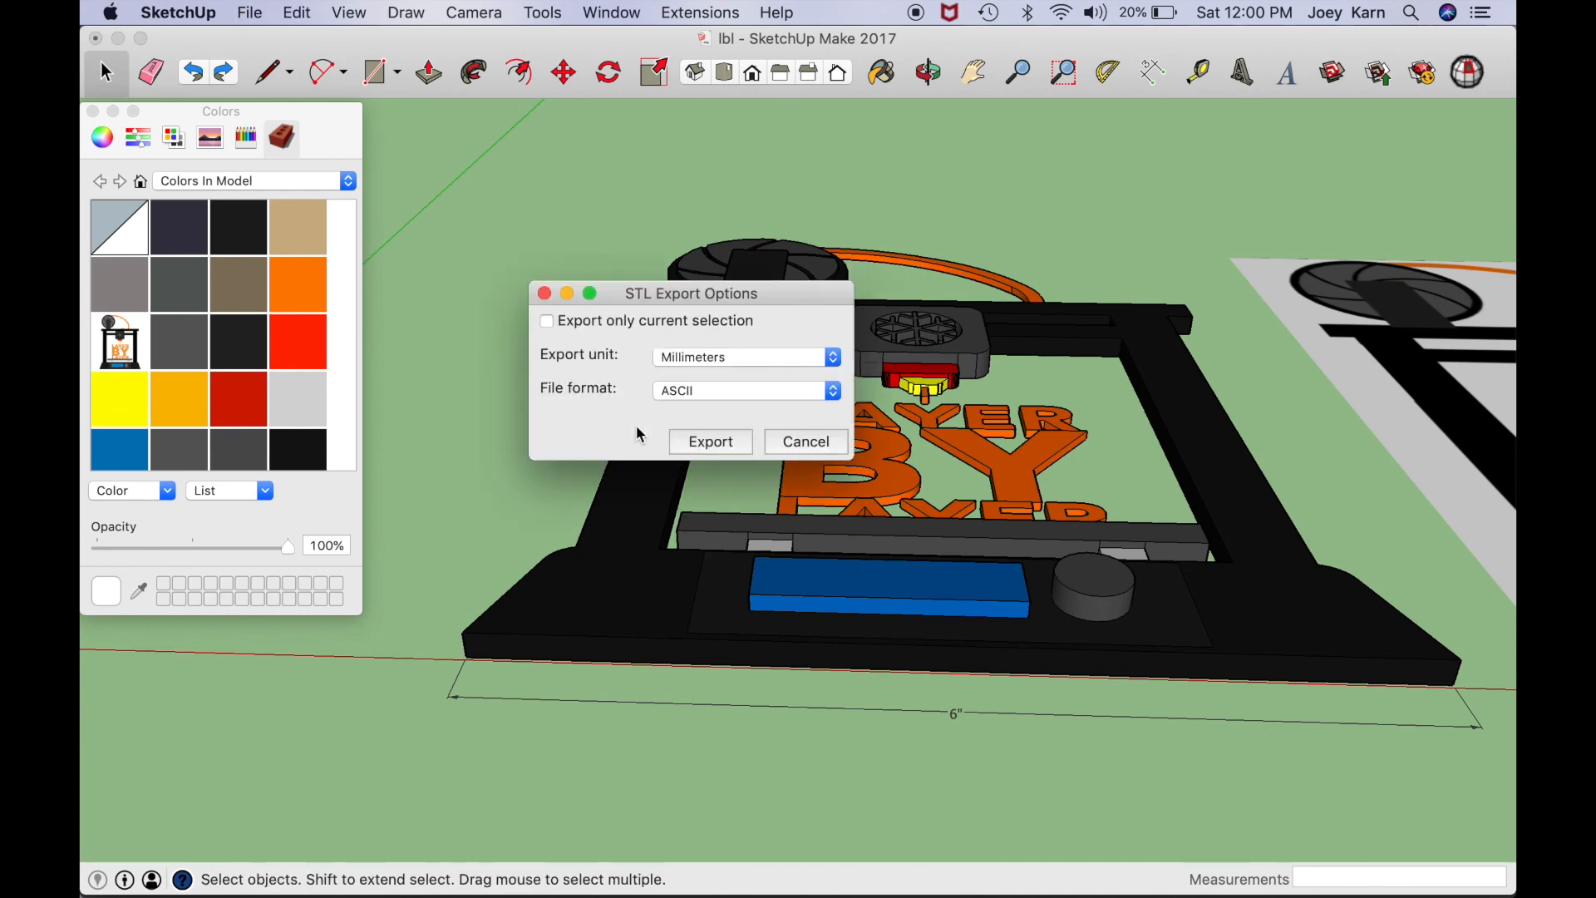
pyautogui.click(711, 441)
pyautogui.press('Return')
pyautogui.press('Return')
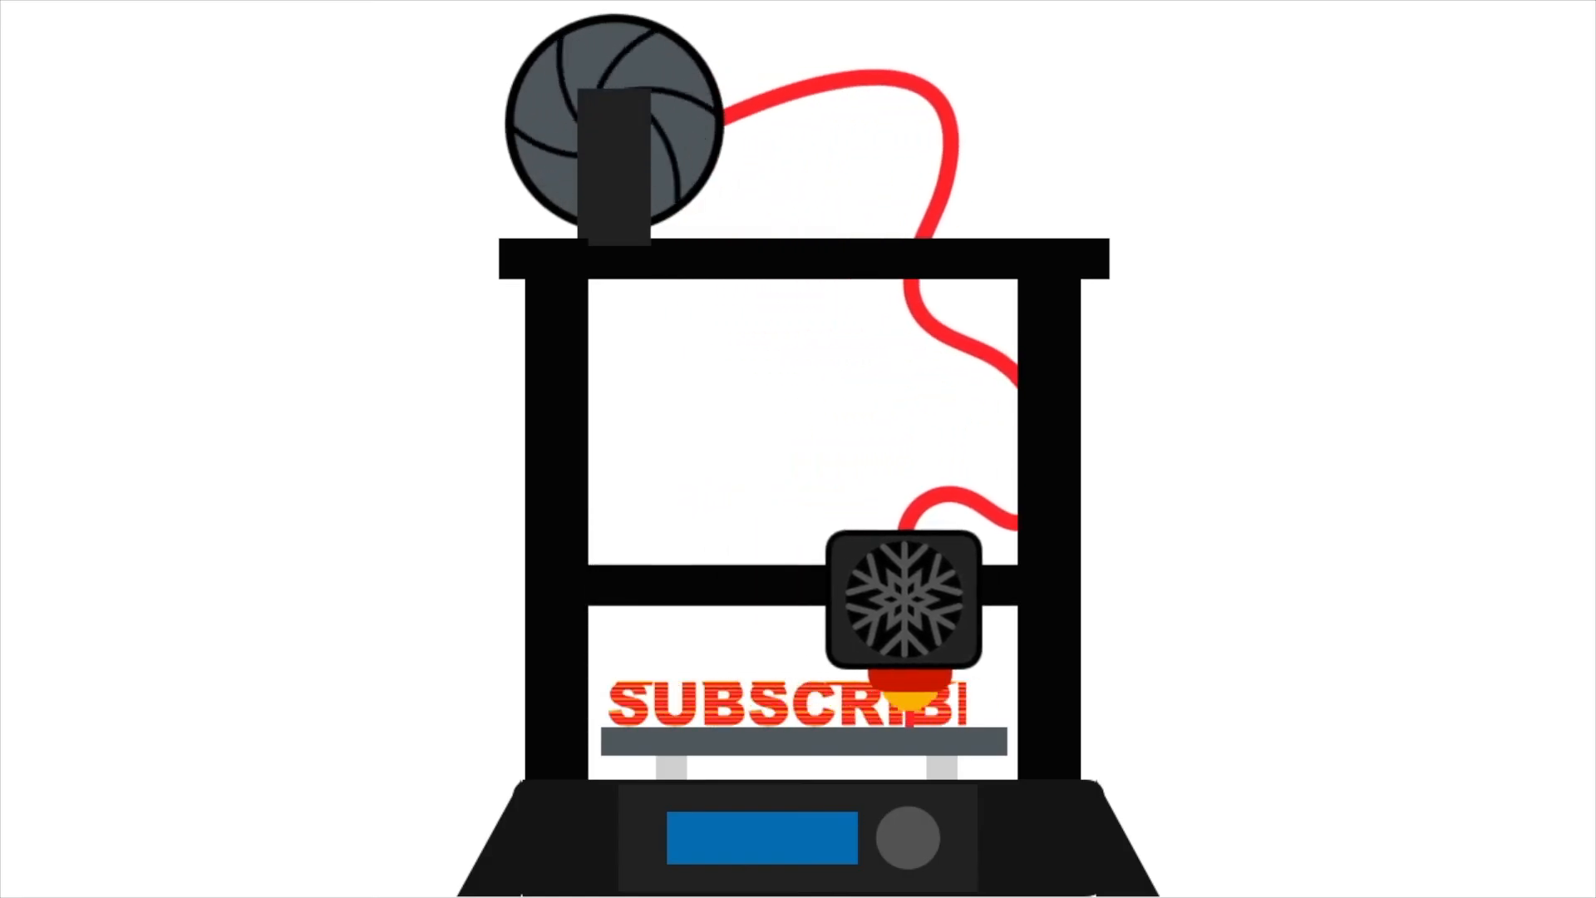